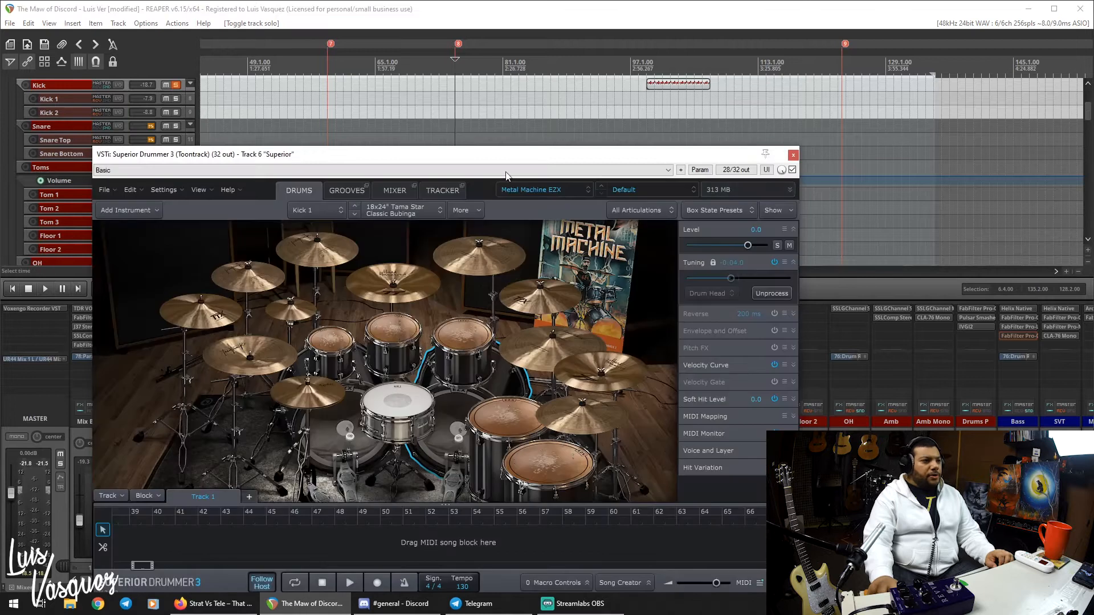
Inspect the snare, Kick 1 and Kick 2 instruments in the Metal Machine EZX drum kit, and close the Superior Drummer window.
left_click_drag(574, 159, 570, 122)
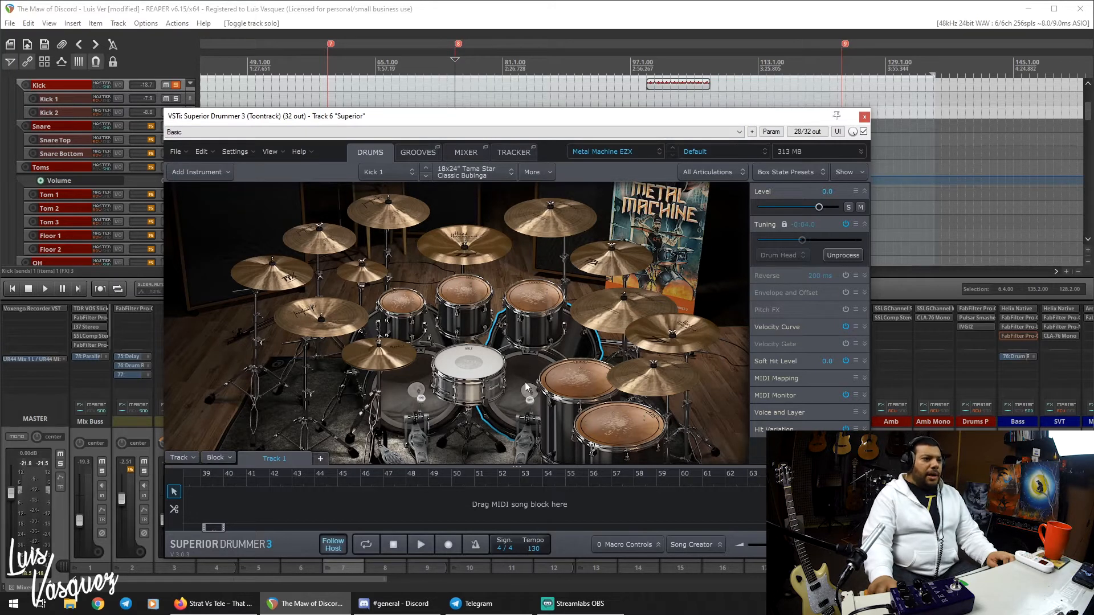
left_click(504, 173)
left_click(501, 169)
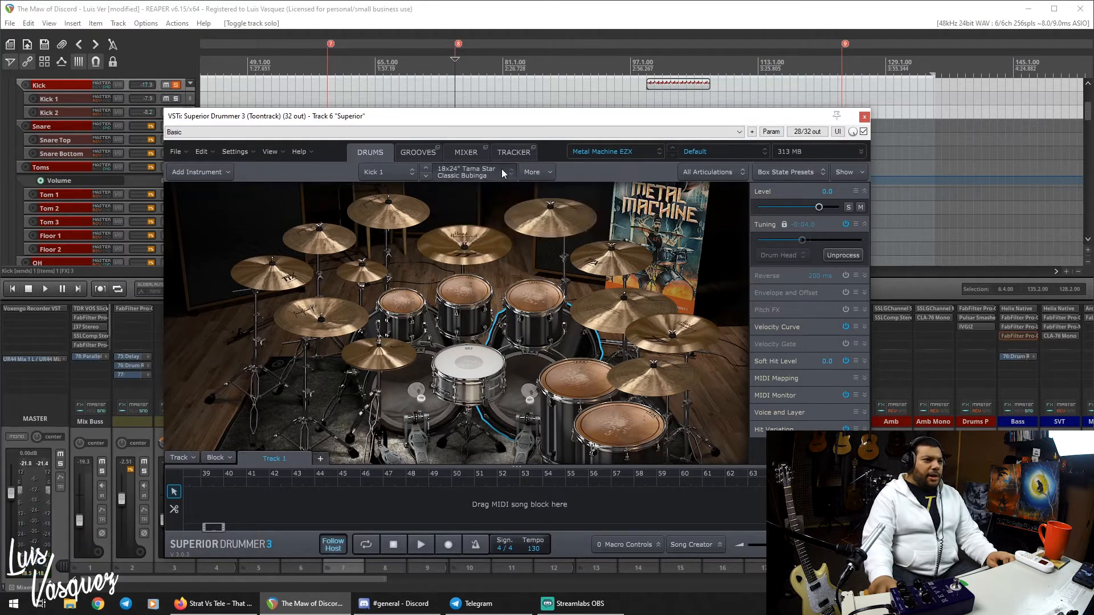
left_click(447, 393)
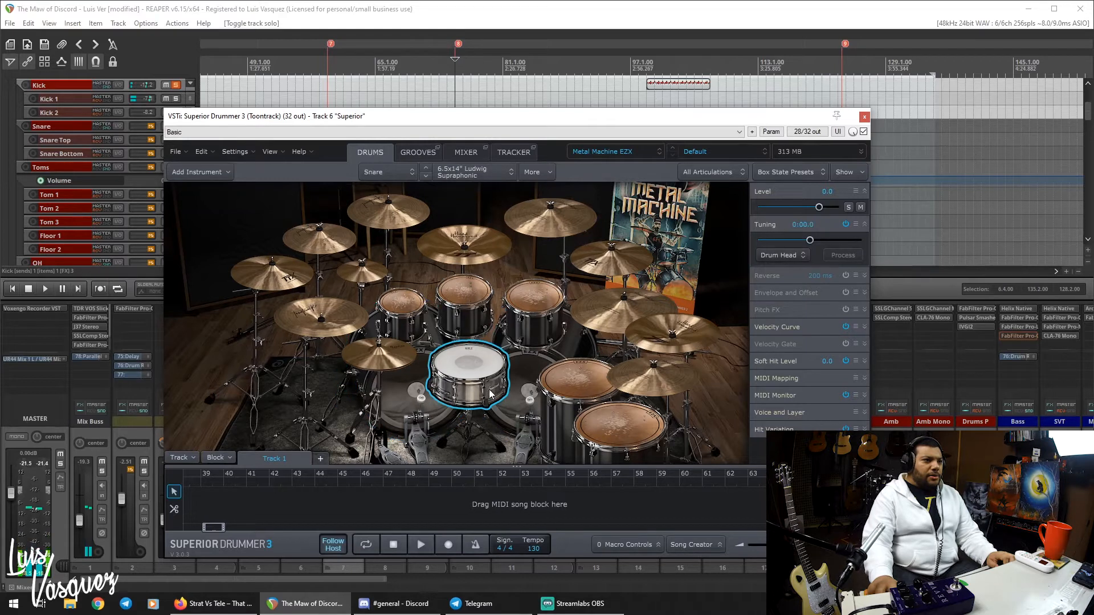
left_click(479, 174)
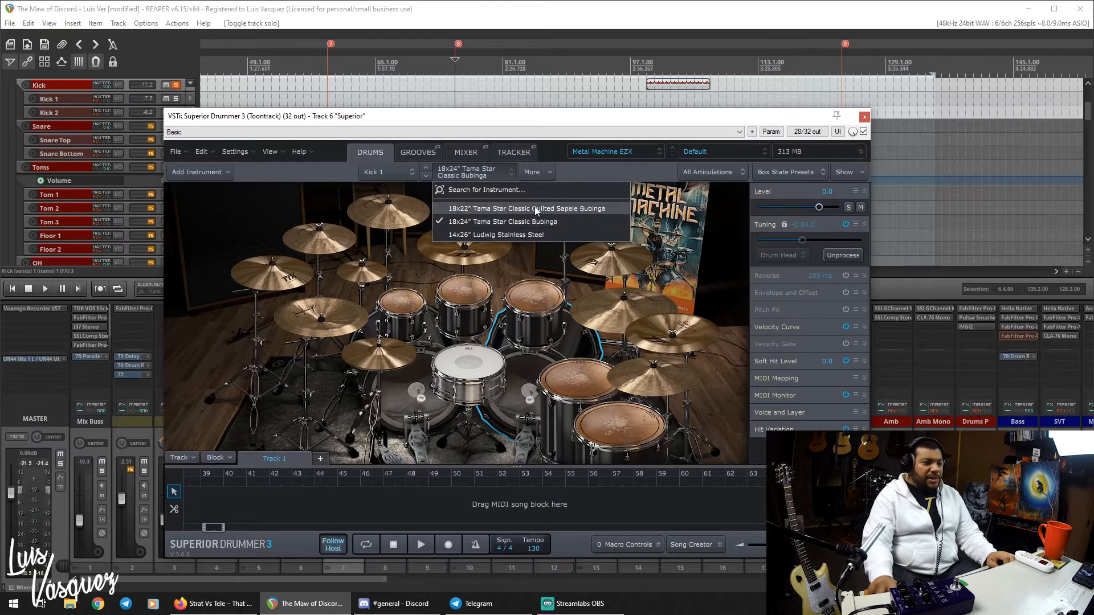
left_click(477, 376)
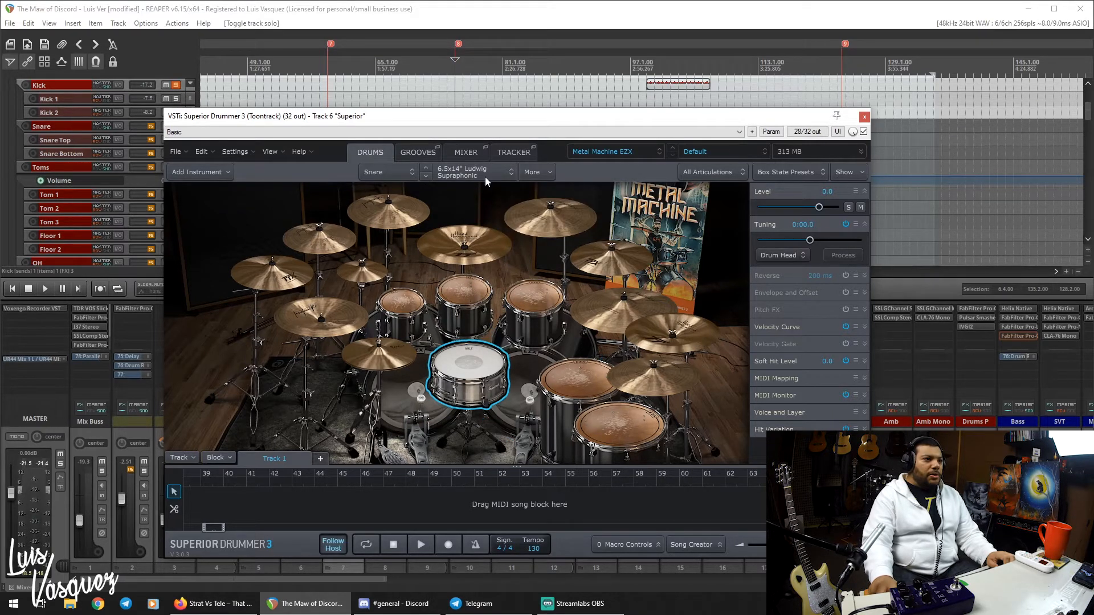
left_click(534, 398)
left_click(403, 405)
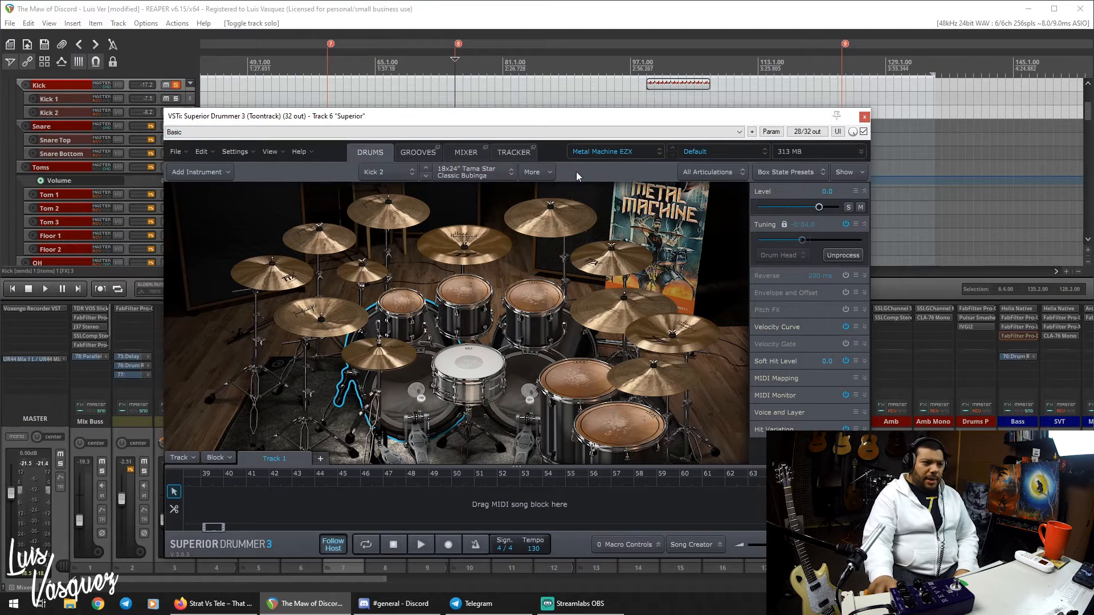
left_click(865, 116)
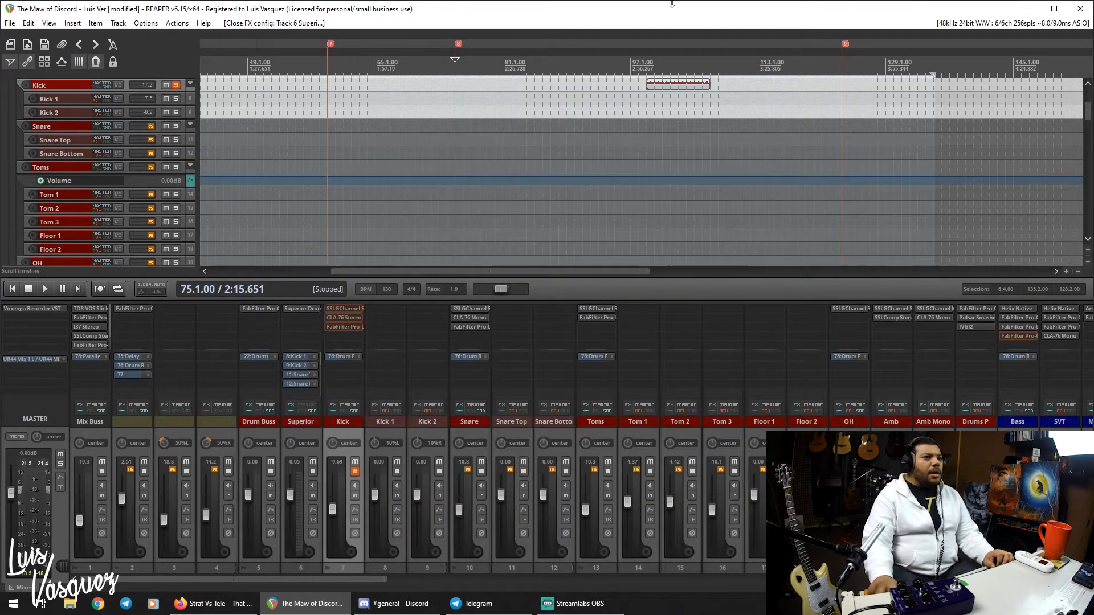
Listen to the soloed kick from bar 75 with its effects bypassed, and briefly recheck the Superior Drummer kit.
key("space")
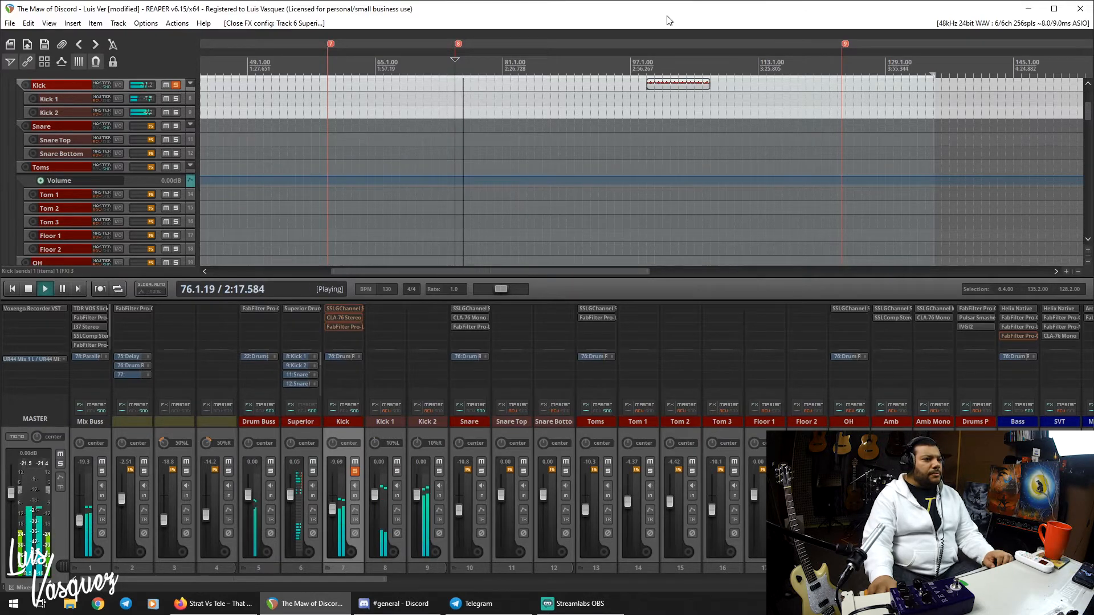
key("space")
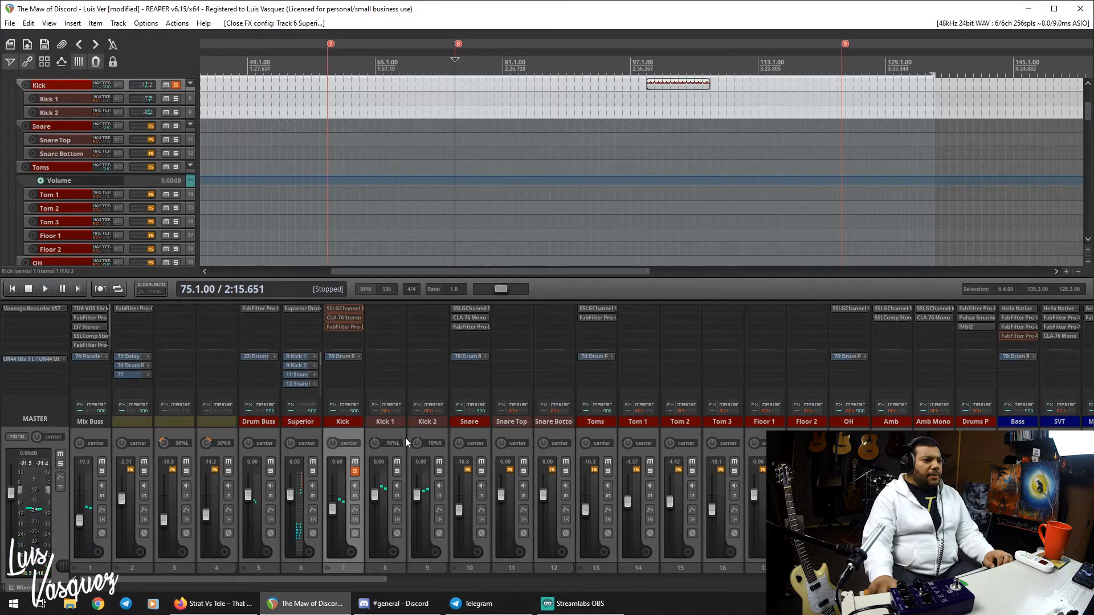
left_click(309, 310)
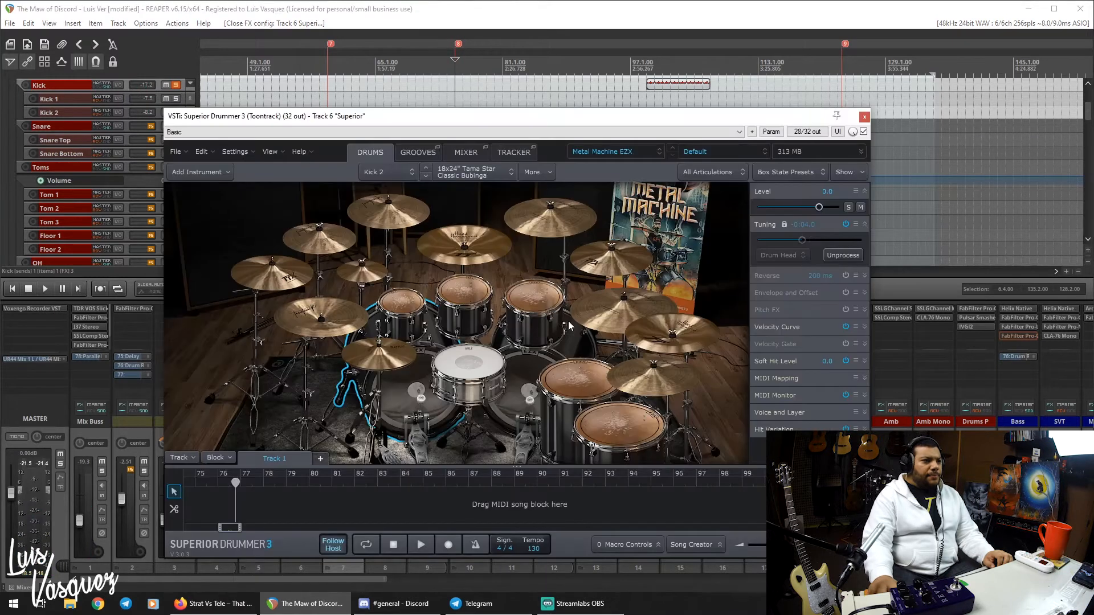
left_click(864, 117)
left_click(393, 436)
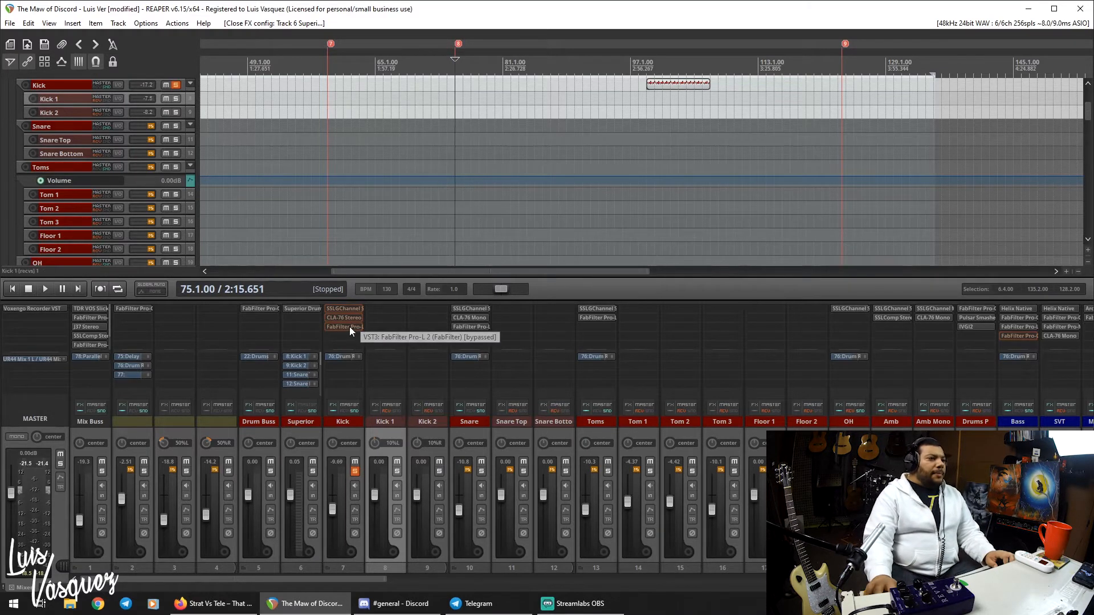
Examine the EQ controls of the bypassed SSLGChannel on the Kick track, from the HF band to the LF band.
left_click(350, 309)
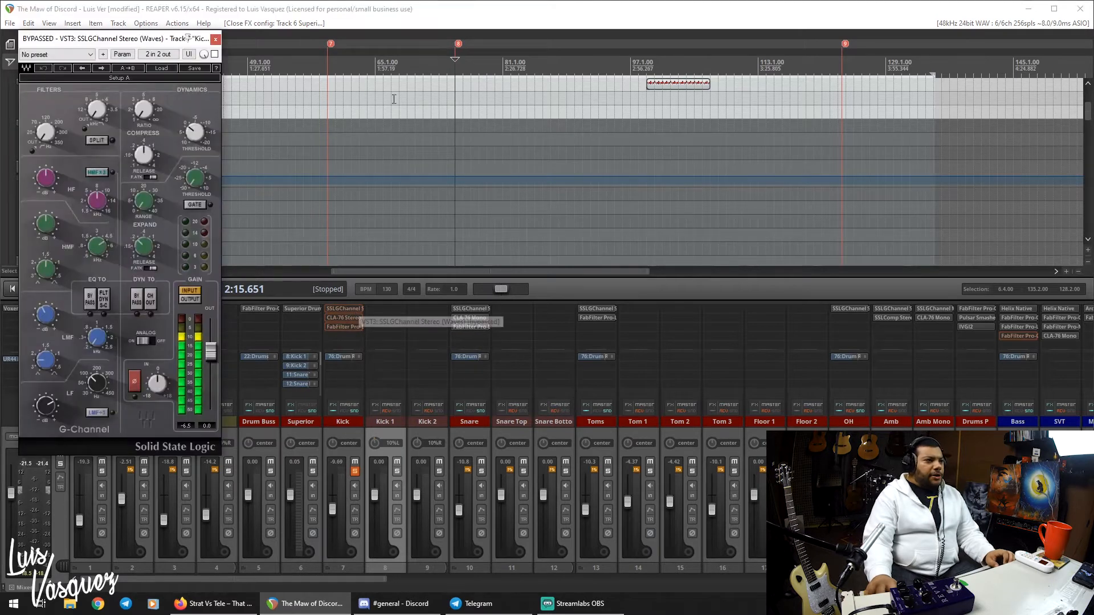
left_click_drag(151, 37, 268, 69)
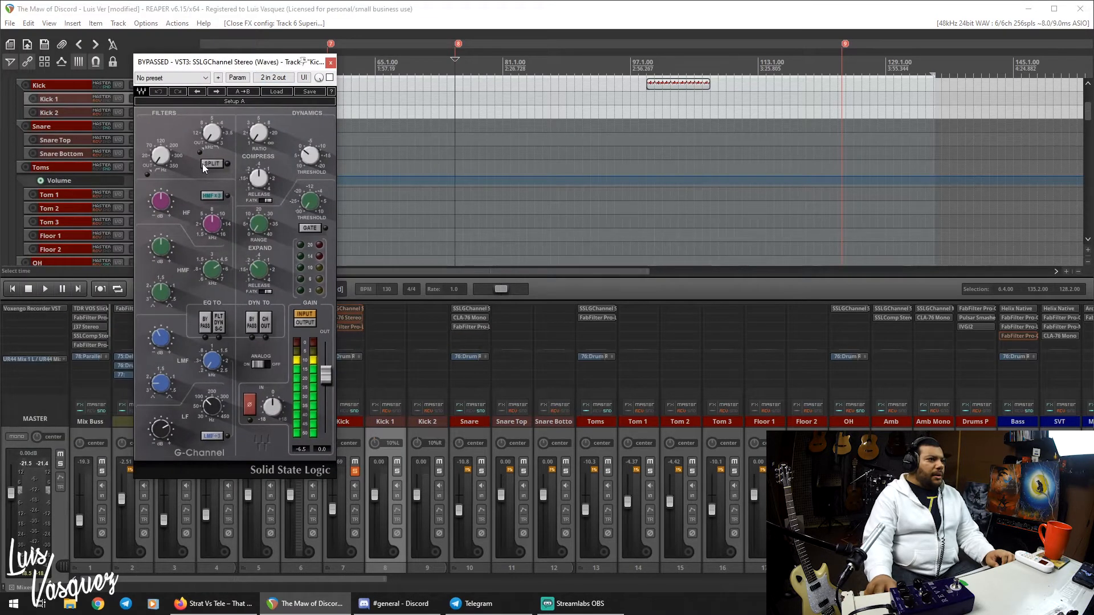
left_click_drag(167, 208, 158, 206)
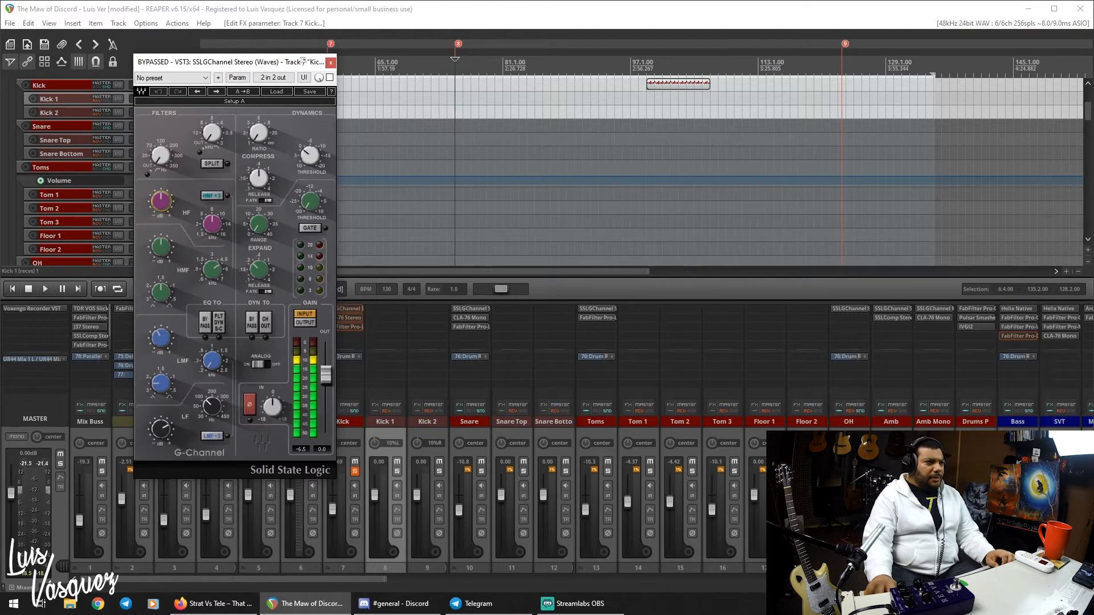
left_click(161, 246)
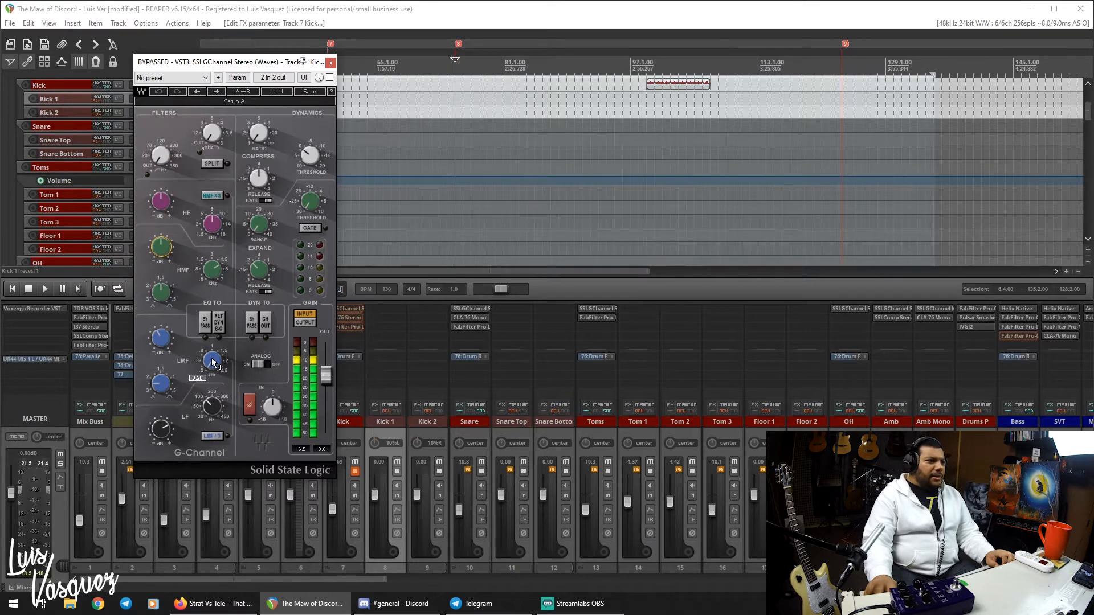
mouse_move(159, 336)
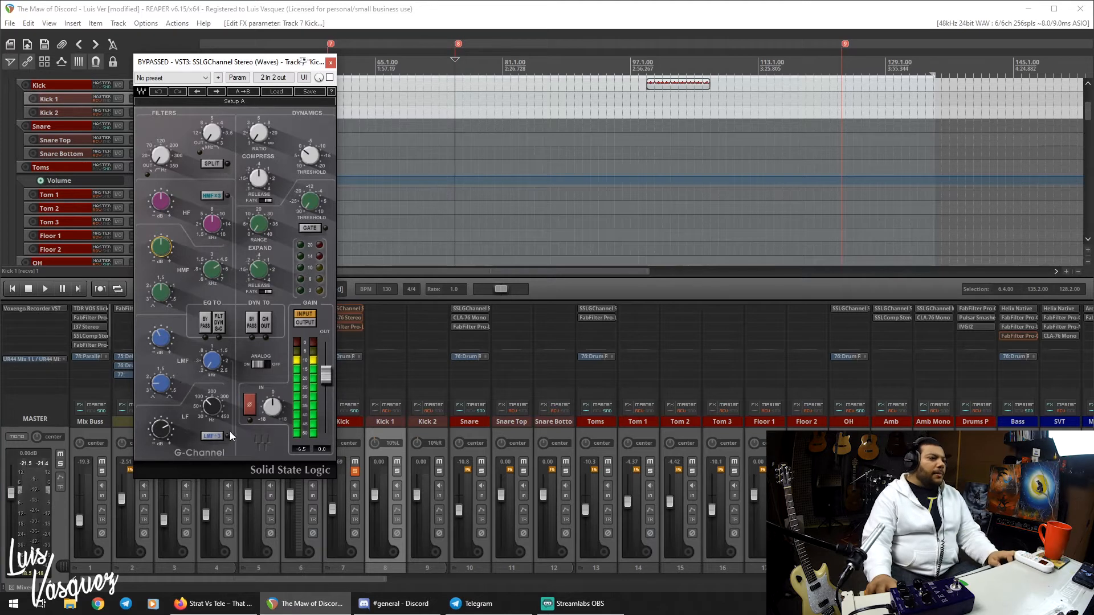
left_click(212, 407)
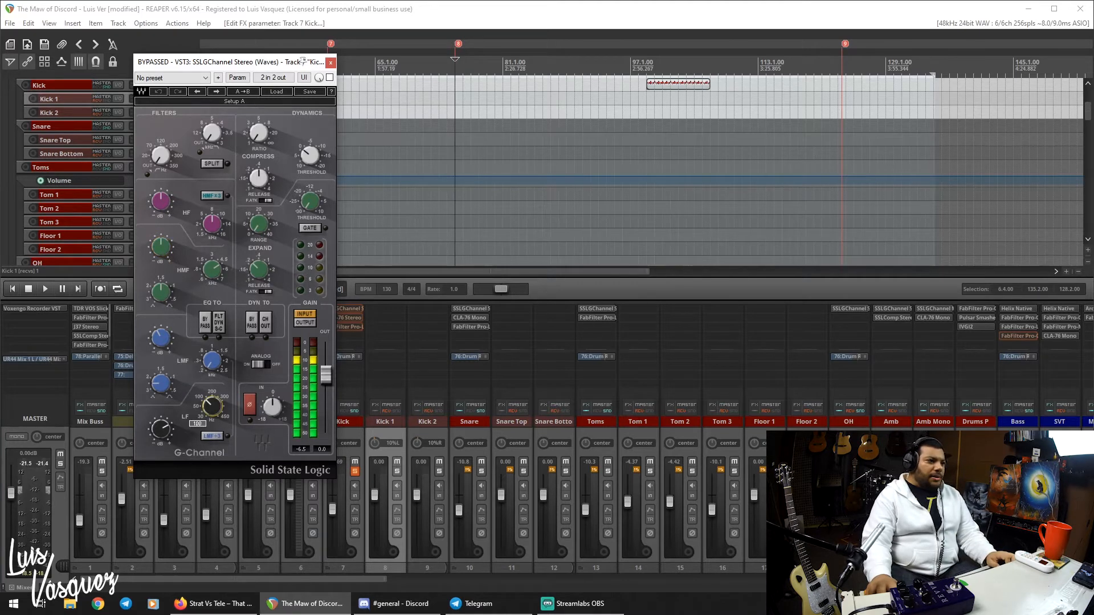
left_click(169, 437)
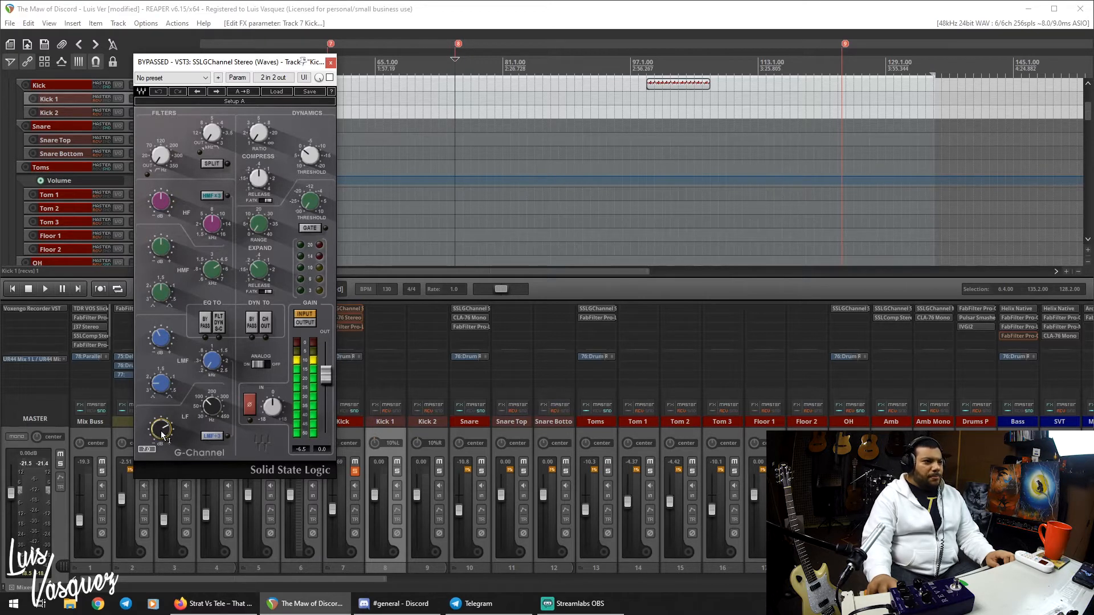
left_click(331, 63)
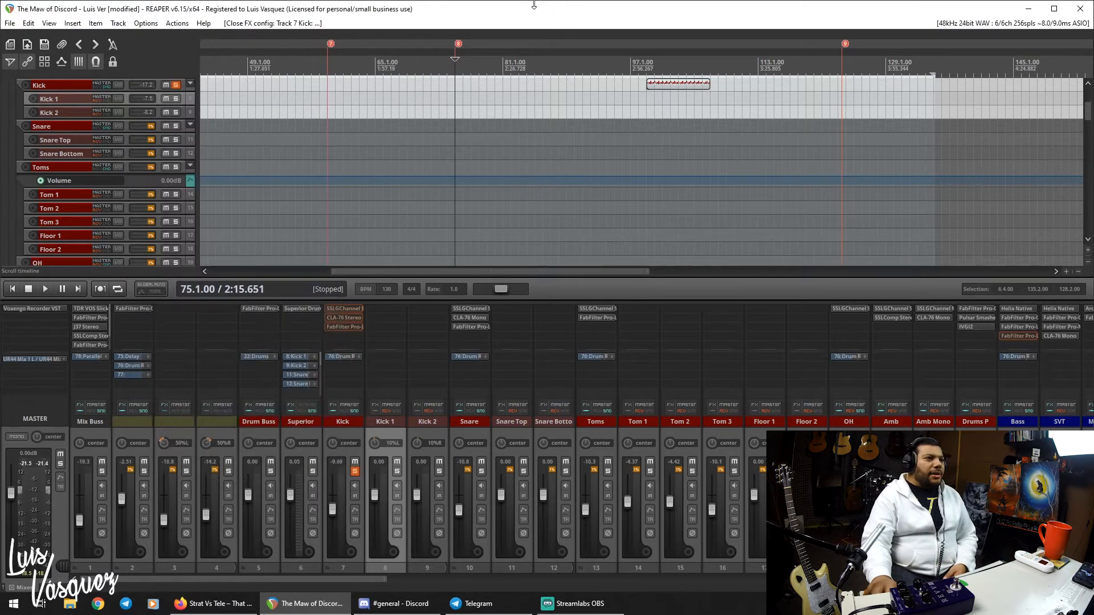
Compare the kick with and without SSLGChannel during playback, leave the plugin enabled, and close its window.
left_click(467, 429)
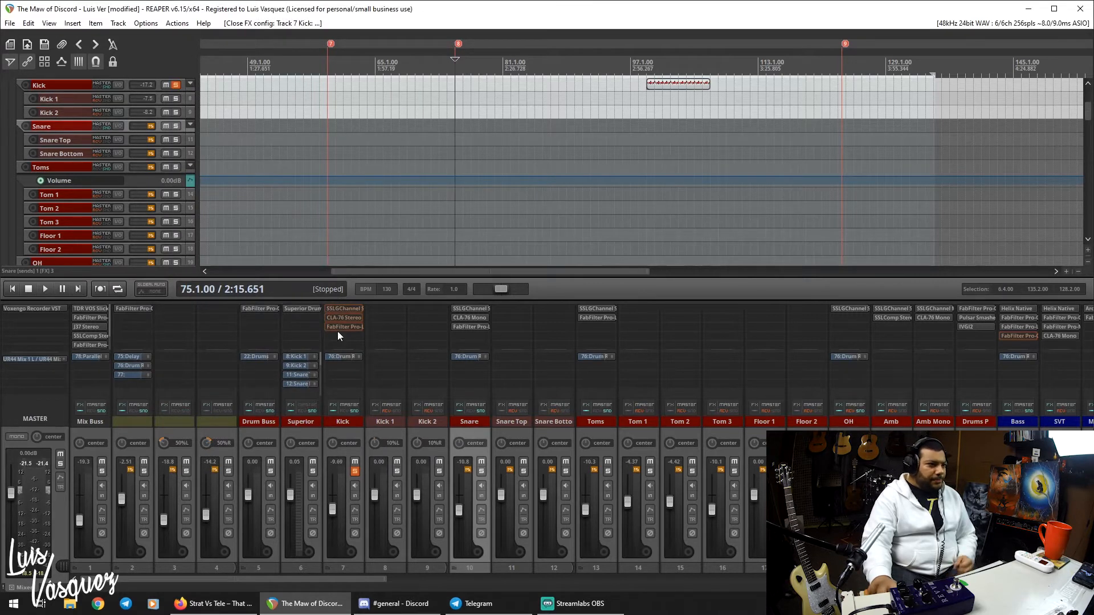
left_click(342, 309)
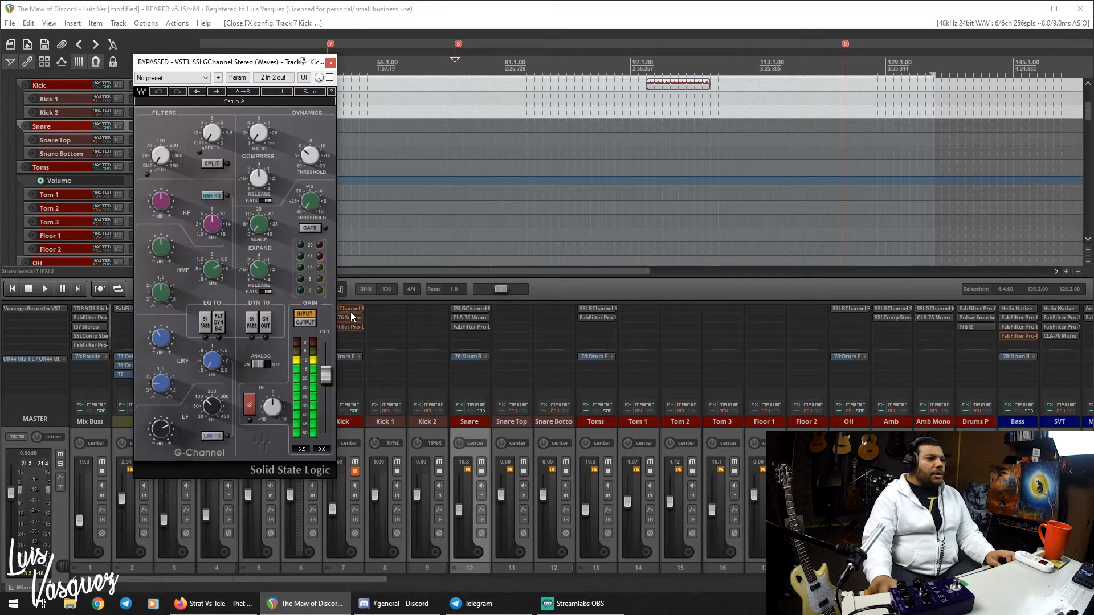
left_click(647, 17)
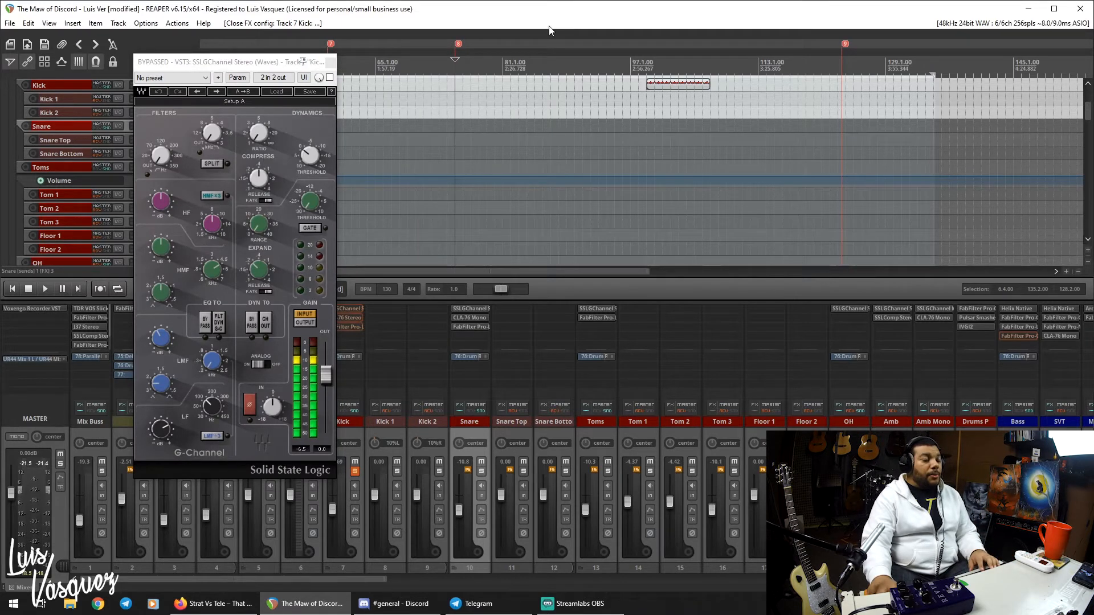
key("space")
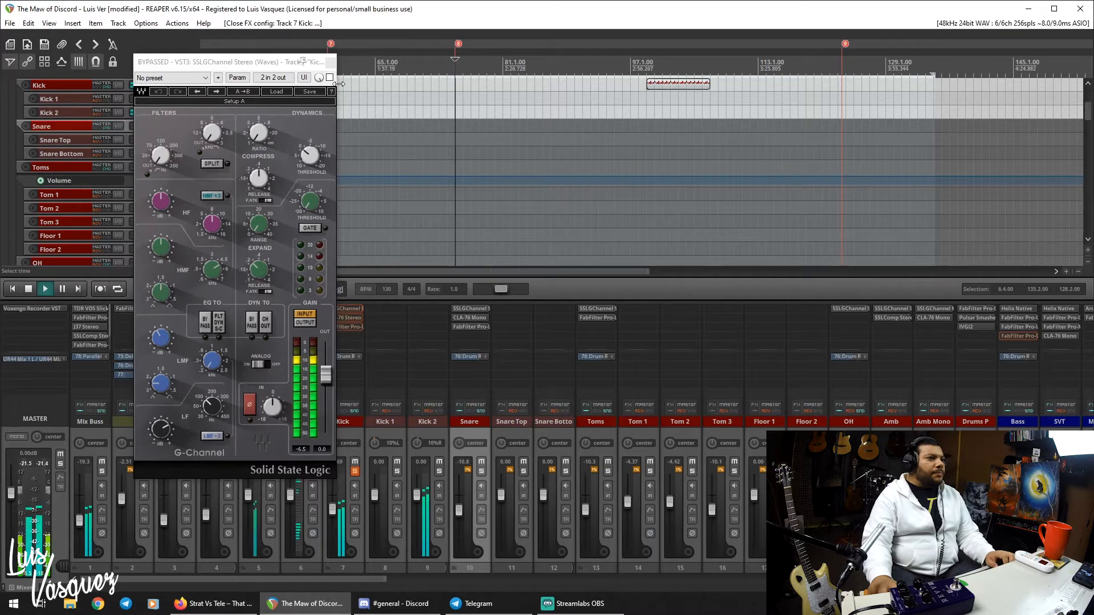
left_click(330, 77)
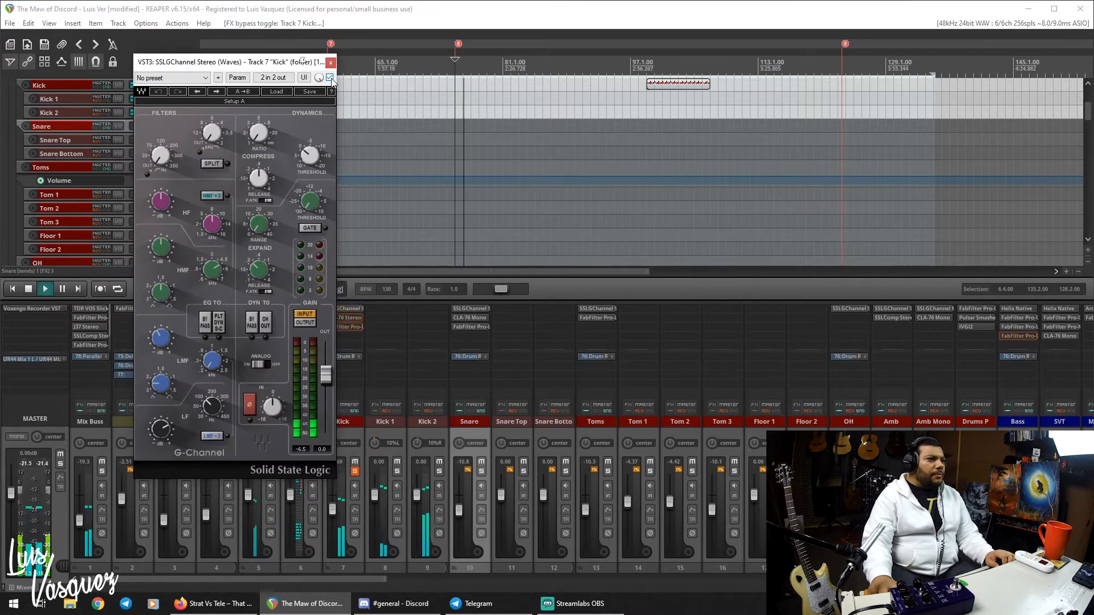
left_click(330, 78)
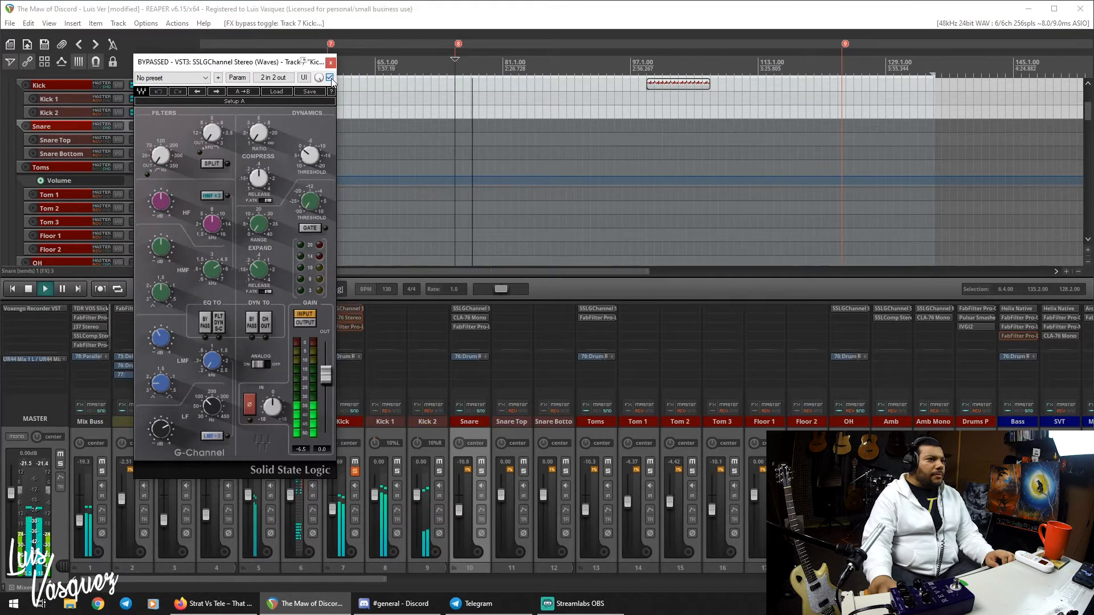
left_click(330, 78)
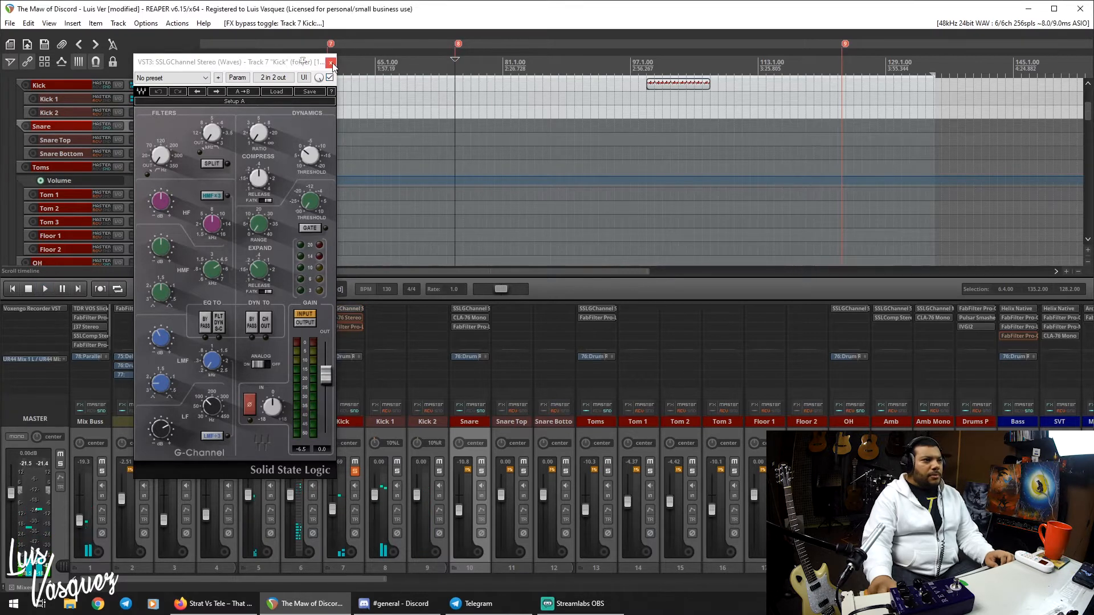
left_click(331, 61)
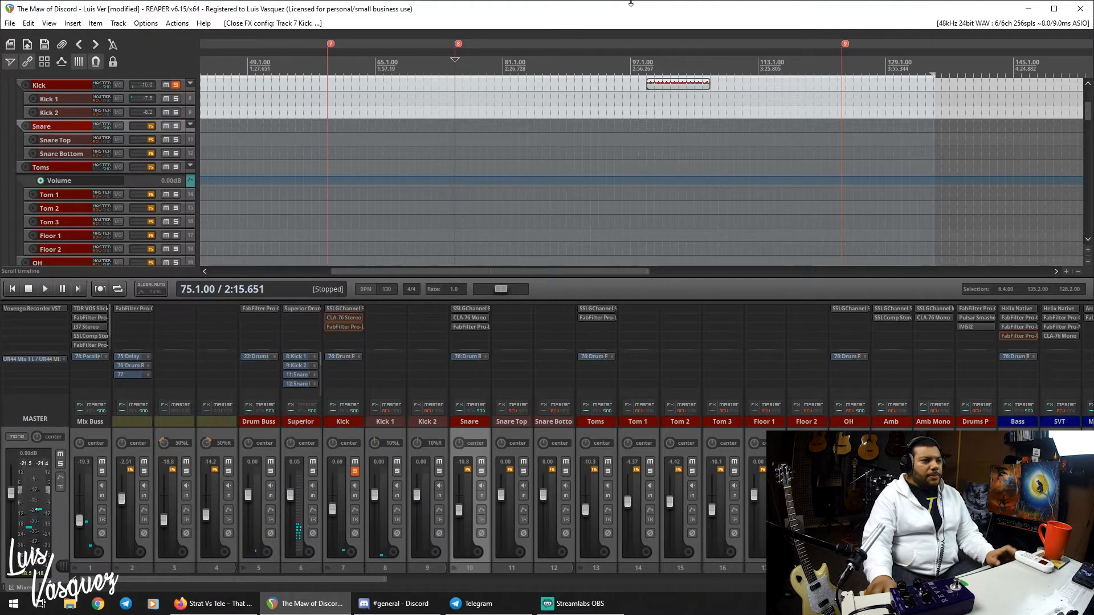
Enable the CLA-76 Stereo compressor on the Kick track while playing the kick, and close its window.
left_click(343, 319)
left_click_drag(331, 44, 350, 100)
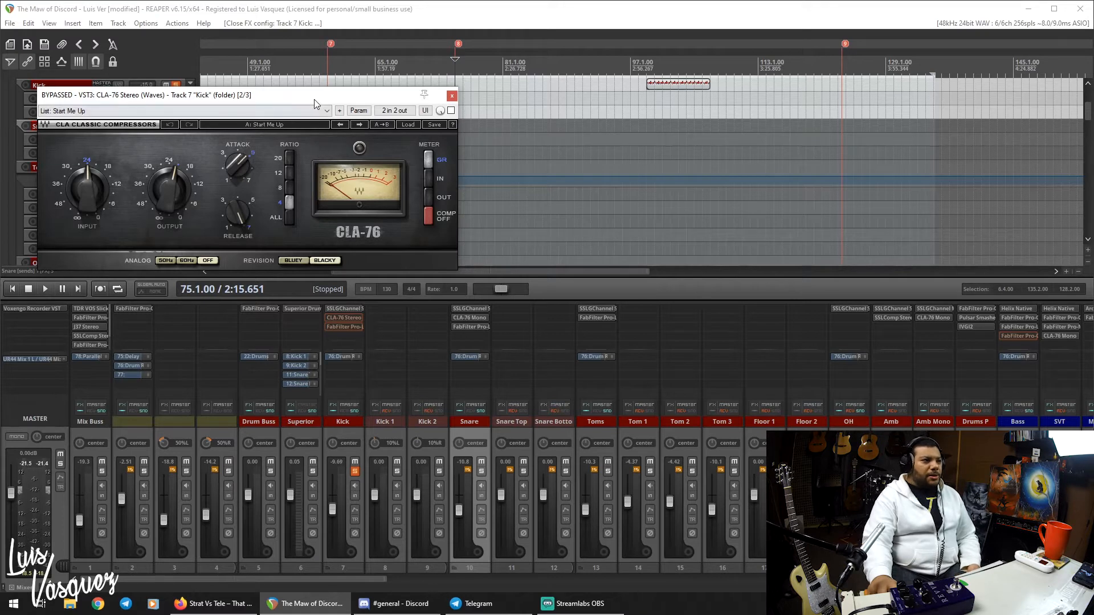
left_click_drag(313, 100, 328, 98)
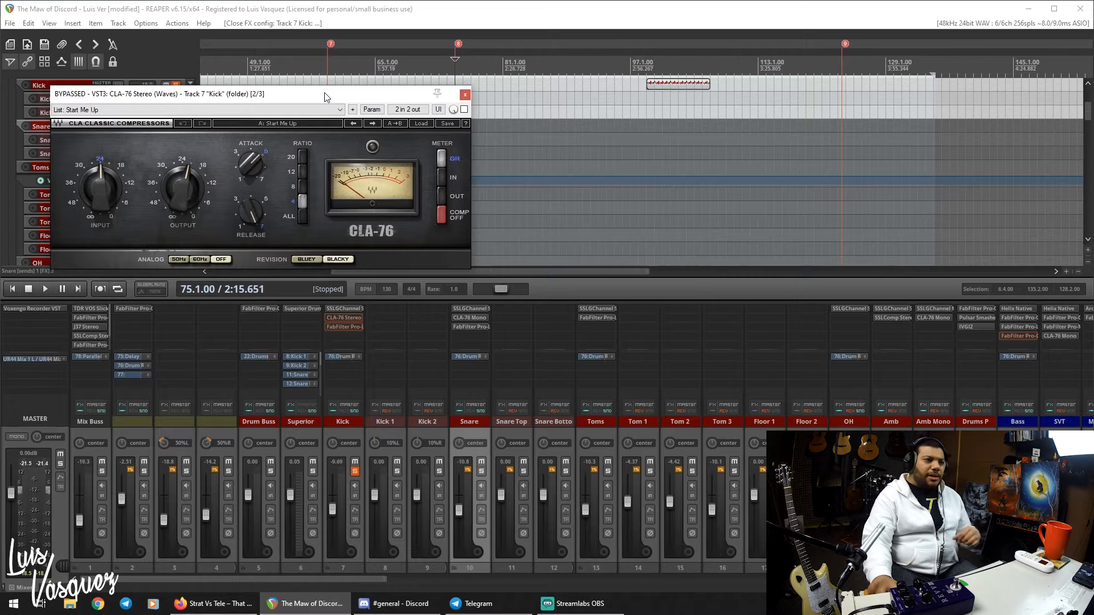
left_click(455, 84)
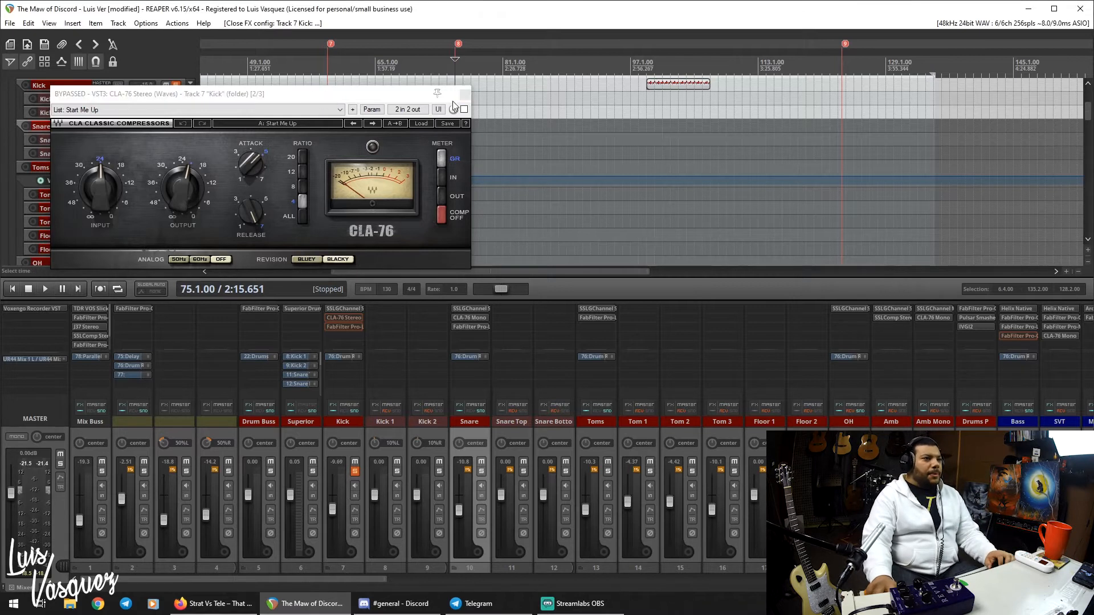
key("space")
left_click(466, 114)
left_click(464, 112)
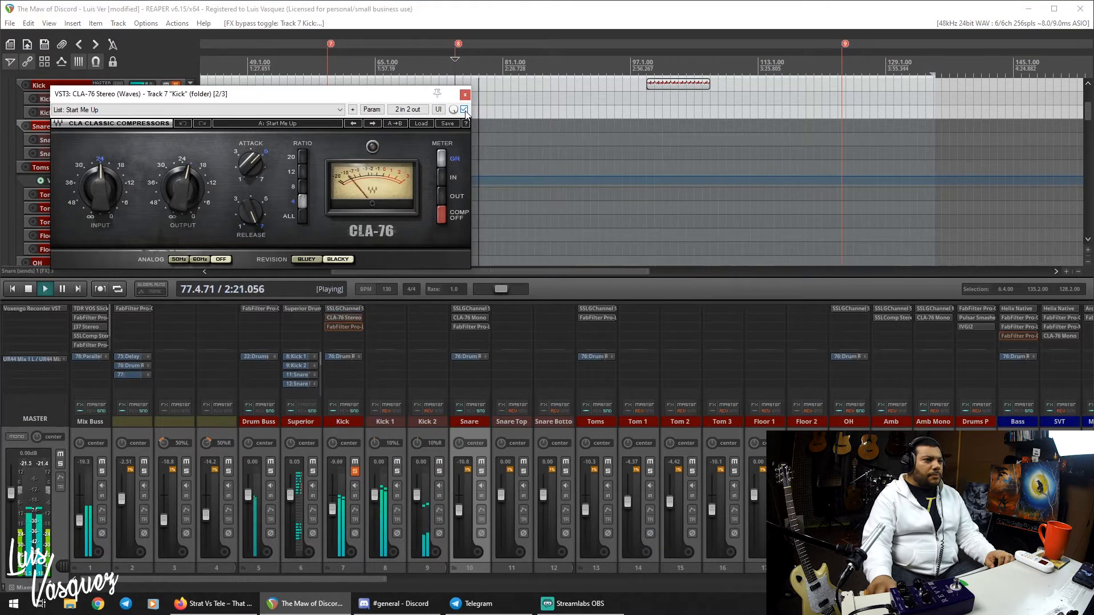
key("space")
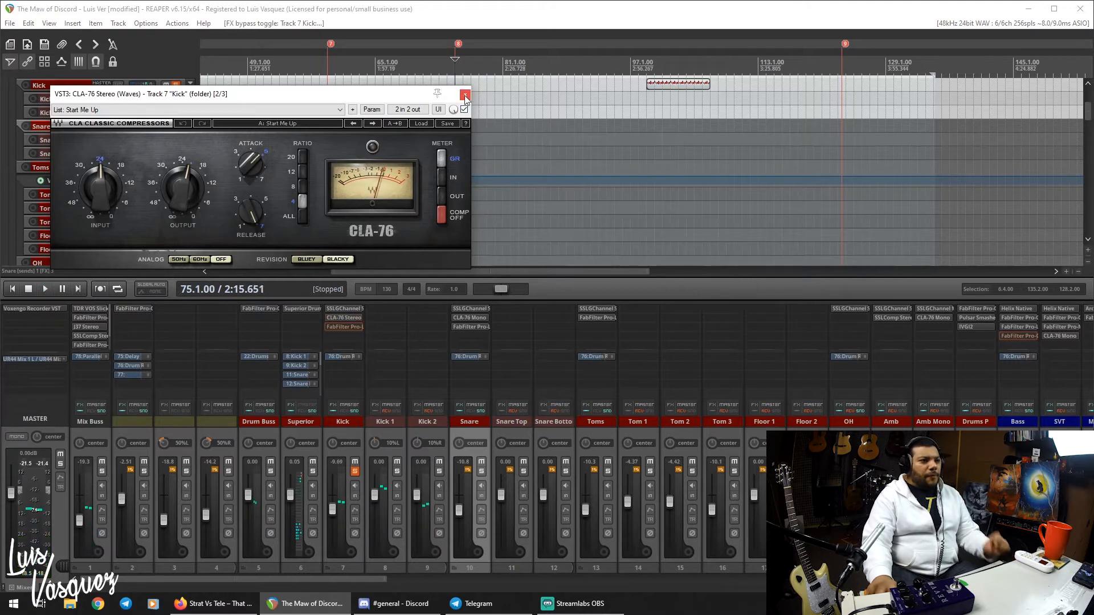
left_click(465, 95)
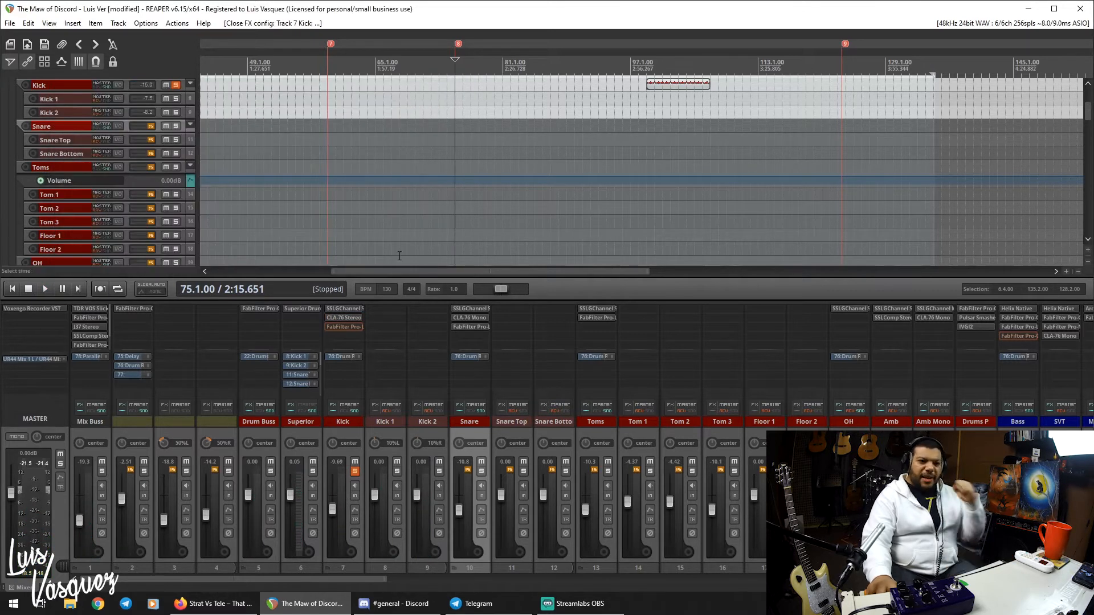
Open the bypassed FabFilter Pro-L 2 on the Kick track and examine its attack and release settings.
left_click(343, 327)
left_click_drag(533, 127, 506, 149)
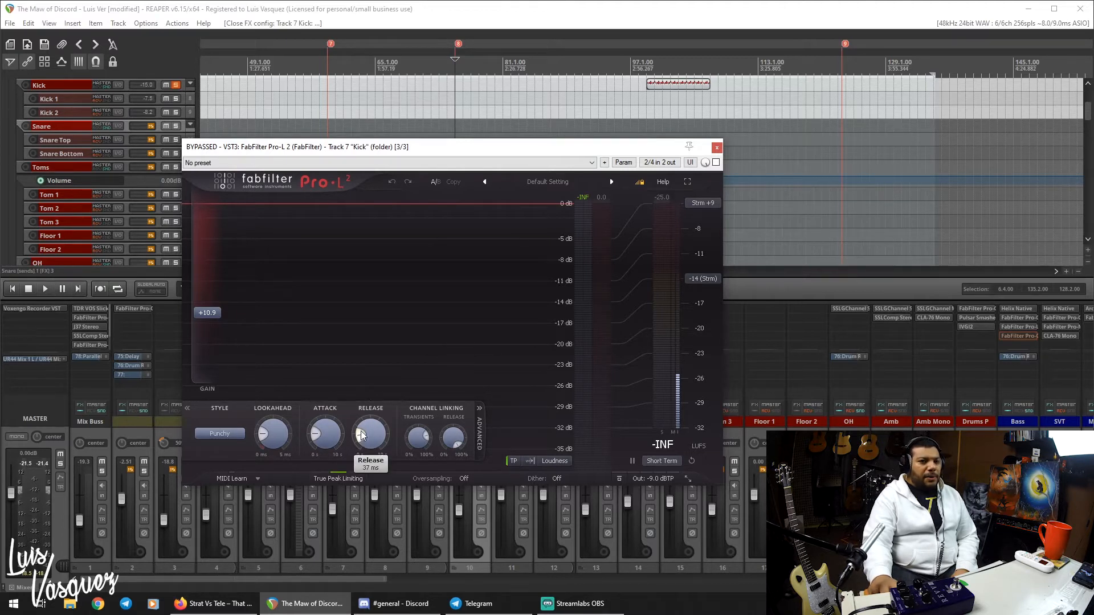
mouse_move(380, 445)
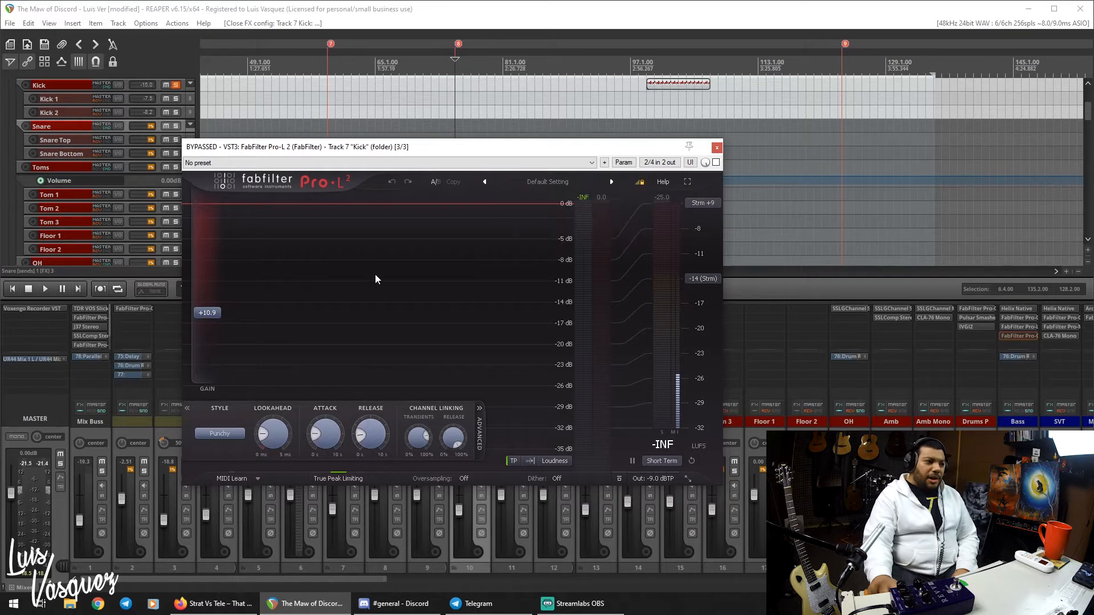
mouse_move(329, 434)
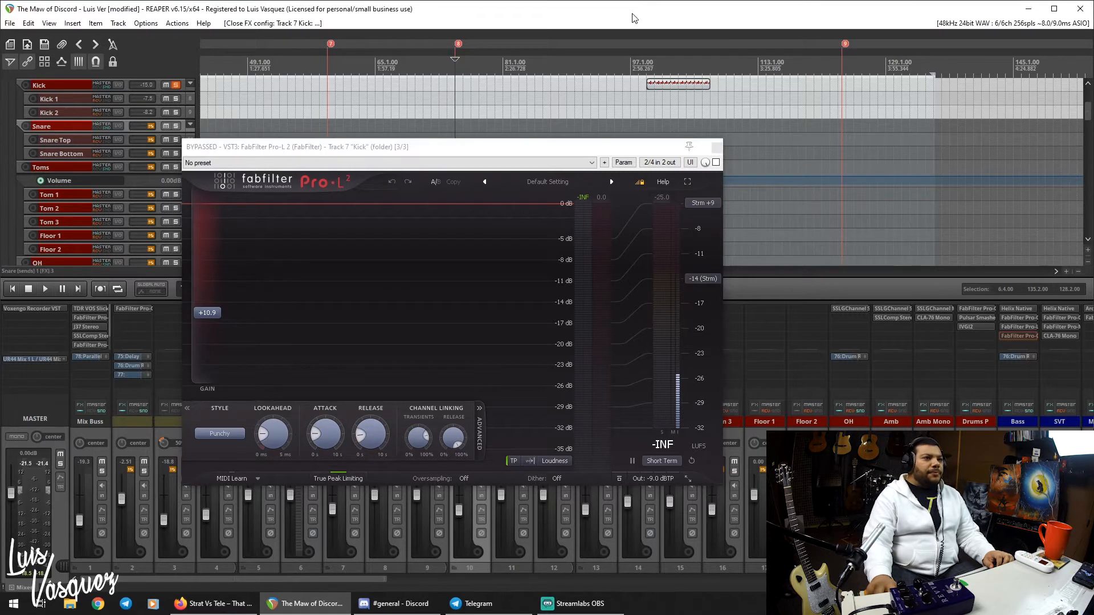
Enable FabFilter Pro-L 2 on the Kick track while playing the kick, close its window, and stop playback.
left_click_drag(486, 153, 627, 129)
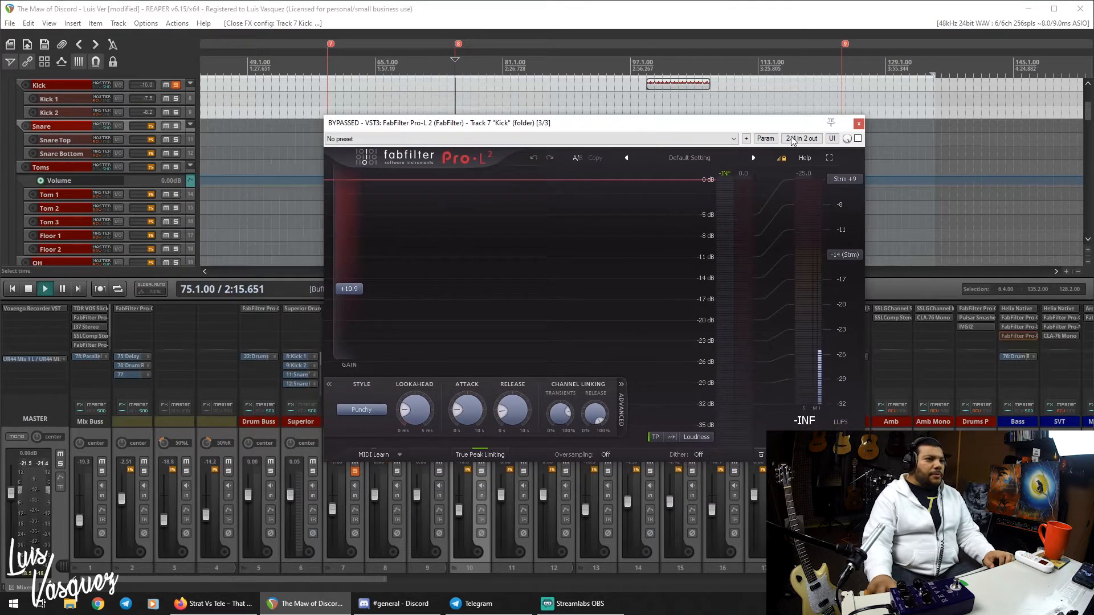
key("space")
left_click(857, 139)
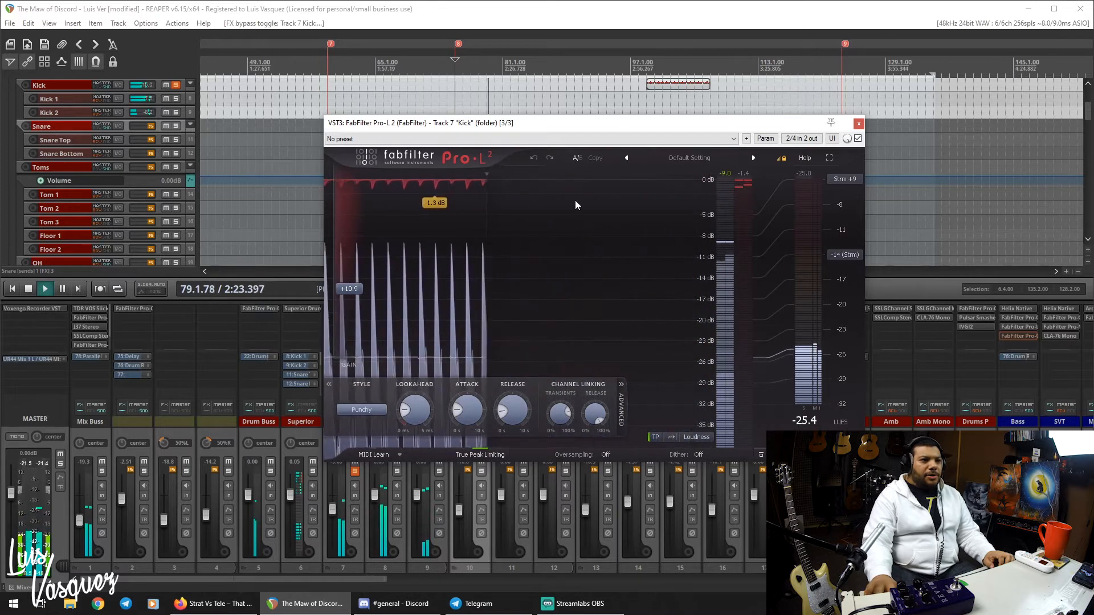
left_click(860, 124)
key("space")
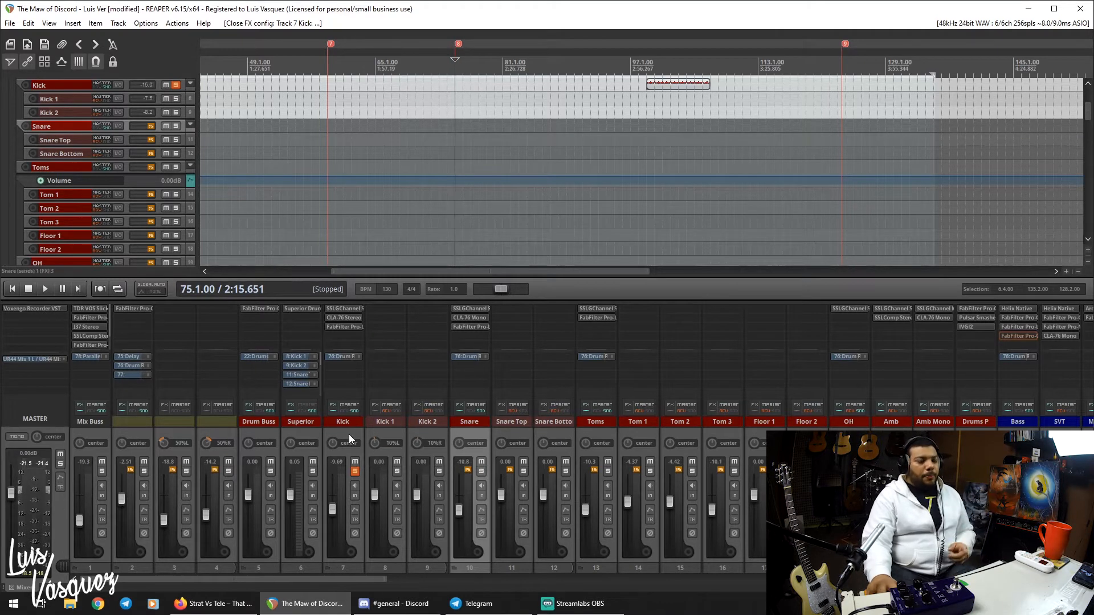
Solo the Snare track instead of the Kick and listen to it from bar 75 with its three effects bypassed.
left_click(354, 471)
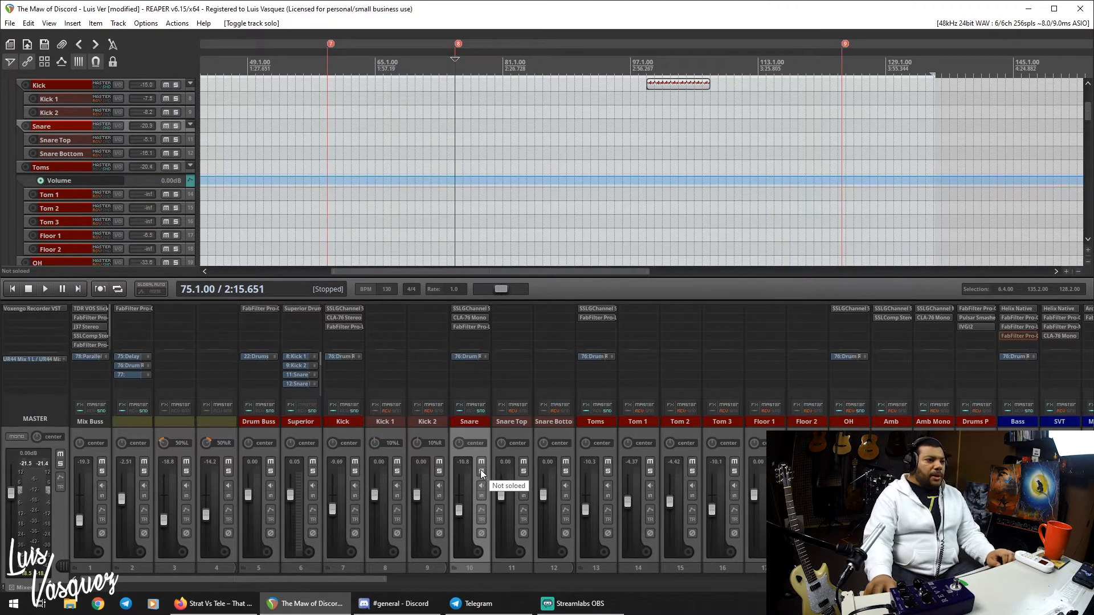
left_click(480, 470)
left_click(476, 327, "shift")
left_click(477, 320, "shift")
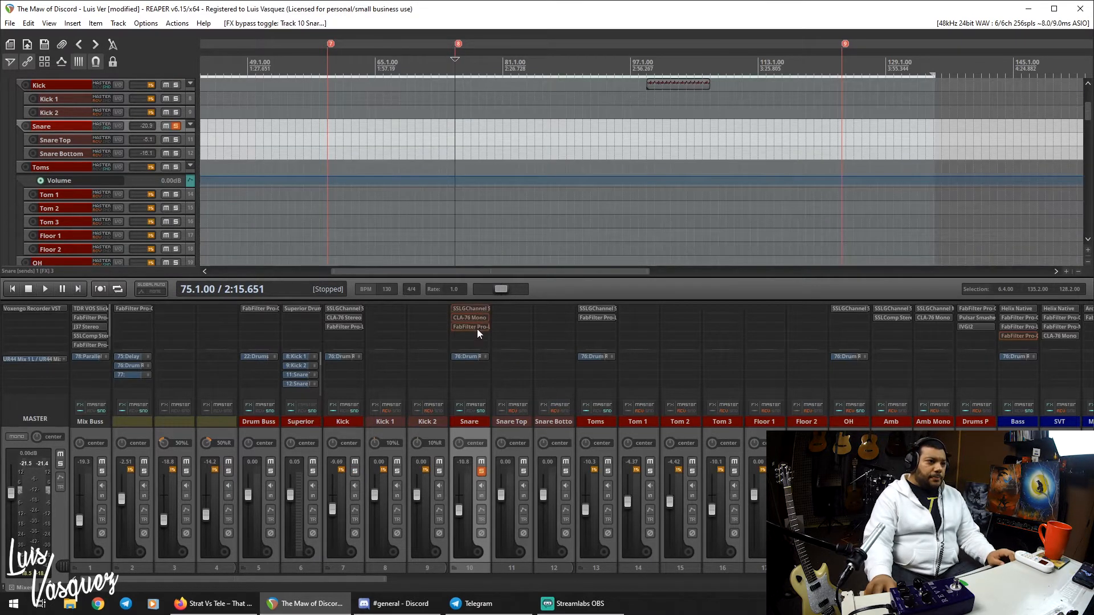
key("space")
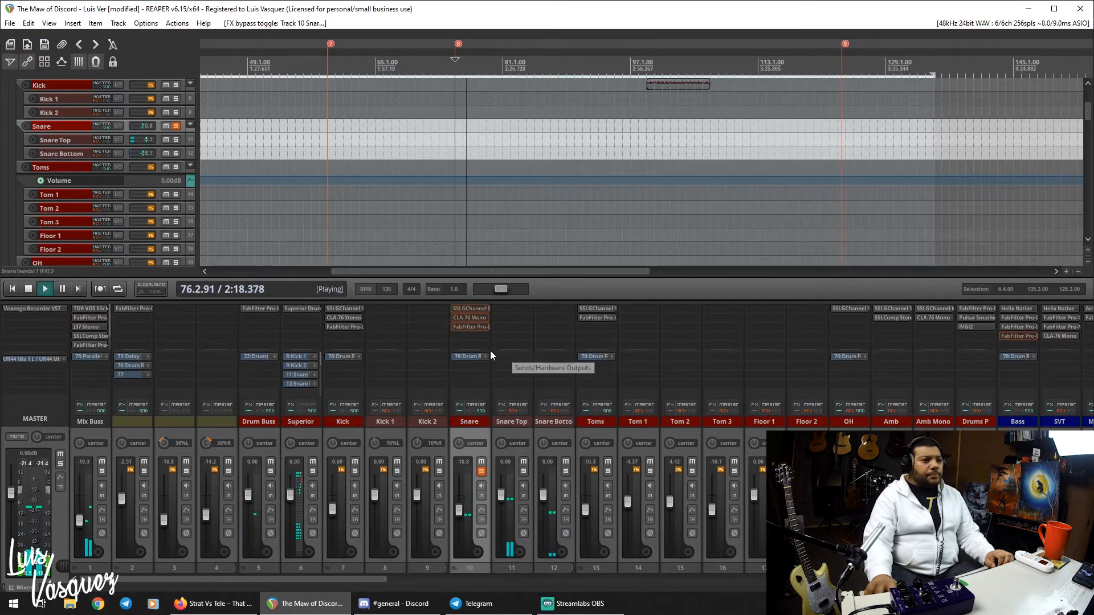
key("space")
Open the bypassed SSLGChannel on the Snare track and examine its HF and HMF gain settings.
left_click(476, 308)
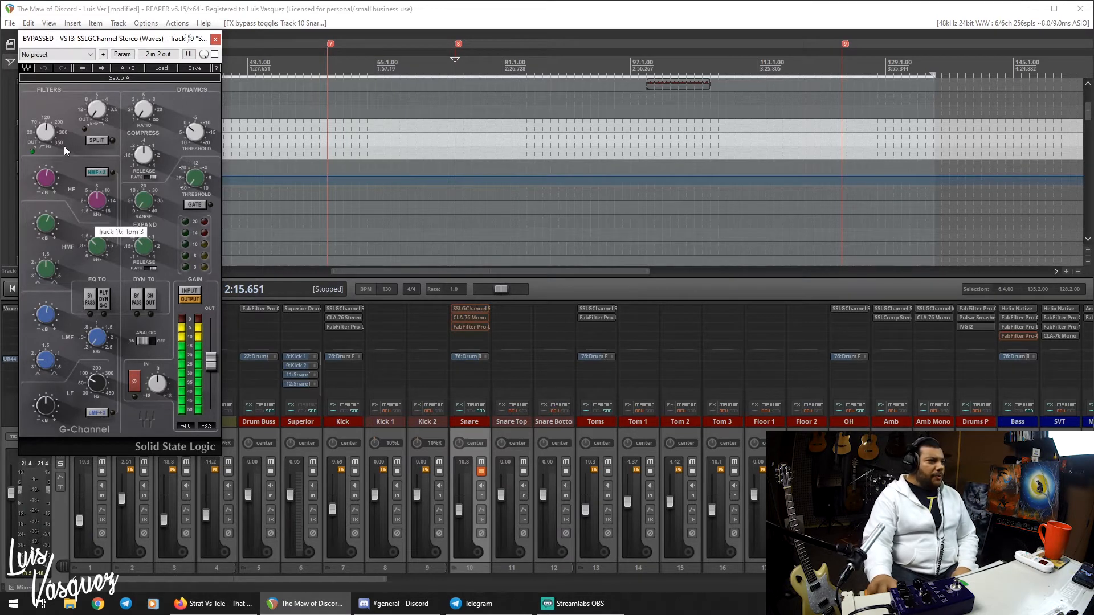
left_click_drag(46, 180, 46, 177)
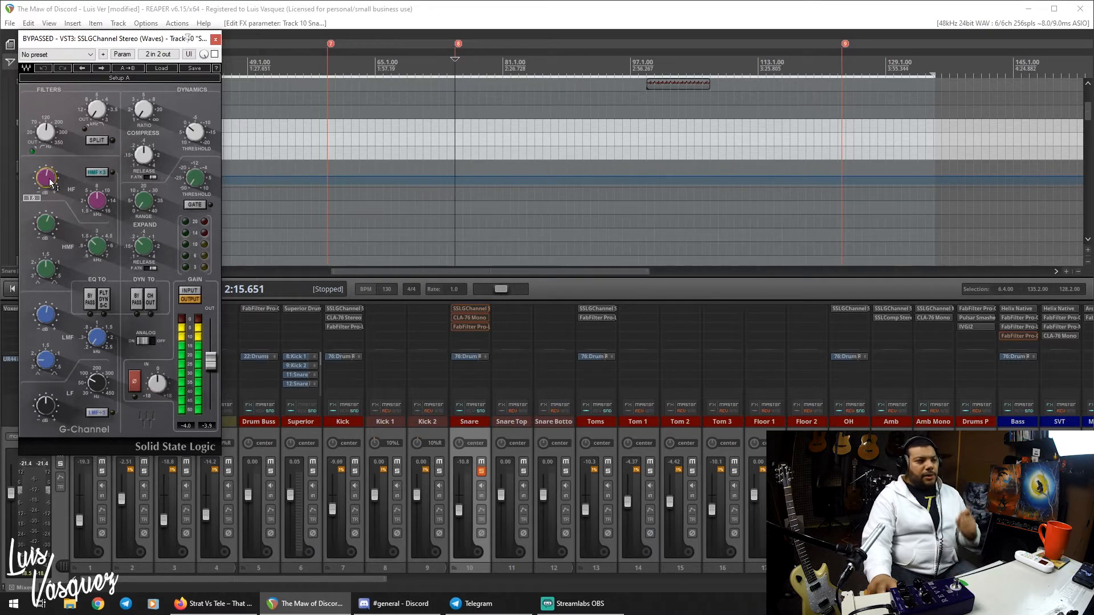
left_click(46, 223)
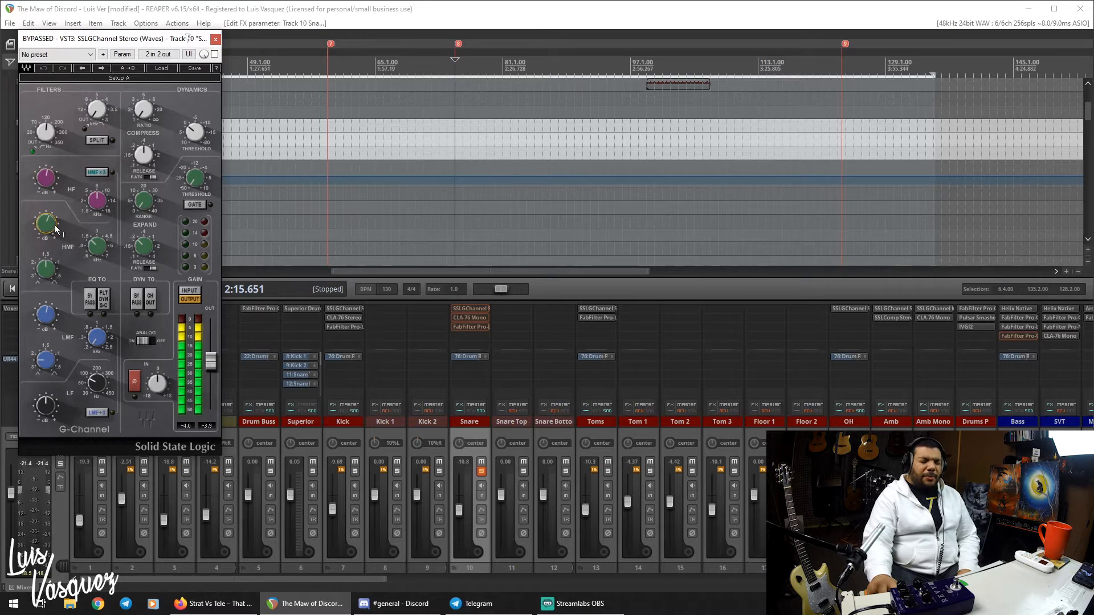
mouse_move(47, 230)
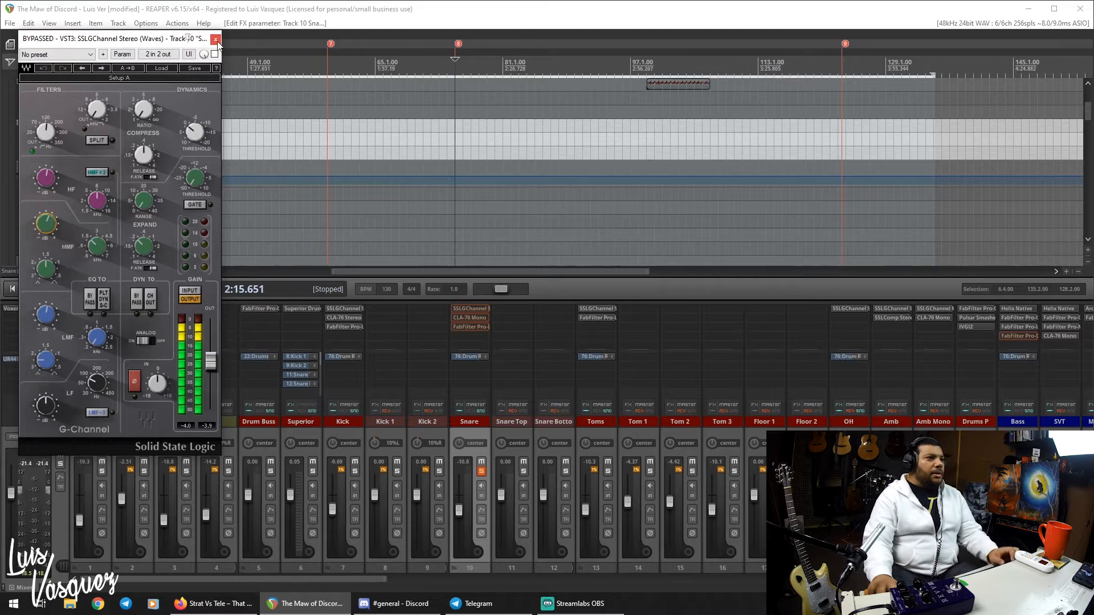
Compare the snare with and without SSLGChannel during playback, leave the plugin enabled, and close its window.
left_click(465, 18)
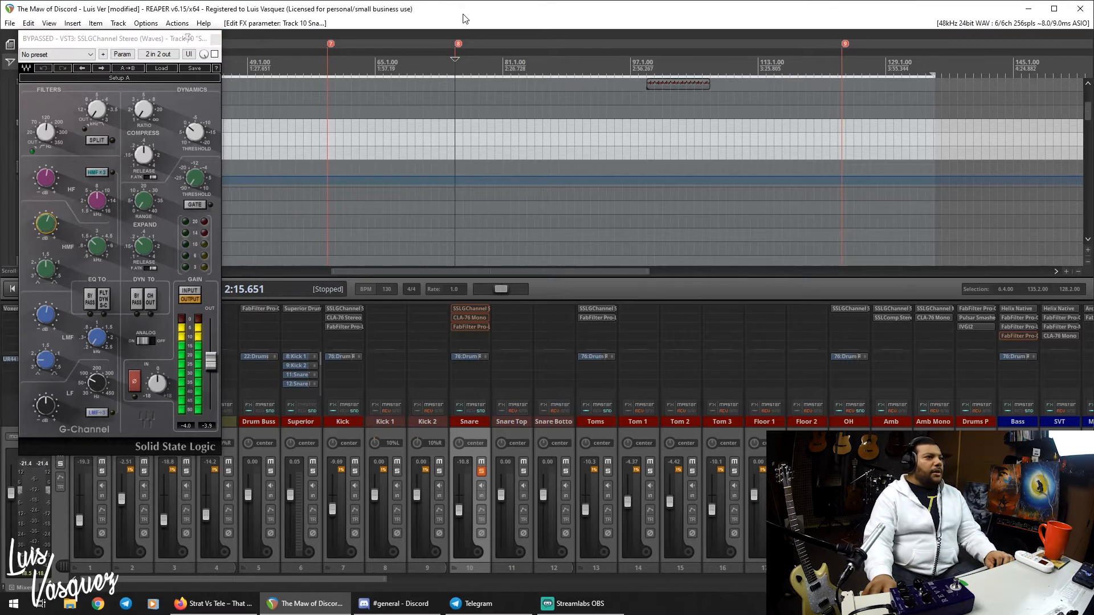
key("space")
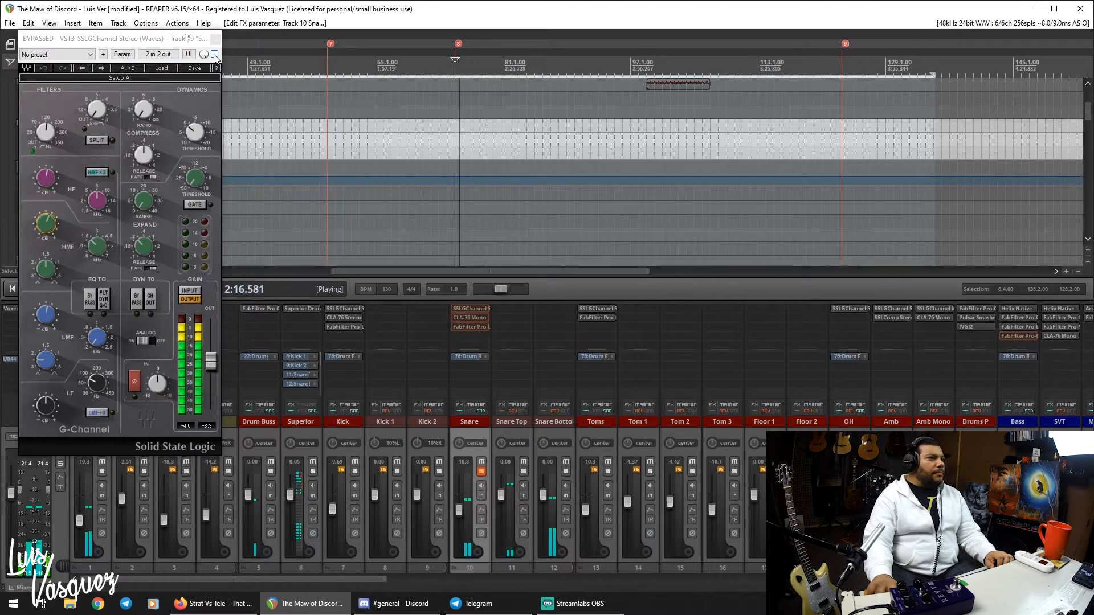
left_click(215, 55)
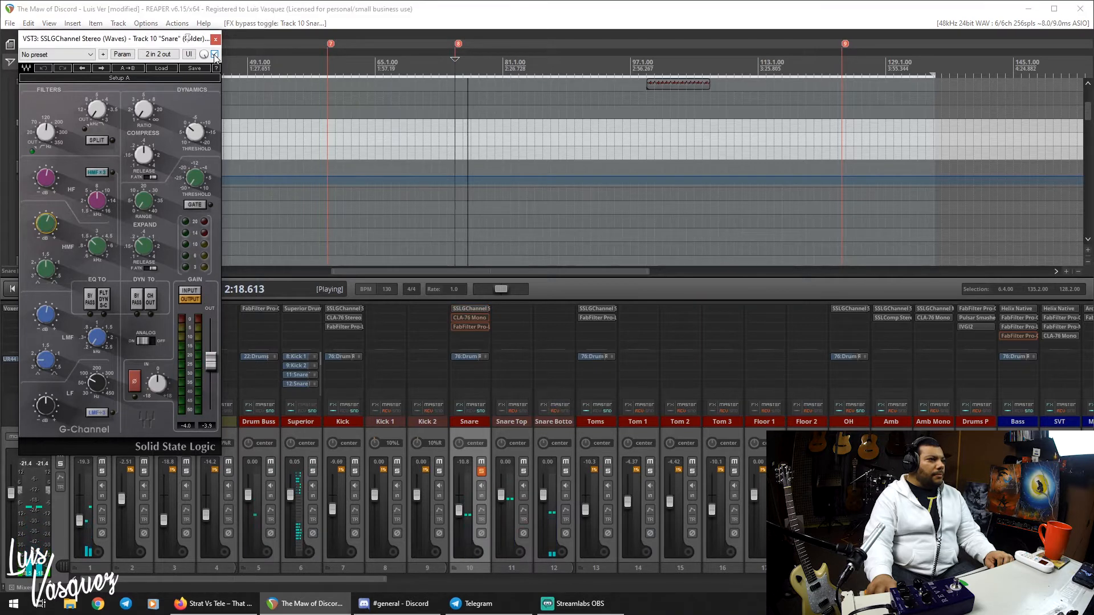
left_click(215, 55)
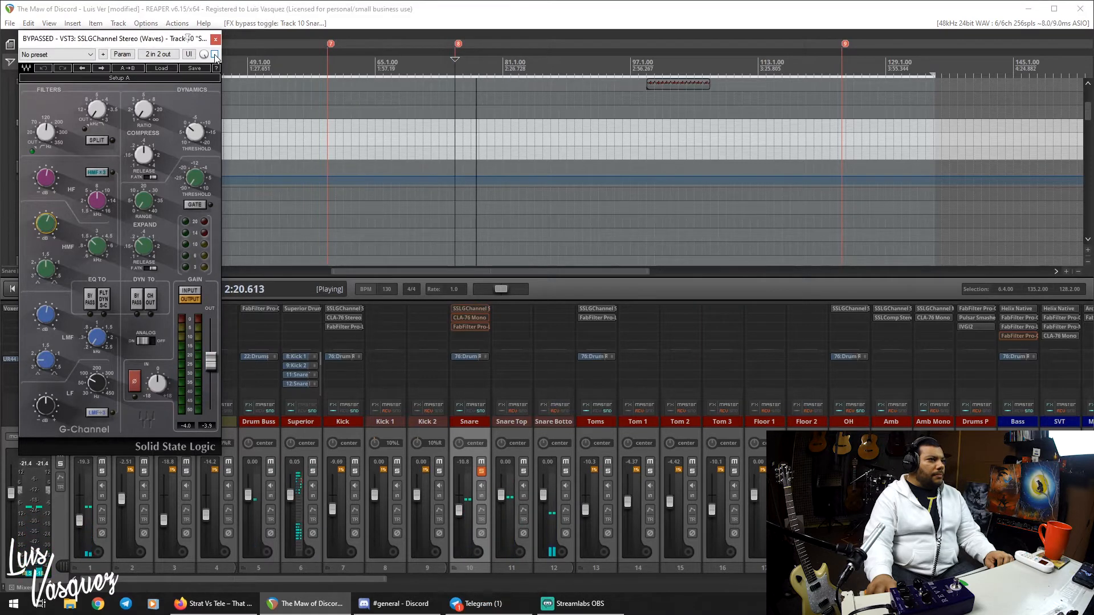
left_click(215, 55)
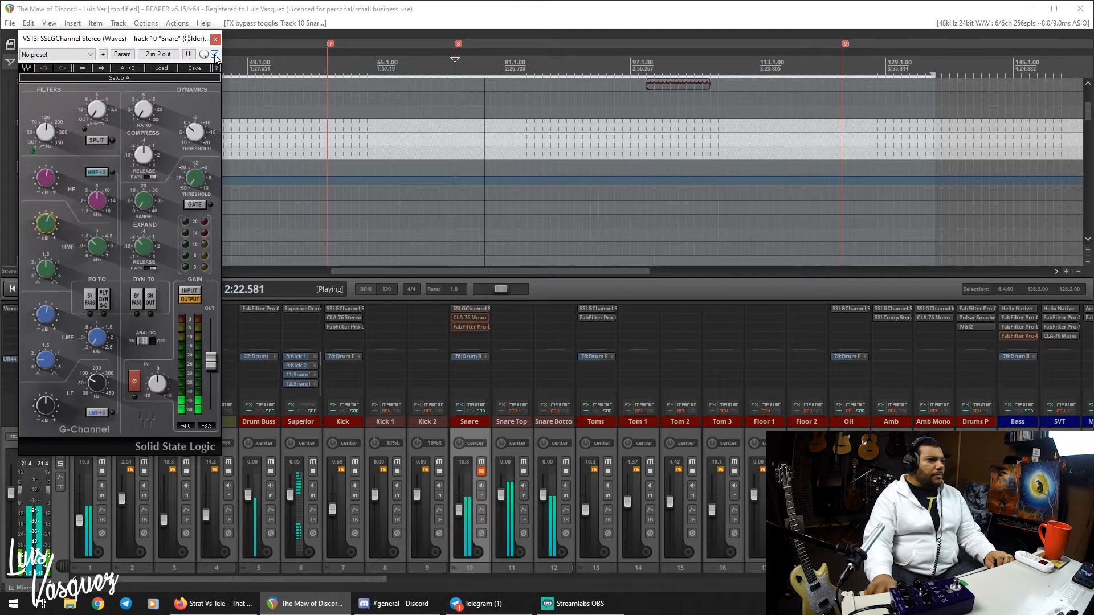
key("space")
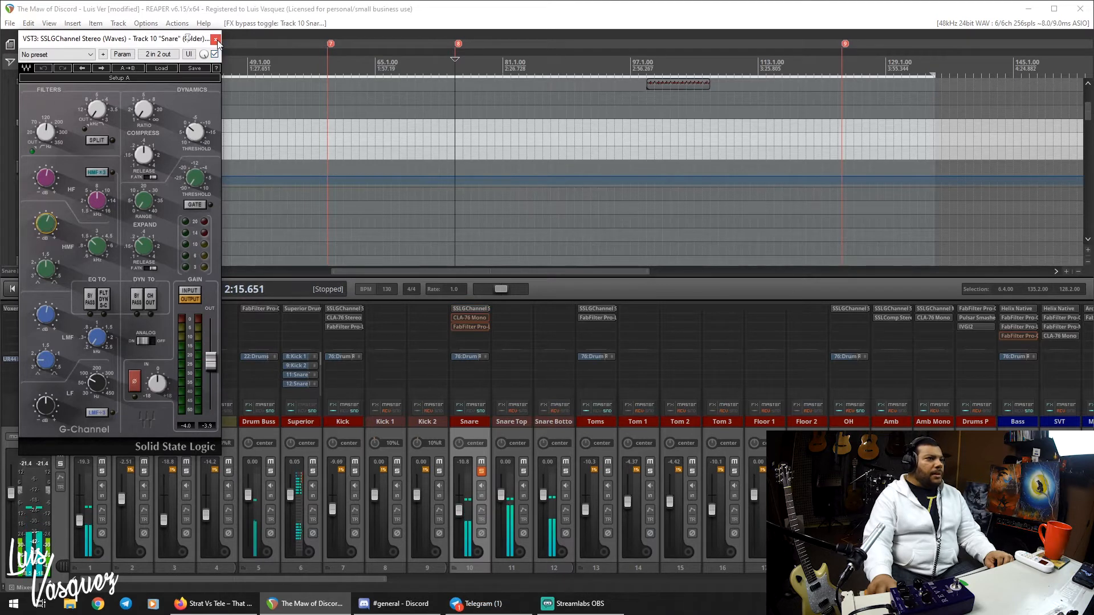
left_click(216, 39)
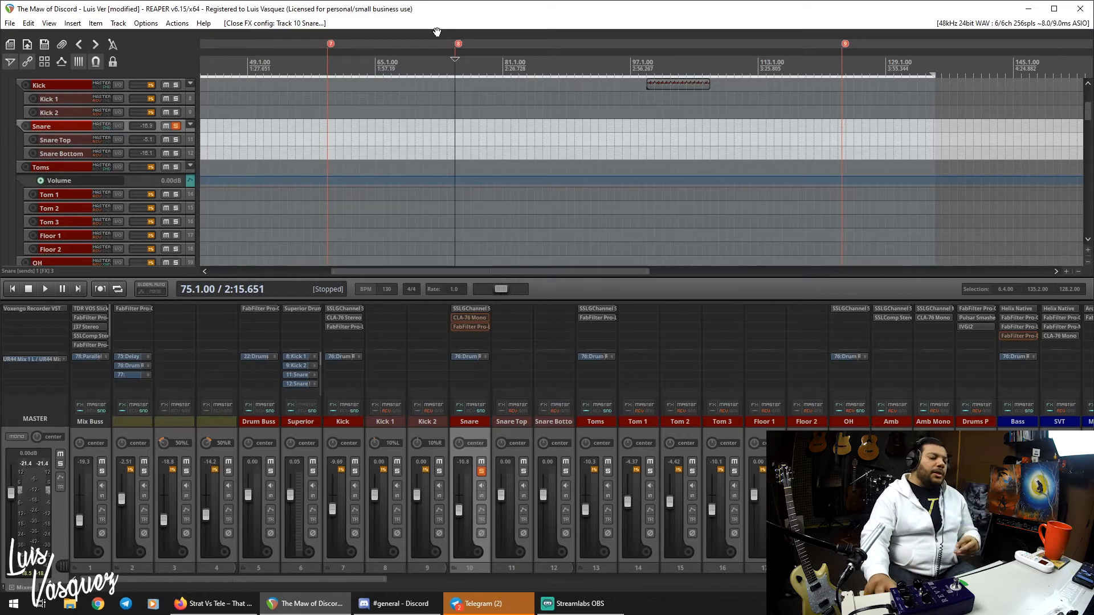
Enable the CLA-76 Mono compressor on the Snare track while playing the snare, and close its window.
left_click(476, 317)
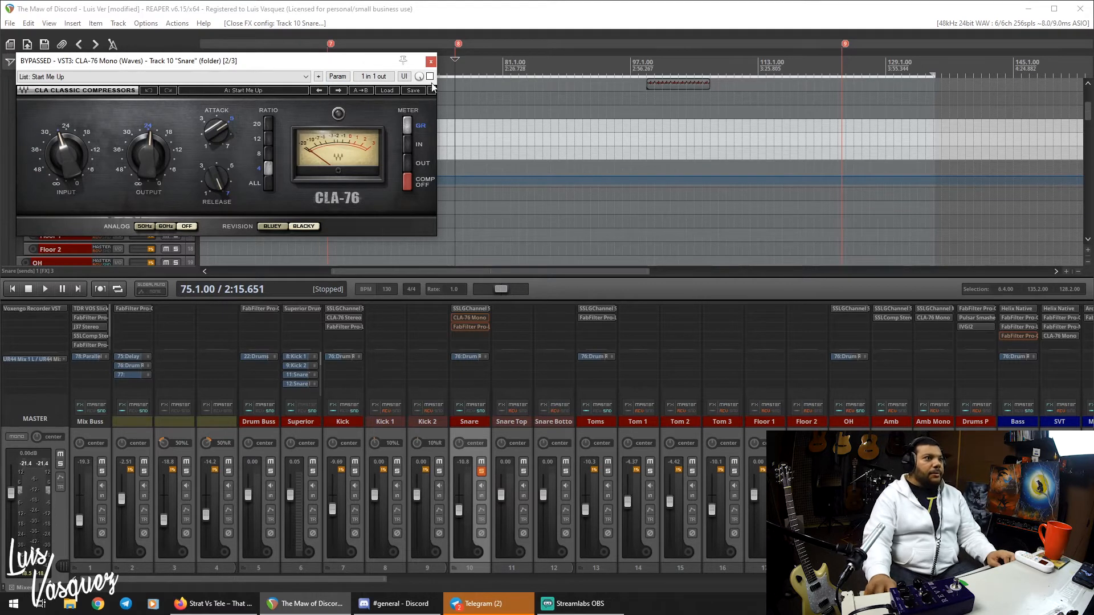
left_click(528, 10)
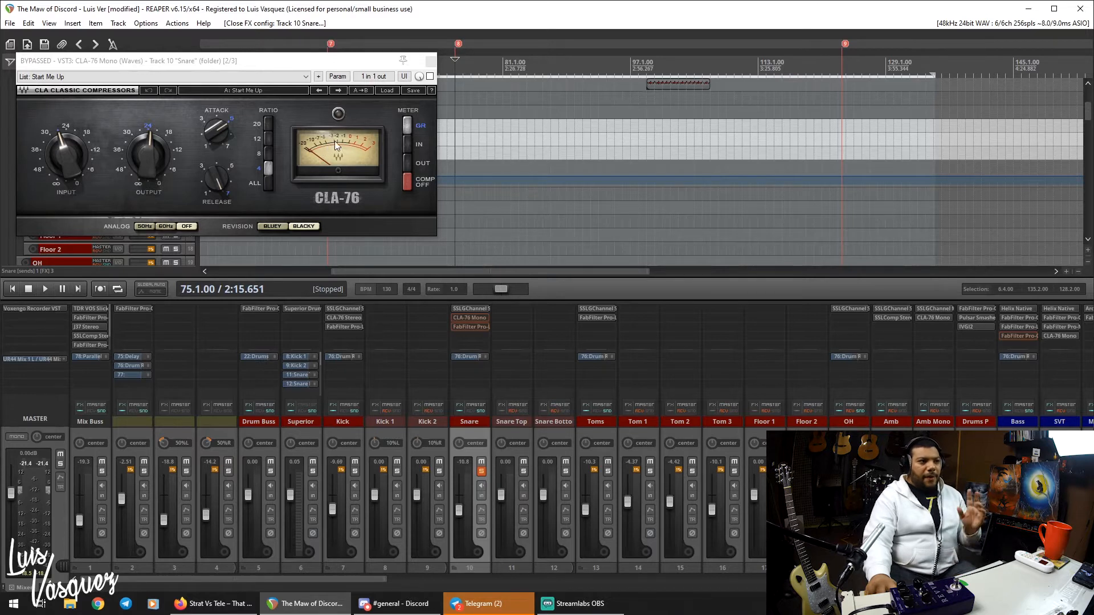
key("space")
left_click(430, 76)
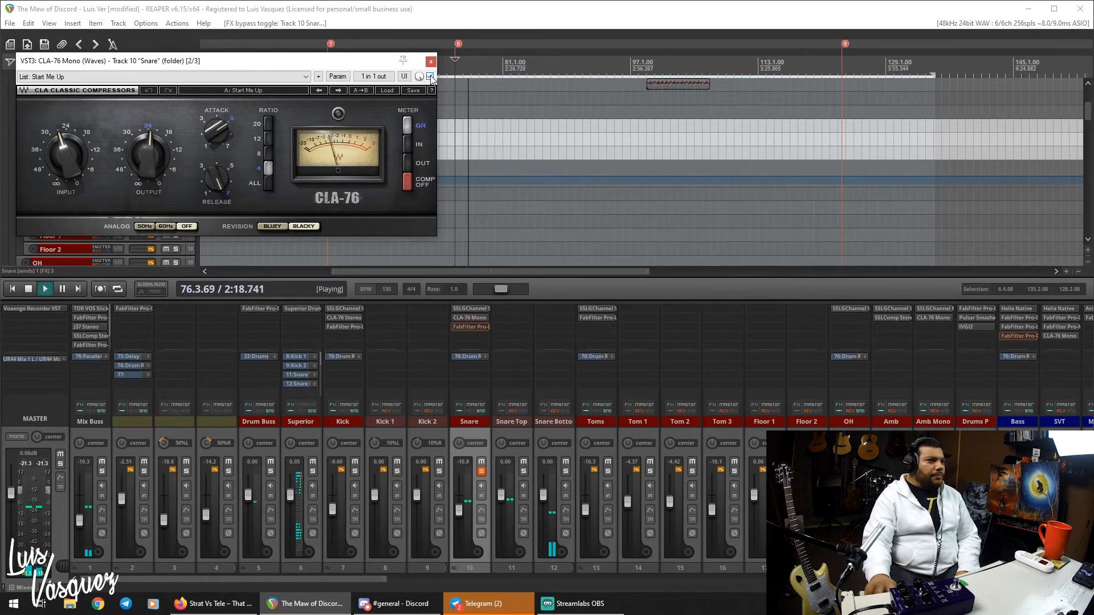
key("space")
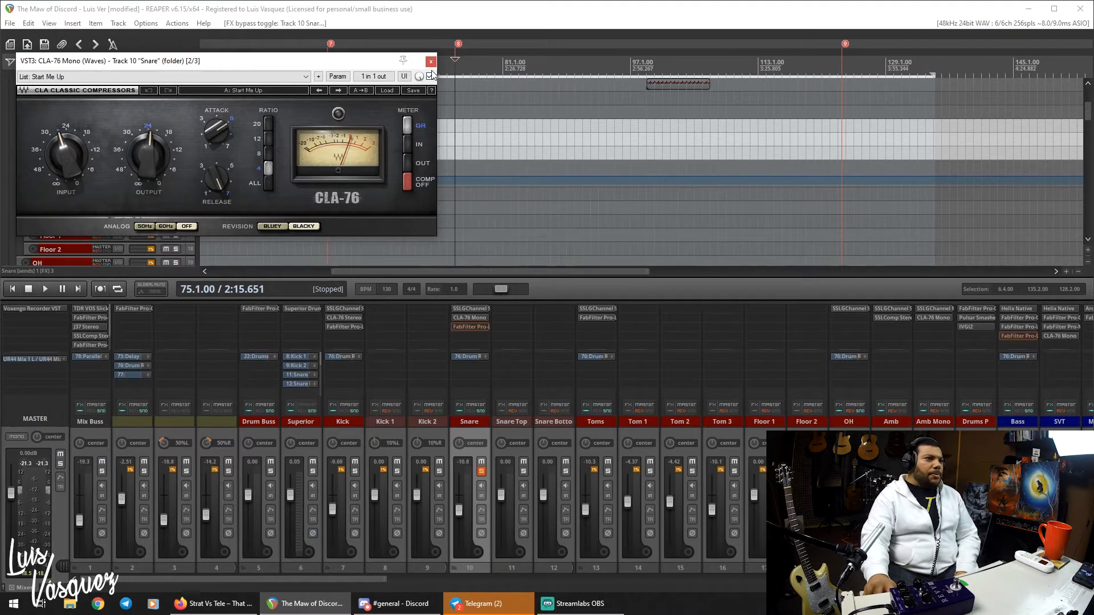
left_click(431, 61)
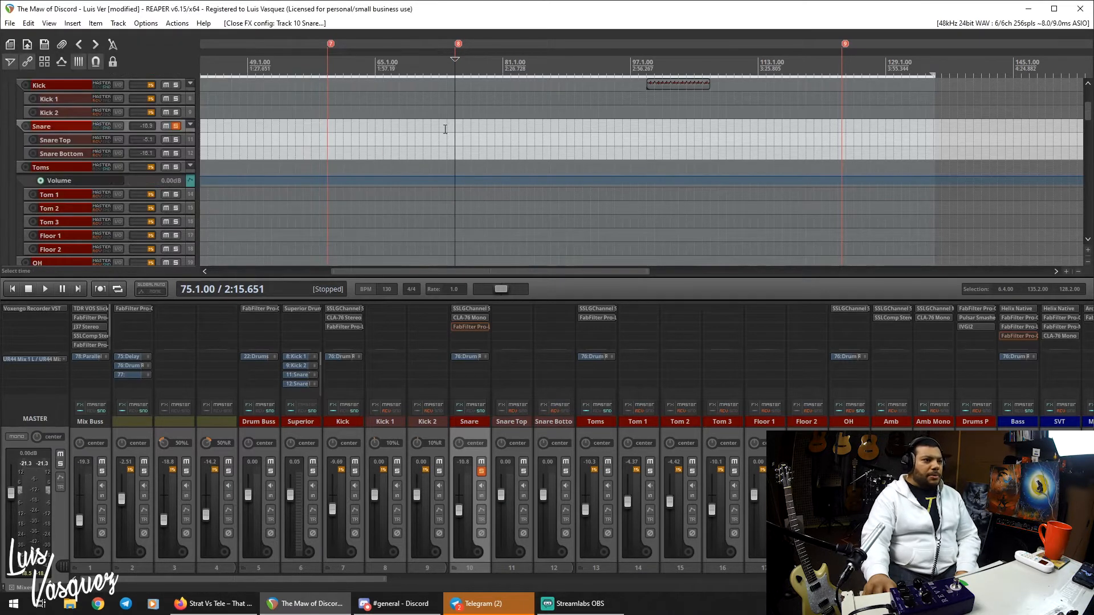
Review FabFilter Pro-L 2 on the Snare track, enable it during playback, close its window, and save the project.
left_click(473, 328)
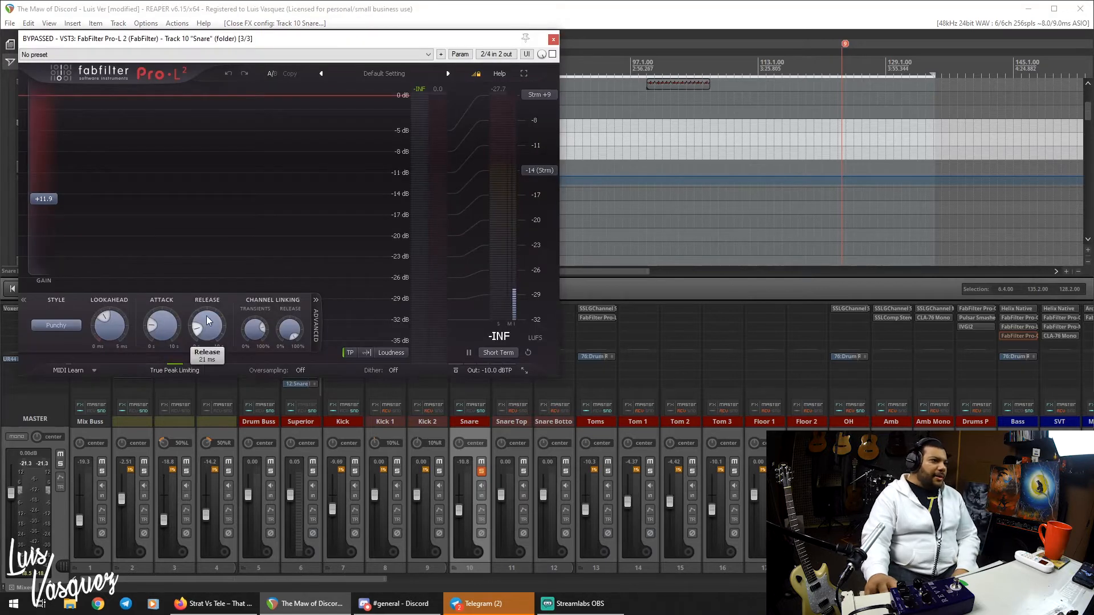
mouse_move(162, 319)
mouse_move(203, 328)
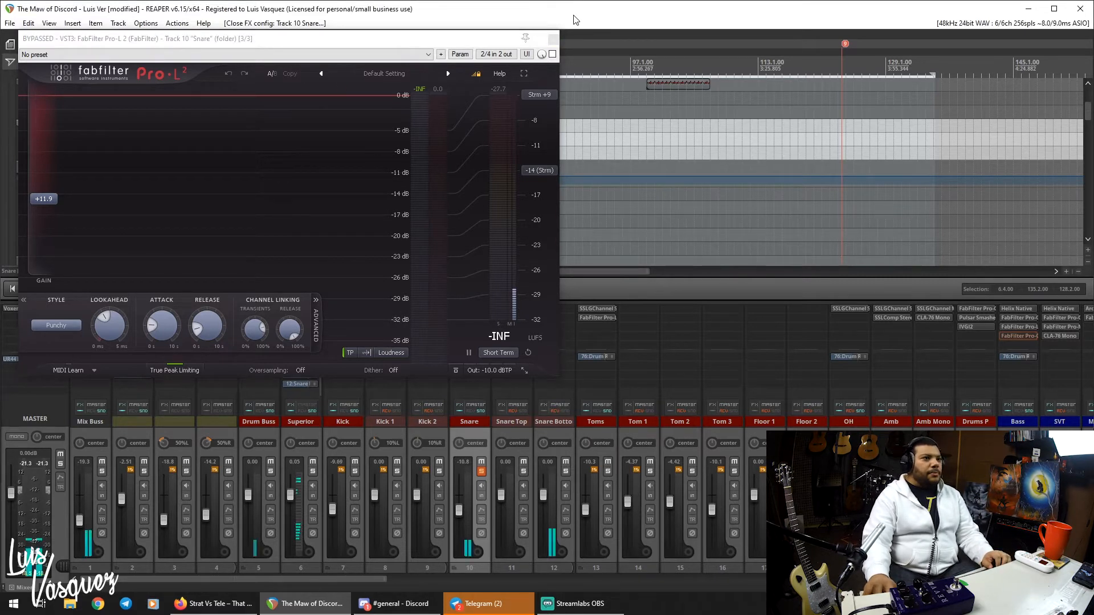
left_click(552, 54)
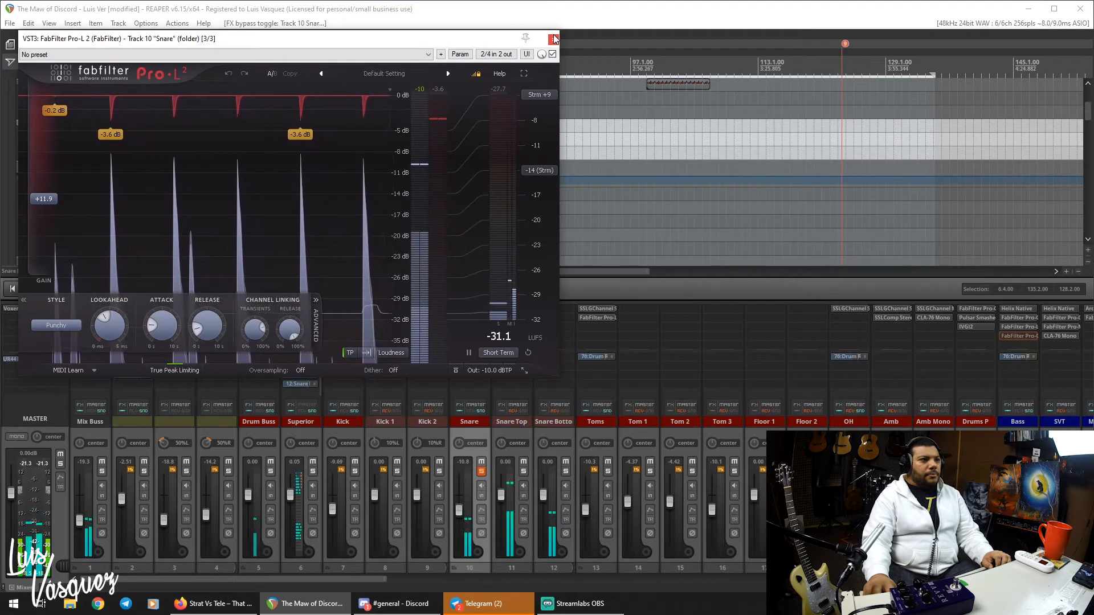
left_click(554, 39)
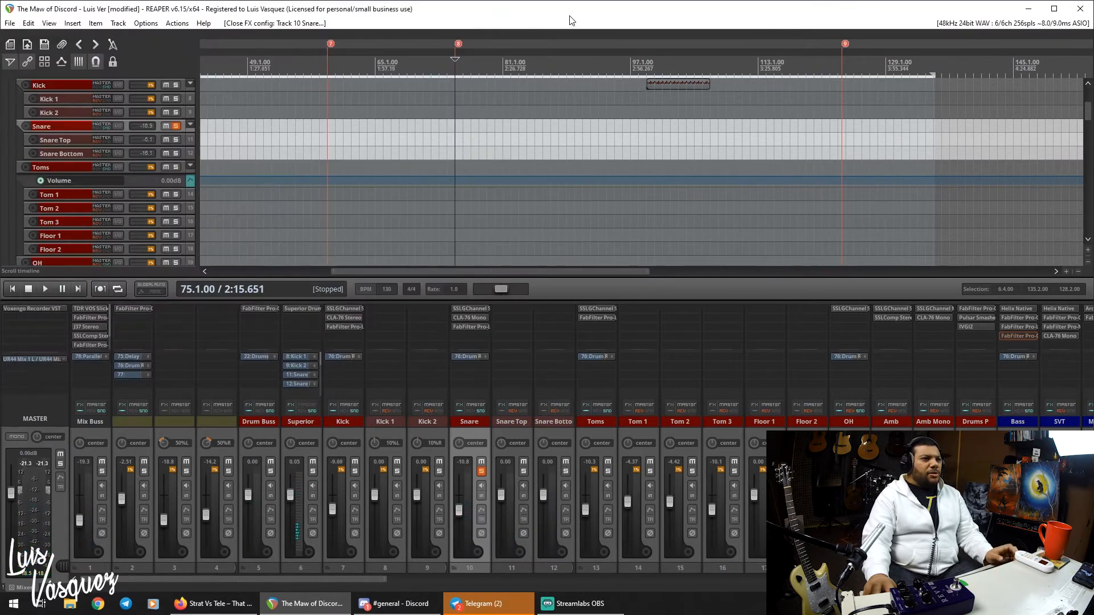
key("ctrl+s")
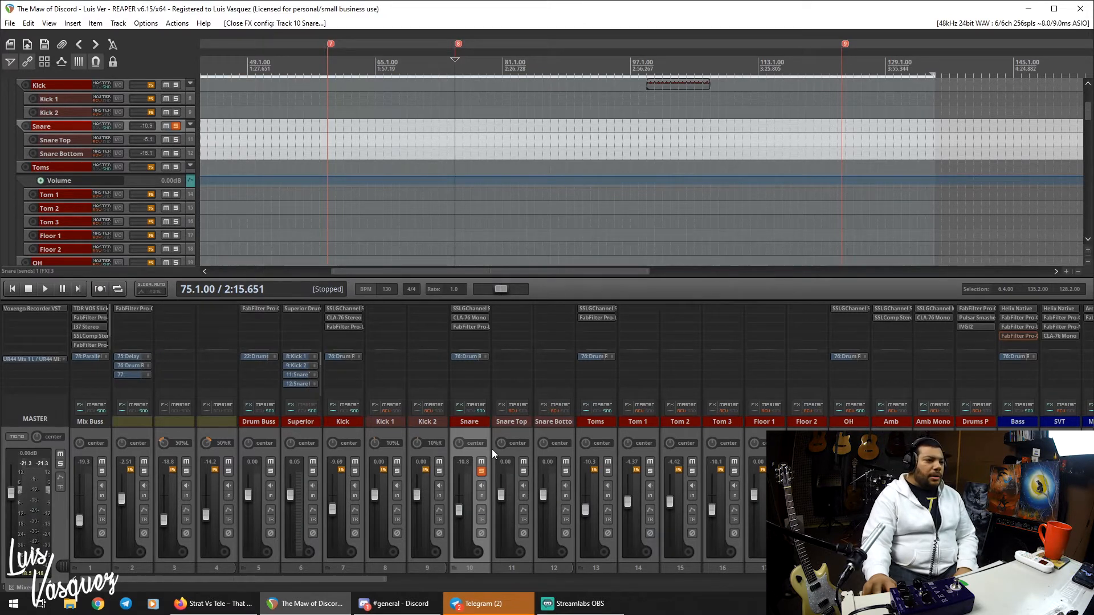
Take the Snare track out of solo and select the Toms track.
left_click(482, 472)
left_click(594, 427)
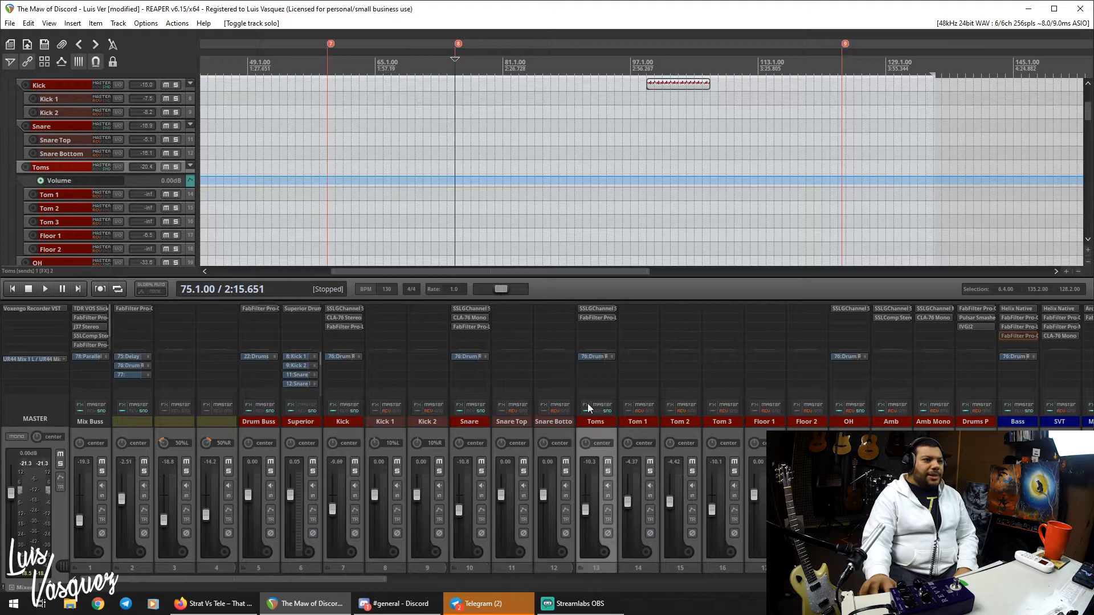
left_click(69, 234)
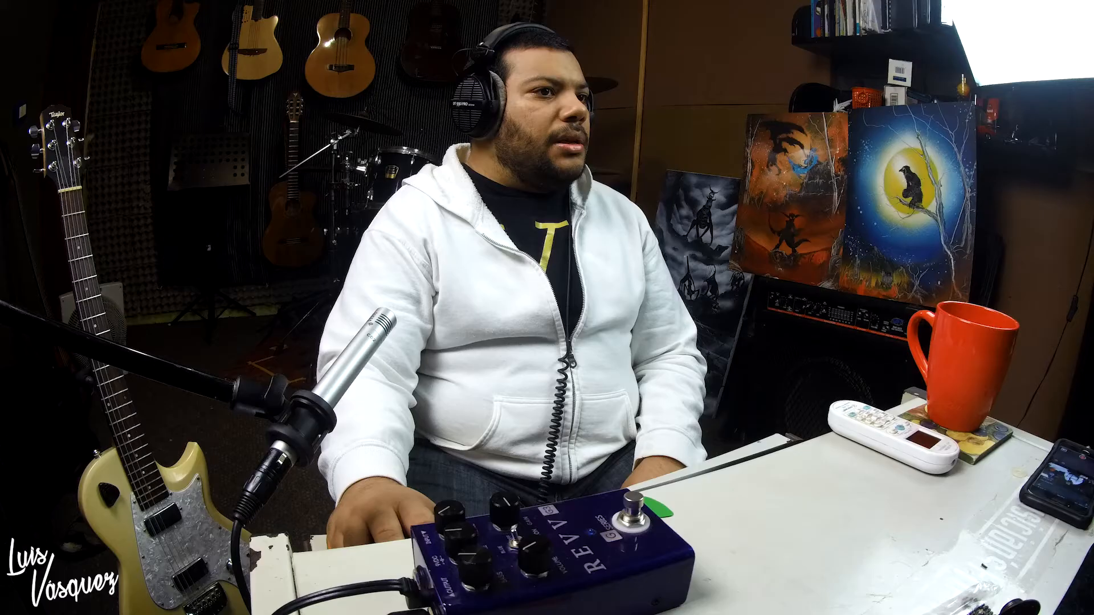
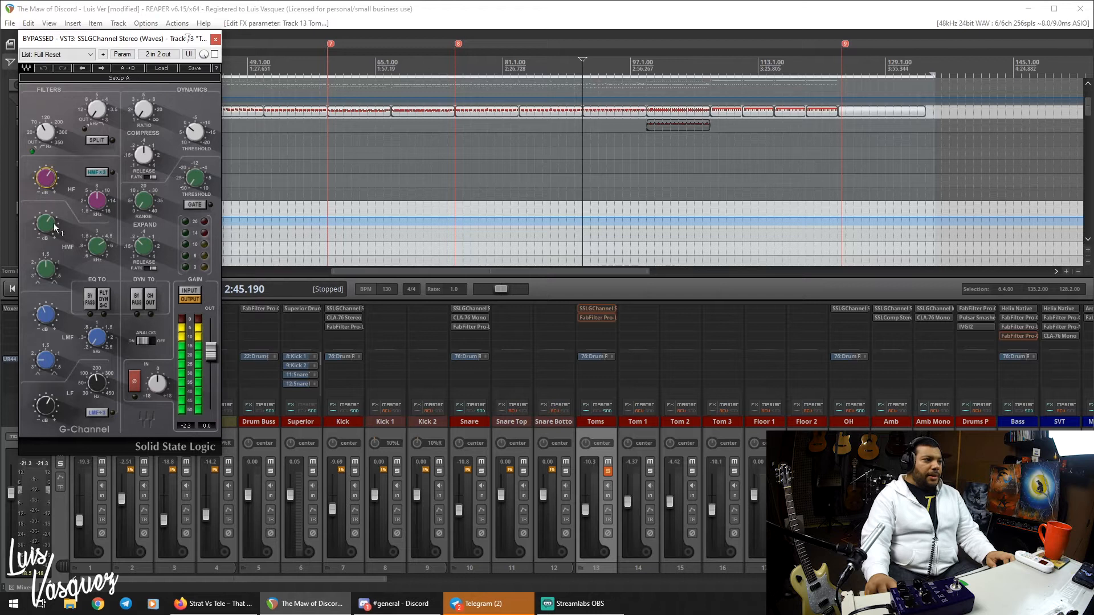
Examine the HMF, LMF and LF equalizer settings in the Toms track's SSLGChannel.
left_click(104, 251)
left_click(107, 224)
left_click(43, 228)
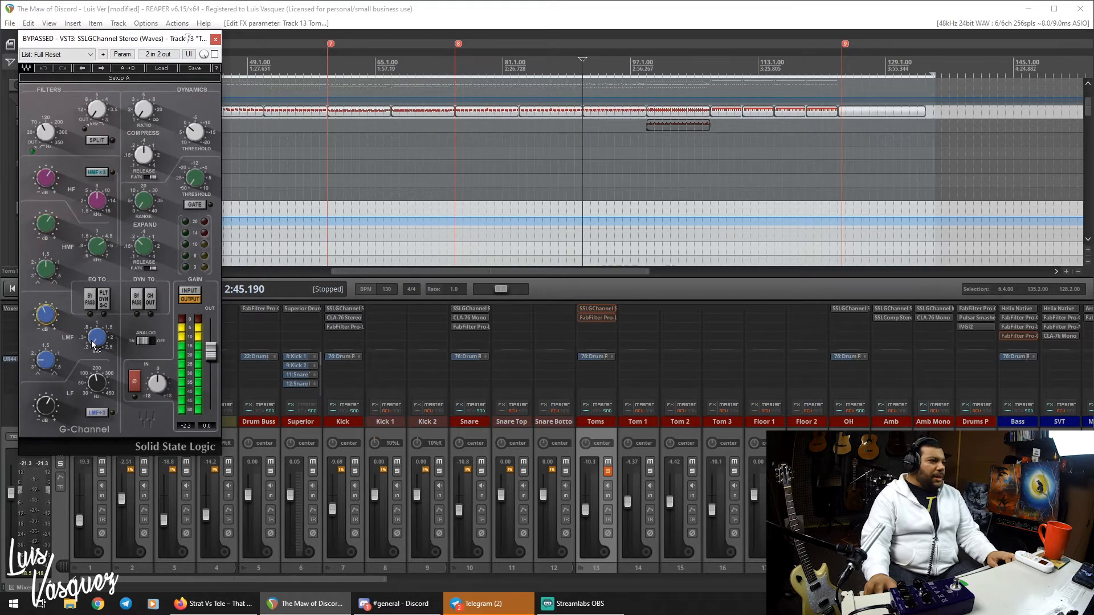
mouse_move(97, 345)
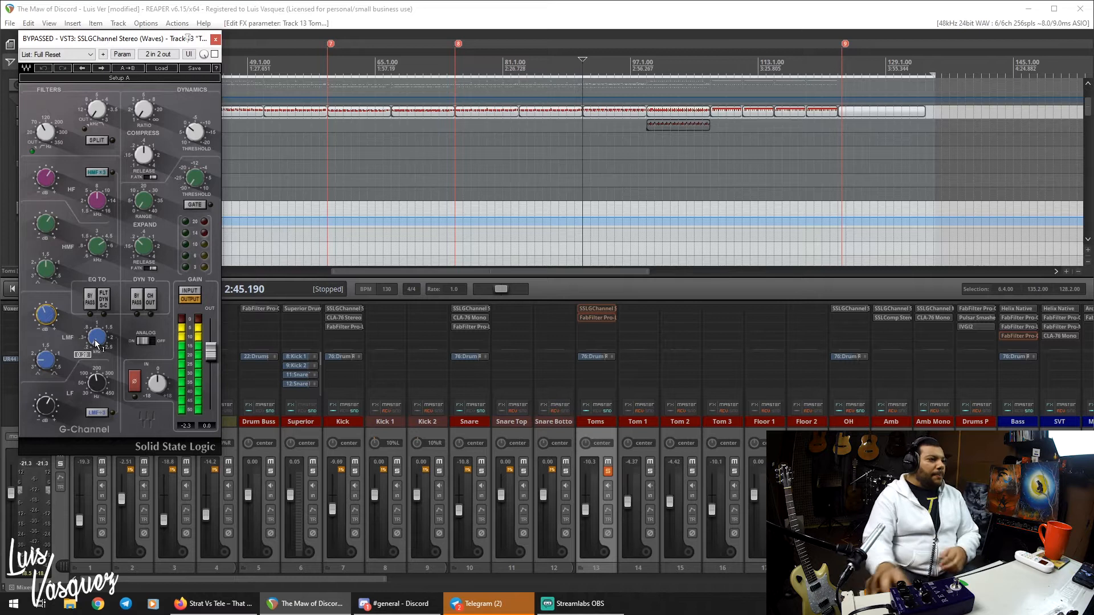
left_click(48, 412)
left_click(97, 385)
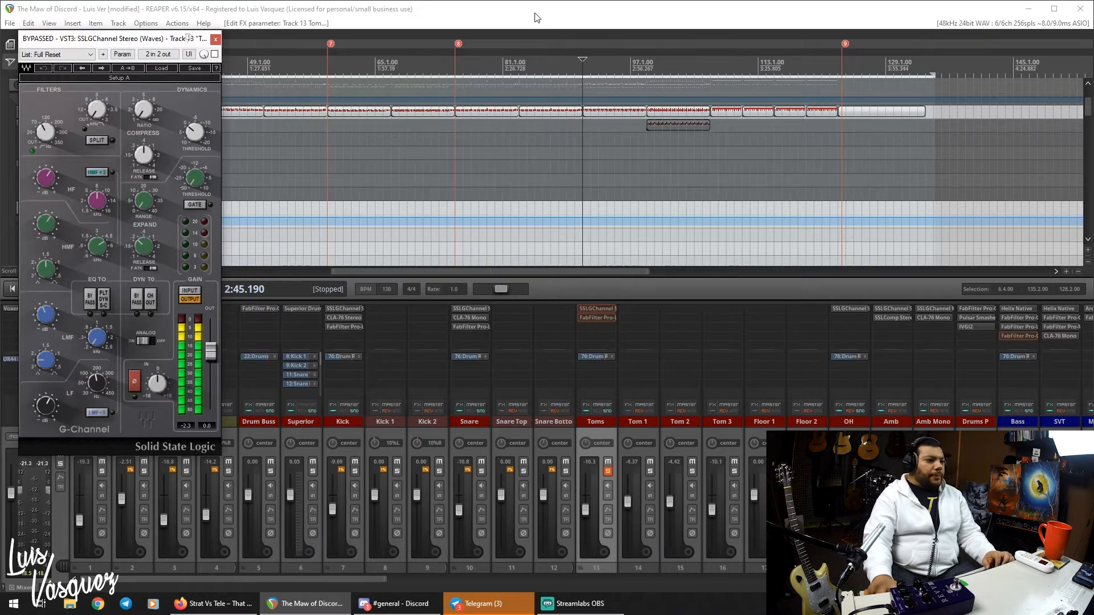
Compare the toms with and without SSLGChannel during playback, leave the plugin enabled, and close its window.
key("space")
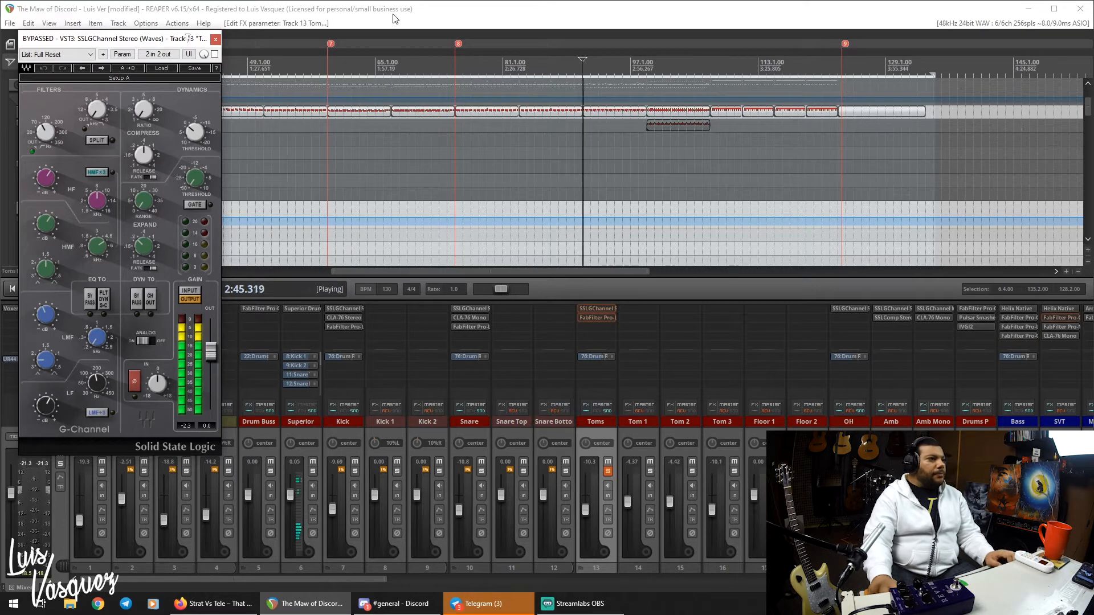
left_click(214, 54)
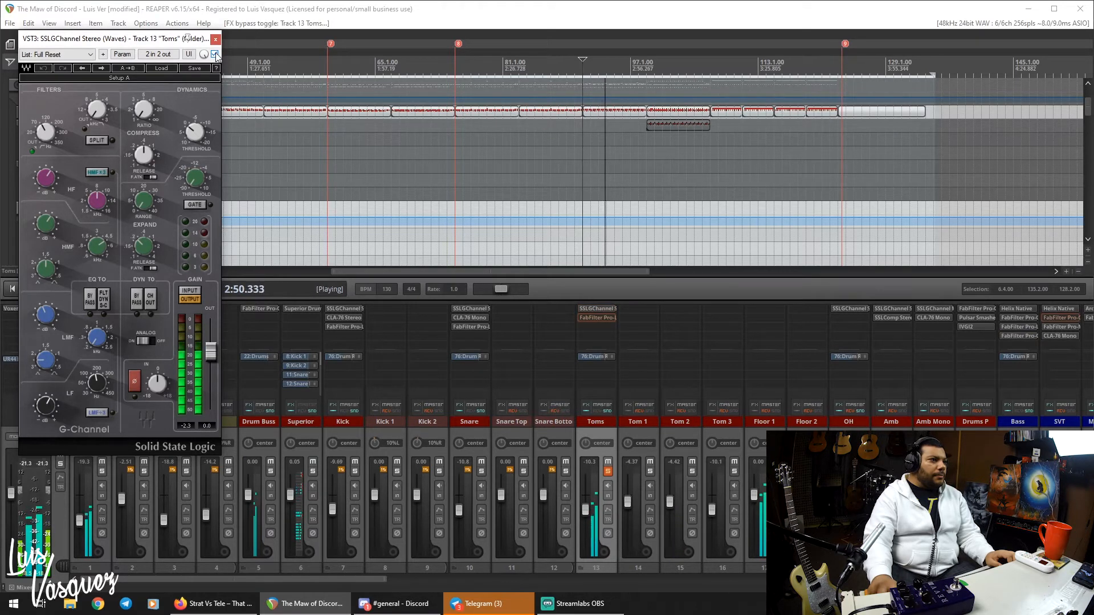
left_click(215, 54)
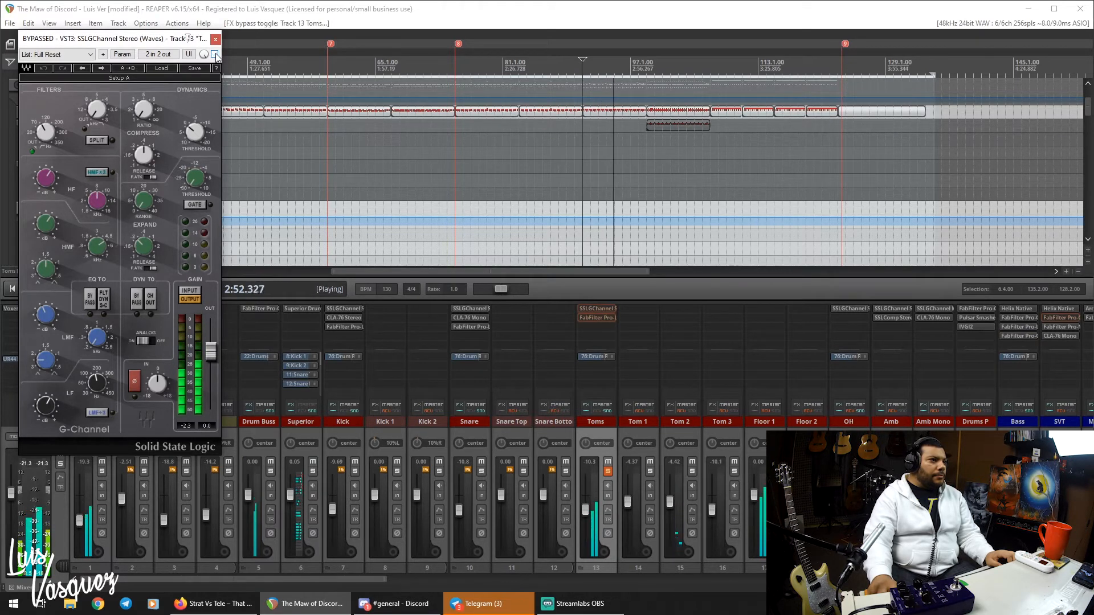
left_click(214, 54)
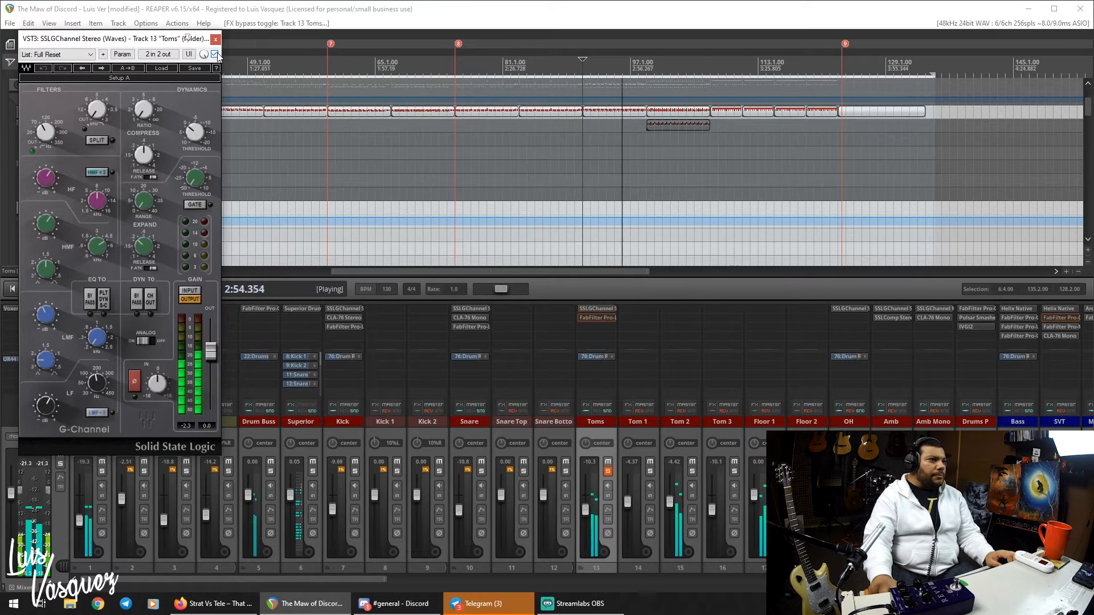
key("space")
left_click(216, 38)
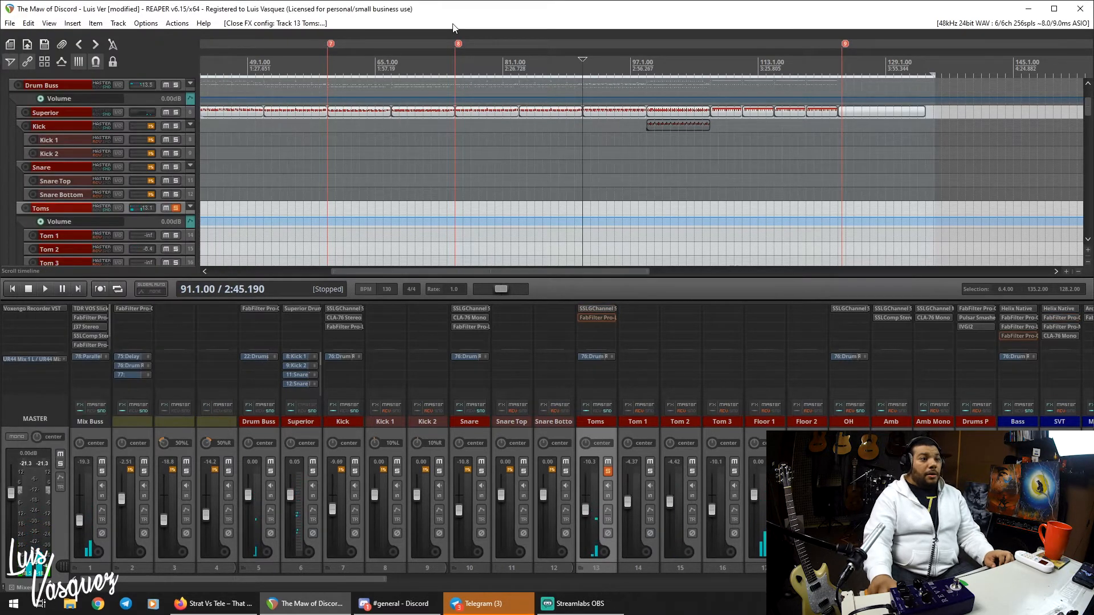
Open FabFilter Pro-L 2 on the Toms track and examine its attack and release settings.
double_click(597, 317)
left_click_drag(949, 166, 543, 195)
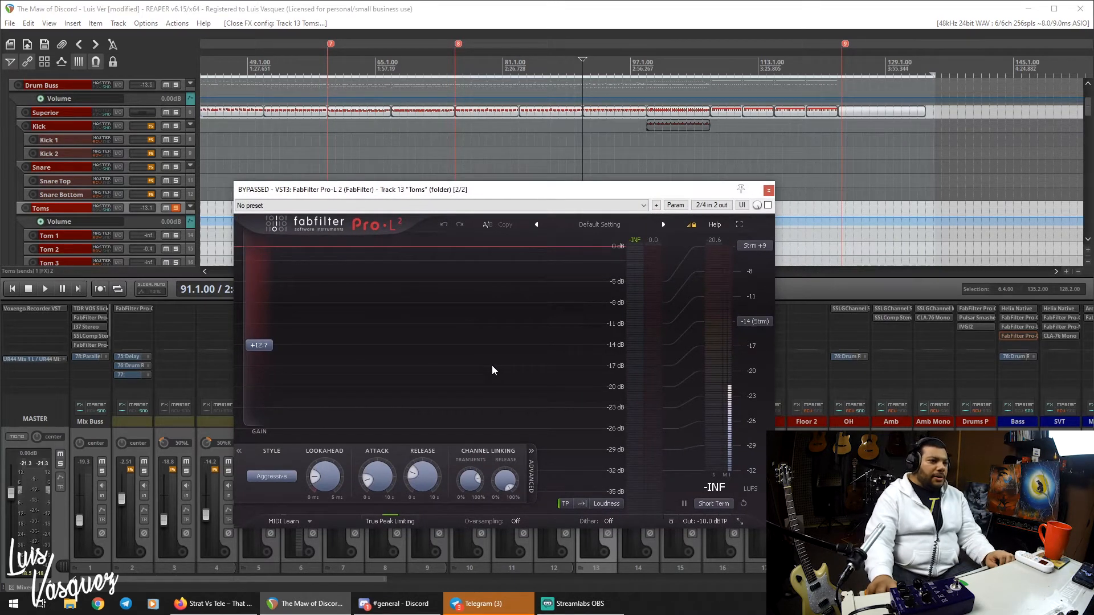
mouse_move(380, 477)
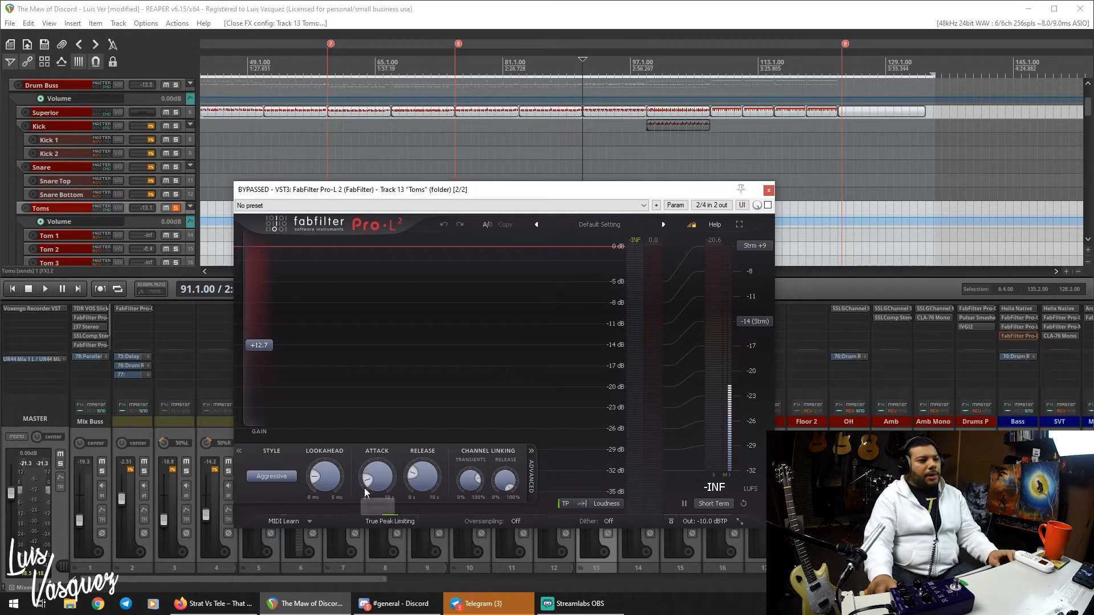
left_click(381, 476)
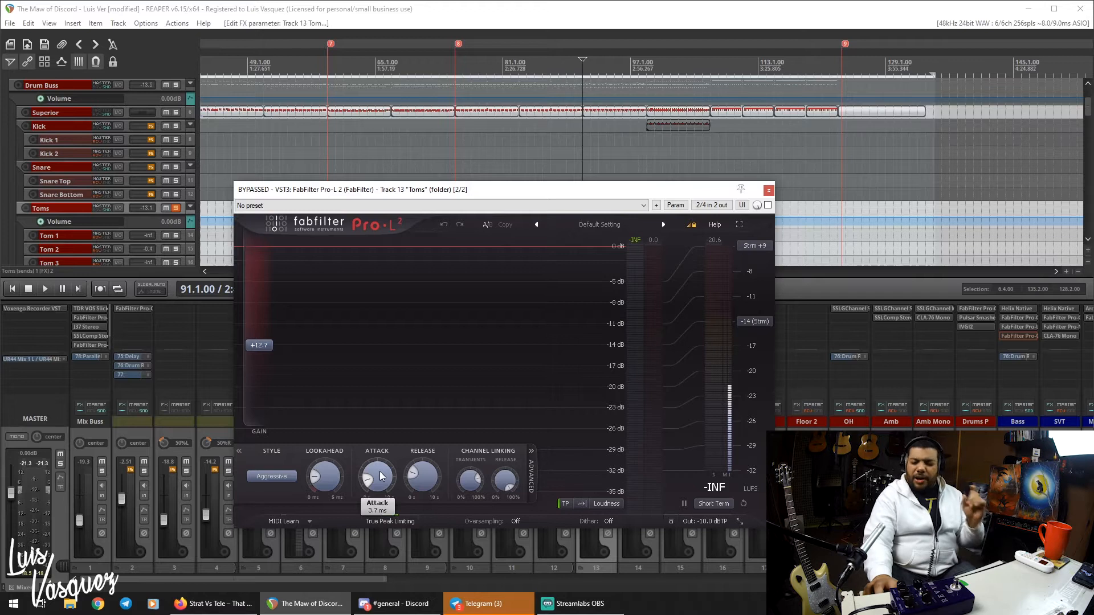
mouse_move(419, 480)
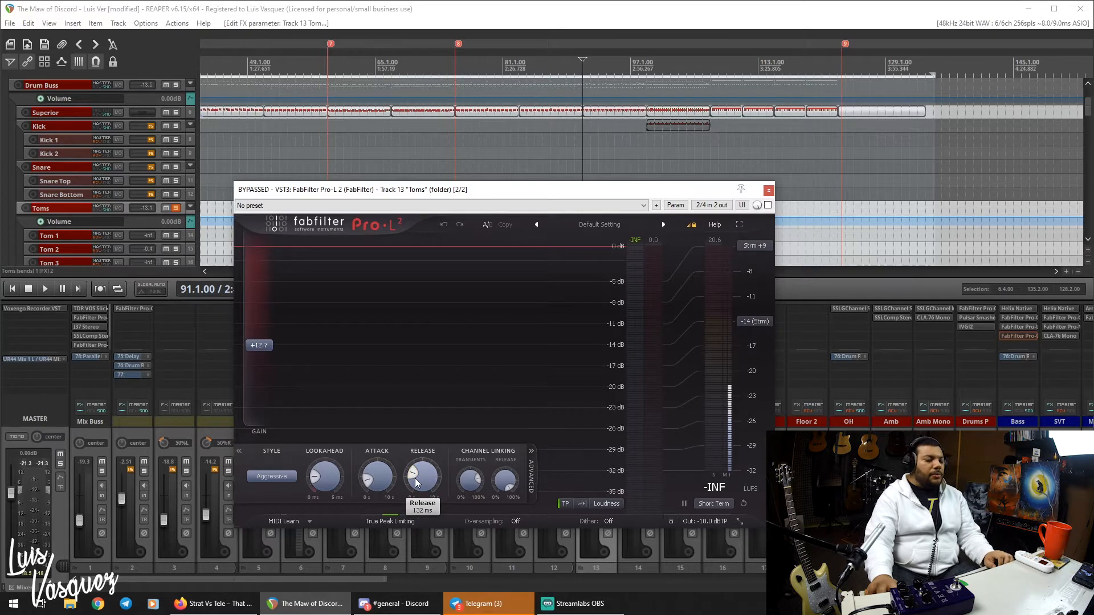
Enable FabFilter Pro-L 2 on the Toms track while playing the toms, and close its window.
left_click(684, 7)
key("space")
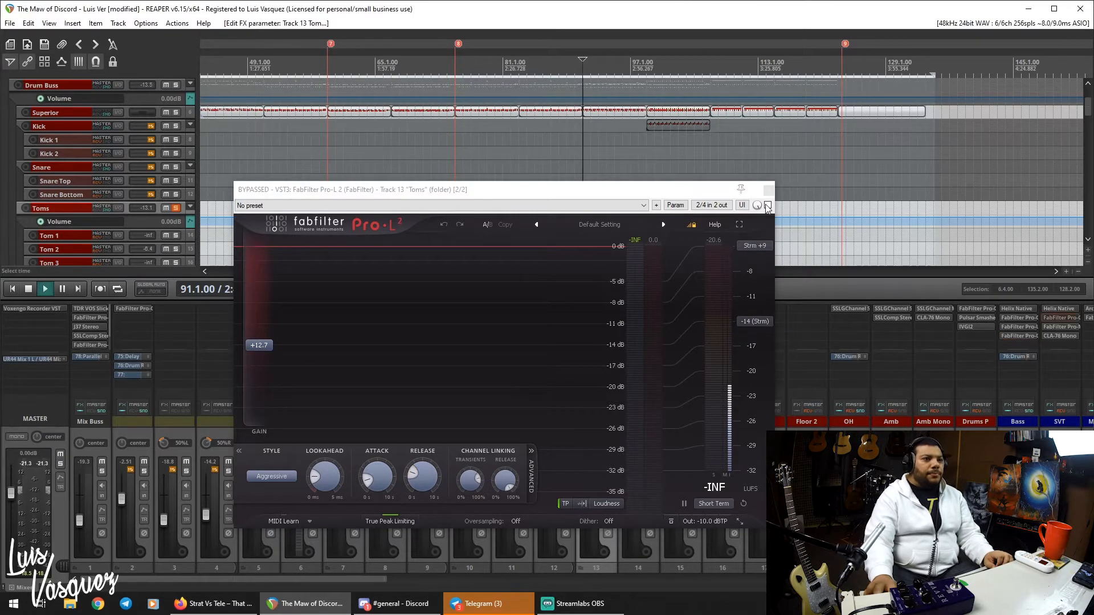
left_click(769, 206)
left_click(769, 205)
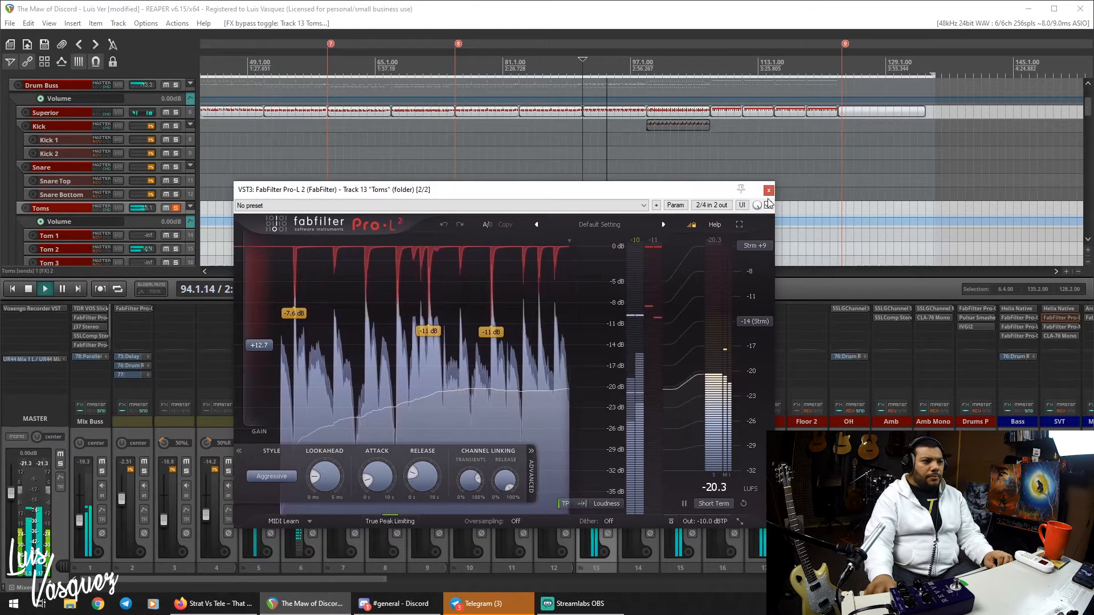
key("space")
left_click(769, 190)
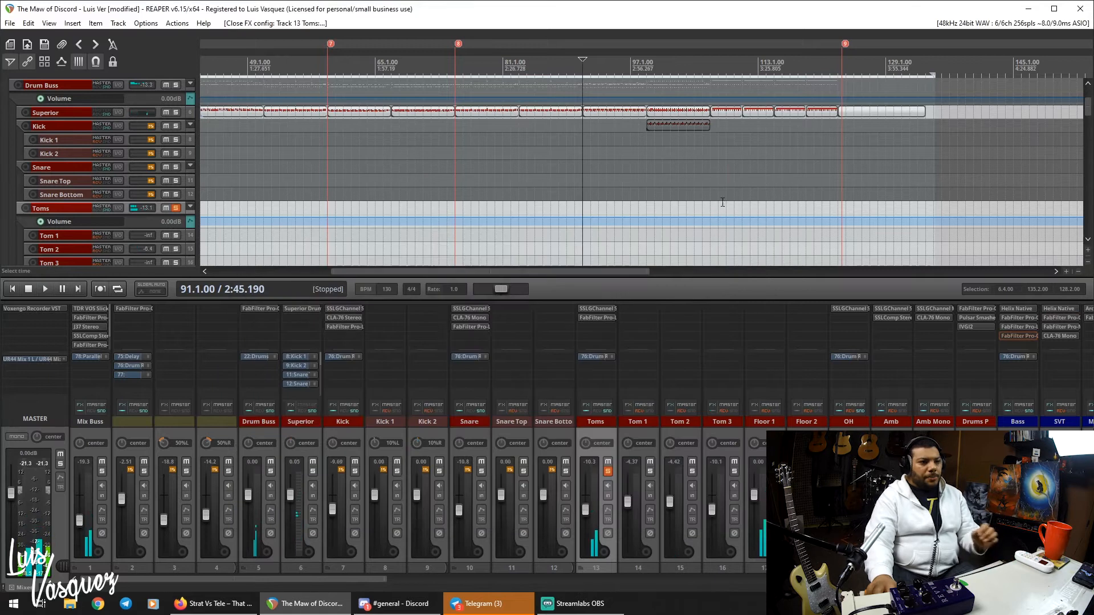
Take the Toms track out of solo and review the high-pass filter and HF gain in the OH track's SSLGChannel.
left_click(608, 472)
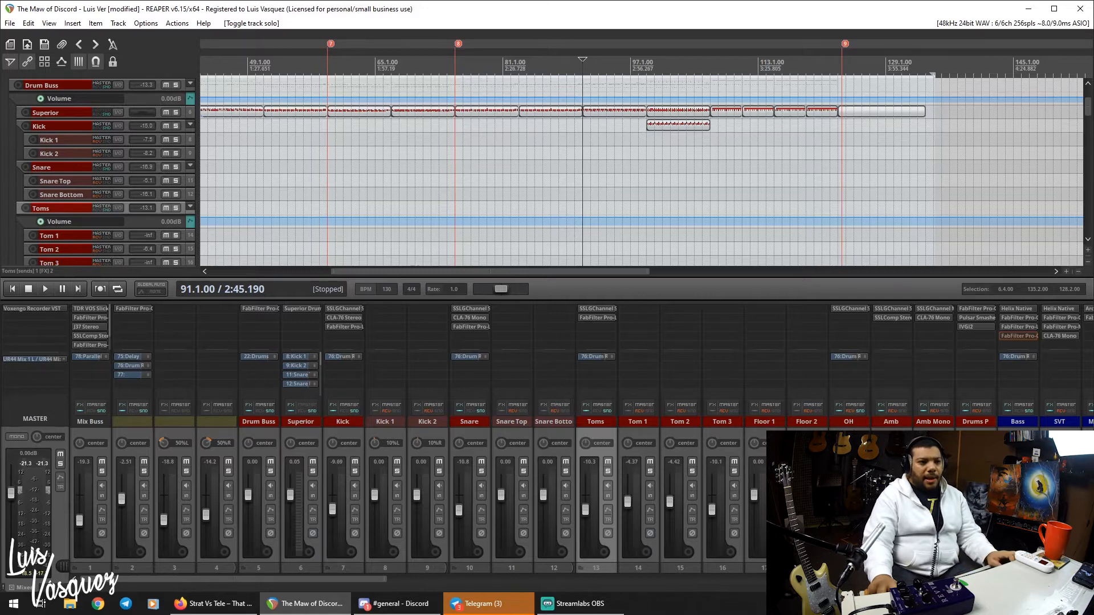
left_click(854, 454)
left_click(851, 308)
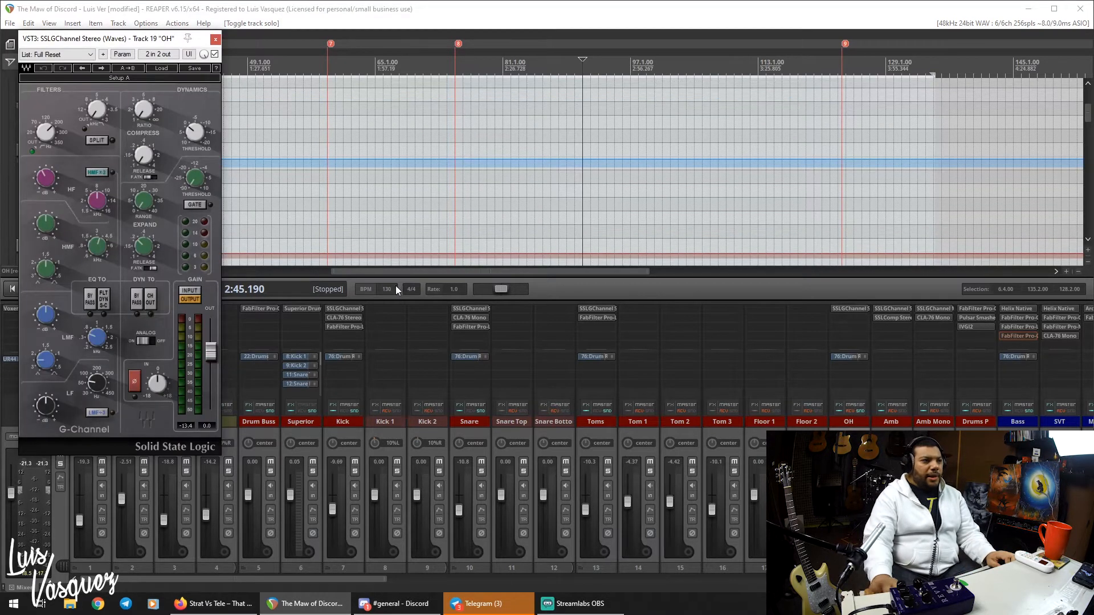
left_click_drag(49, 131, 50, 136)
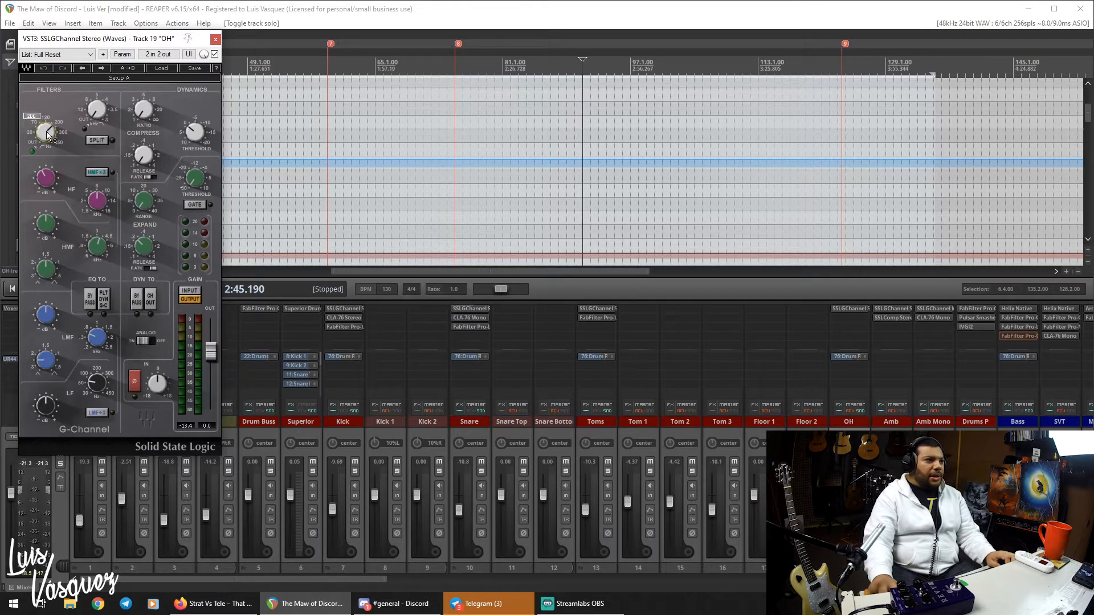
left_click_drag(47, 177, 46, 183)
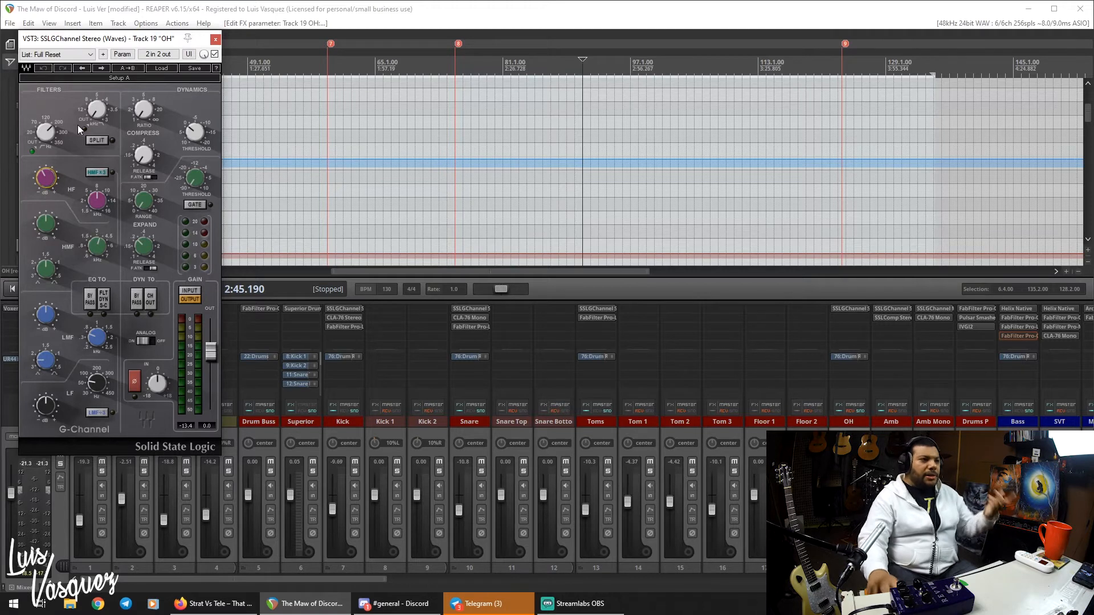
Bypass SSLGChannel on the OH track and play the overheads in solo.
left_click(214, 54)
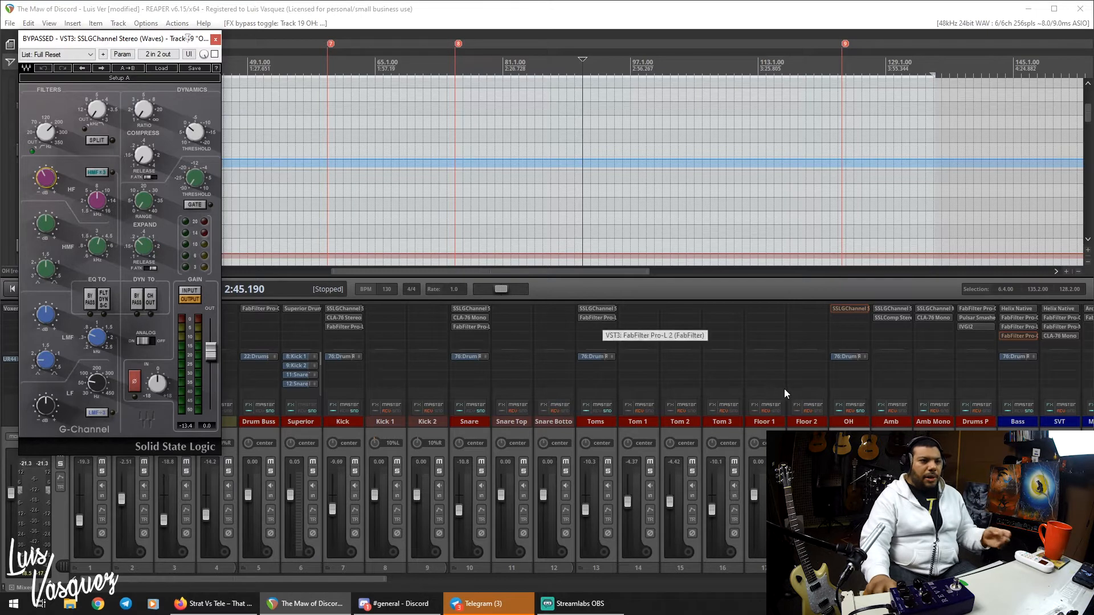
left_click(861, 471)
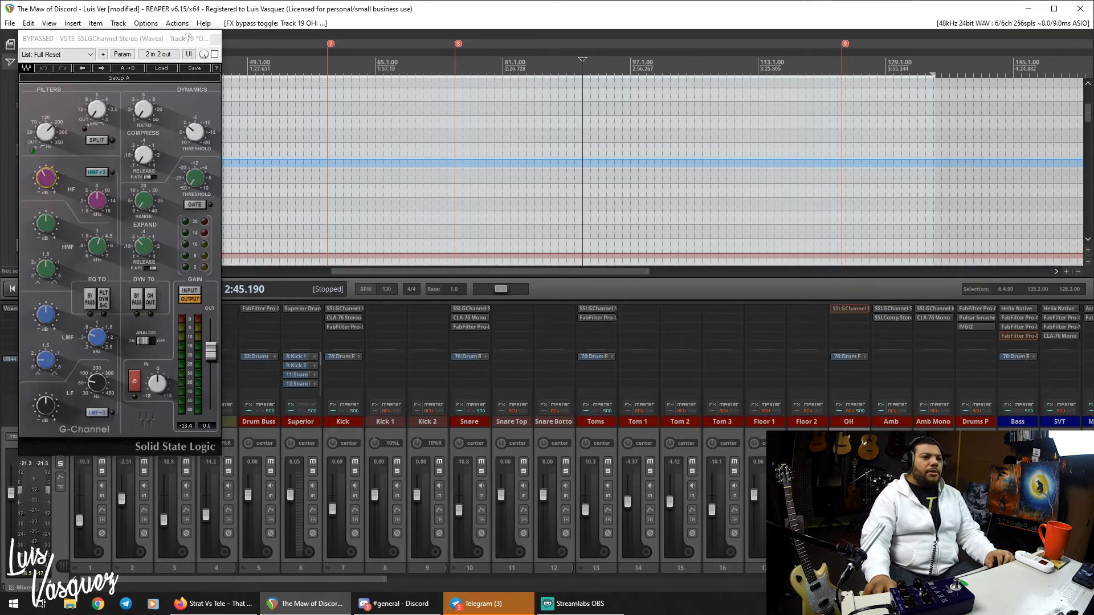
left_click(862, 471)
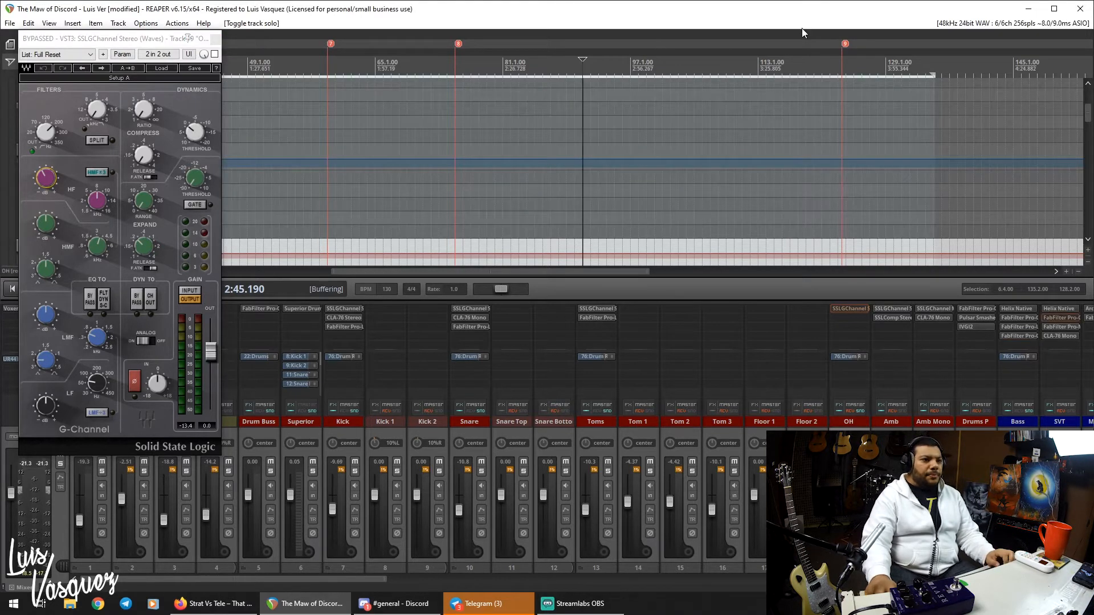
key("space")
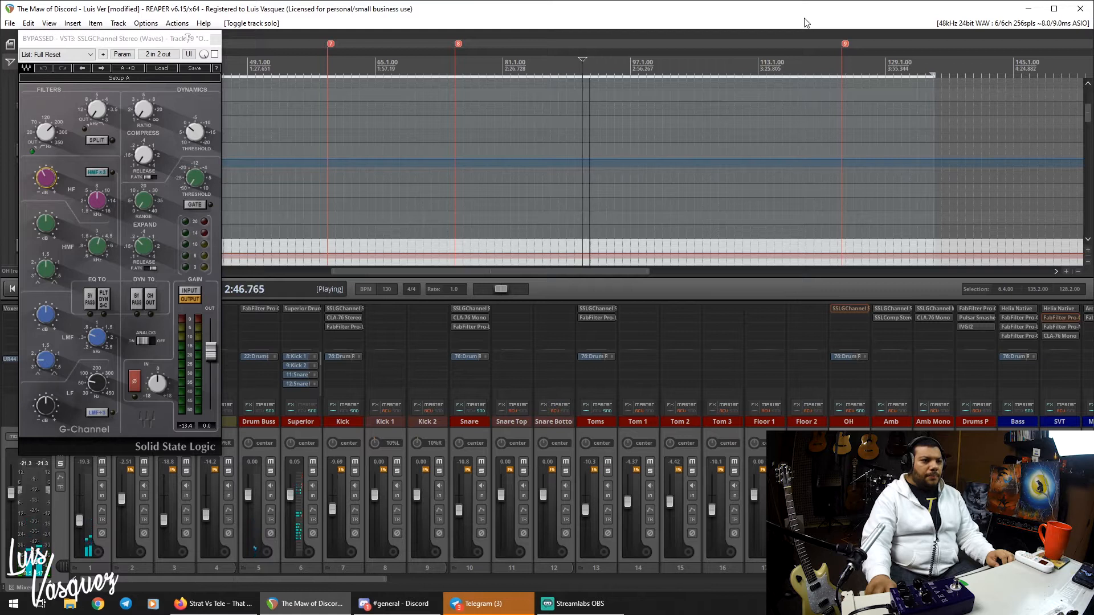
Compare the overheads with and without SSLGChannel during playback, leave the plugin enabled, and close its window.
left_click(215, 55)
left_click(216, 55)
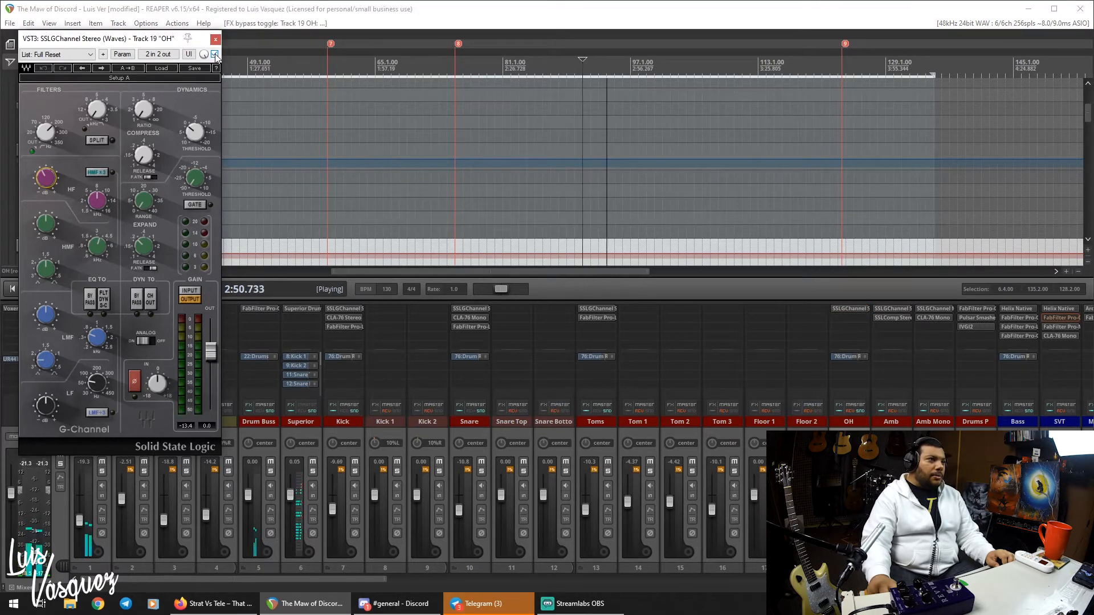
left_click(215, 55)
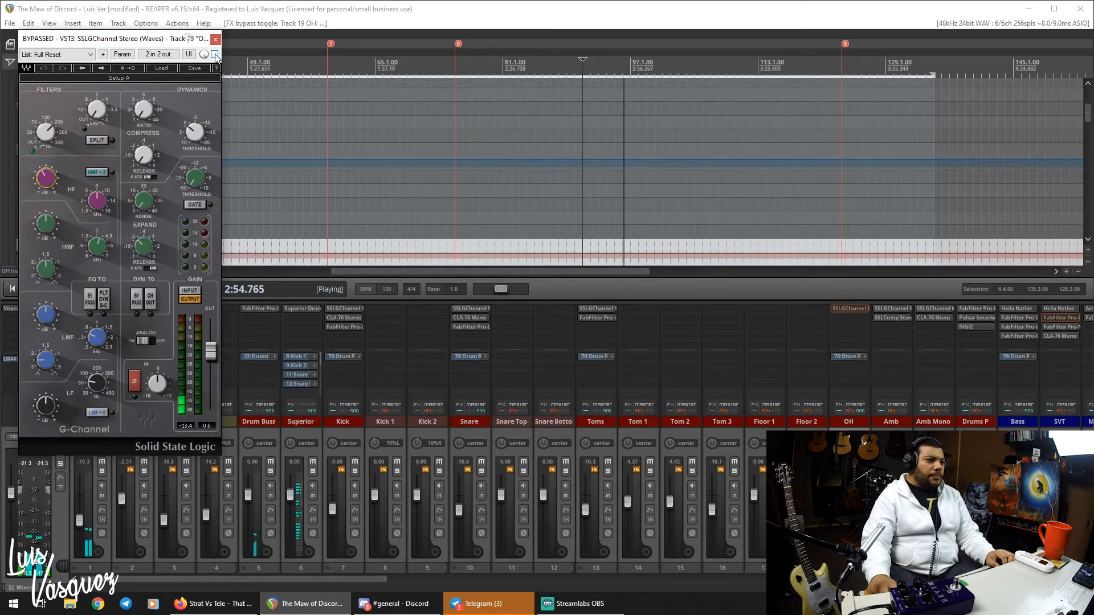
left_click(215, 55)
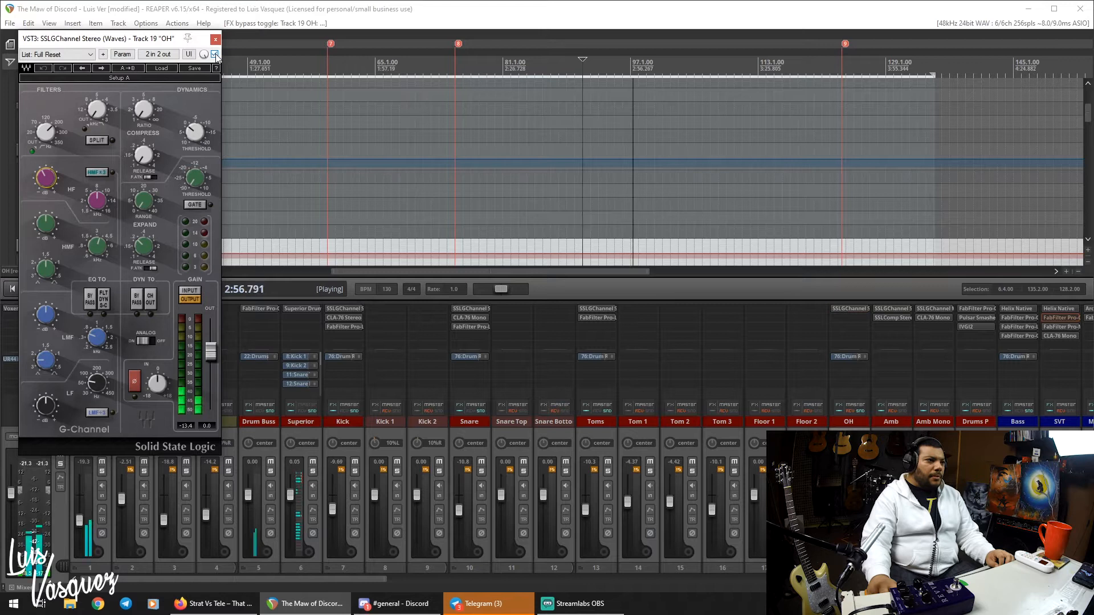
left_click(215, 40)
key("space")
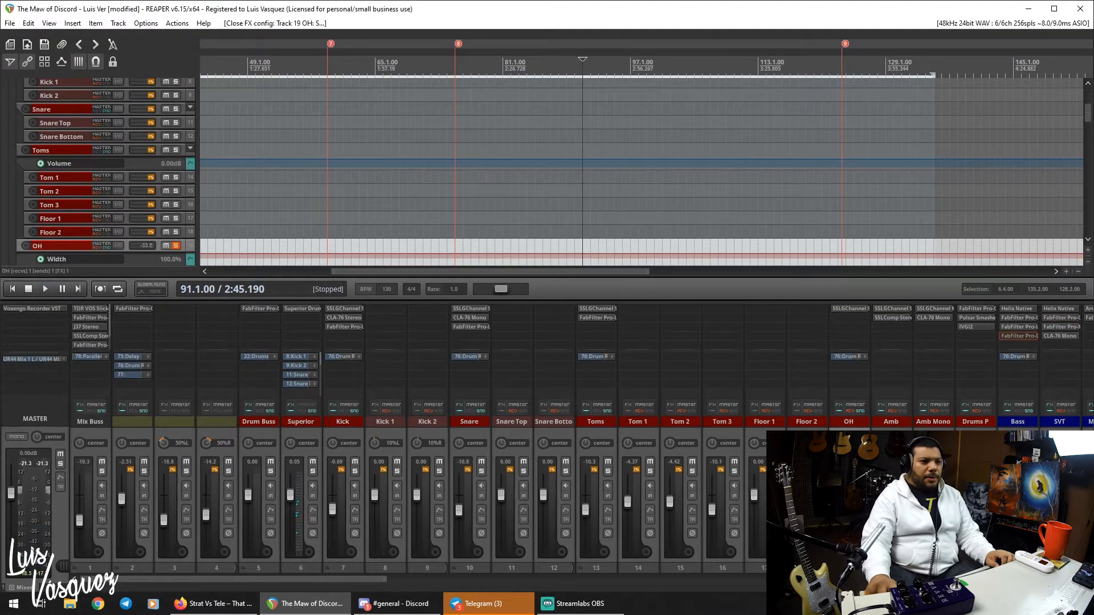
Solo the Amb track instead of OH and review the high-pass filter in its SSLGChannel.
left_click(175, 246)
left_click(904, 471)
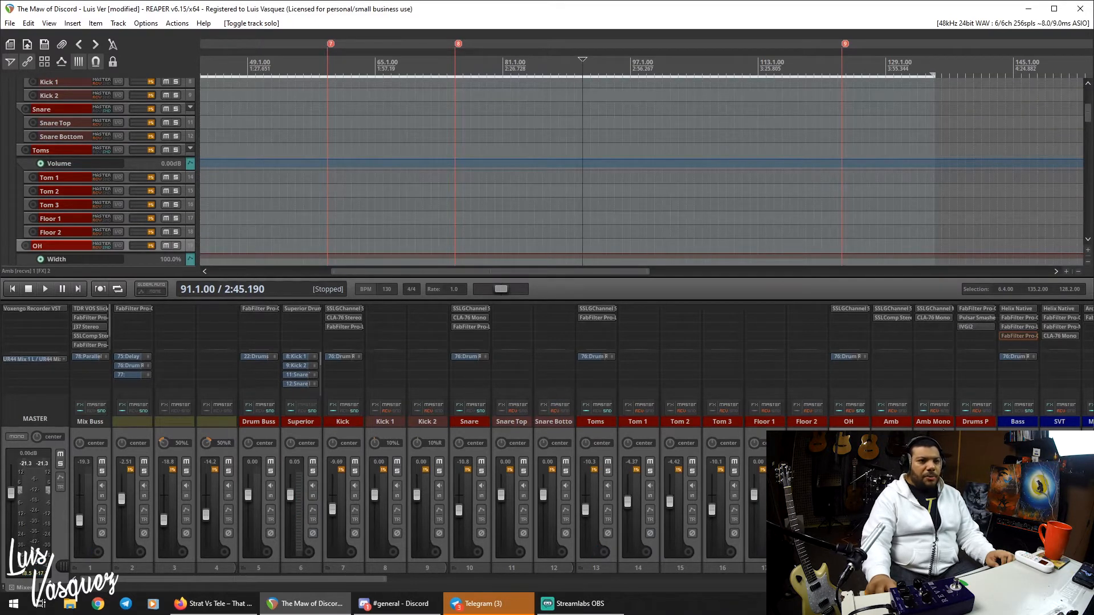
left_click(901, 309)
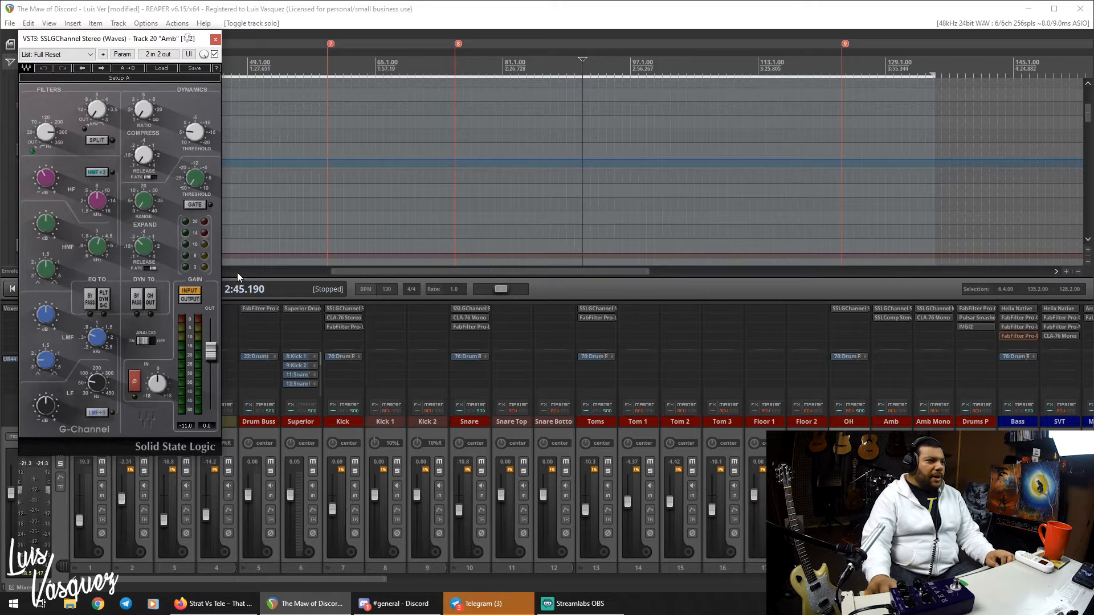
left_click_drag(39, 136, 40, 116)
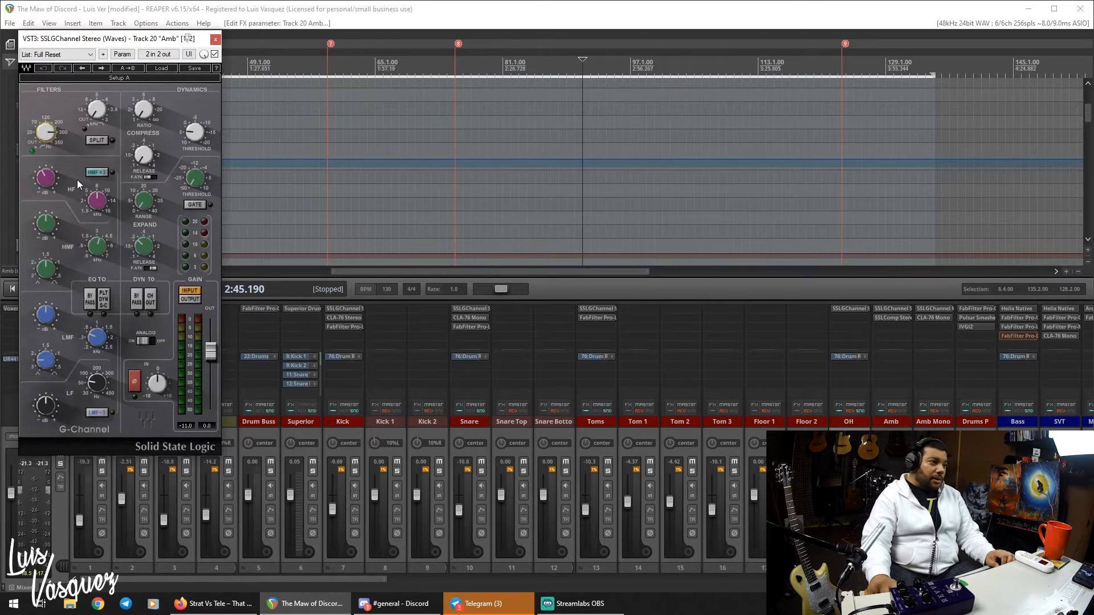
left_click(215, 40)
Open SSLComp on the Amb track, bypass it and SSLGChannel, and re-enable both one at a time during playback.
left_click(892, 318)
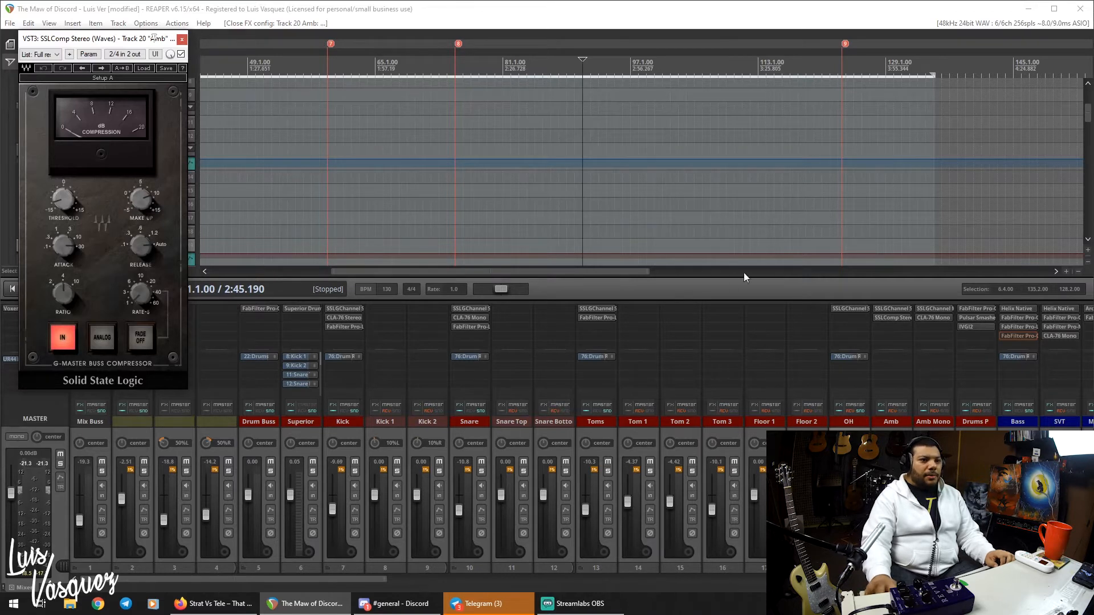
left_click(902, 309, "shift")
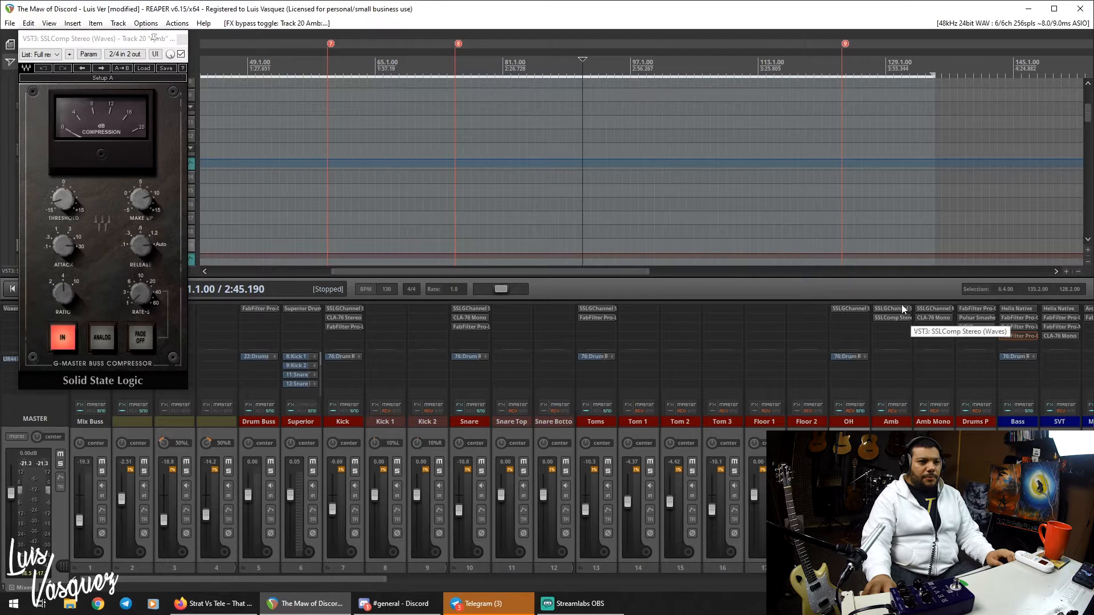
left_click(902, 318, "shift")
key("space")
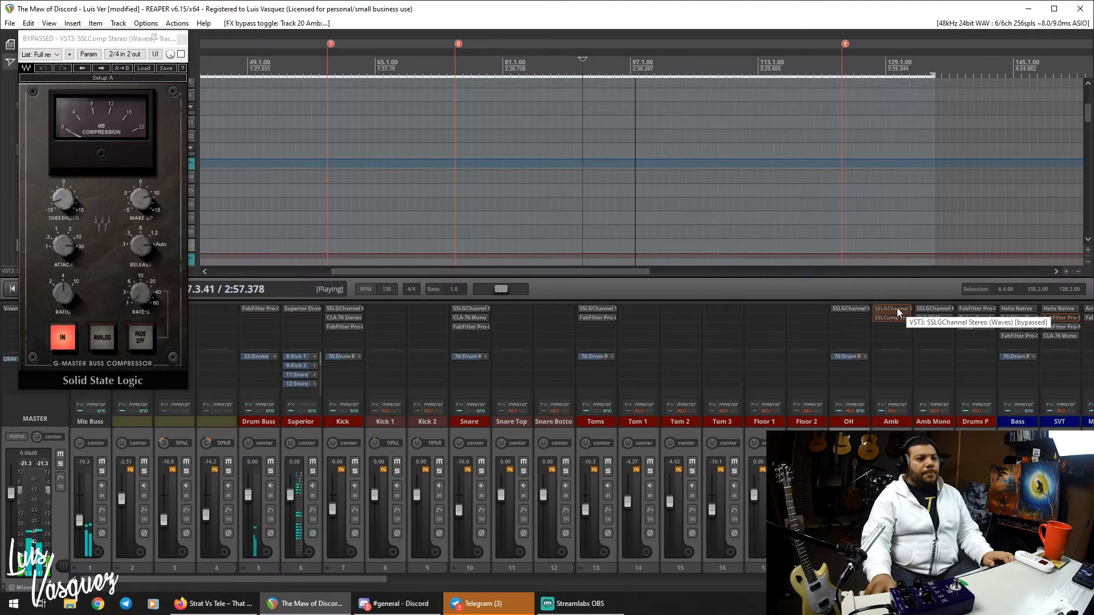
left_click(897, 308, "shift")
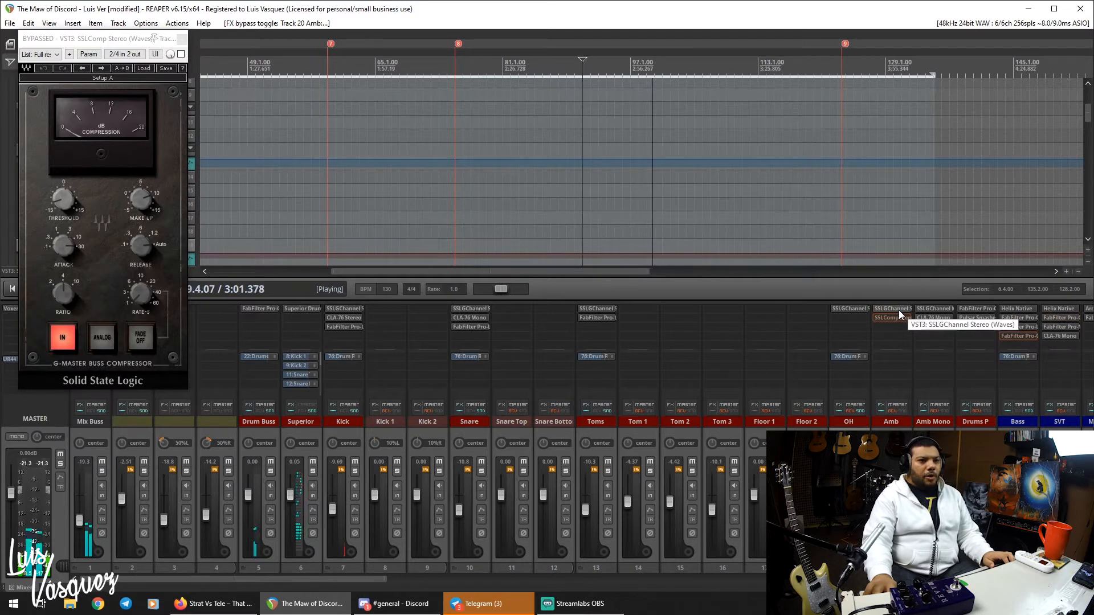
left_click(897, 317, "shift")
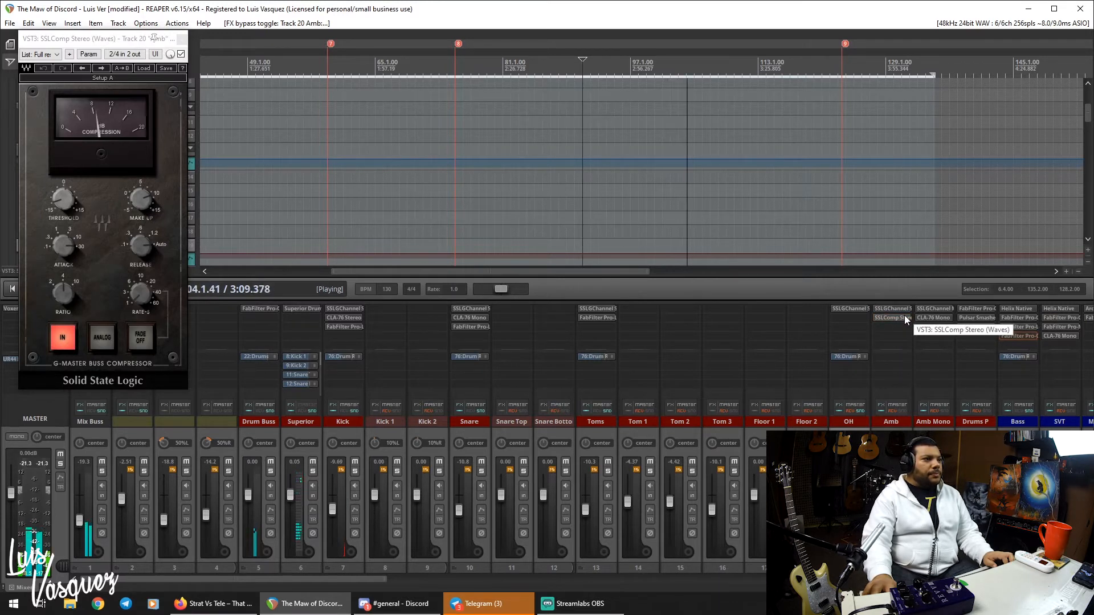
Stop playback, close the SSLComp window of the Amb track, and solo Amb Mono instead of Amb.
key("space")
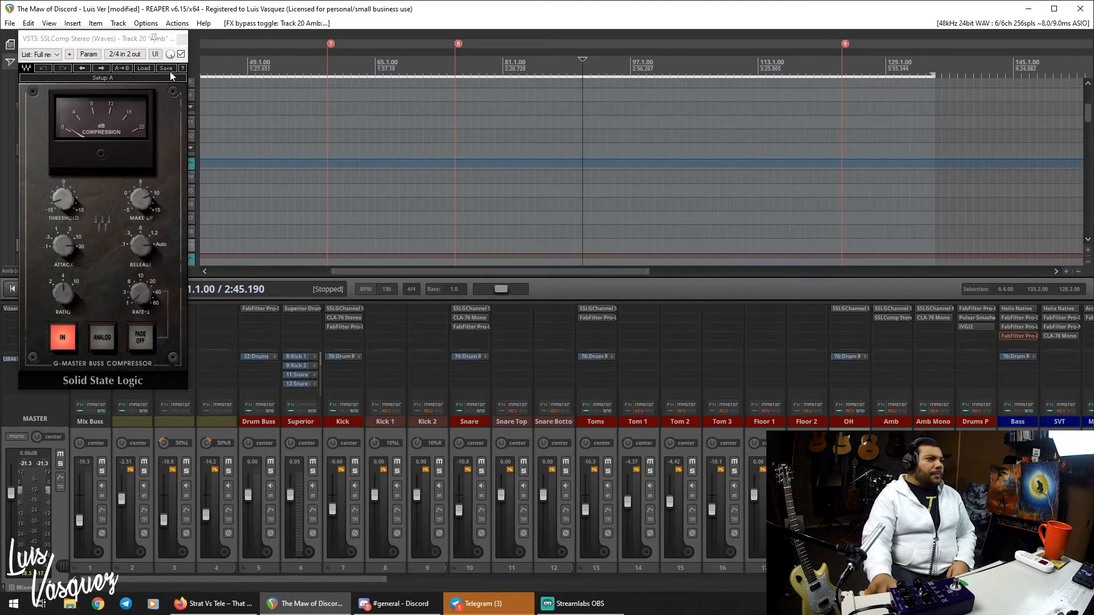
left_click(182, 38)
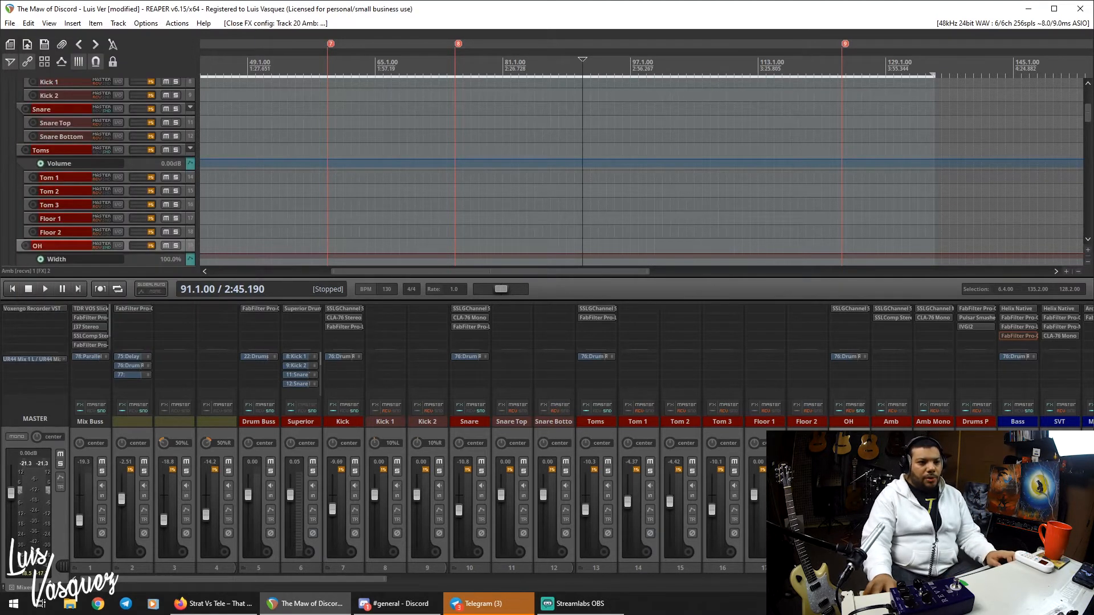
left_click(904, 471)
left_click(904, 471)
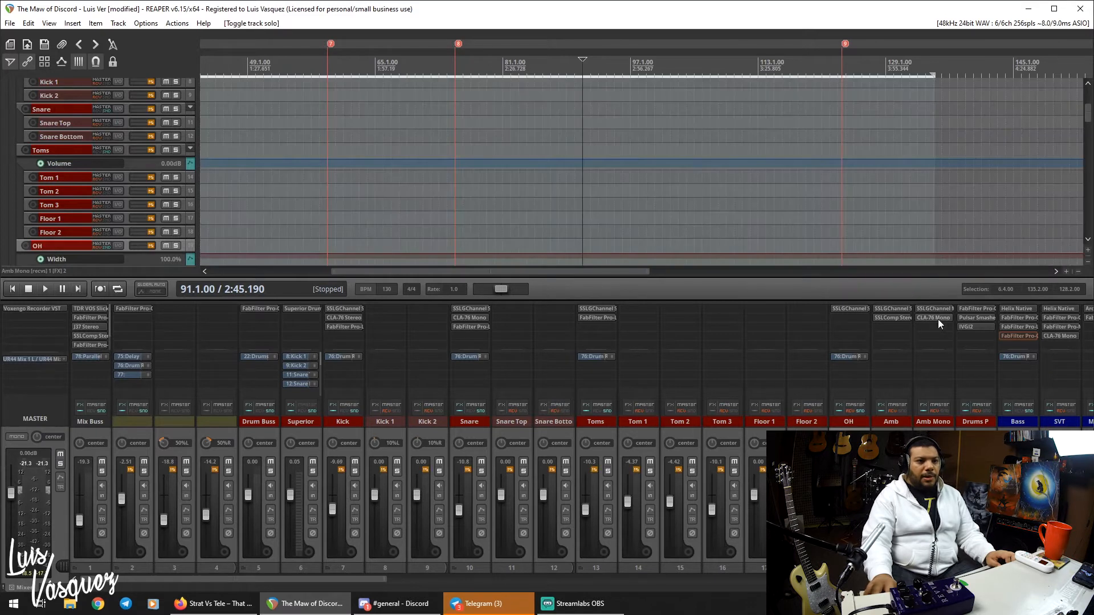
Open SSLGChannel and CLA-76 on the Amb Mono track, review both, and close SSLGChannel.
left_click(933, 309)
left_click(936, 318)
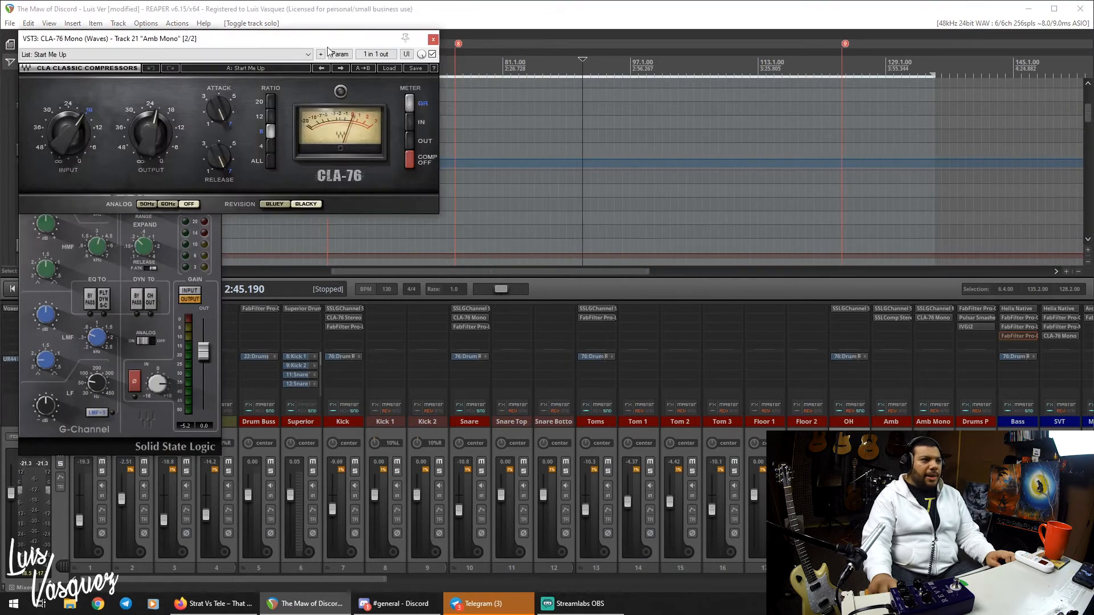
left_click_drag(301, 47, 546, 144)
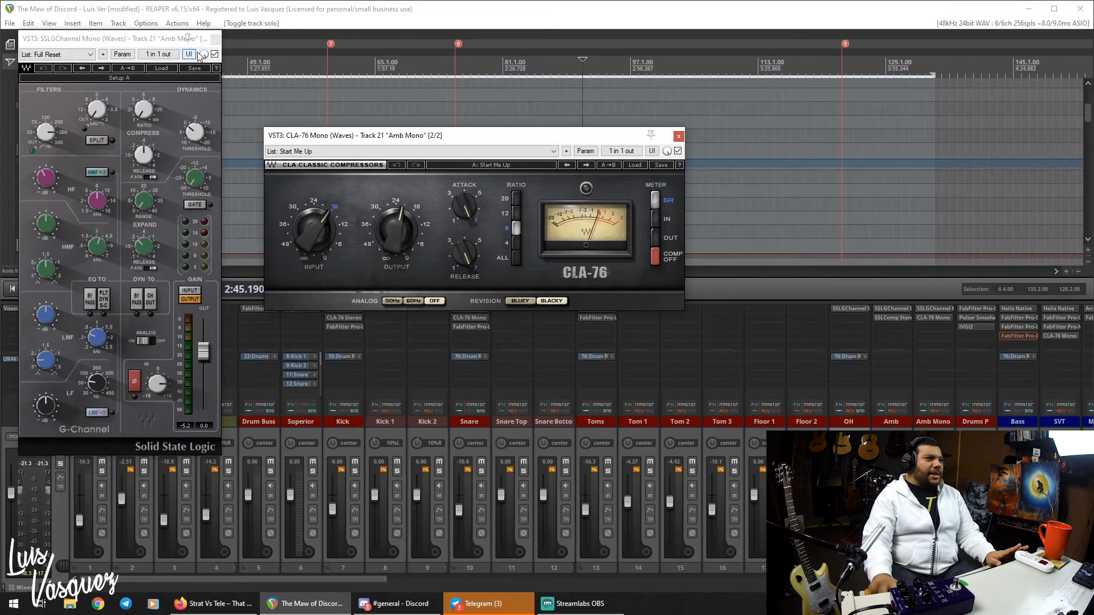
left_click(215, 40)
left_click_drag(514, 140, 459, 159)
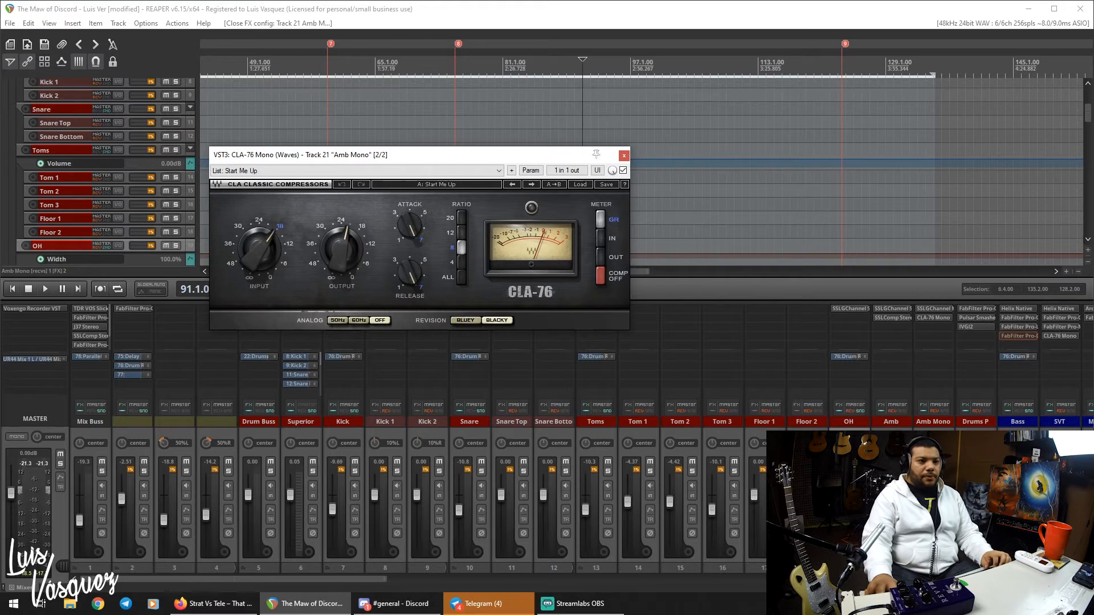
Play Amb Mono in solo with SSLGChannel and CLA-76 bypassed, resetting its volume to 0.00 dB and lowering it again.
key("space")
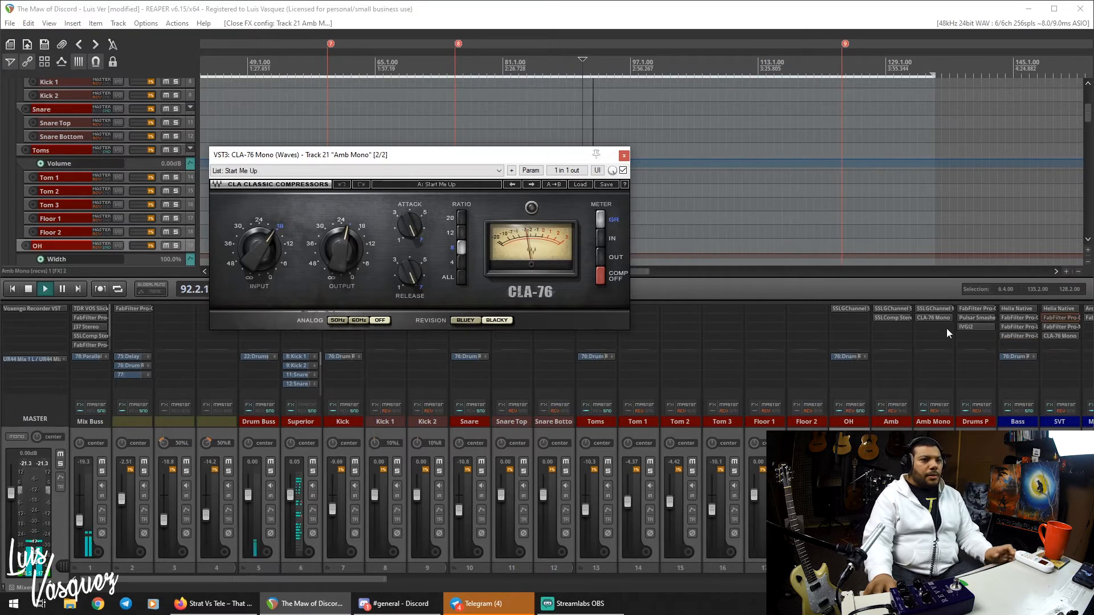
left_click(938, 309)
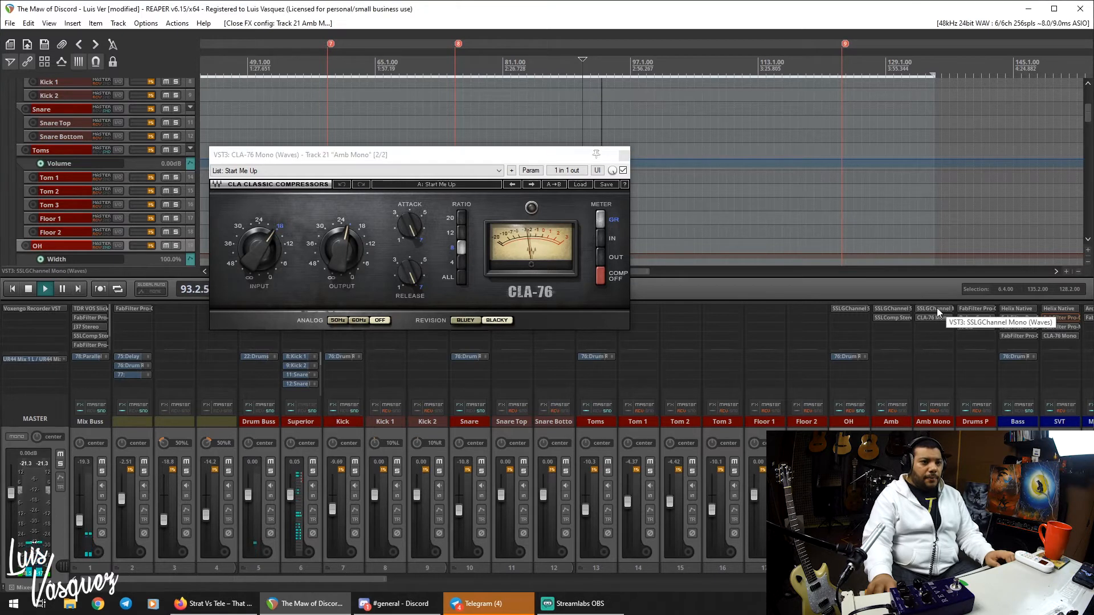
key("b")
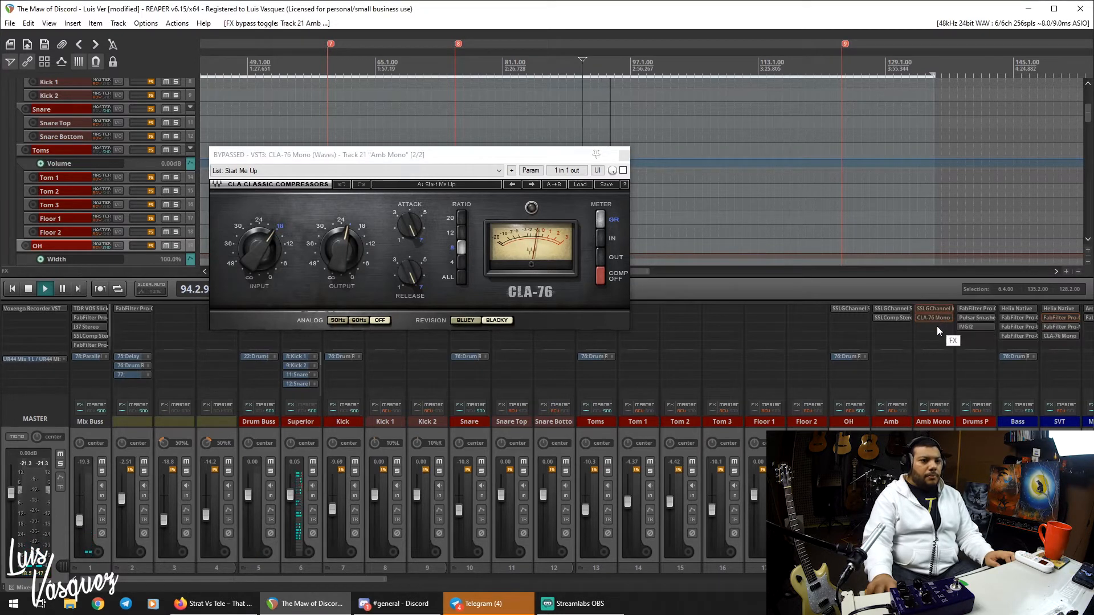
double_click(923, 495)
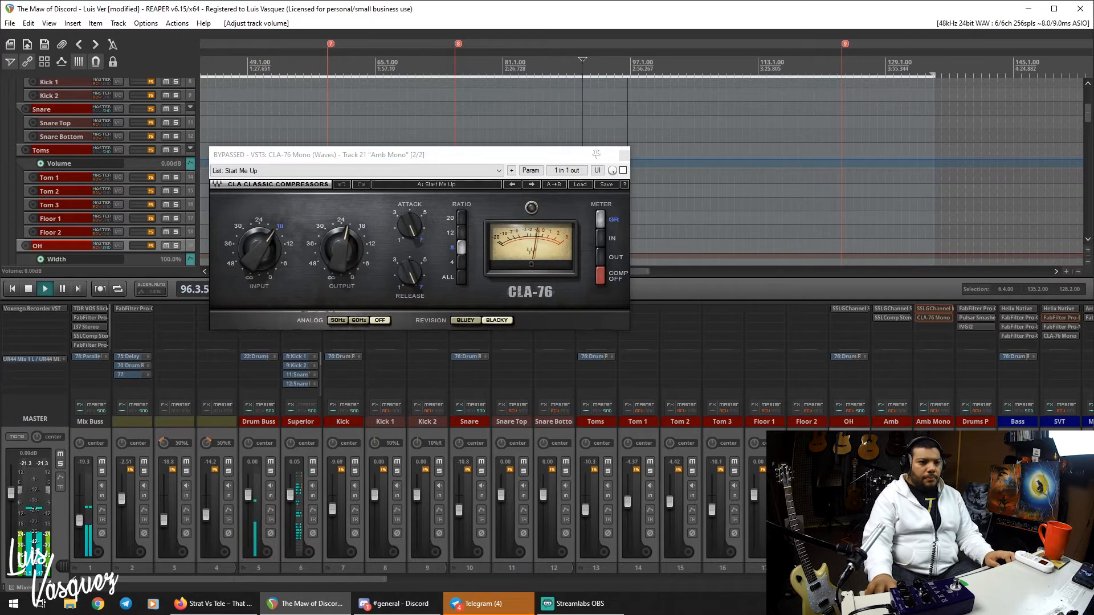
left_click_drag(924, 495, 923, 533)
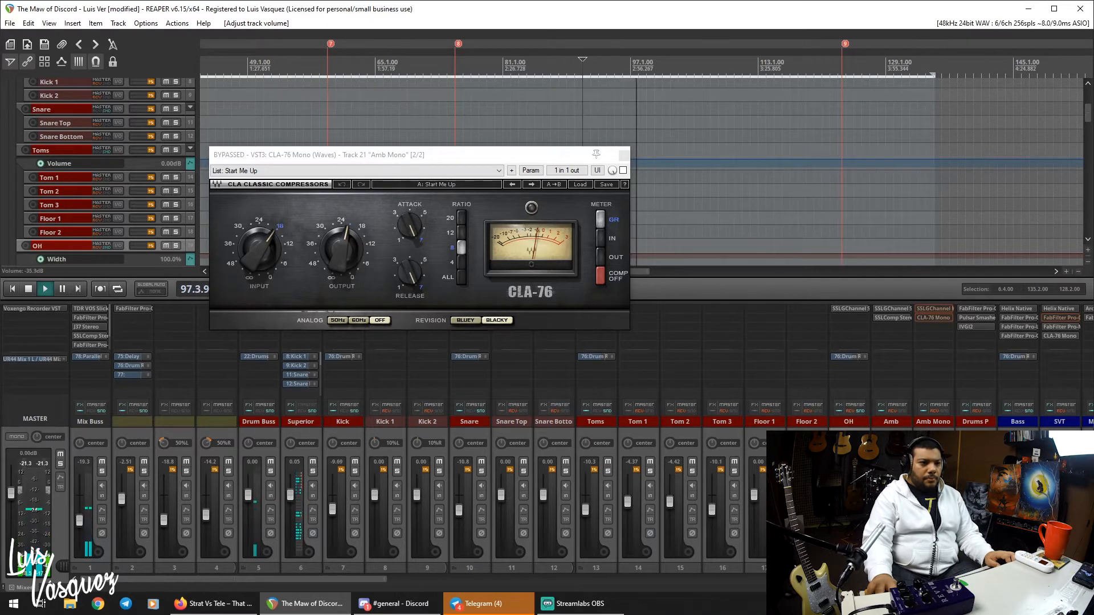
Re-enable SSLGChannel and CLA-76 on Amb Mono one at a time during playback, and raise the track's volume slightly.
left_click(938, 310, "shift")
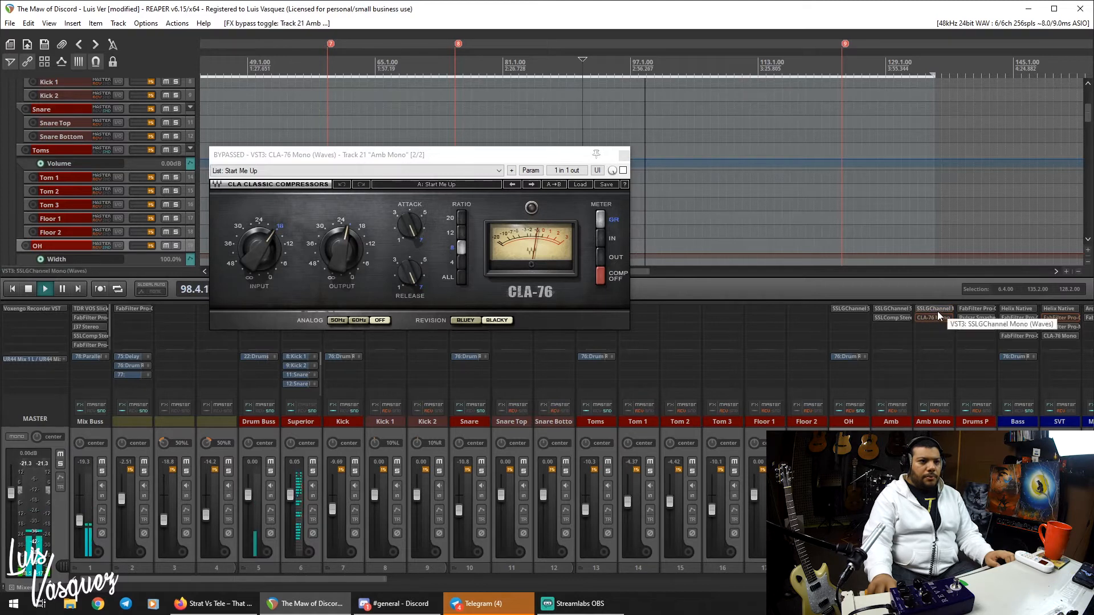
left_click(932, 317, "shift")
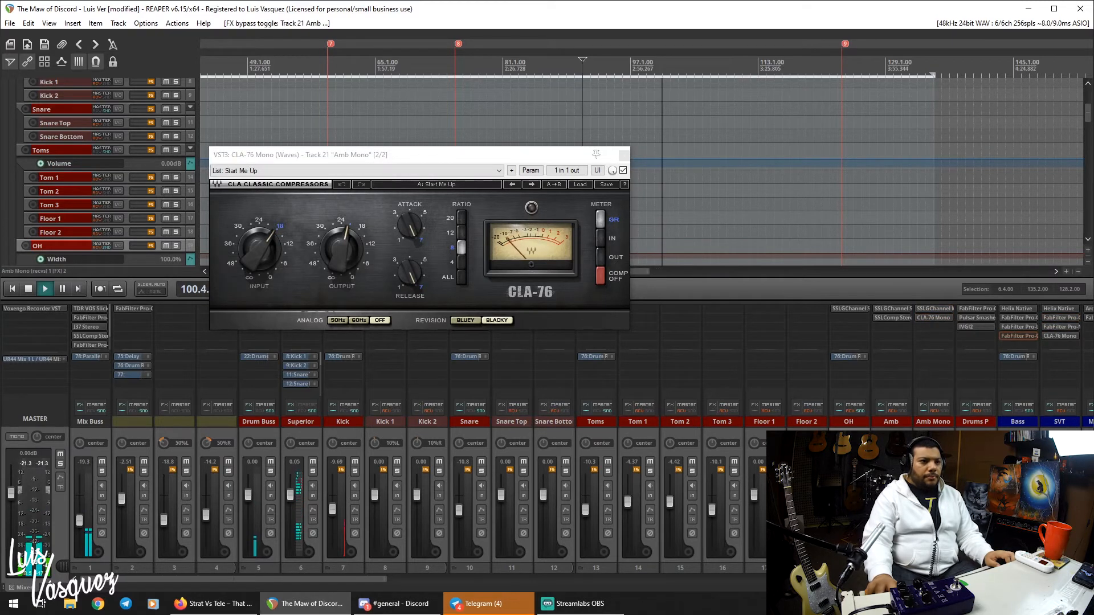
left_click_drag(923, 503, 923, 497)
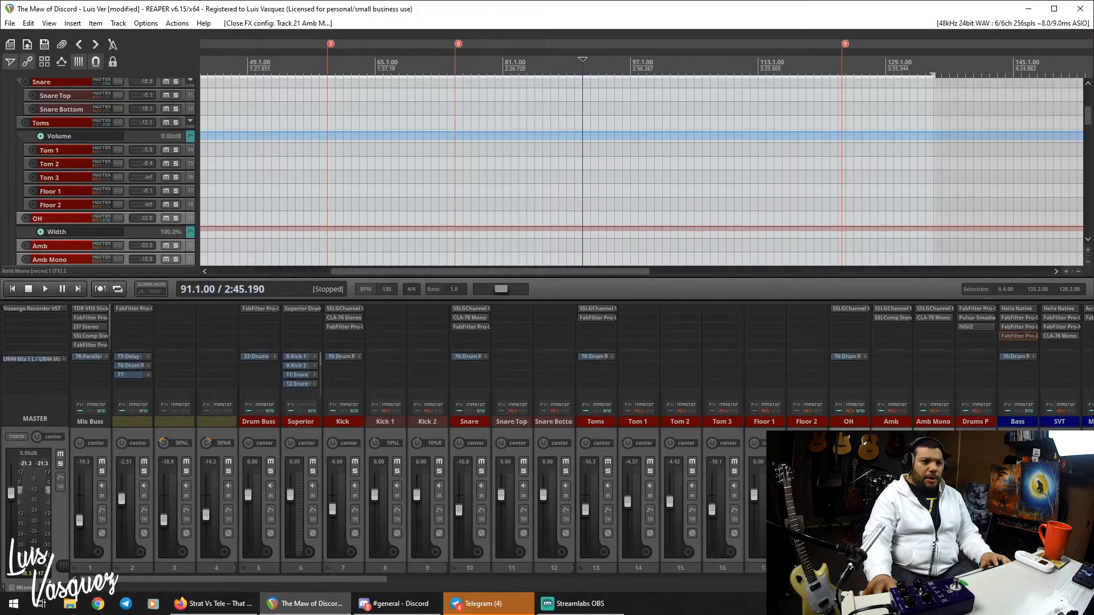
Play OH, Amb and Amb Mono in solo, compare them with and without both ambience tracks, and clear the solos.
left_click(176, 218)
key("space")
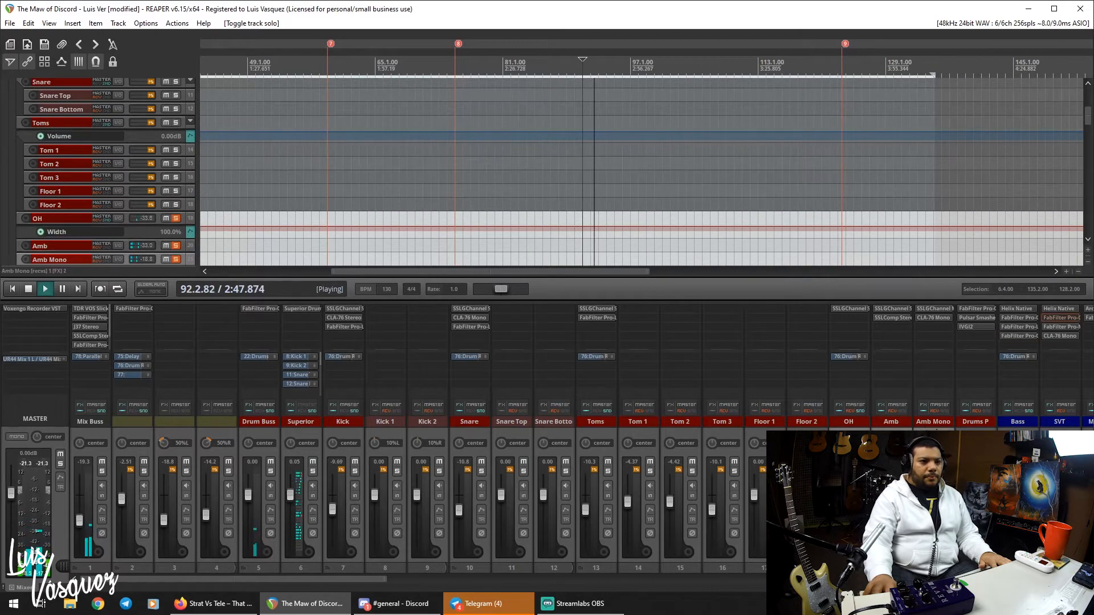
left_click(175, 259)
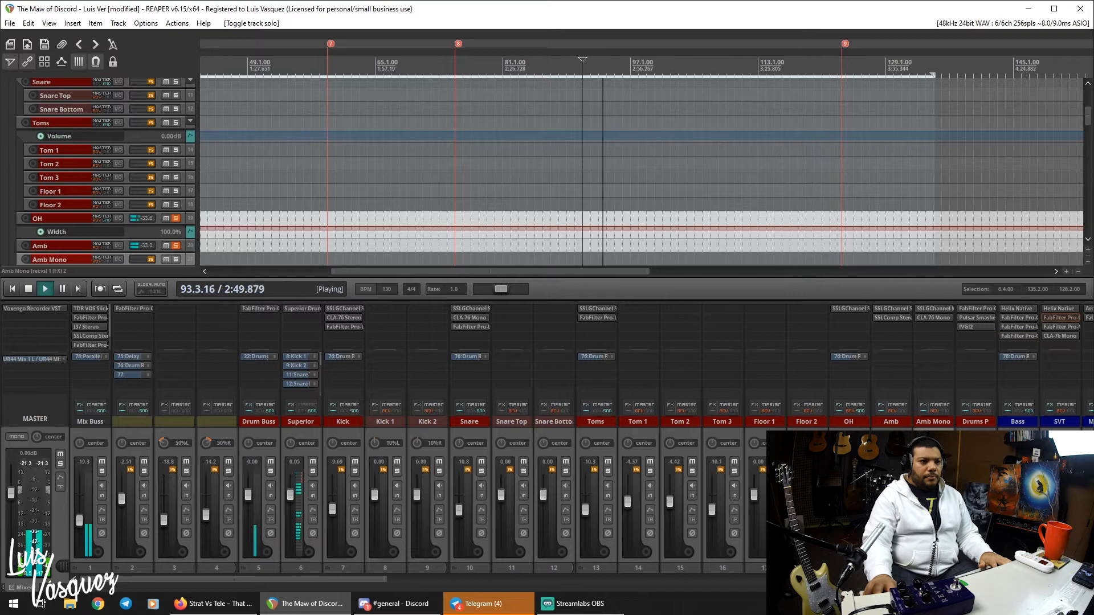
left_click(176, 245)
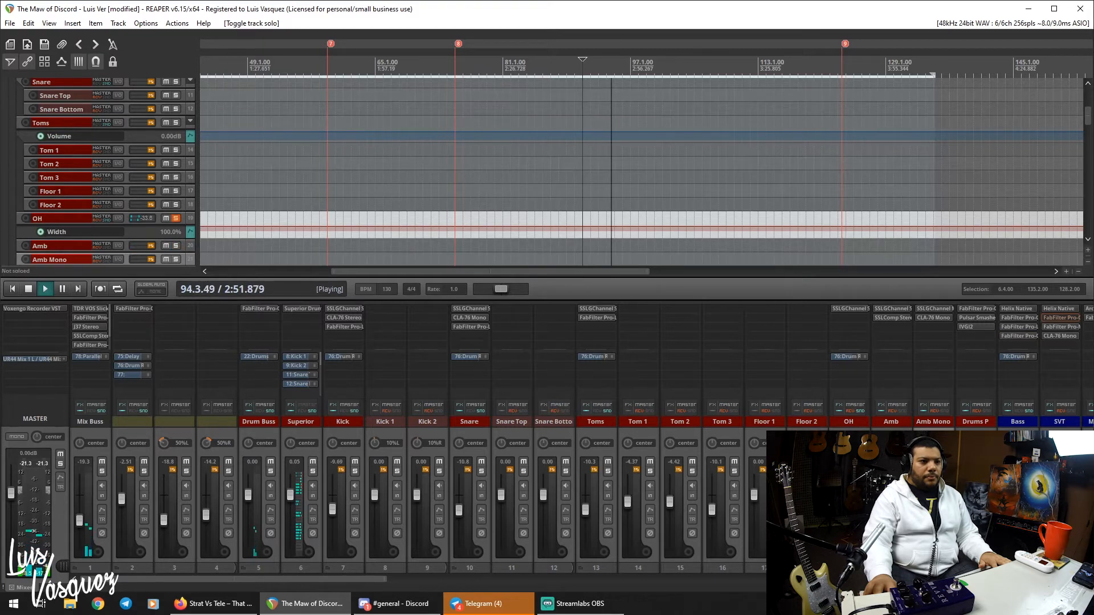
left_click(175, 245)
left_click(176, 260)
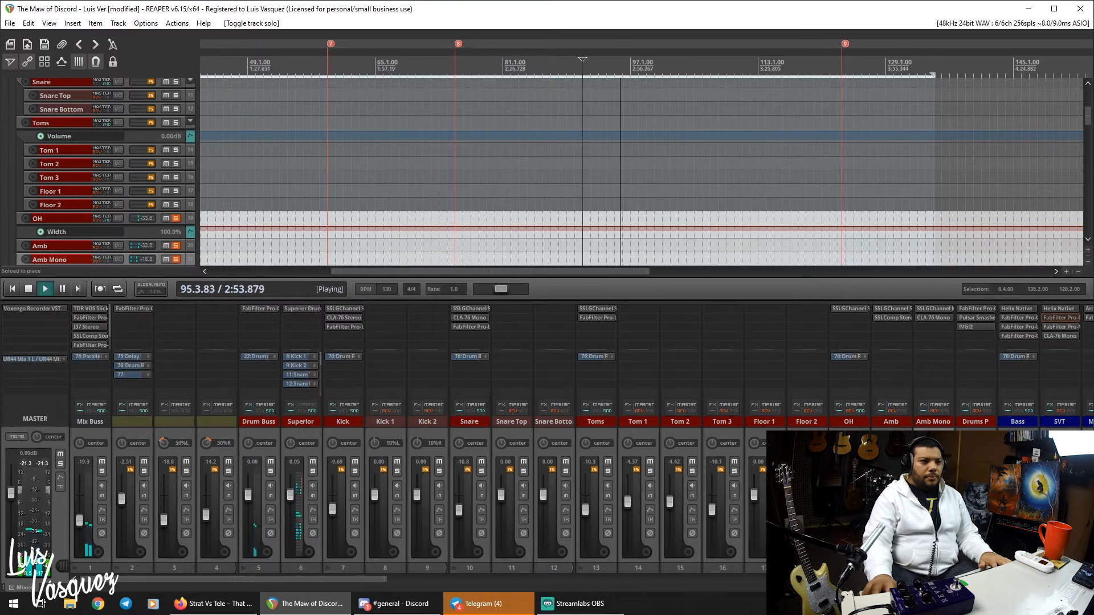
key("space")
left_click_drag(176, 259, 176, 219)
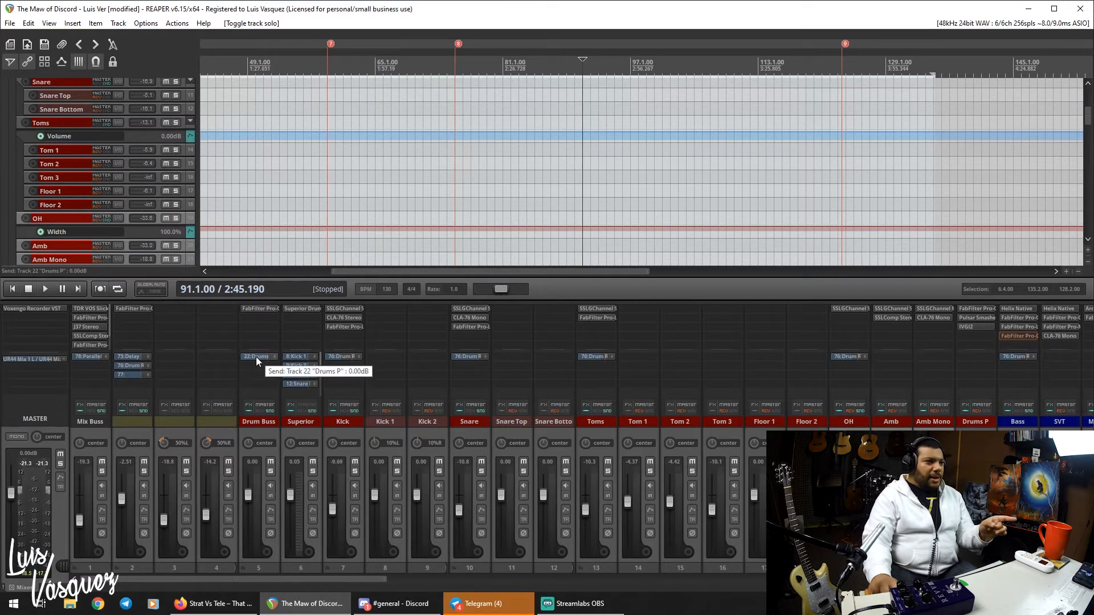
Solo the Drums P track and bypass its IVGI2 and Pulsar Smasher plugins.
left_click(975, 428)
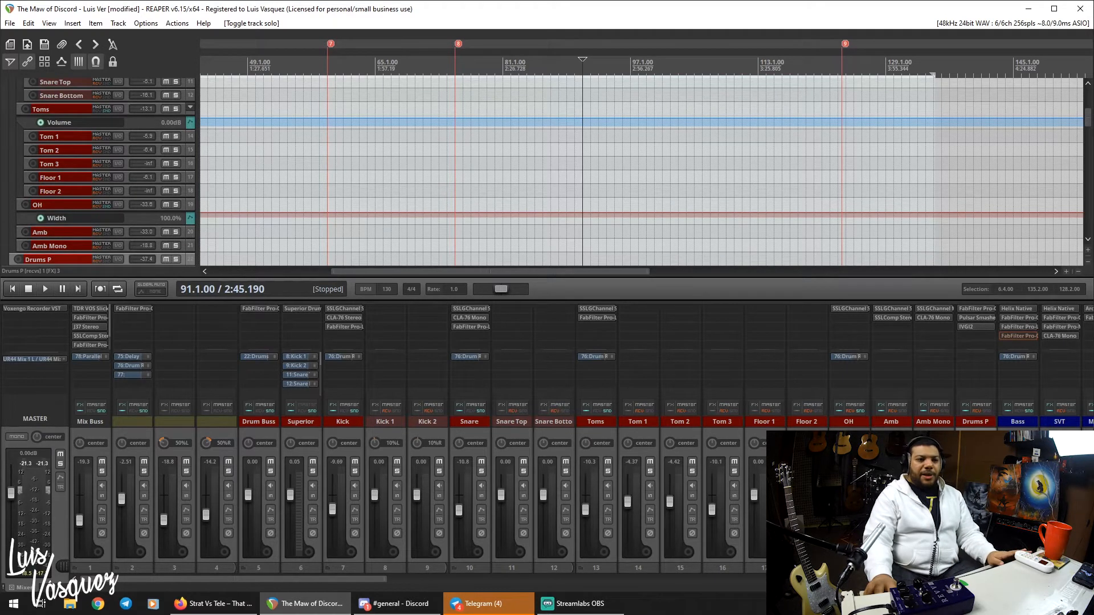
left_click(988, 471)
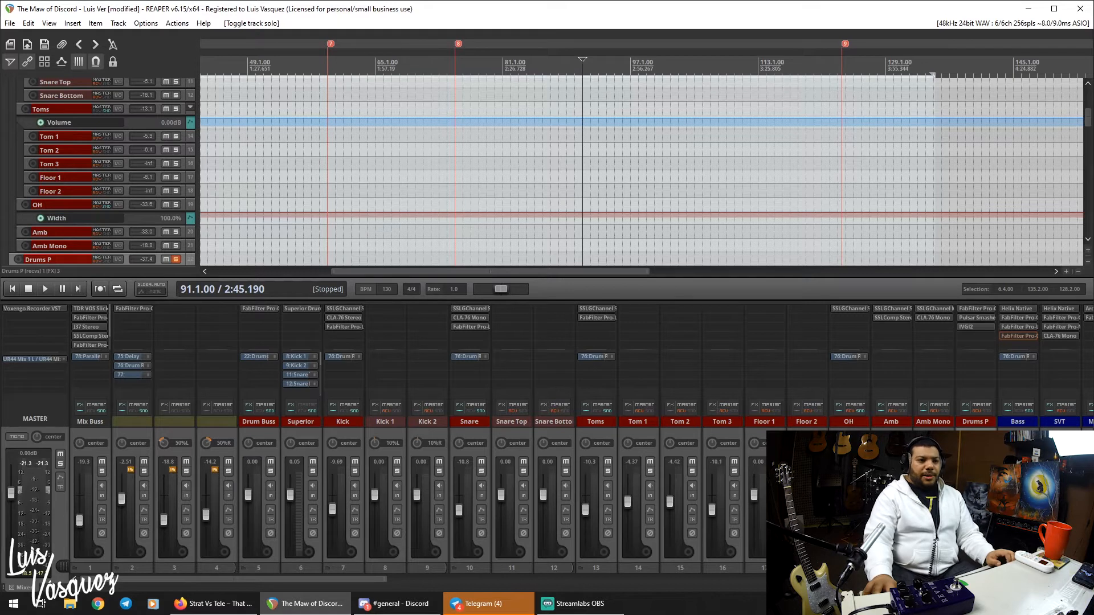
left_click(982, 327, "shift")
left_click(982, 318, "shift")
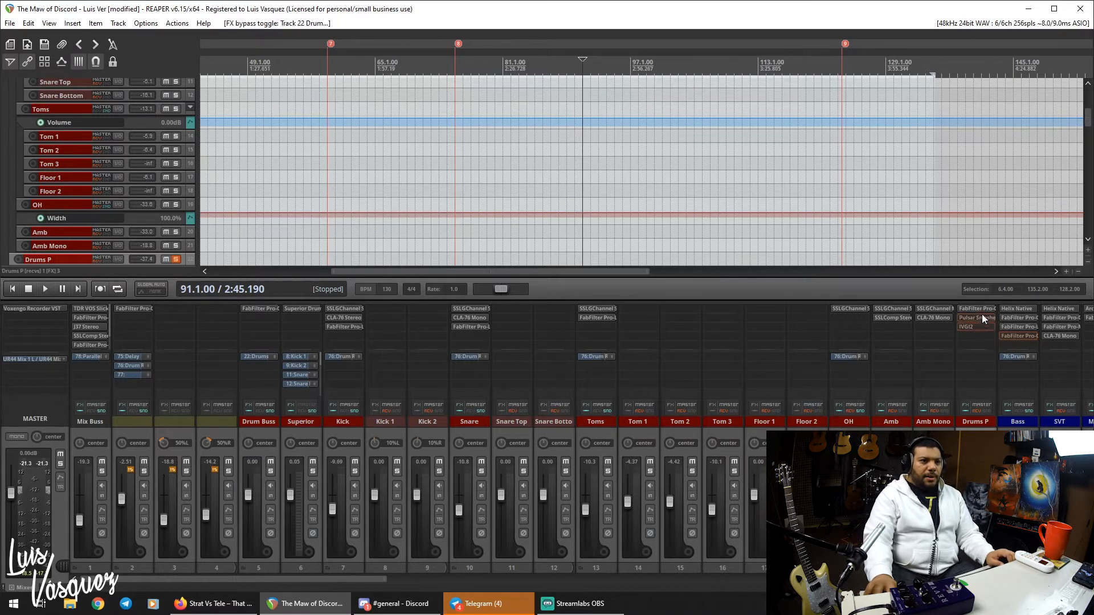
Open FabFilter Pro-Q 2 on Drums P and compare the parallel drums with and without it during playback.
left_click(983, 310)
left_click_drag(1075, 47, 544, 130)
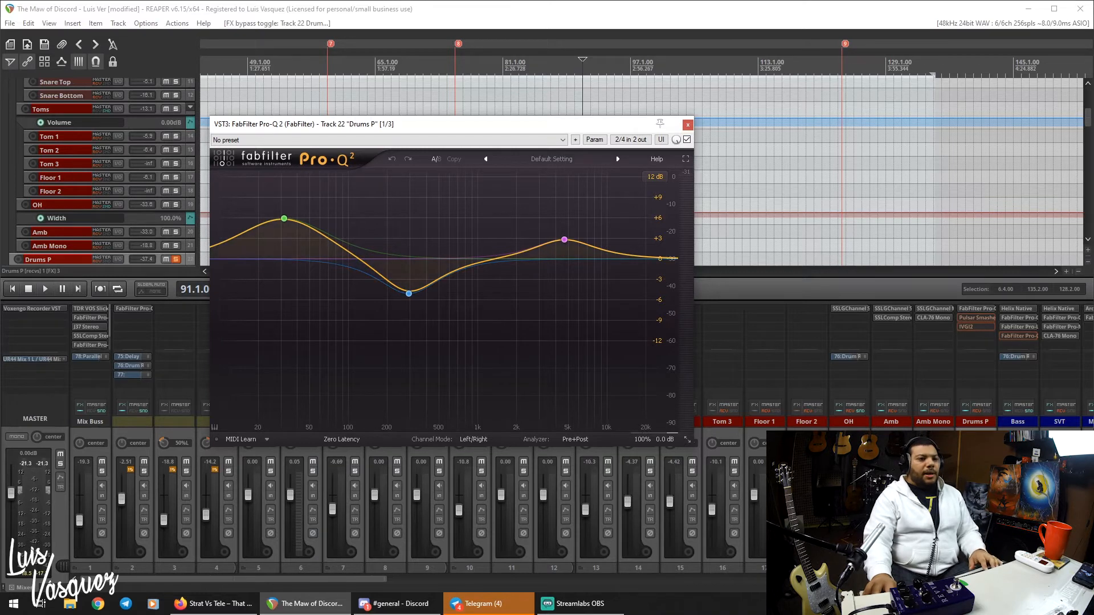
key("space")
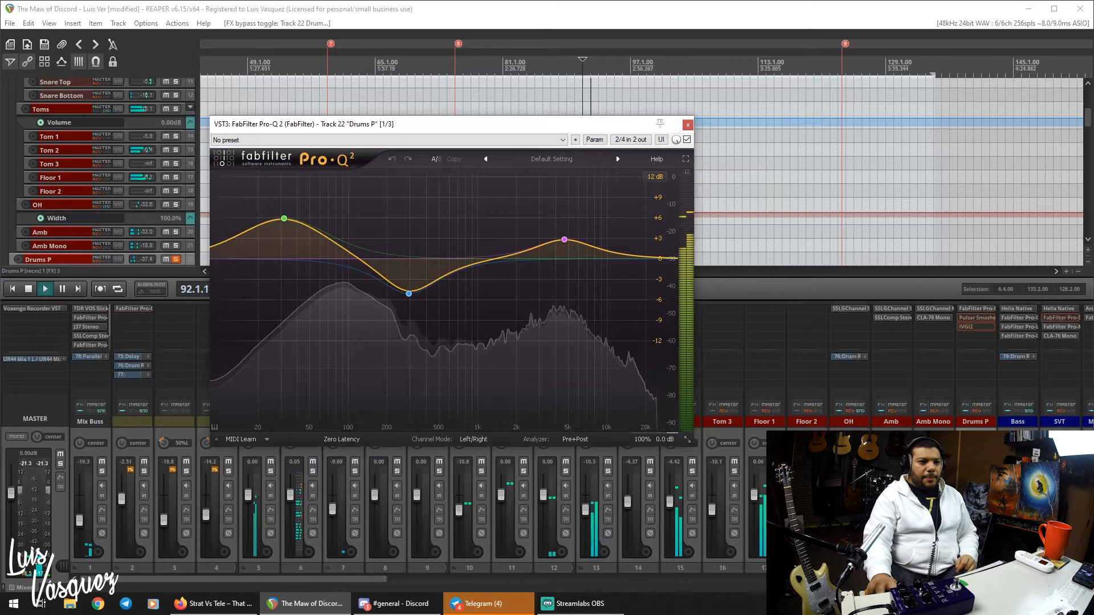
left_click(965, 494)
left_click(687, 139)
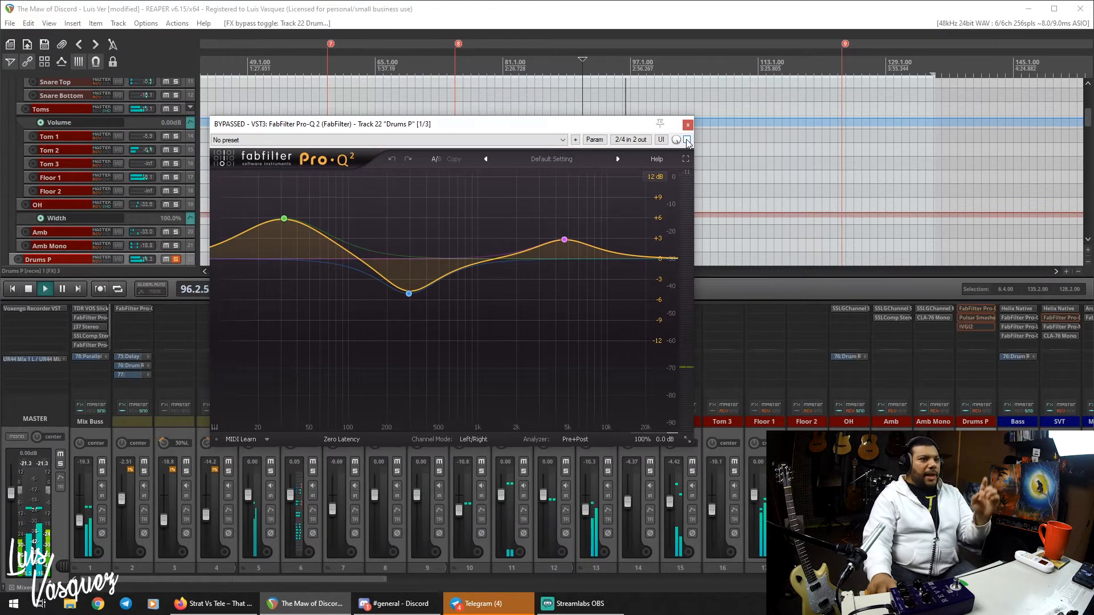
left_click(687, 140)
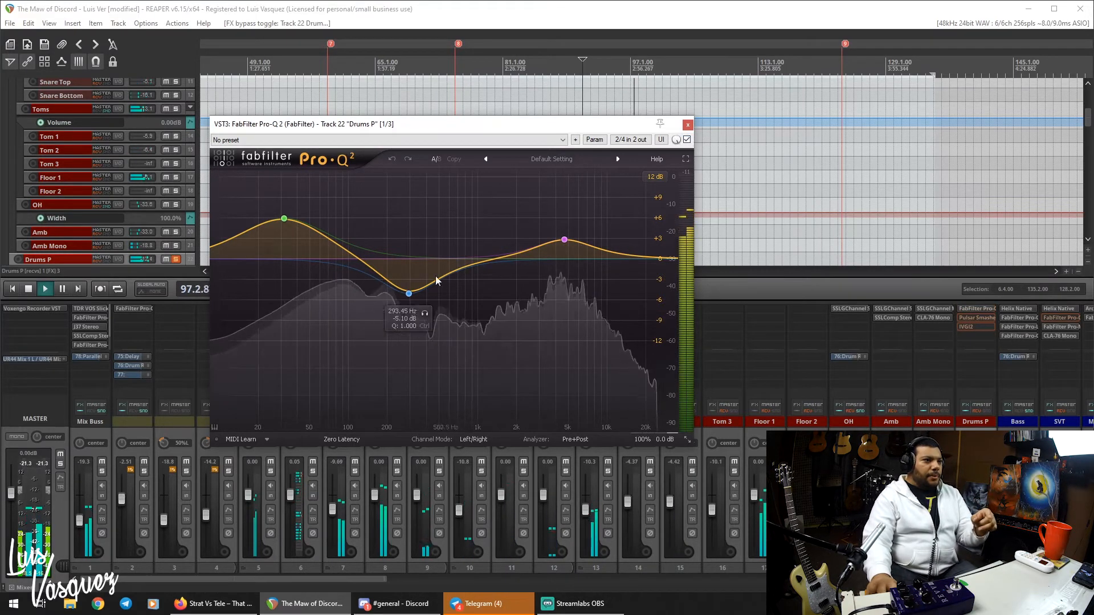
Audition the low boost, low-mid cut and high boost bands of the Drums P equalizer separately, and stop playback.
mouse_move(292, 216)
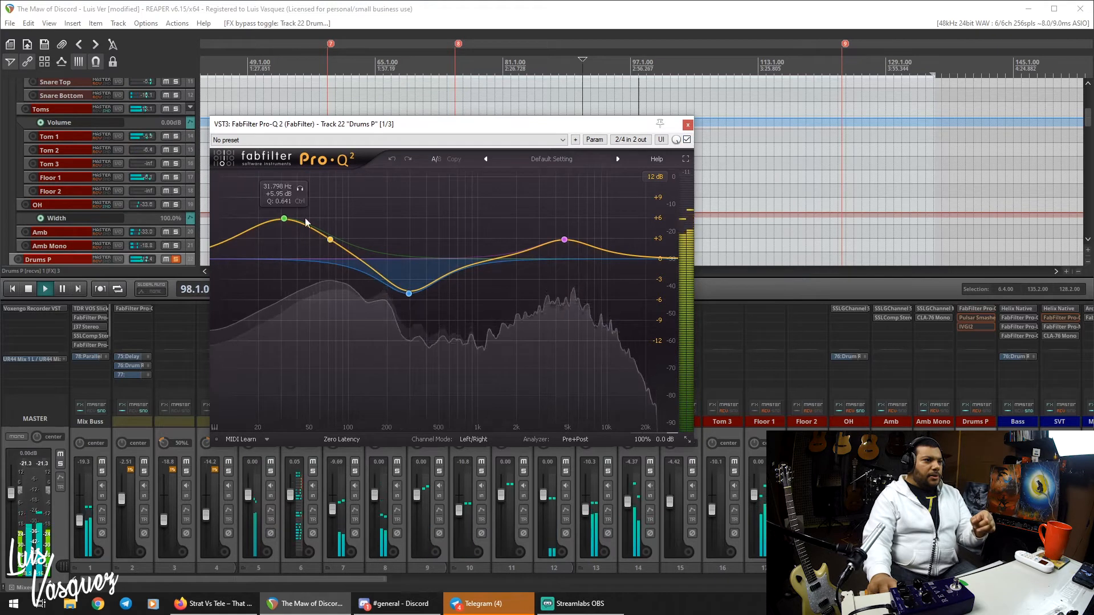
left_click(301, 190)
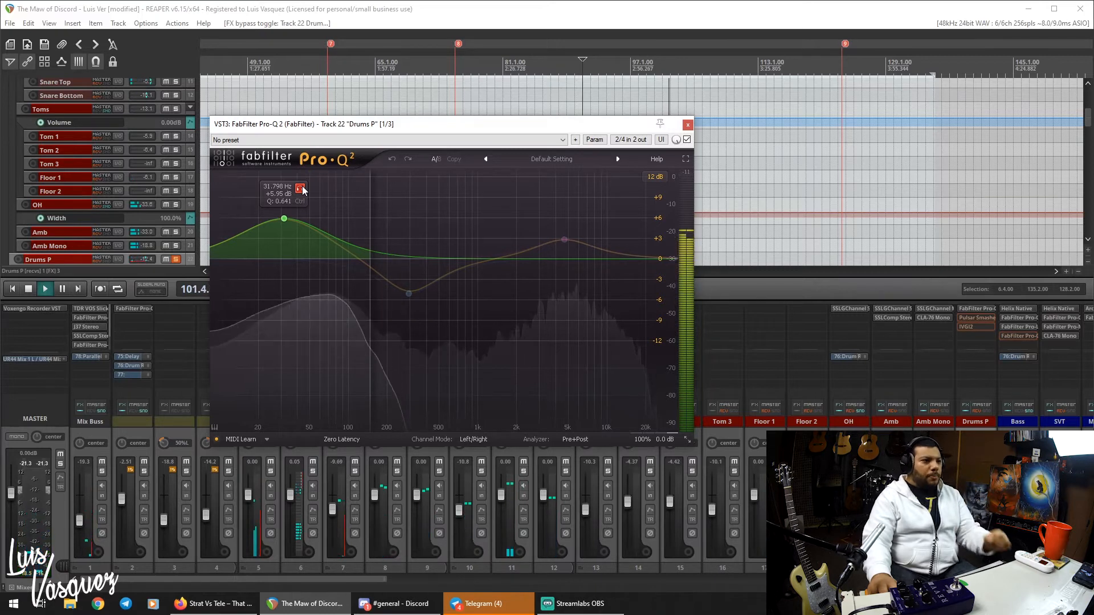
left_click(301, 189)
left_click(424, 314)
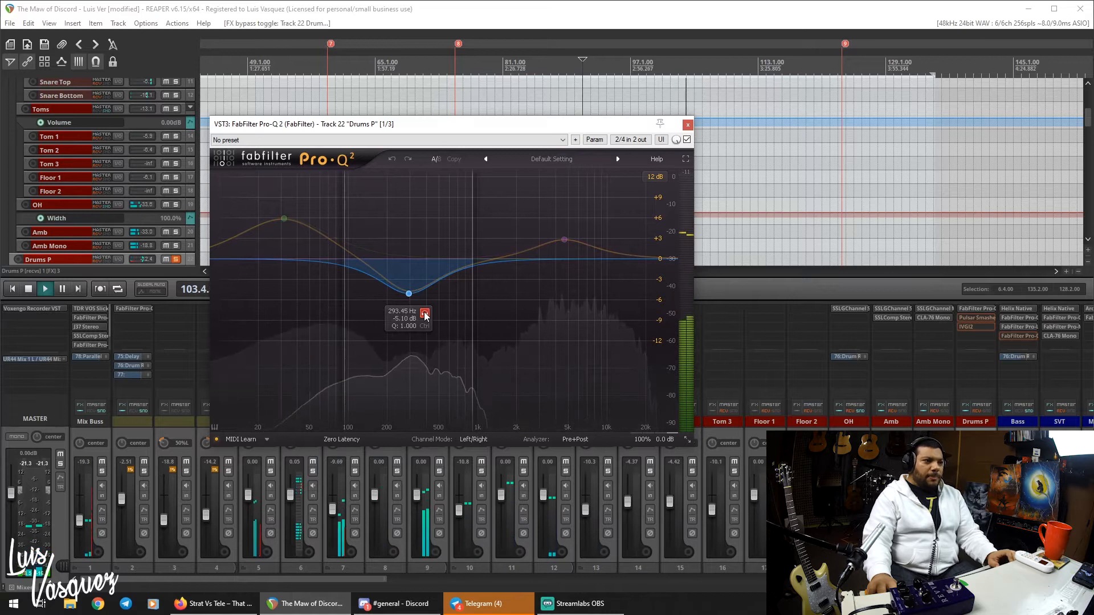
left_click(424, 314)
mouse_move(564, 238)
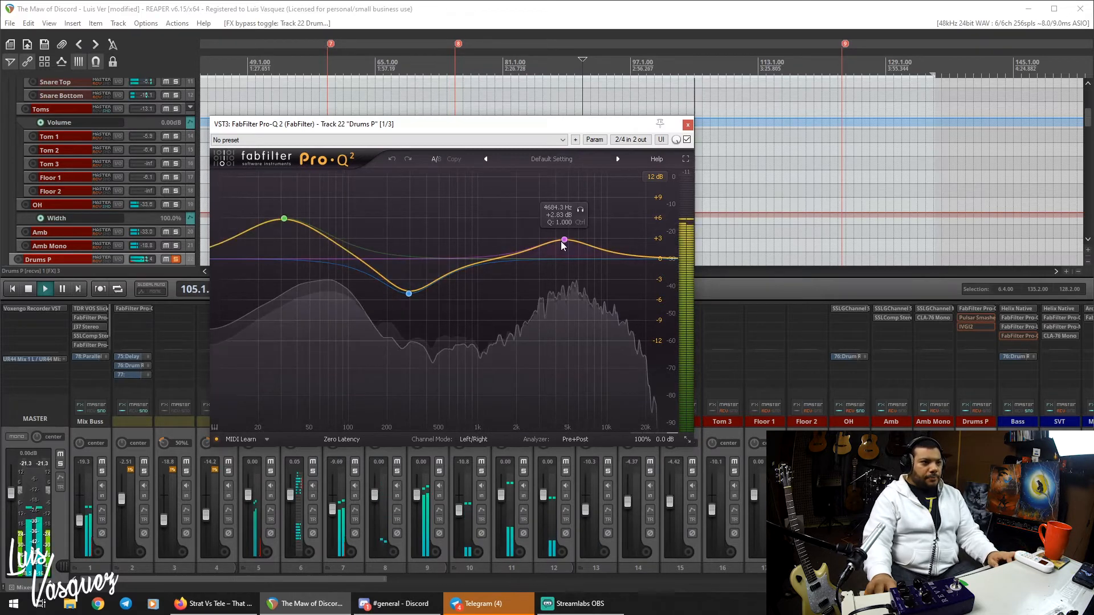
left_click(579, 211)
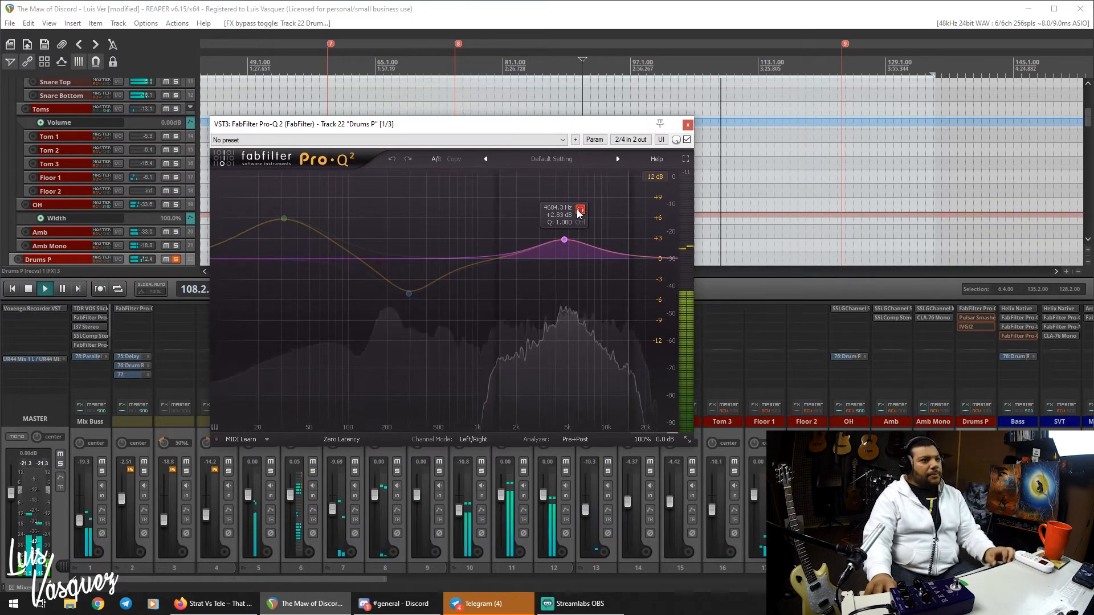
left_click(579, 210)
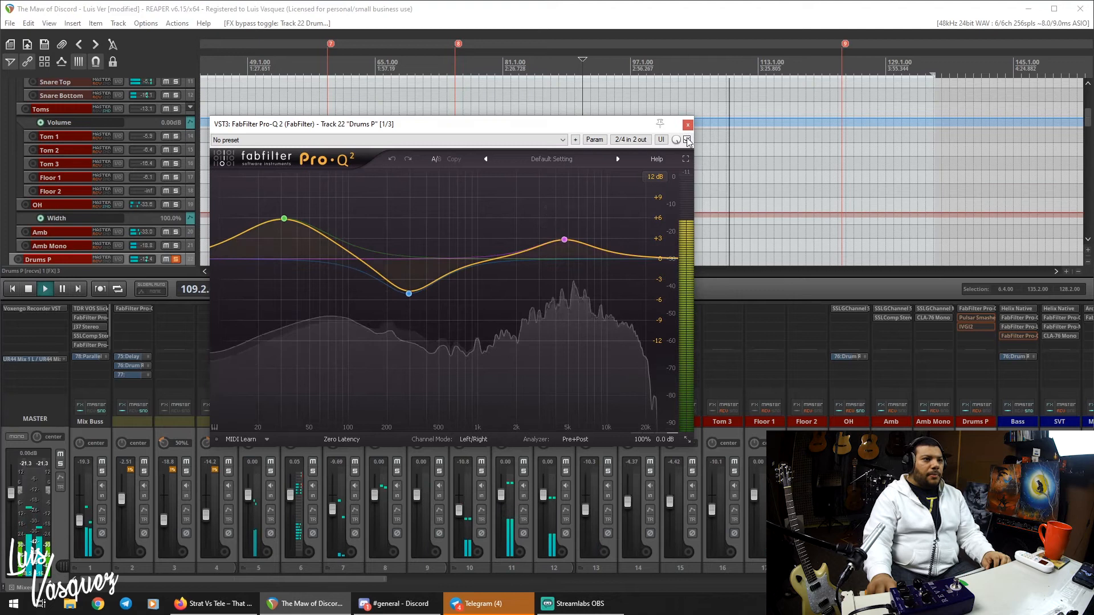
key("space")
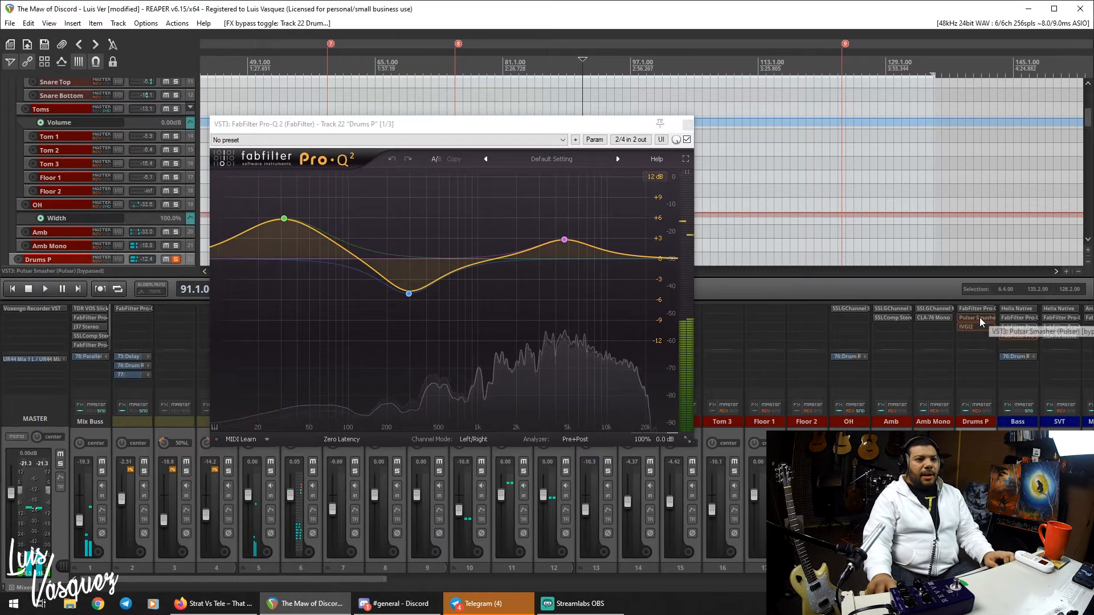
Open Pulsar Smasher on Drums P for review and close the FabFilter Pro-Q 2 window.
left_click(980, 317)
left_click_drag(692, 176, 555, 191)
left_click(688, 124)
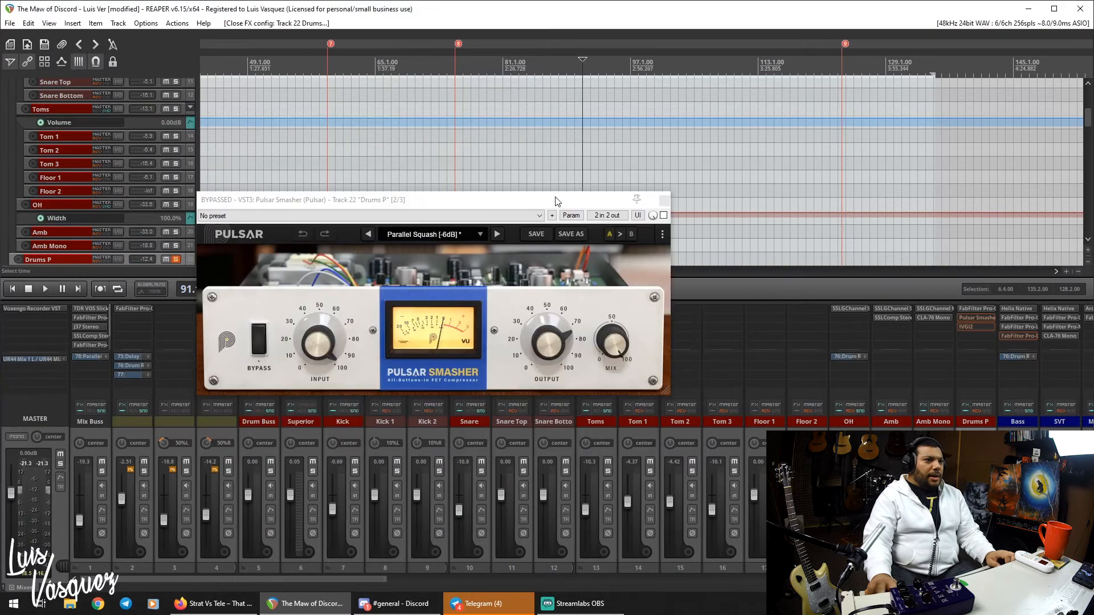
left_click_drag(556, 199, 557, 190)
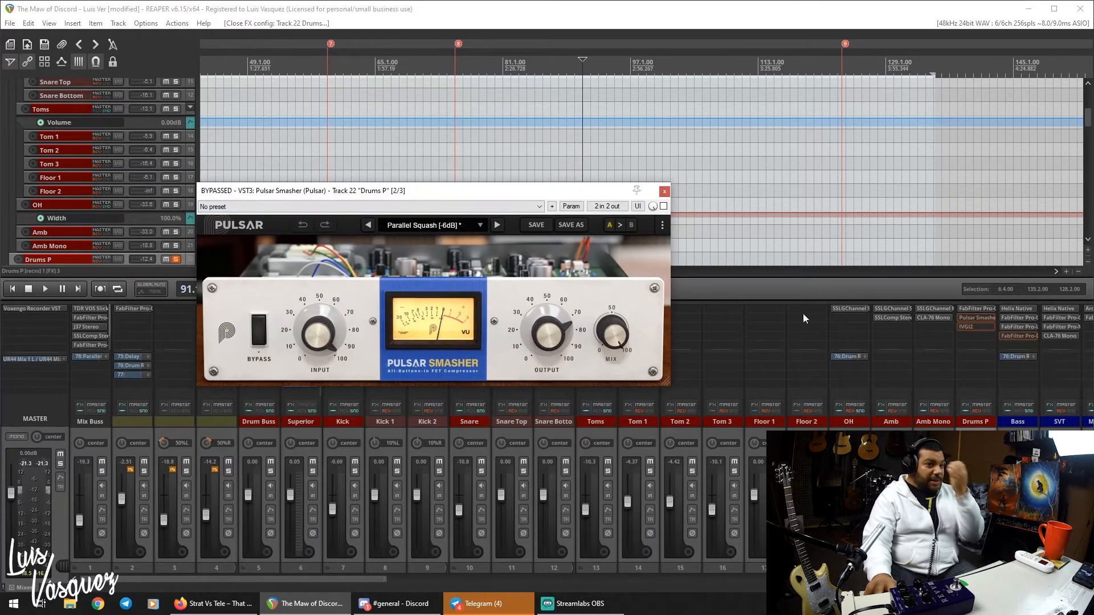
Open CLA-76 Mono on Amb Mono to compare it with Pulsar Smasher on Drums P, and close it.
left_click(925, 316)
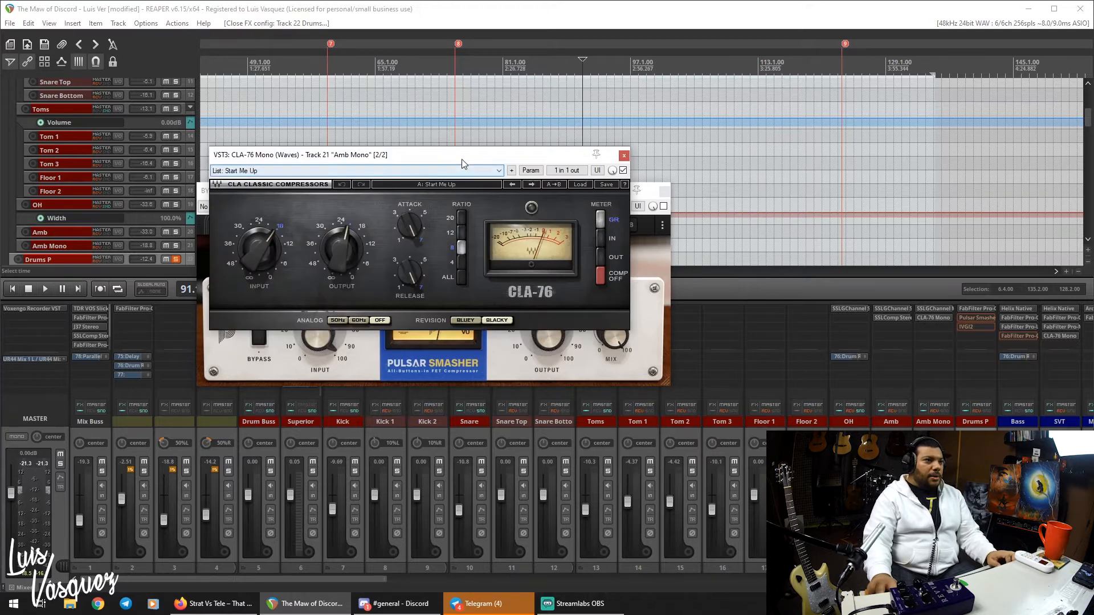
left_click_drag(462, 159, 471, 40)
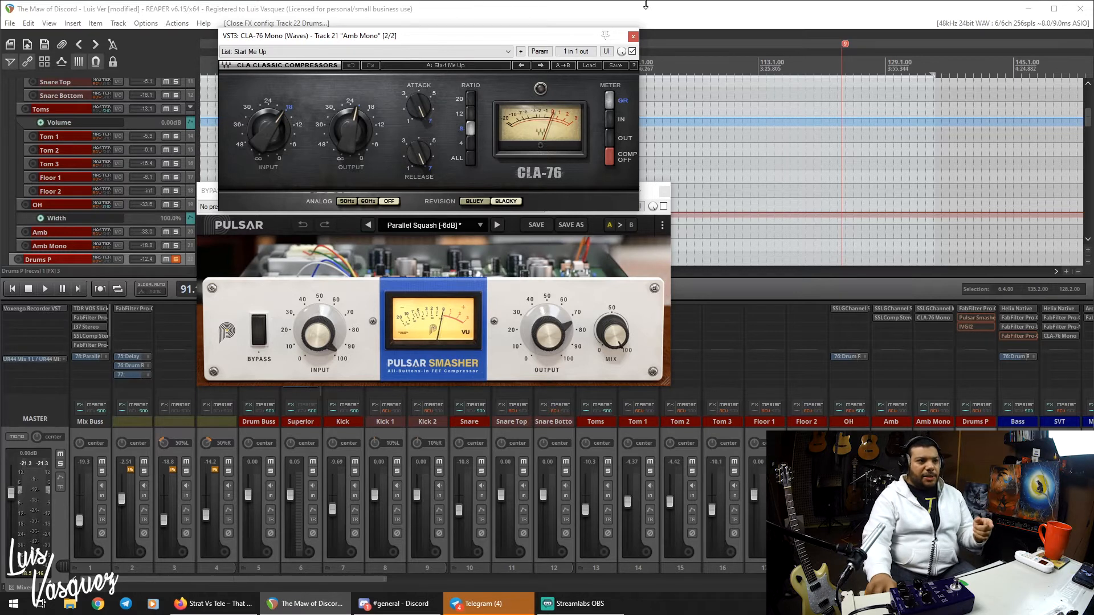
left_click(633, 36)
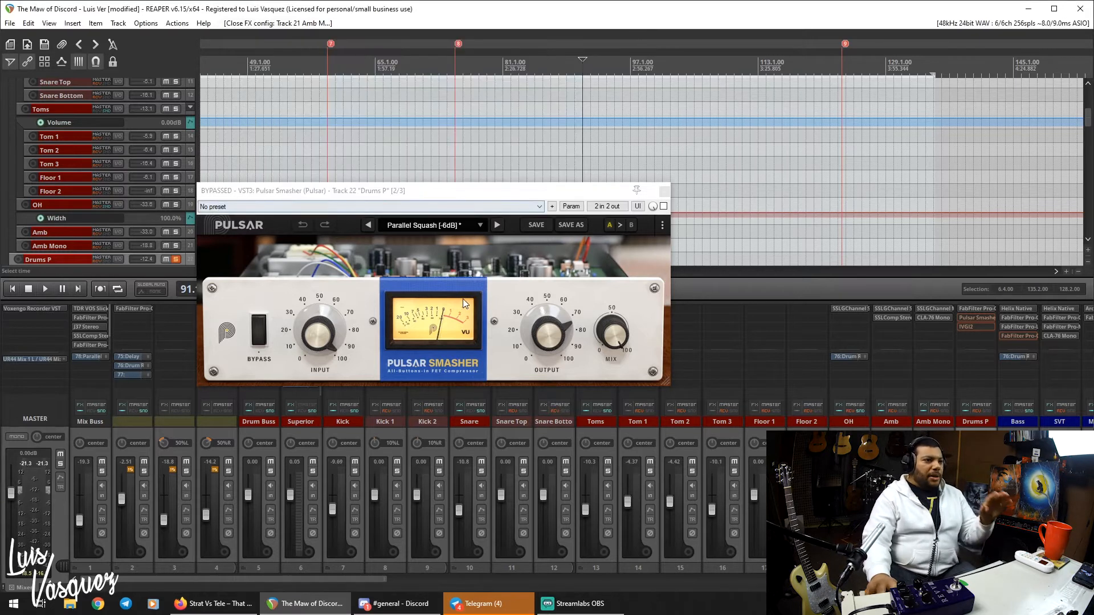
left_click_drag(514, 196, 542, 210)
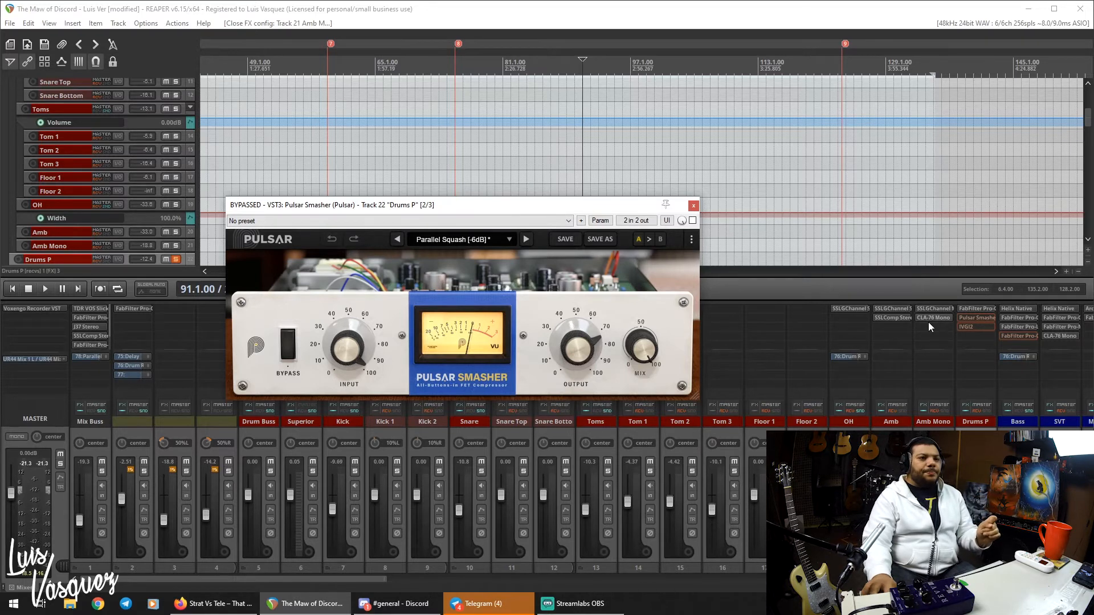
left_click(886, 21)
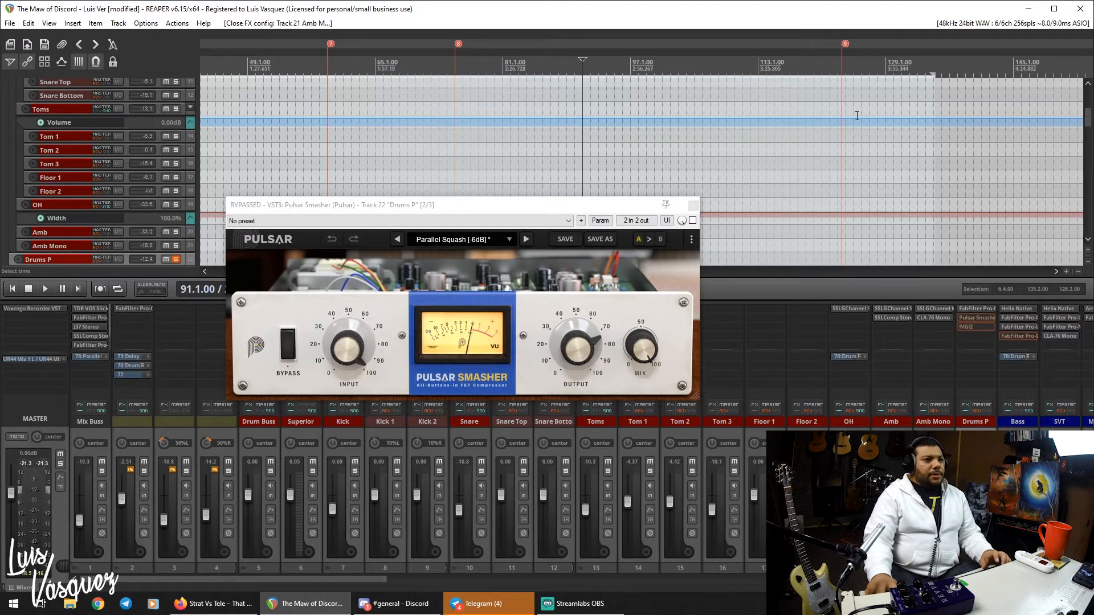
Compare the parallel drums with and without Pulsar Smasher during playback and leave the plugin enabled on Drums P.
key("space")
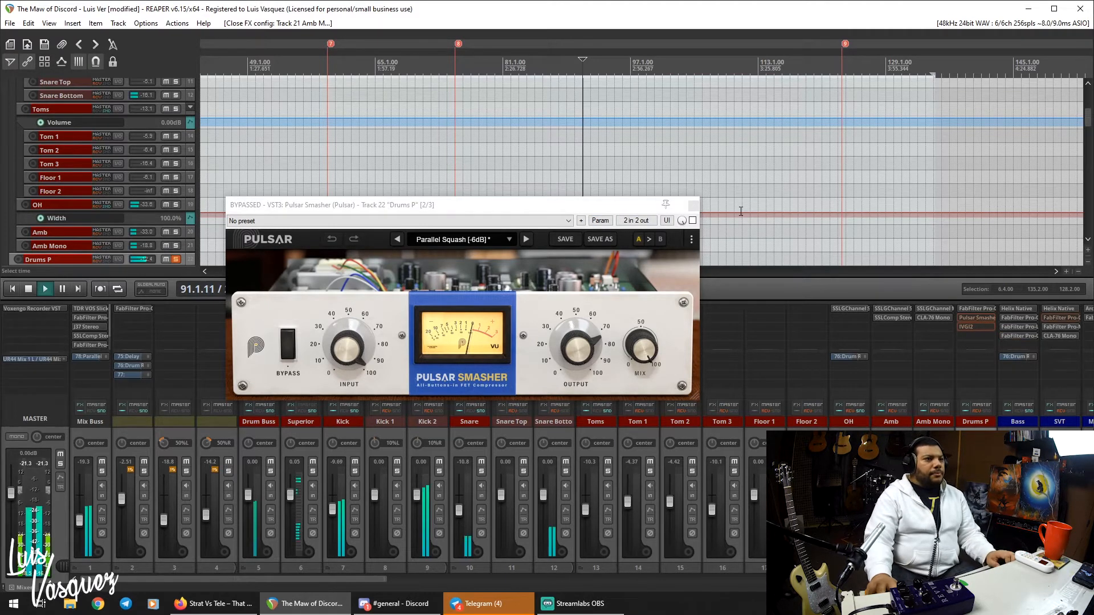
left_click(693, 221)
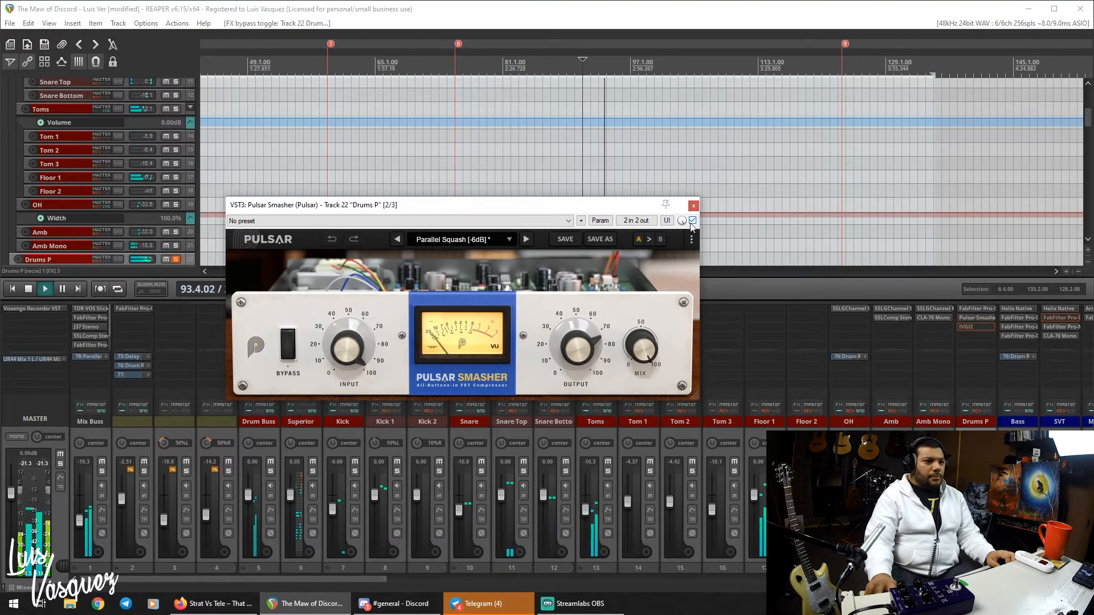
key("space")
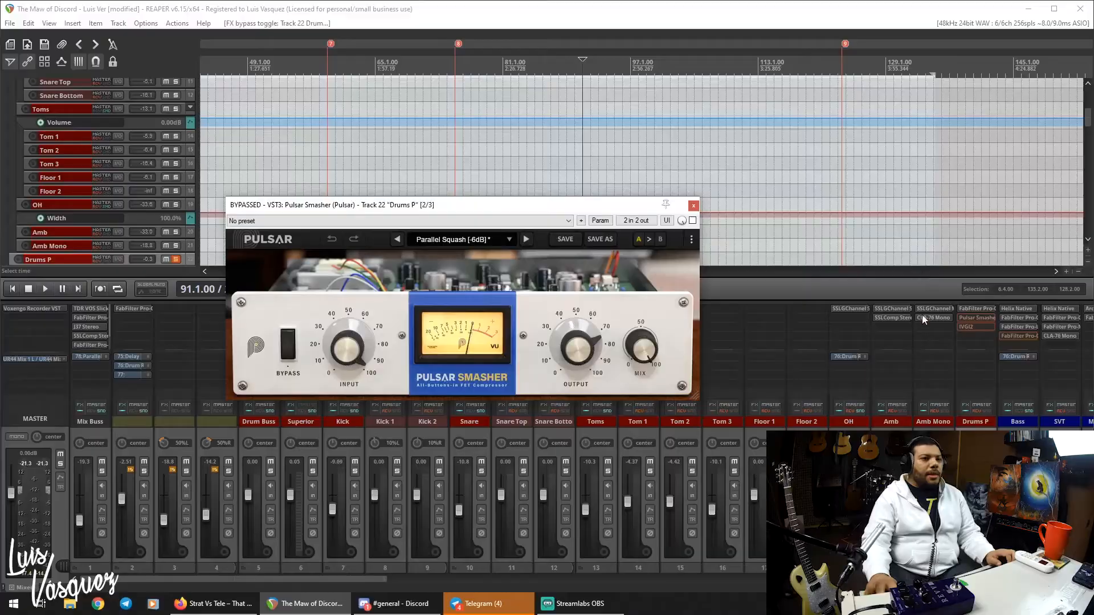
left_click(980, 317, "shift")
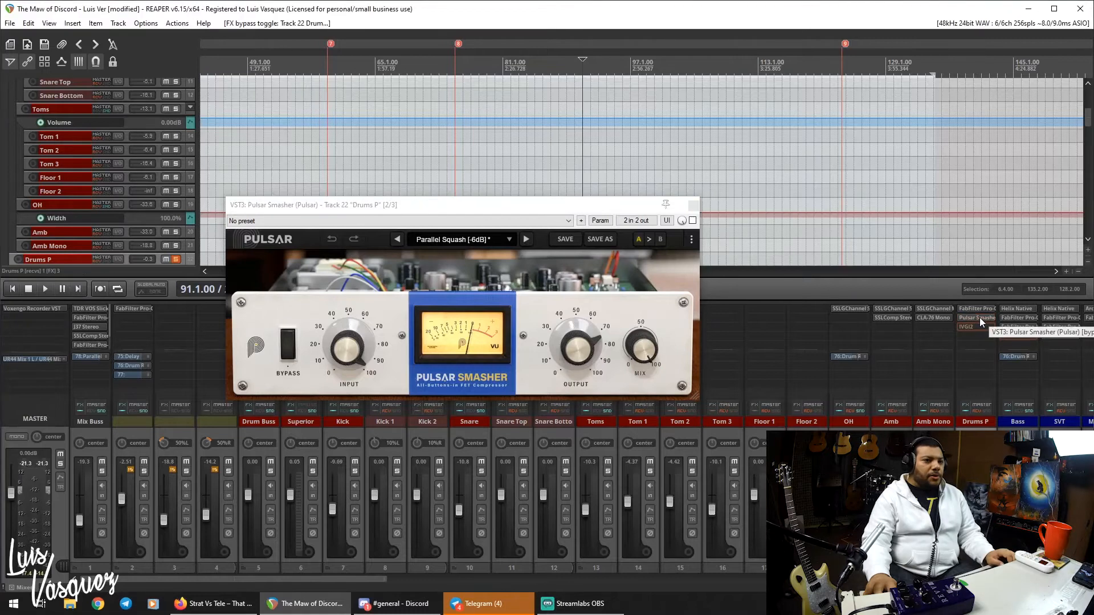
Open IVGI2 on Drums P for review and close the Pulsar Smasher window.
left_click(980, 327)
left_click_drag(979, 203, 369, 171)
left_click(693, 204)
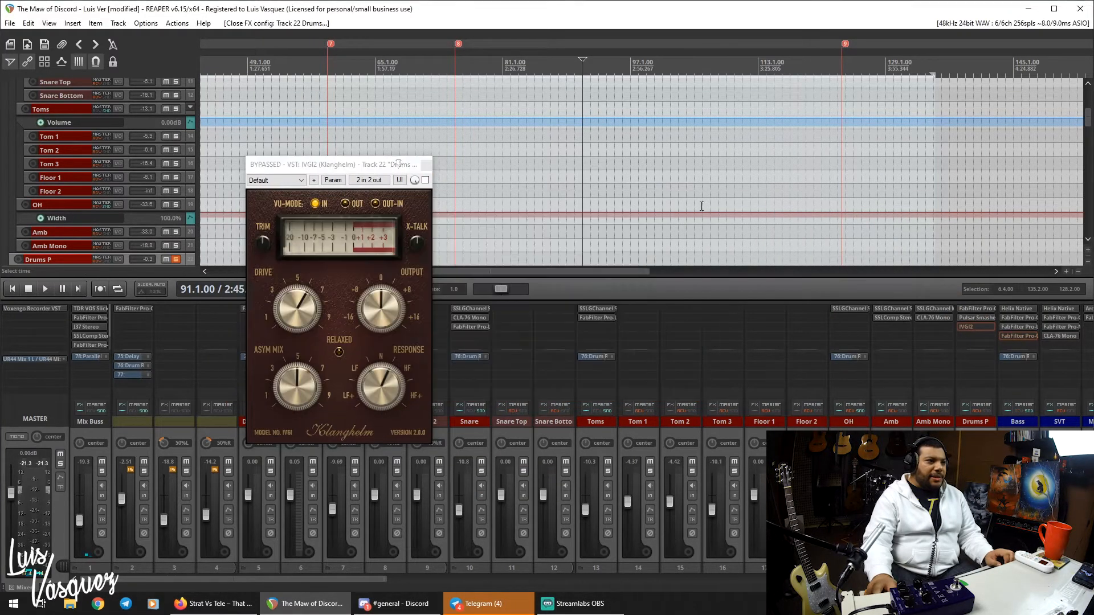
left_click_drag(341, 164, 440, 160)
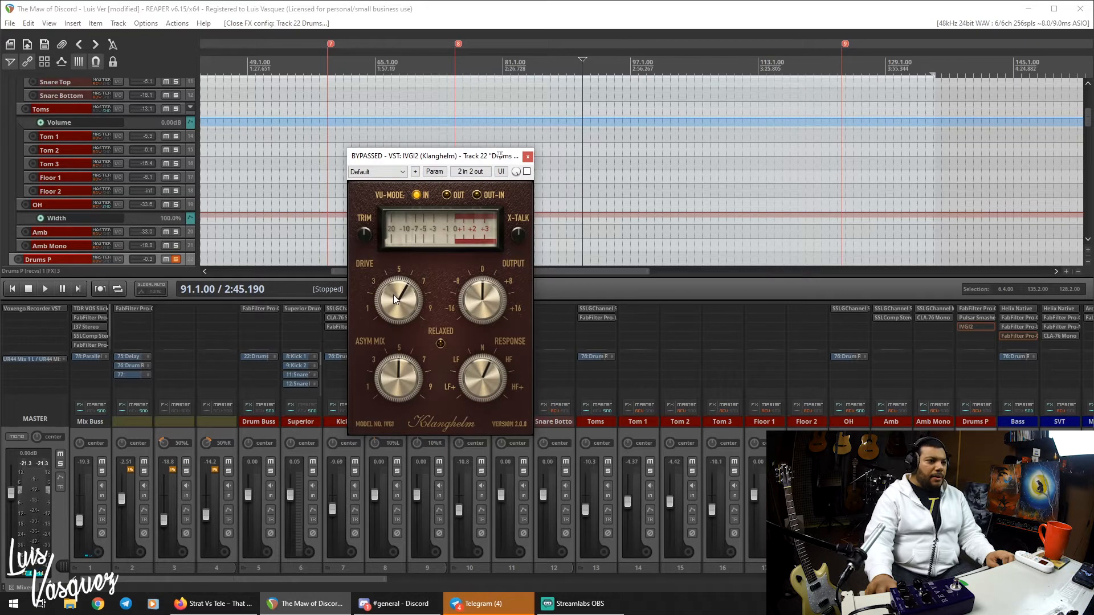
mouse_move(478, 160)
left_mouse_down()
mouse_move(428, 188)
mouse_move(532, 142)
mouse_move(470, 172)
left_mouse_up()
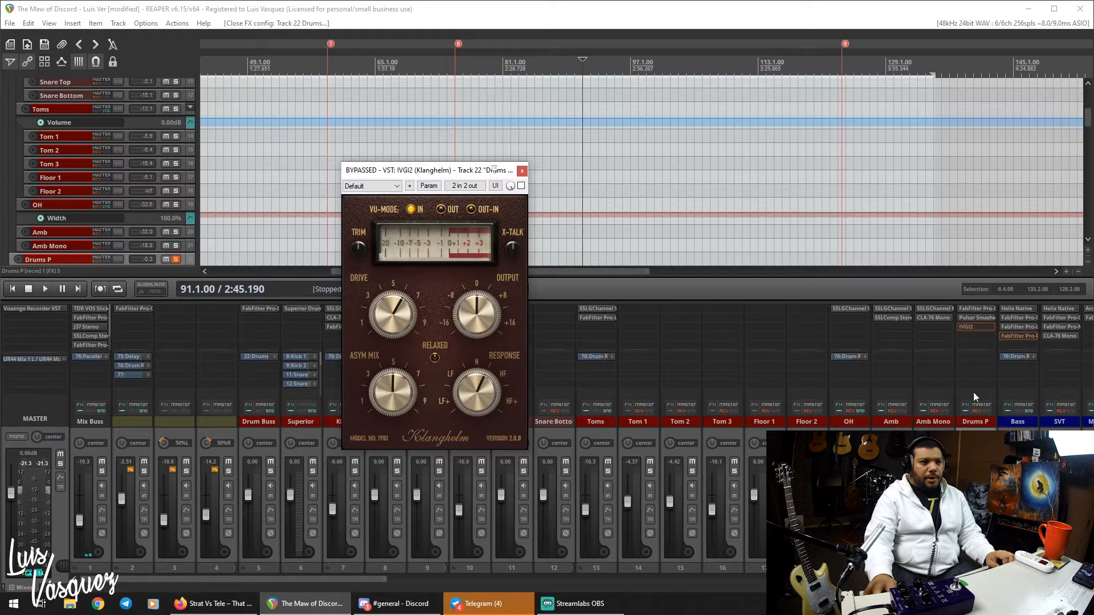
Adjust the Drums P volume and enable its IVGI2 plugin during playback.
left_click(965, 511)
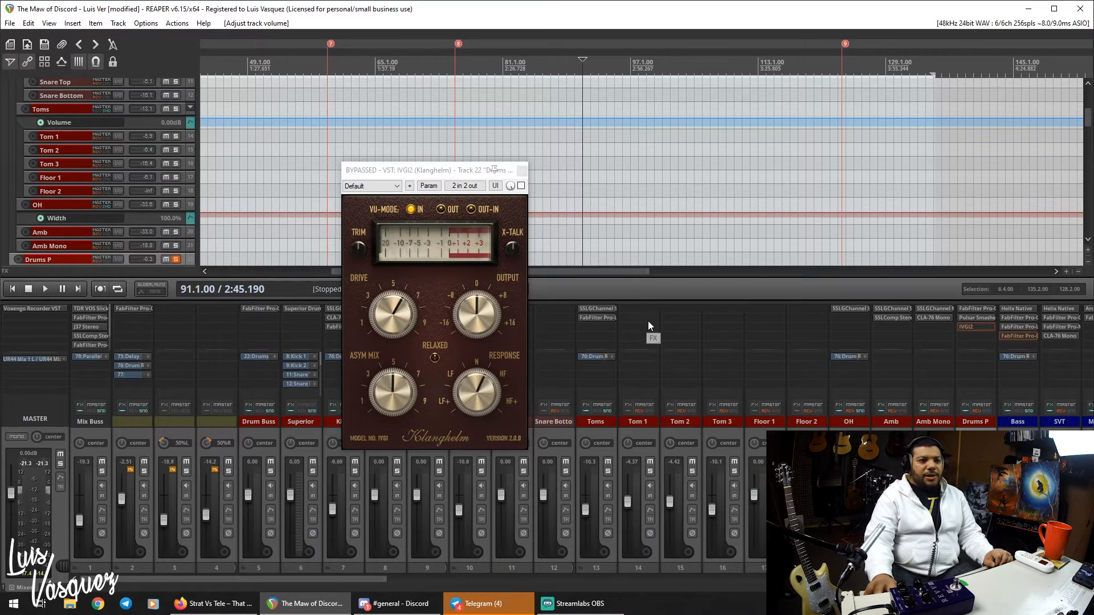
key("space")
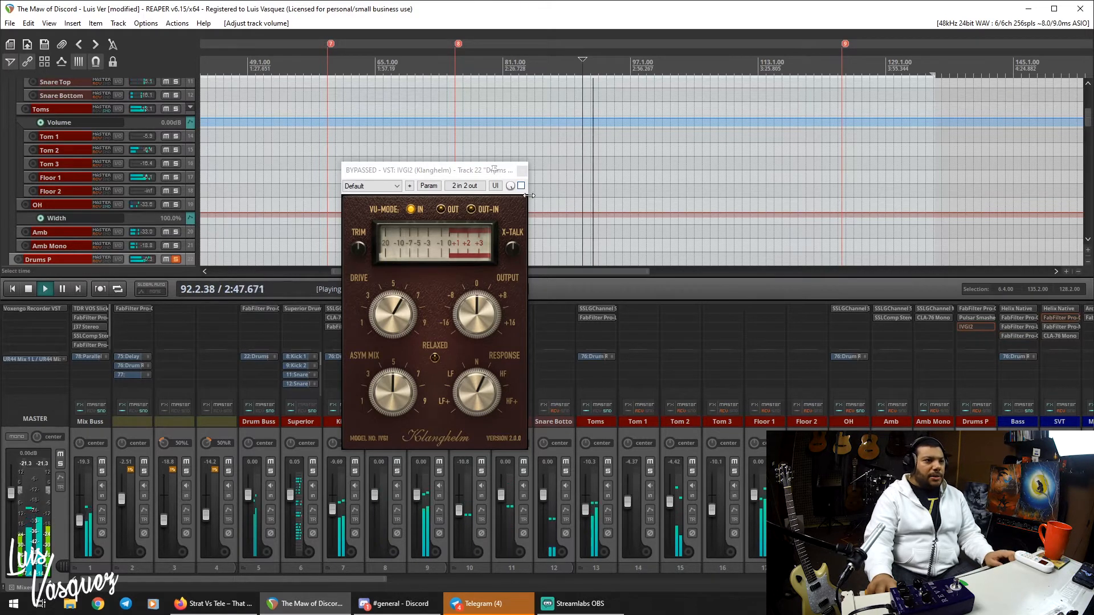
left_click(521, 186)
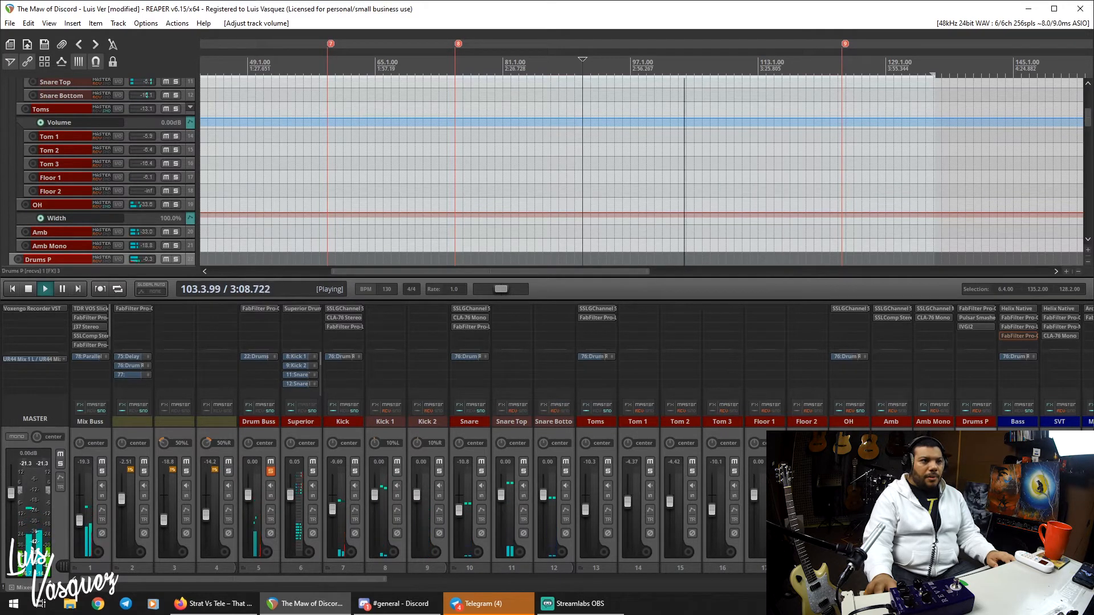
Compare the soloed drum mix with Drums P muted and unmuted during playback, and stop playback.
key("F5")
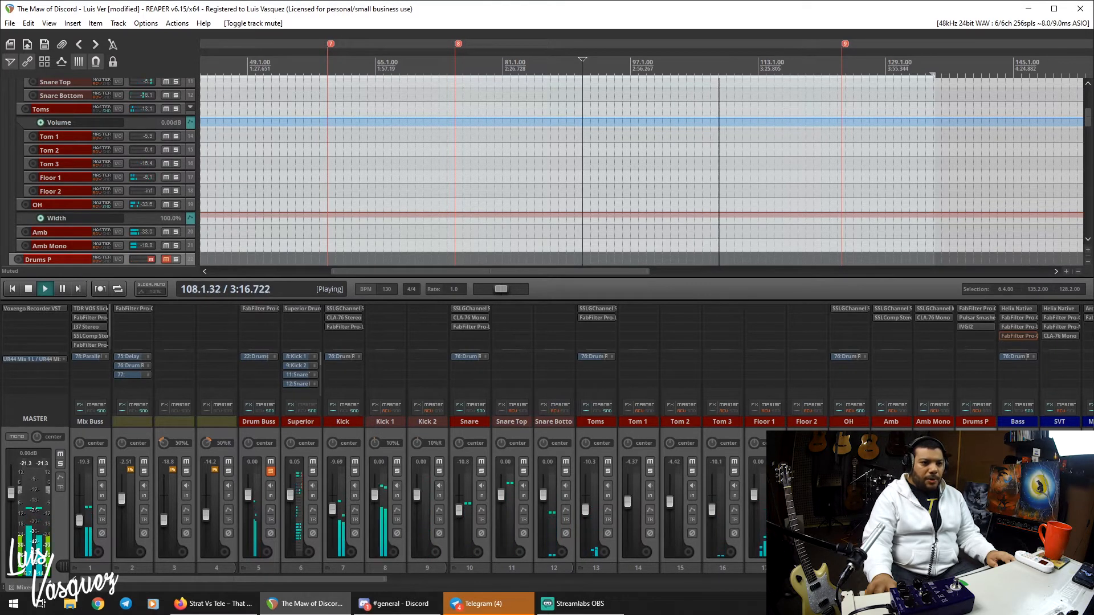
key("F5")
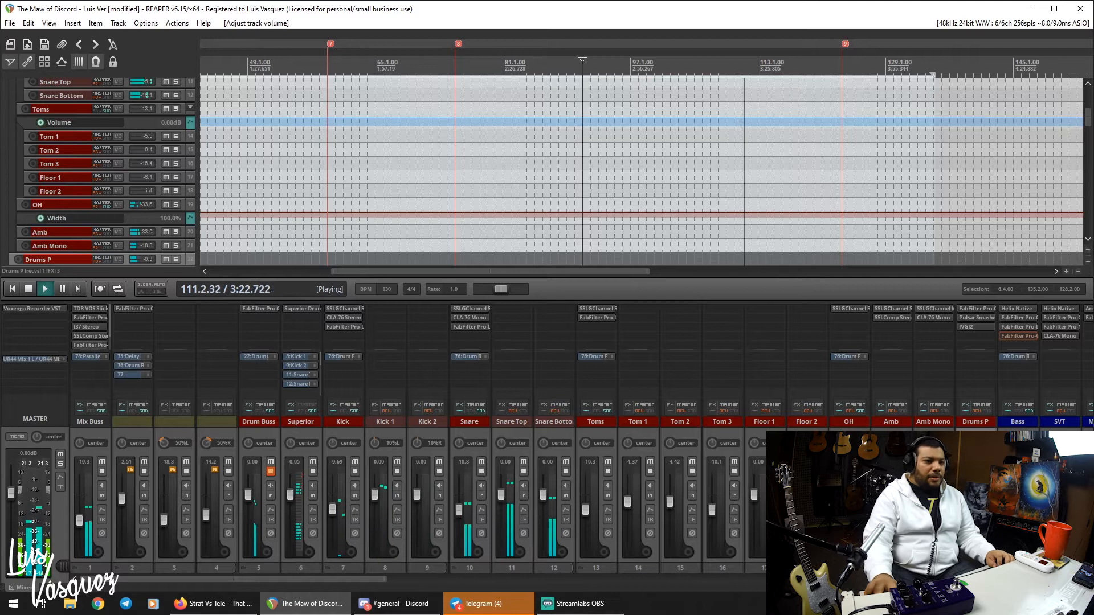
left_click(987, 462)
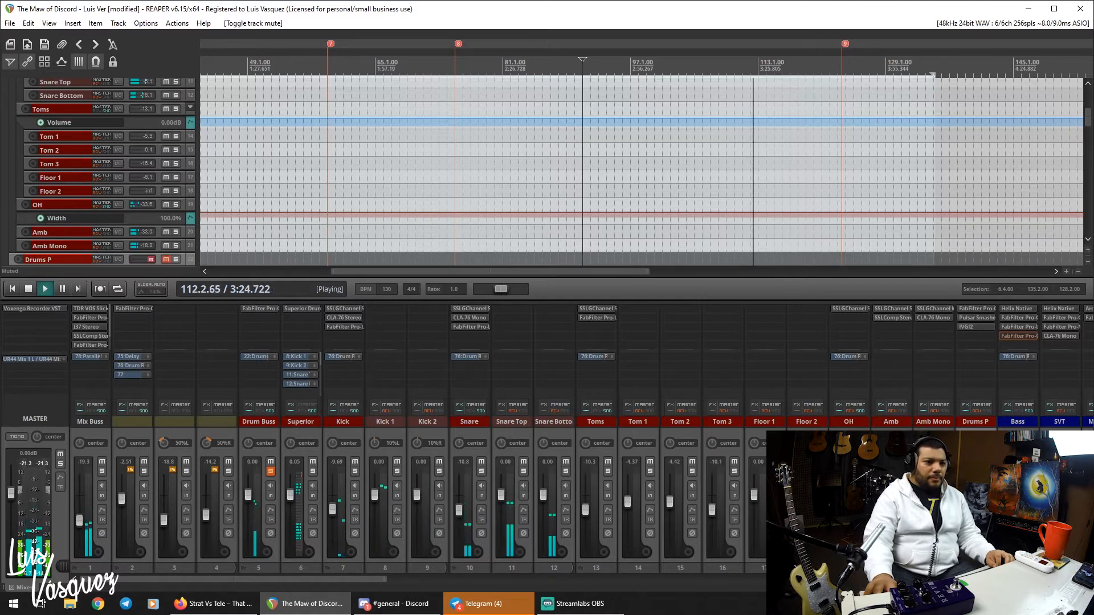
left_click(987, 462)
key("space")
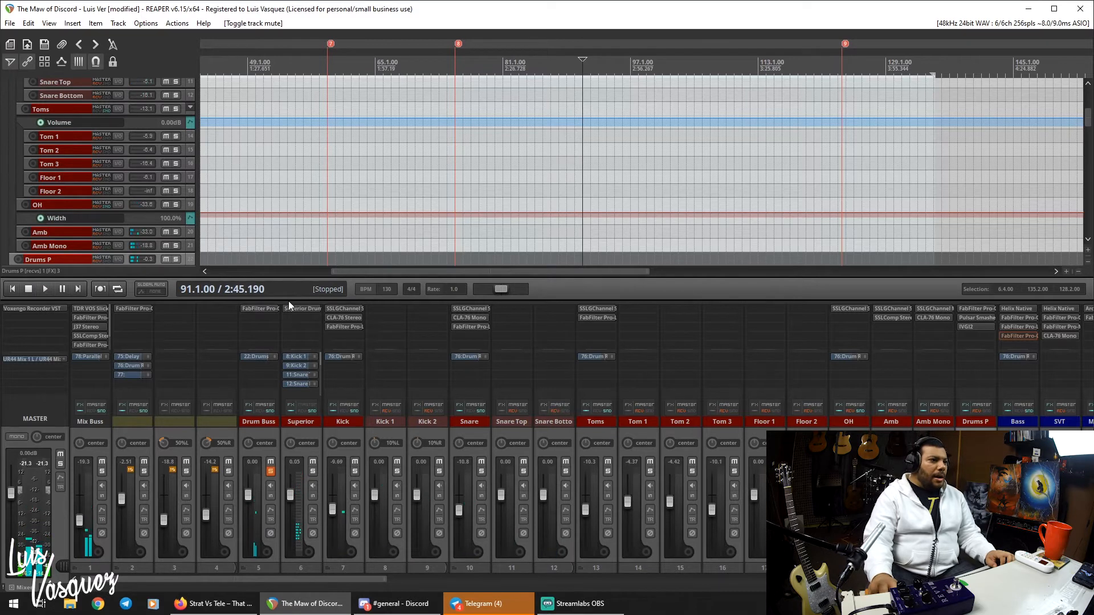
Open FabFilter Pro-Q 3 on Drum Buss, examine the settings of its three narrow cuts, and close it.
left_click(264, 430)
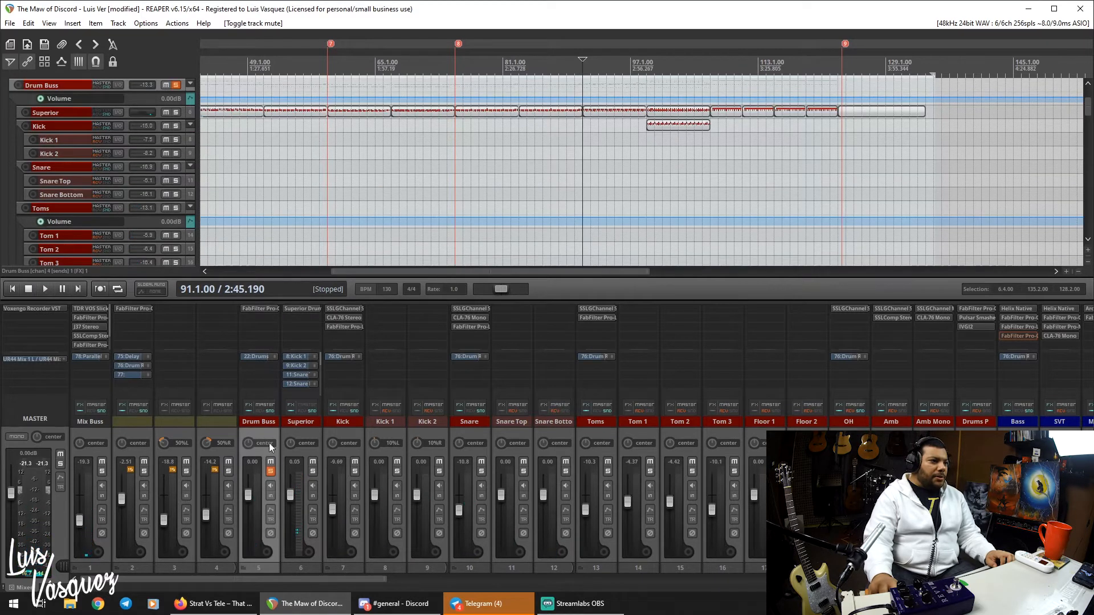
left_click(265, 305)
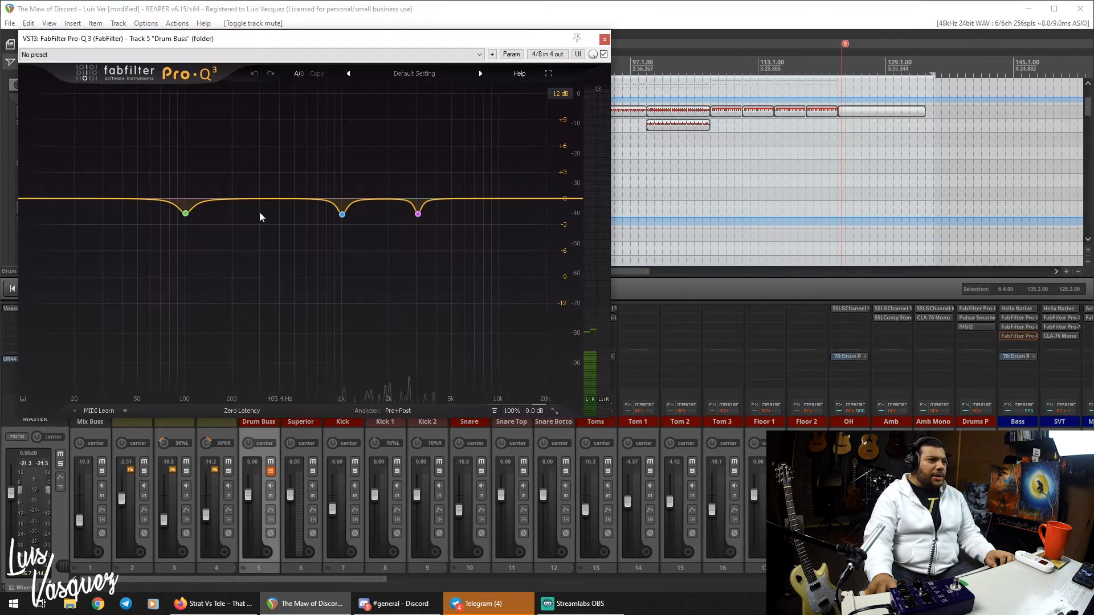
mouse_move(185, 228)
left_click_drag(498, 162, 150, 254)
left_click(140, 263)
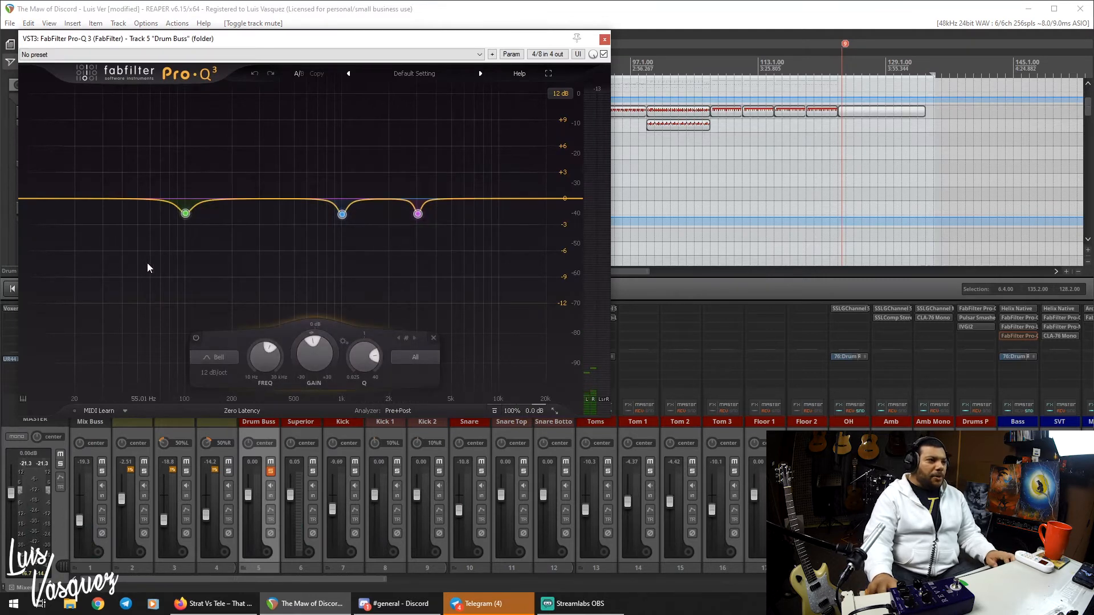
left_click_drag(150, 168, 473, 264)
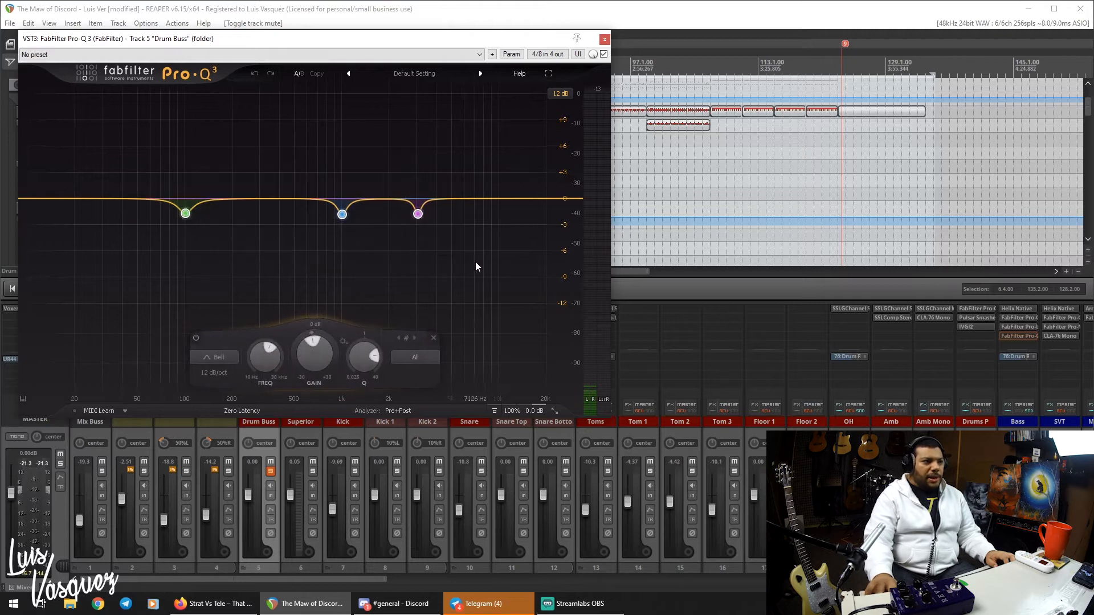
left_click(184, 216)
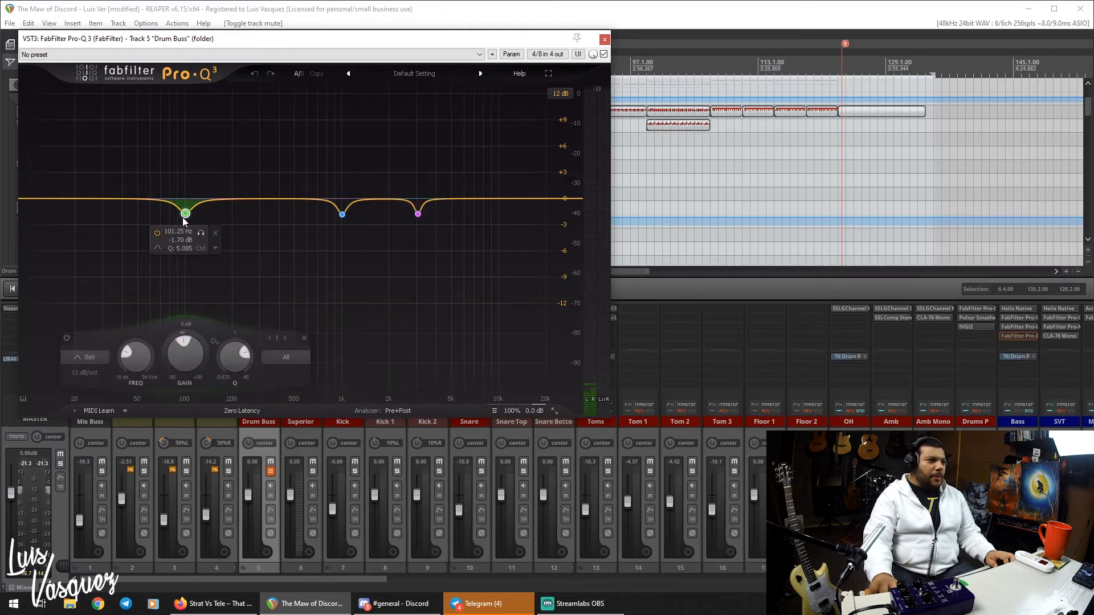
left_click(343, 214)
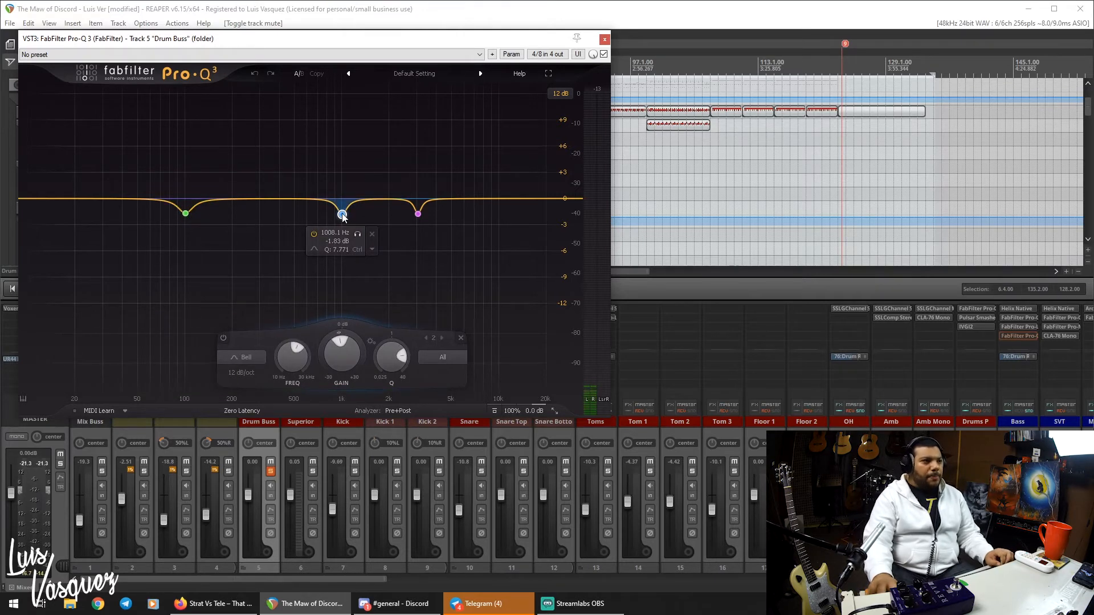
left_click(418, 214)
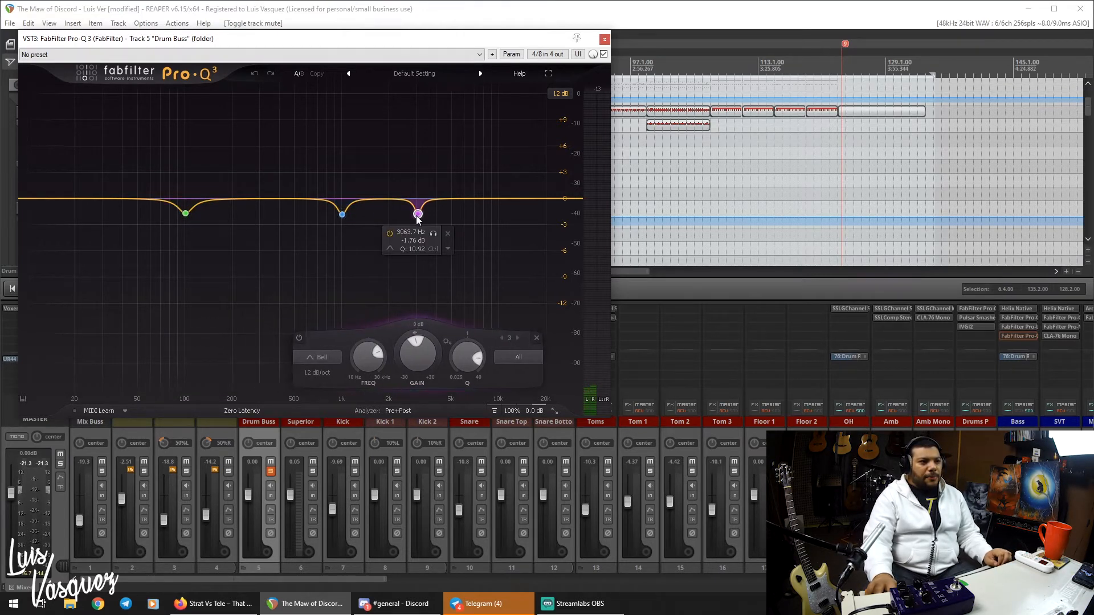
left_click(604, 41)
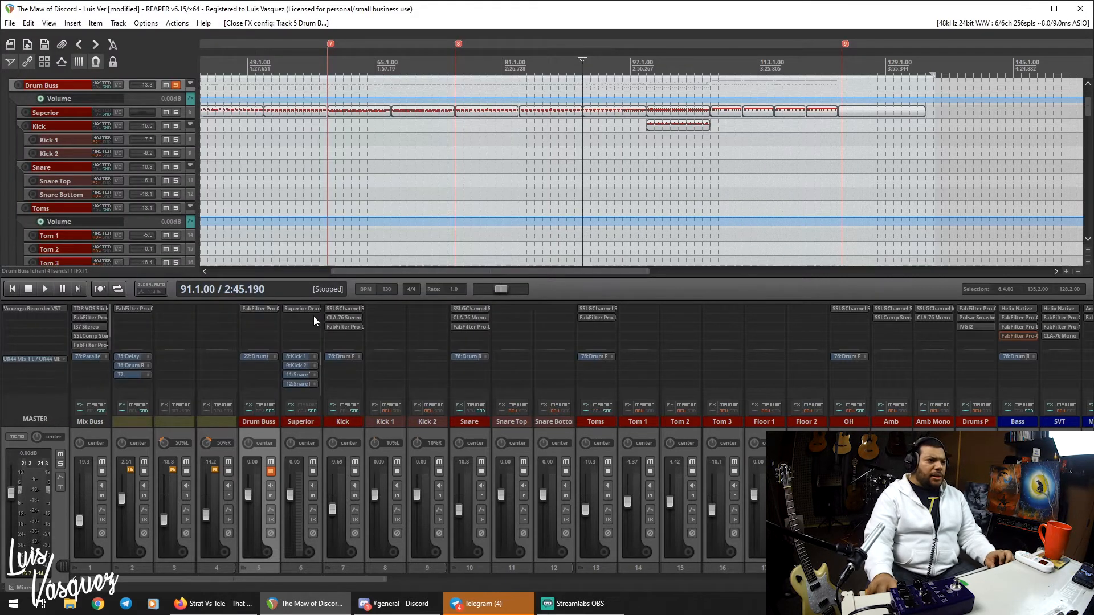
Compare the Drum Buss with and without FabFilter Pro-Q 3 during playback, and unsolo the Drum Buss.
key("space")
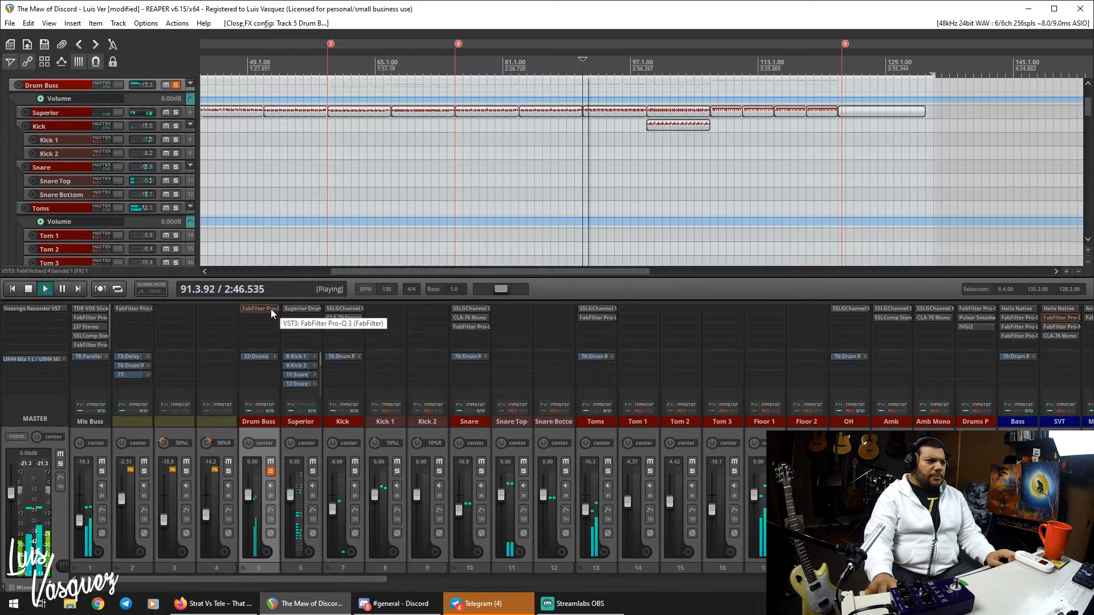
left_click(271, 309, "shift")
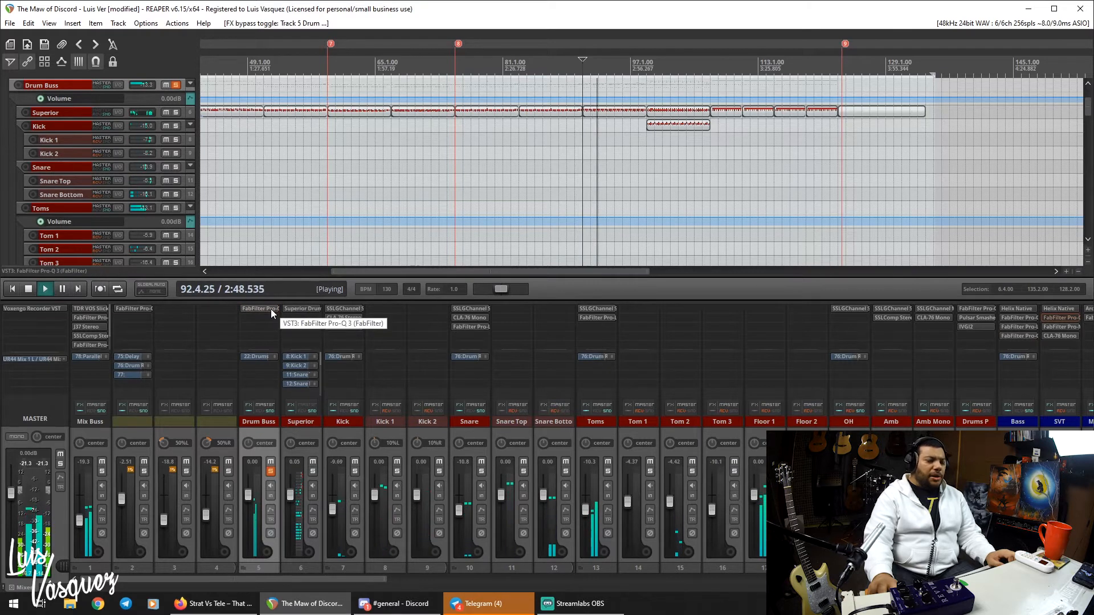
key("space")
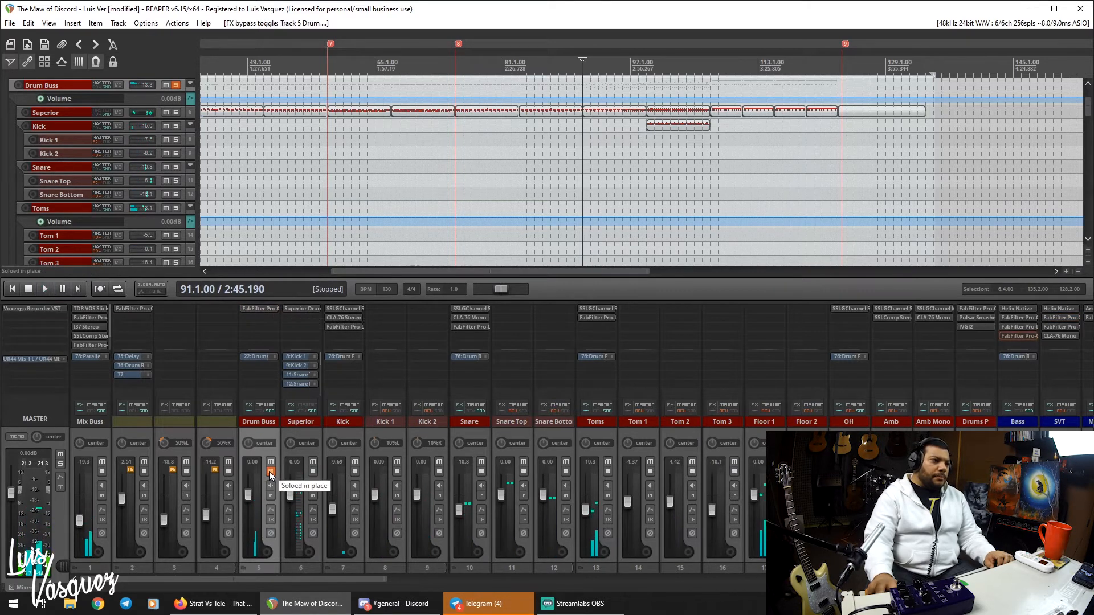
left_click(271, 472)
Solo the bass DI track and bypass the plugins on the Marshall and DI tracks.
left_click_drag(367, 581, 573, 580)
left_click(489, 432)
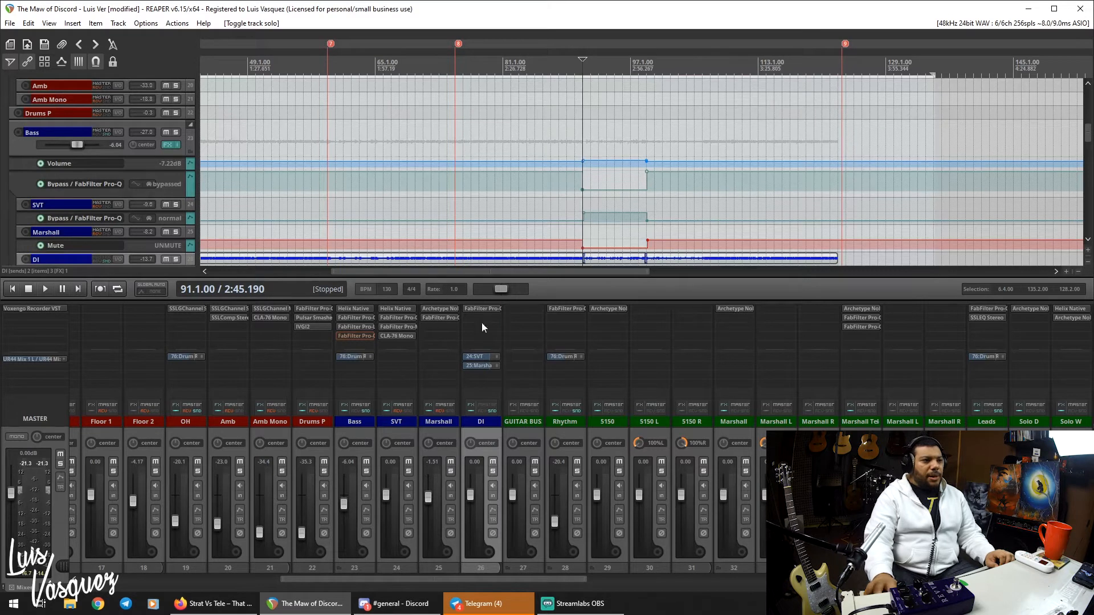
left_click(493, 472)
left_click(446, 309, "shift")
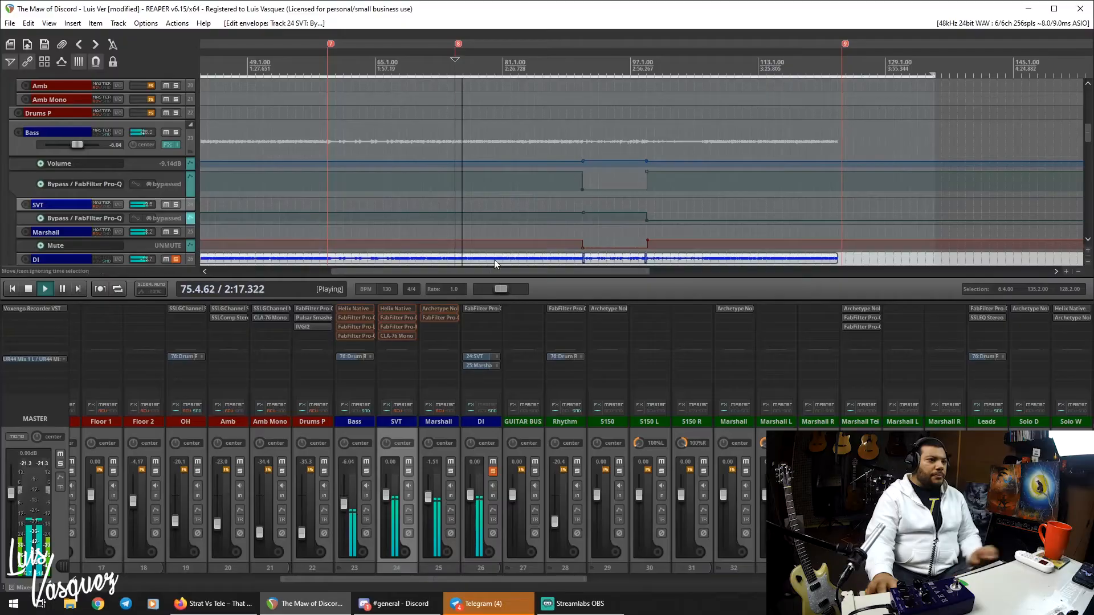
left_click(482, 313, "shift")
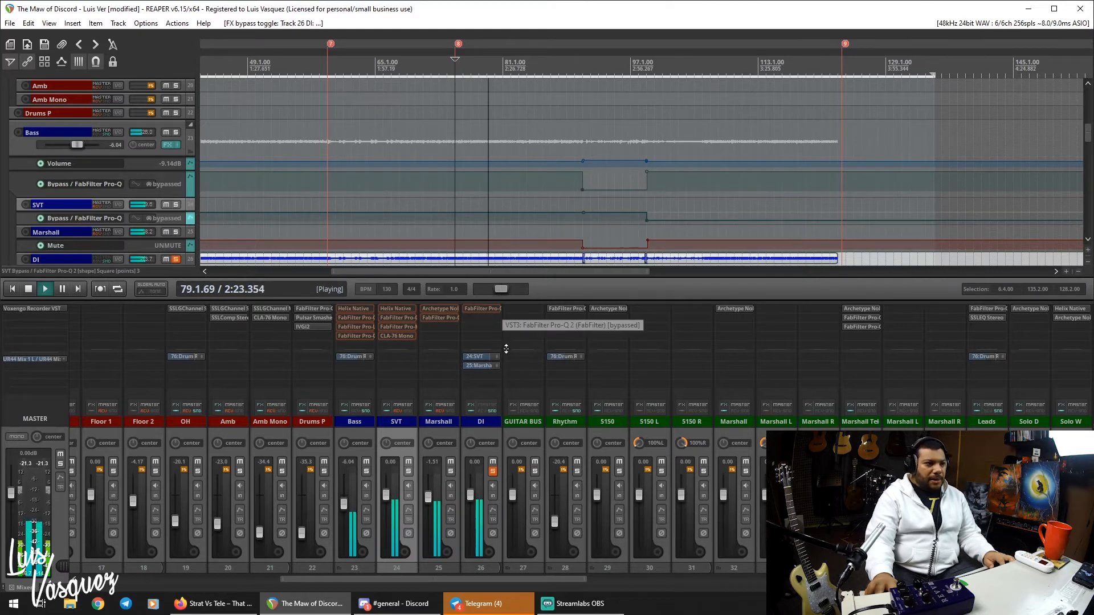
Open FabFilter Pro-Q 2 on the DI track for review and stop playback.
left_click(487, 309)
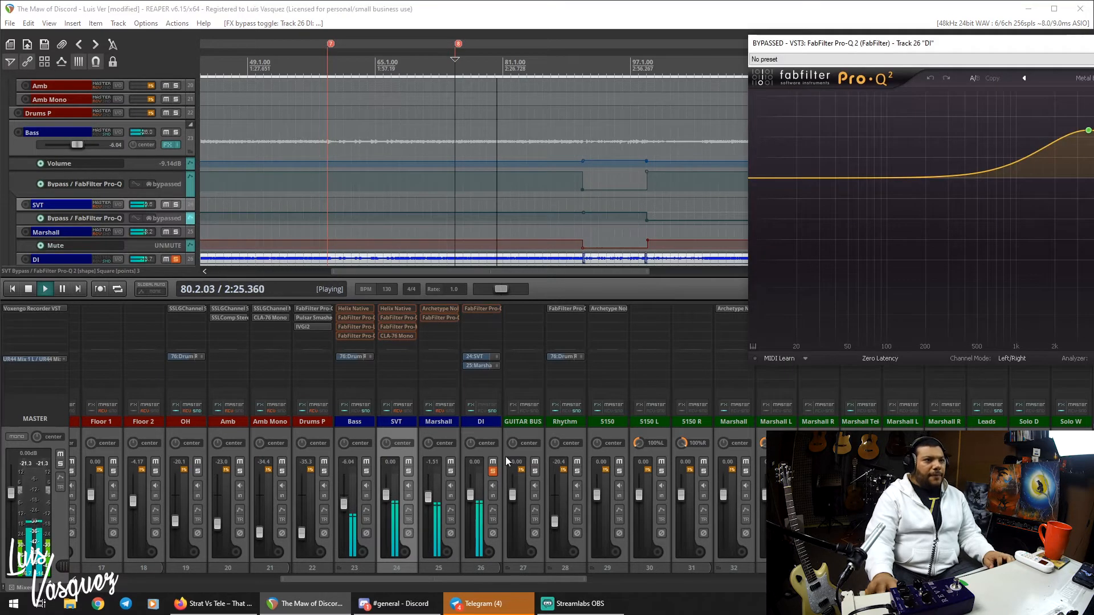
key("space")
left_click_drag(947, 50, 532, 67)
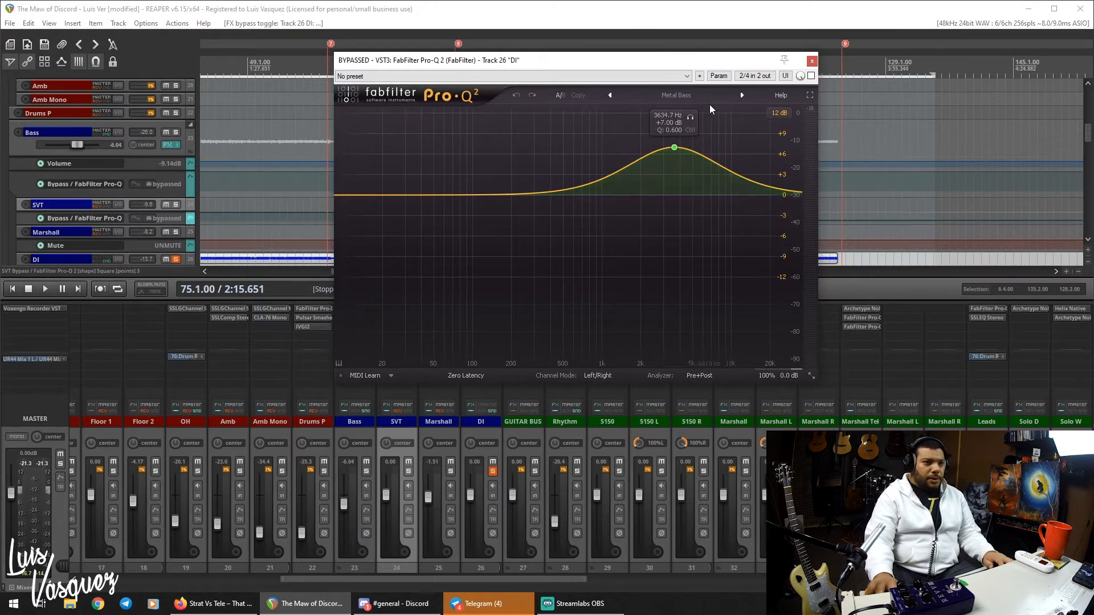
Compare the DI track with and without FabFilter Pro-Q 2 during playback, leave the plugin enabled, and close it.
left_click(811, 75)
key("space")
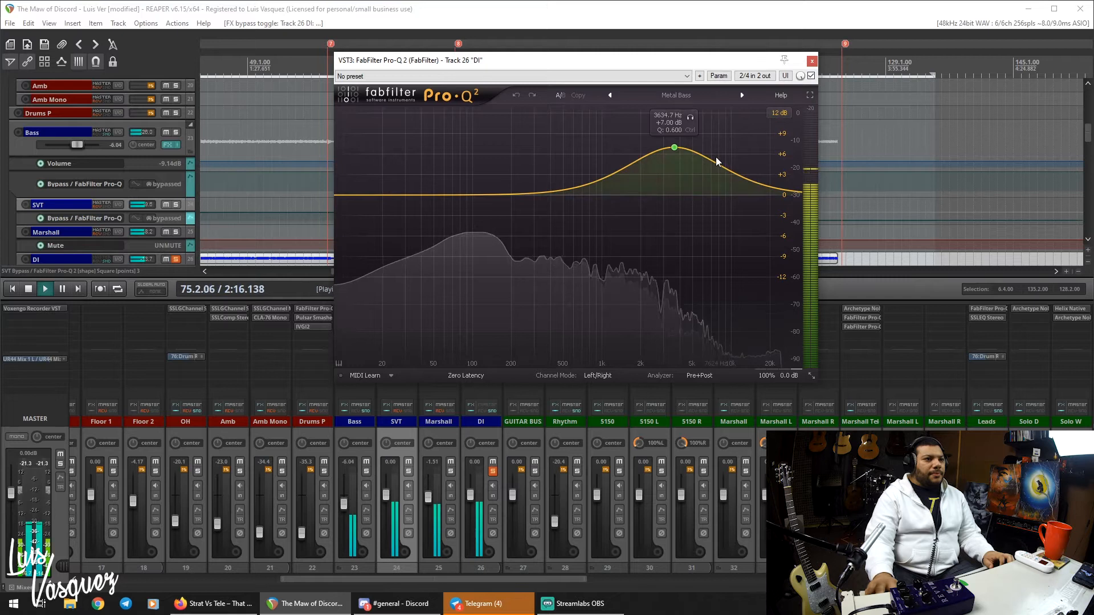
left_click(811, 76)
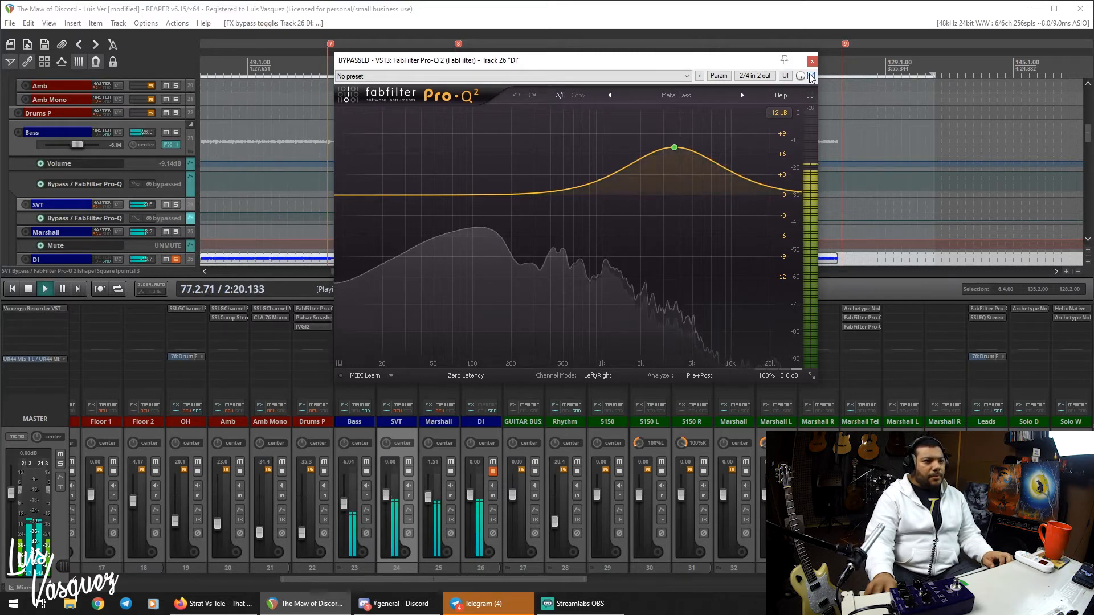
left_click(811, 75)
left_click(812, 60)
key("space")
left_click(493, 470)
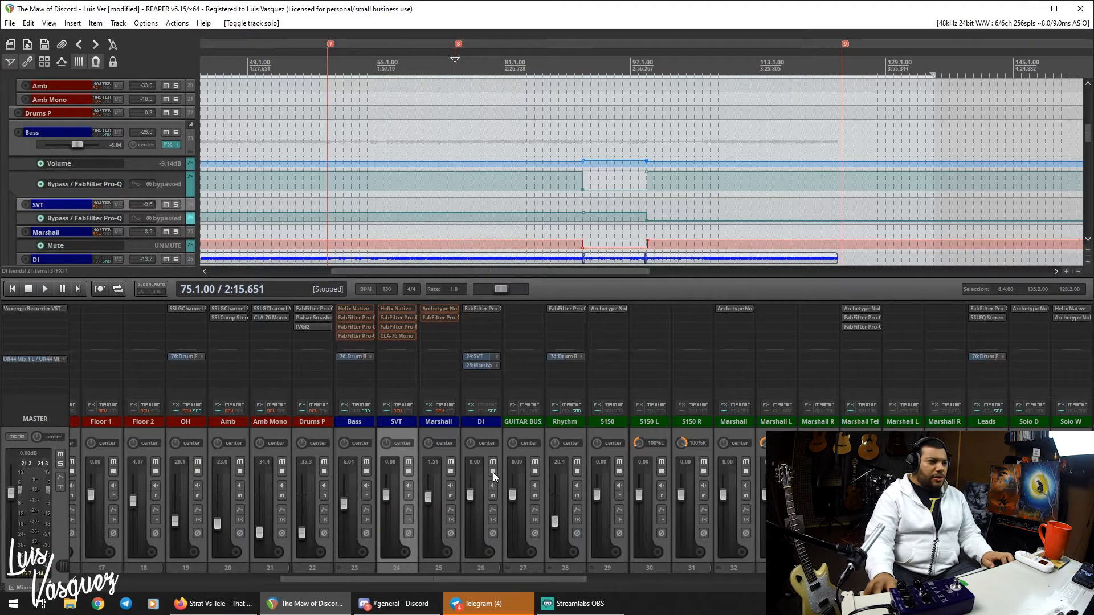
left_click(493, 470)
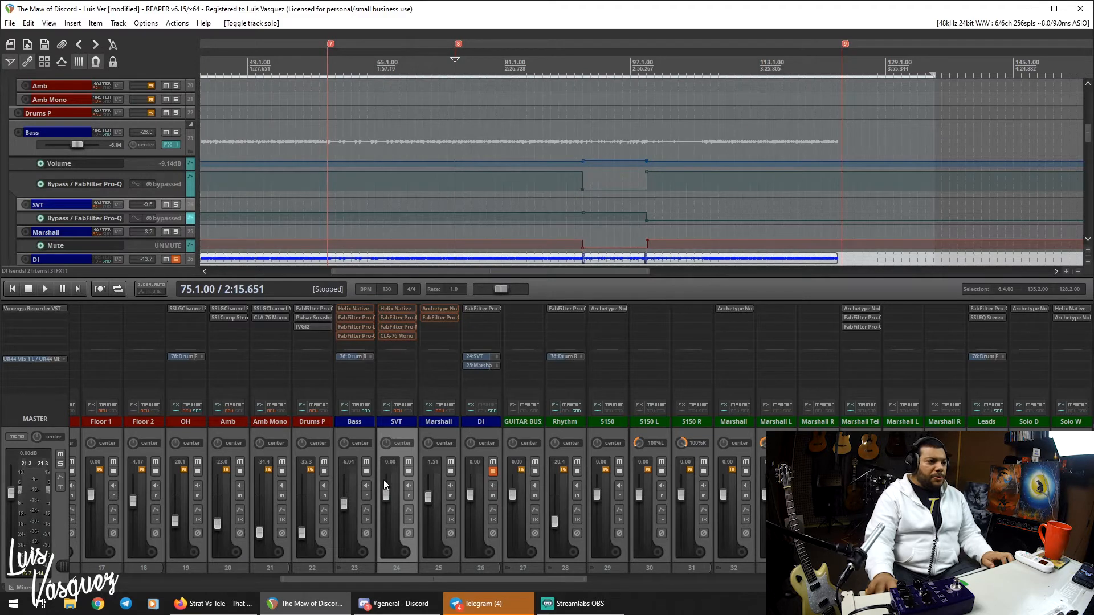
Mute the SVT track, then enable Archetype Nolly on the Marshall track and audition it.
left_click(439, 308)
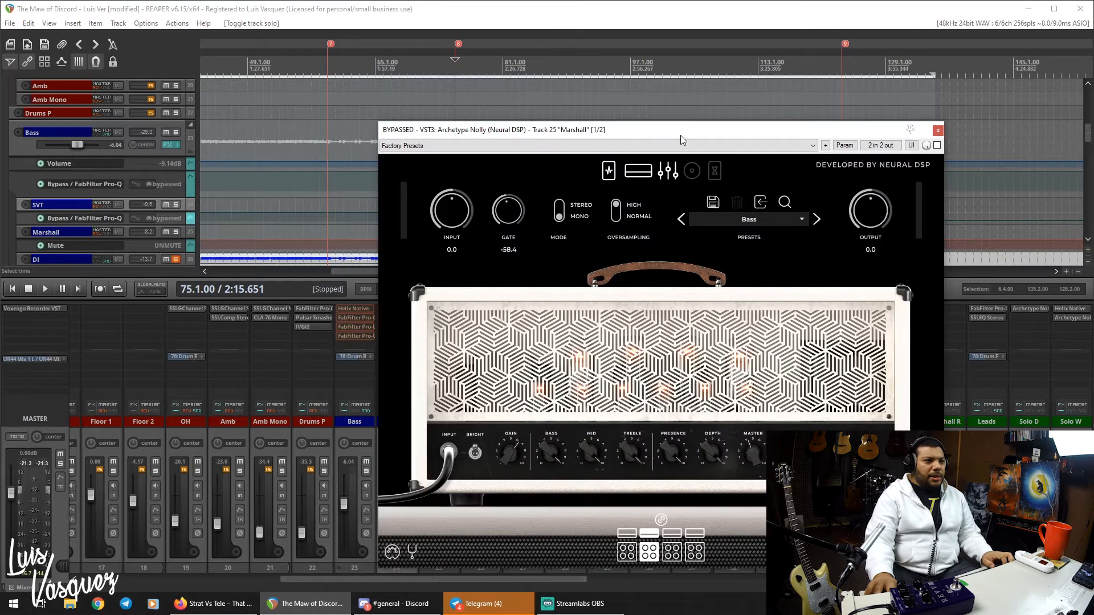
left_click_drag(682, 132, 738, 79)
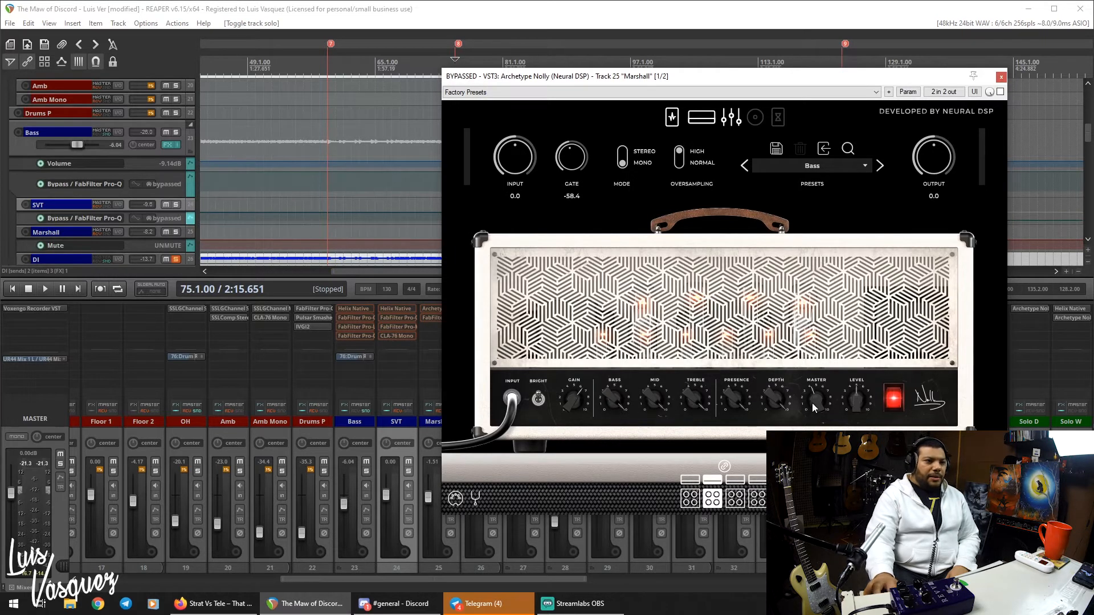
left_click(408, 462)
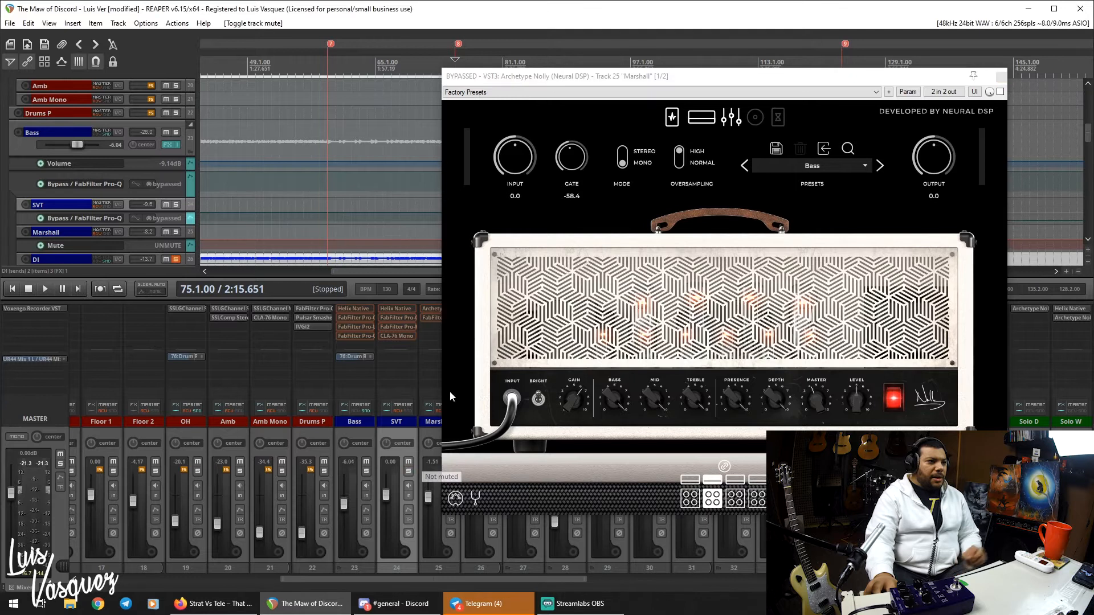
left_click(1001, 91)
left_click_drag(785, 82, 818, 85)
key("space")
key("space")
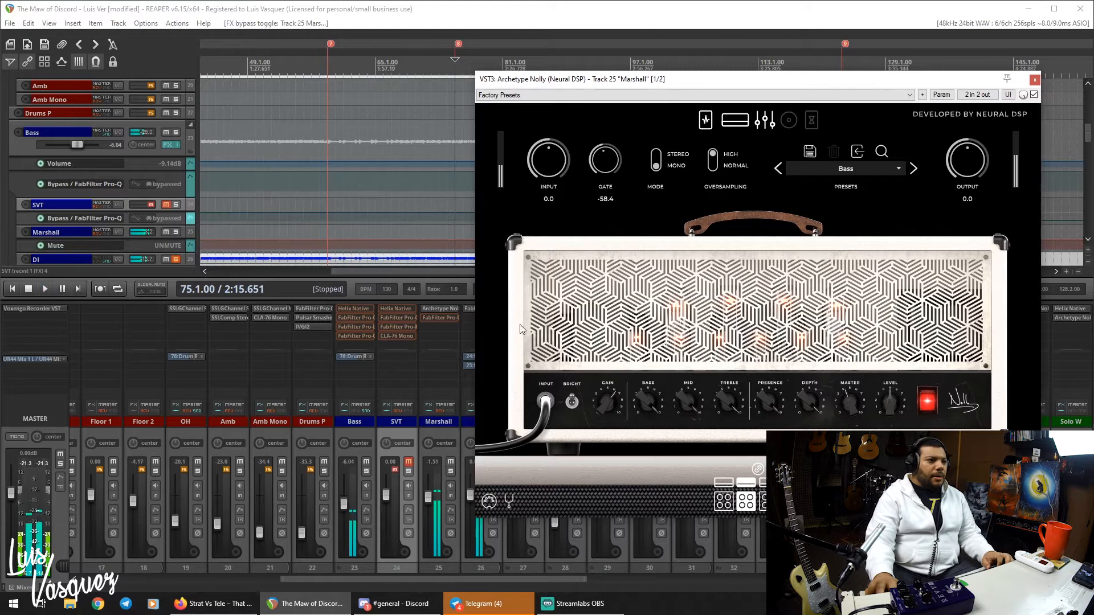
Enable Helix Native on the Bass track, listen to the Marshall sound through it, and close Archetype Nolly.
left_click(353, 309, "shift")
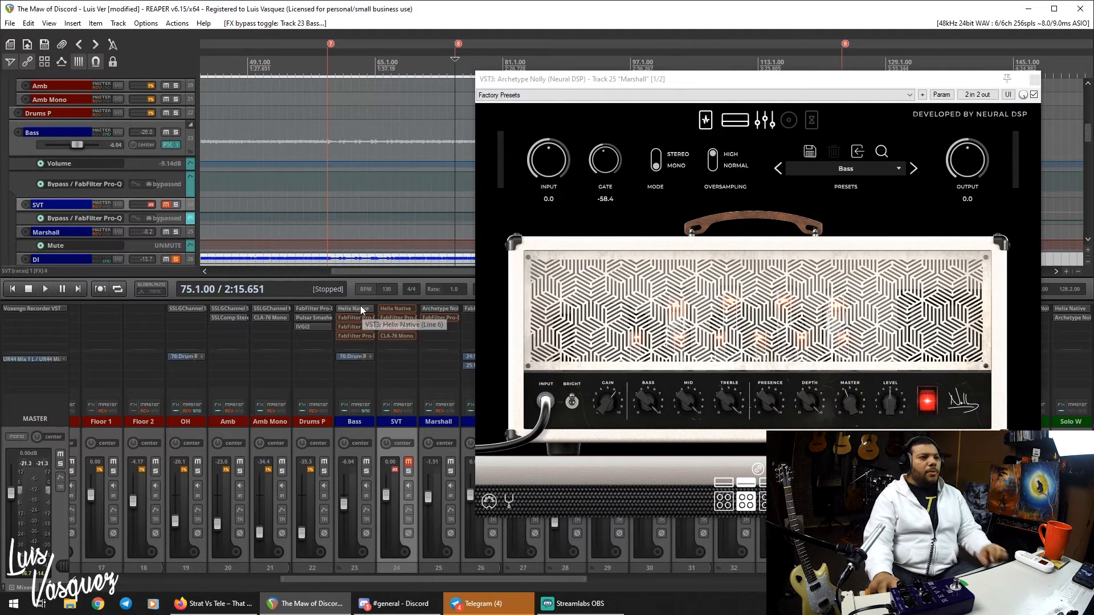
key("space")
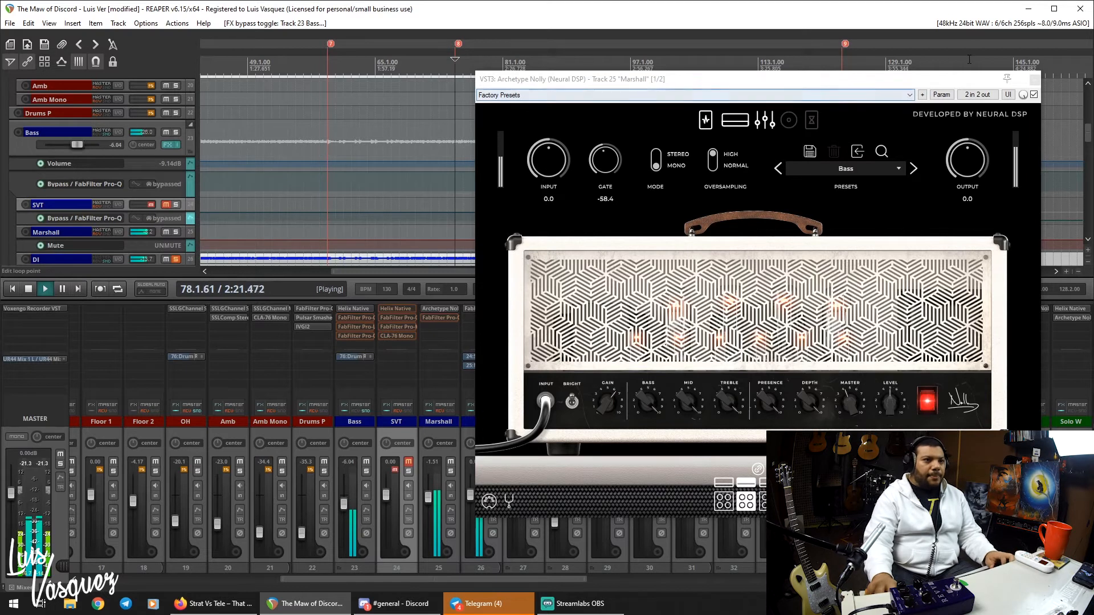
key("space")
left_click(1035, 79)
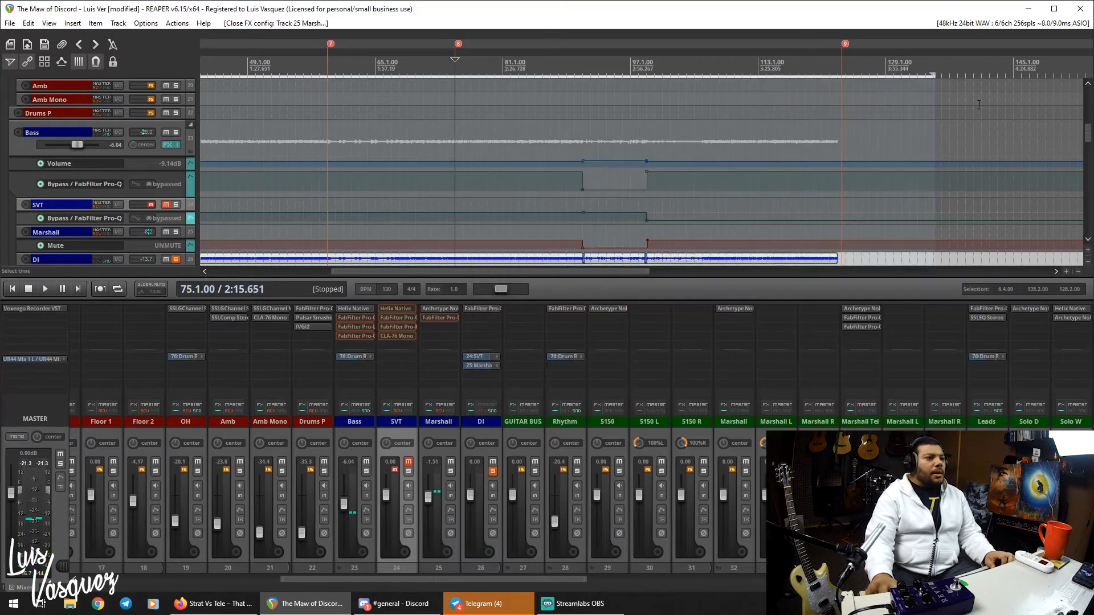
Enable the FabFilter Pro-Q 2 low cut on the Marshall track, audition it during playback, and close the plugin.
left_click(449, 320)
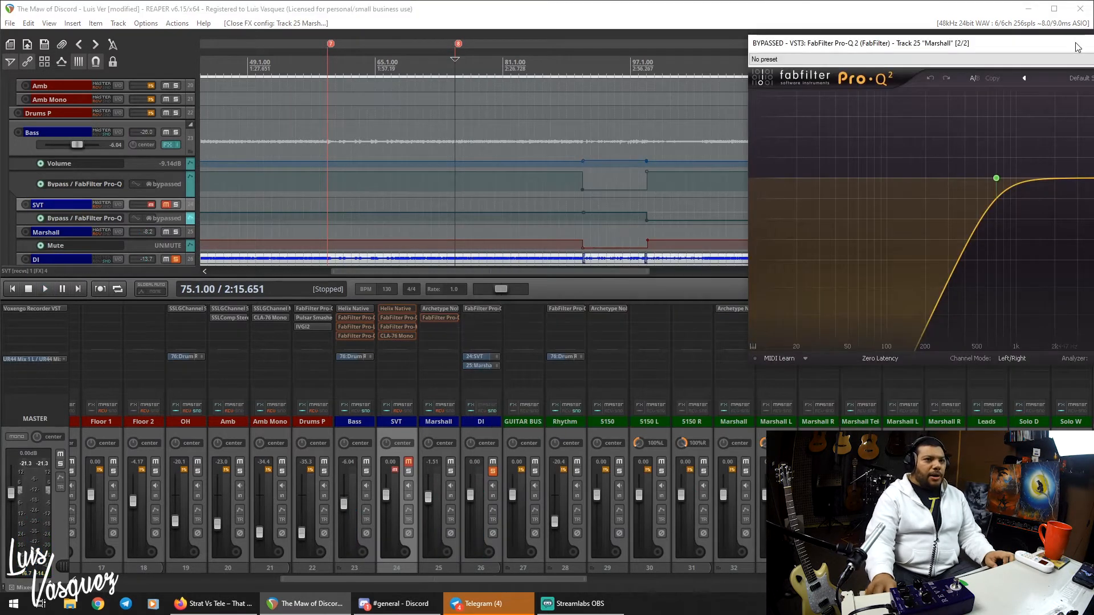
left_click_drag(1076, 46, 776, 120)
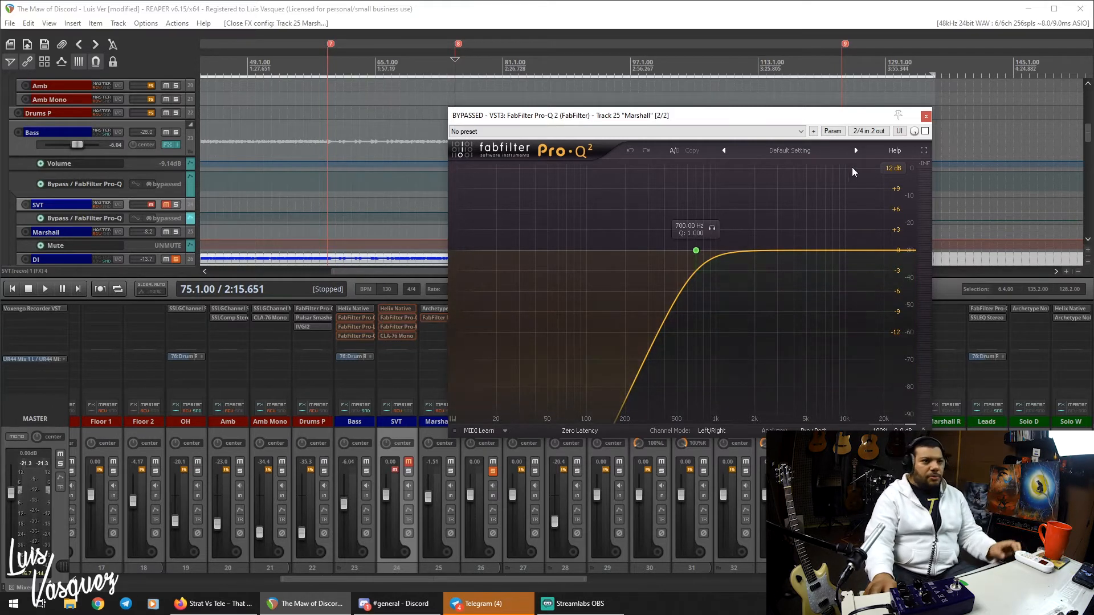
left_click(925, 131)
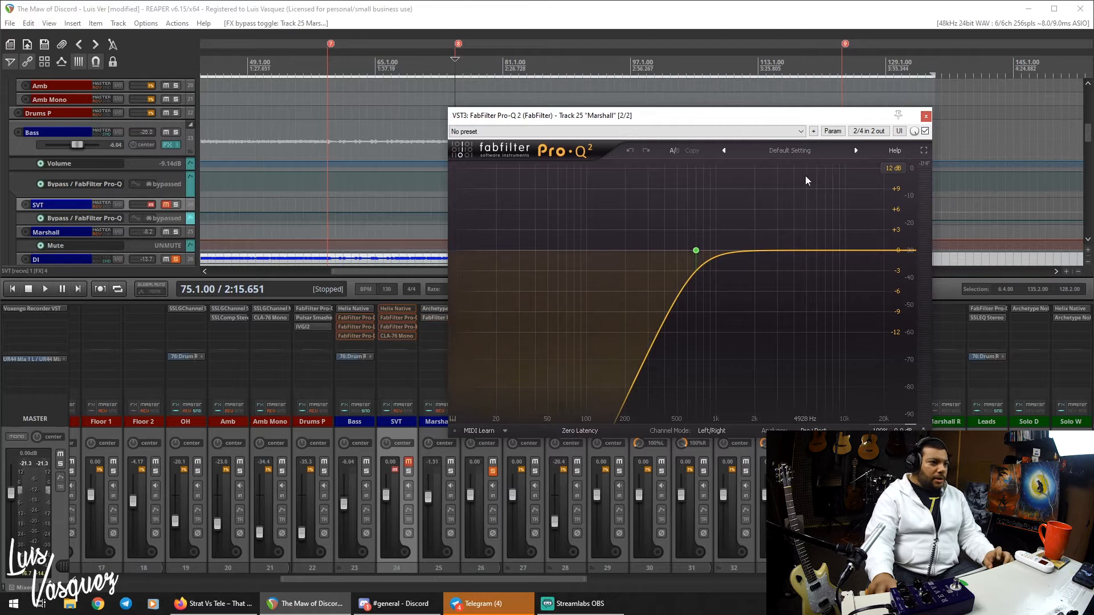
key("space")
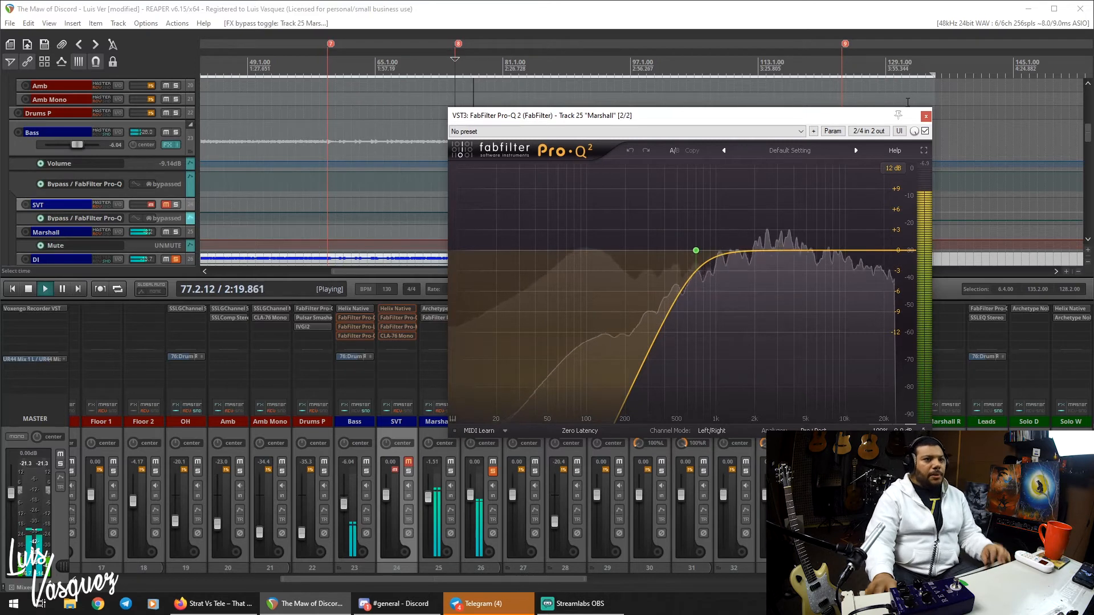
key("space")
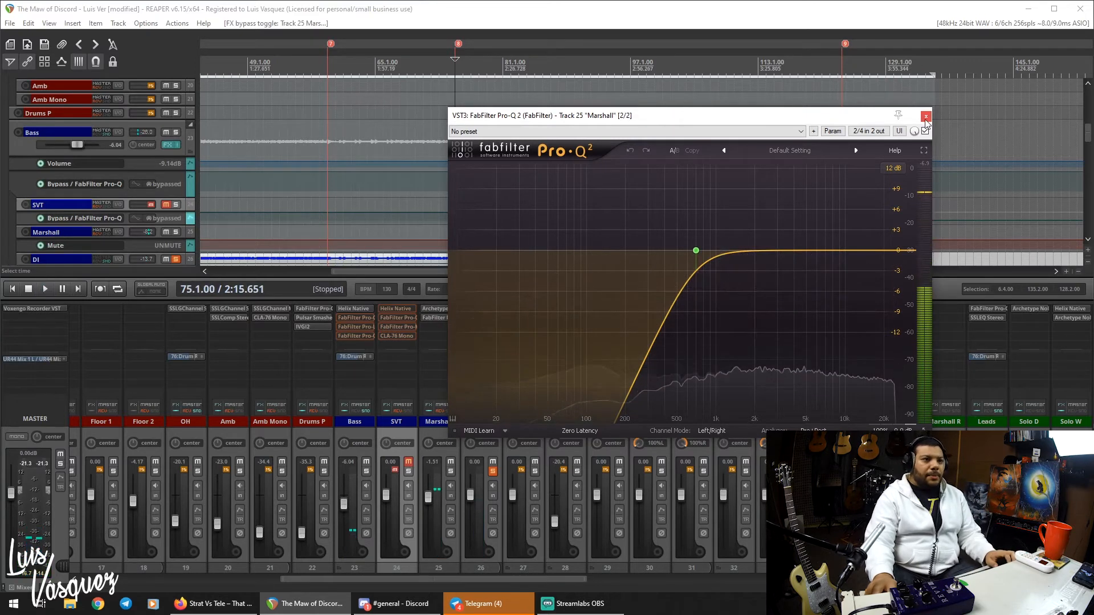
left_click(926, 117)
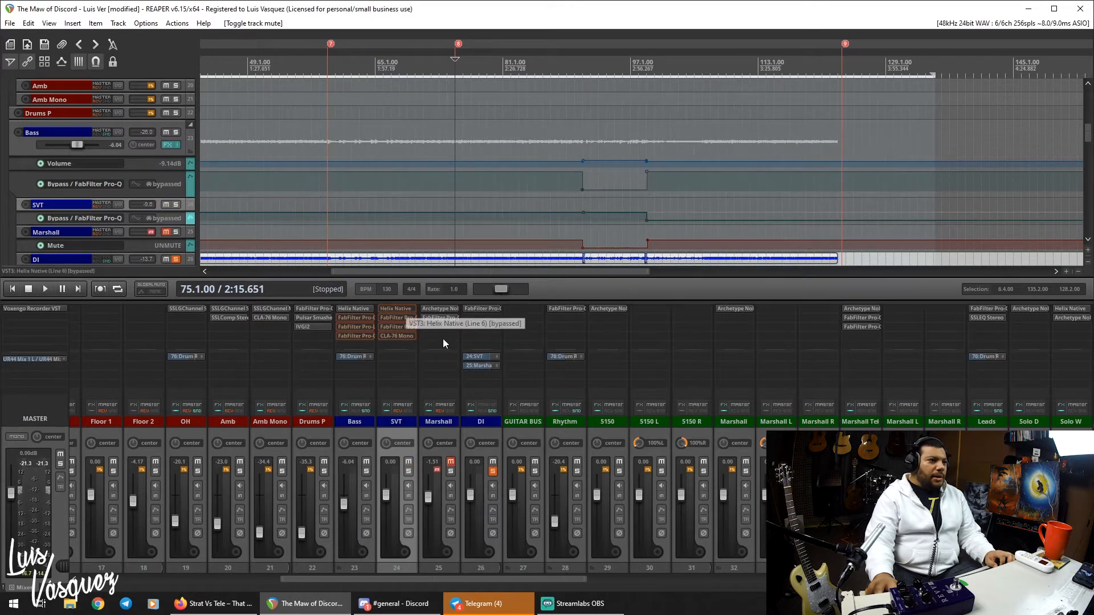
Review Helix Native's Bass Amp preset on the SVT track, enable the plugin, play the track, and close it.
left_click(402, 311)
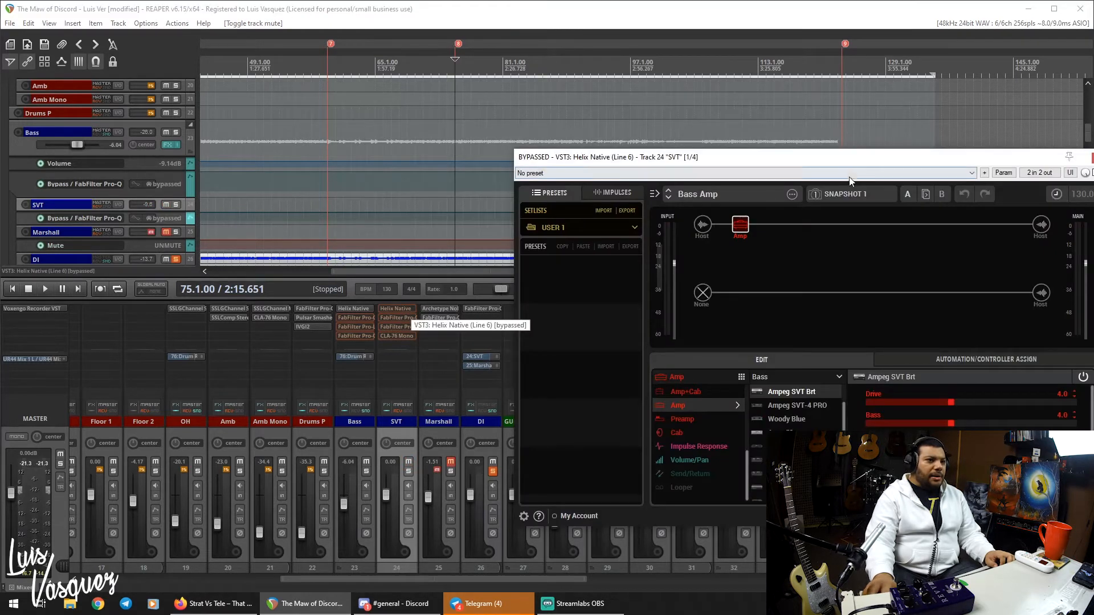
left_click_drag(847, 163, 774, 150)
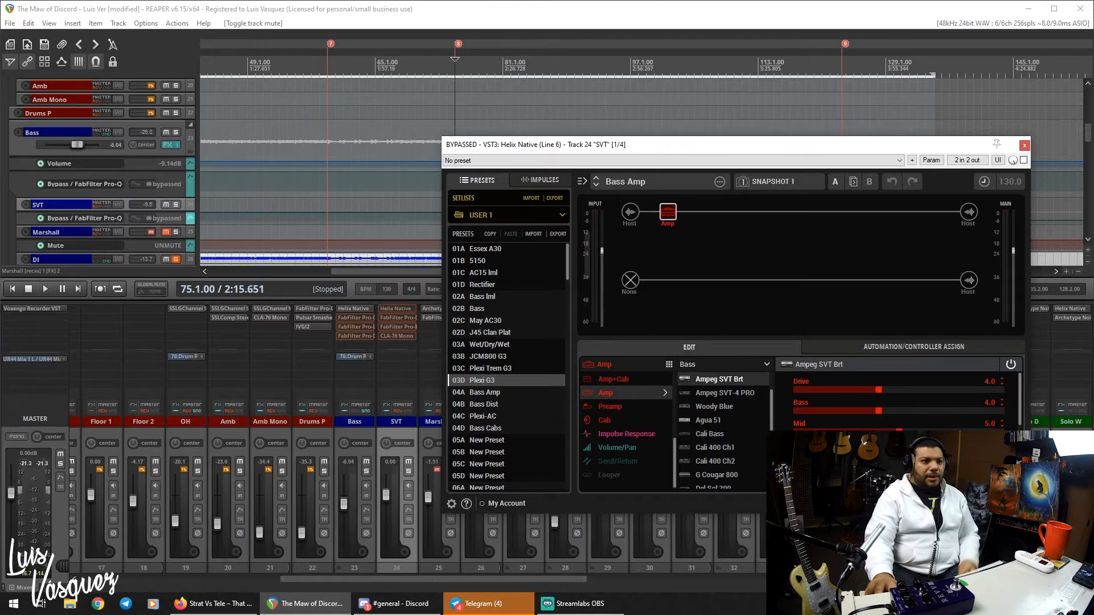
left_click(1023, 160)
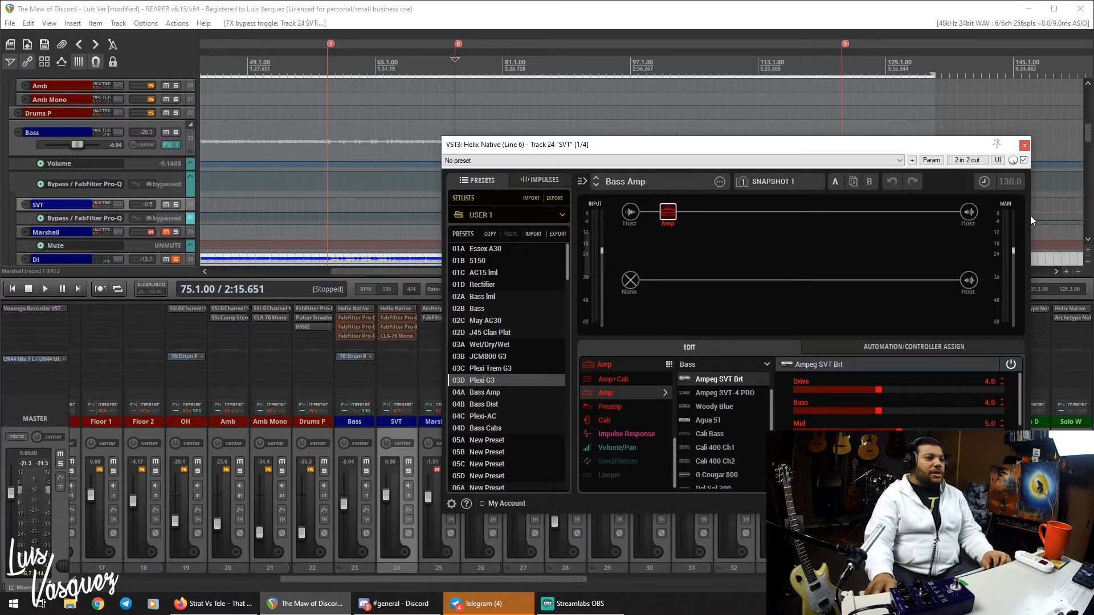
key("space")
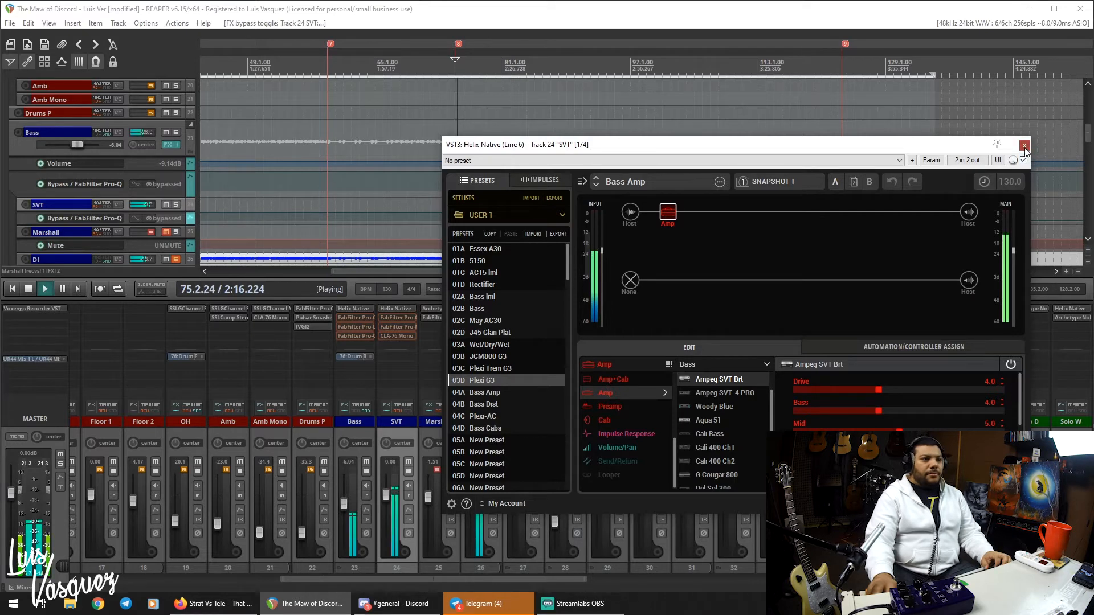
left_click(1024, 145)
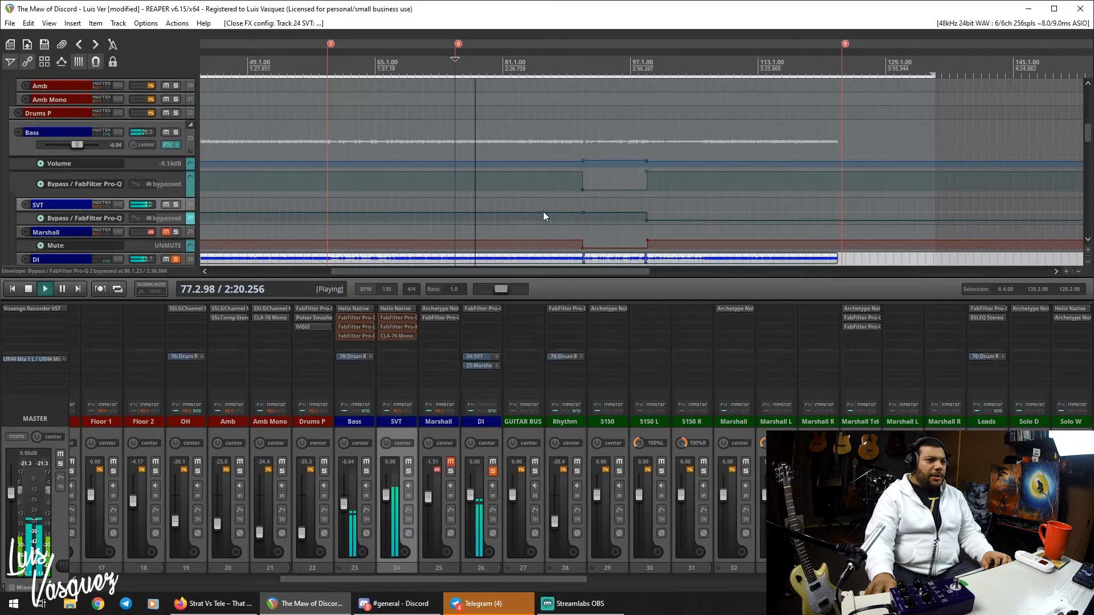
Set the SVT track's FabFilter Pro-Q 2 high cut to 700 Hz and its bypass envelope before the middle section to normal.
left_click(402, 318)
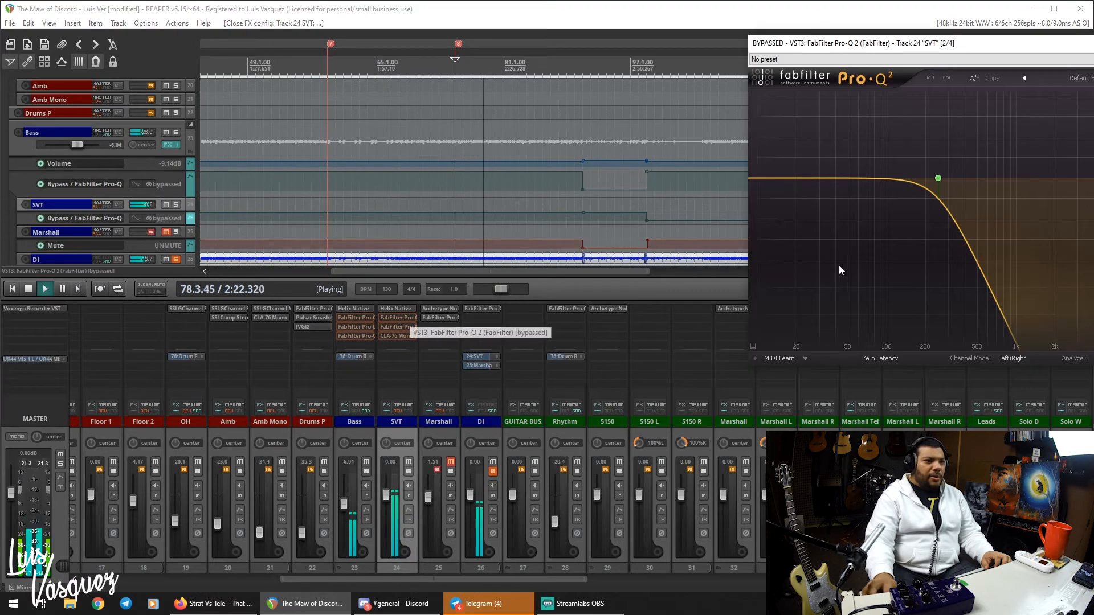
mouse_move(939, 177)
double_click(886, 298)
type("700")
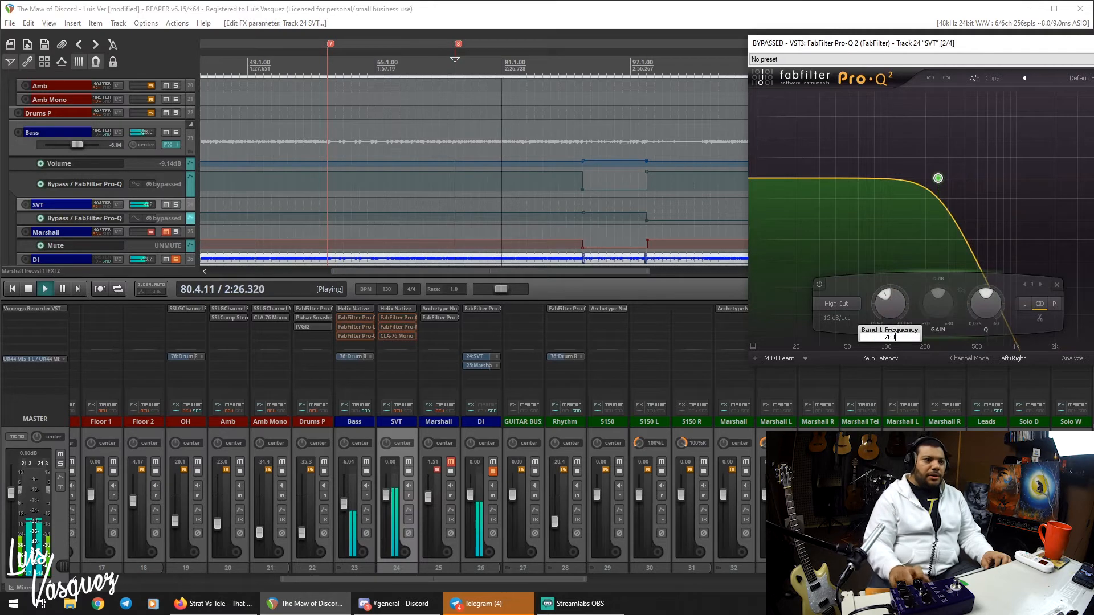
key("Return")
left_click_drag(1083, 46, 843, 74)
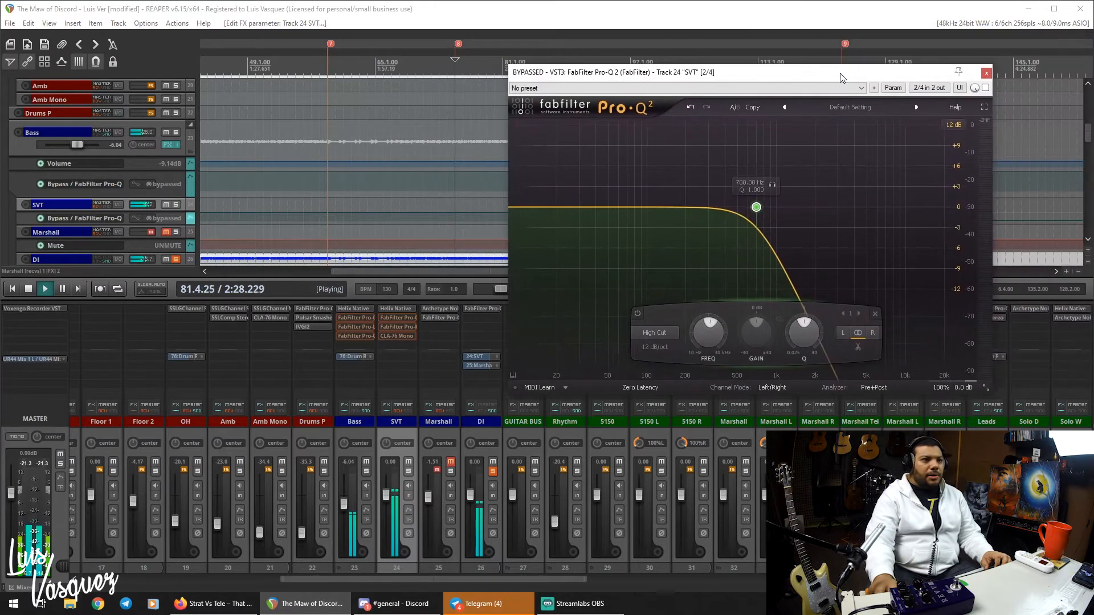
left_click(986, 72)
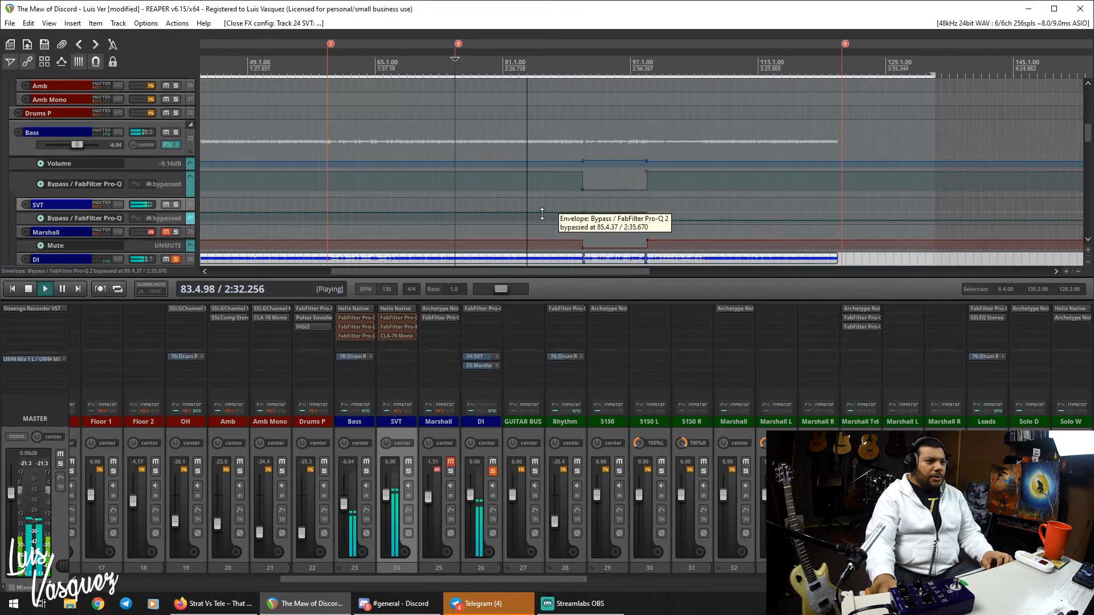
left_click_drag(541, 213, 541, 232)
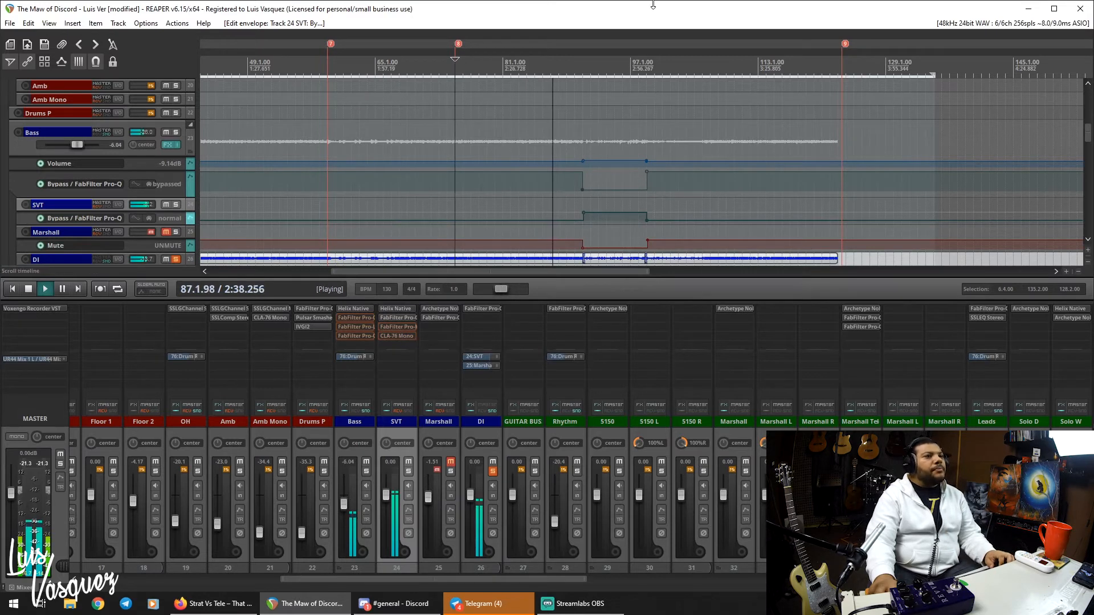
key("space")
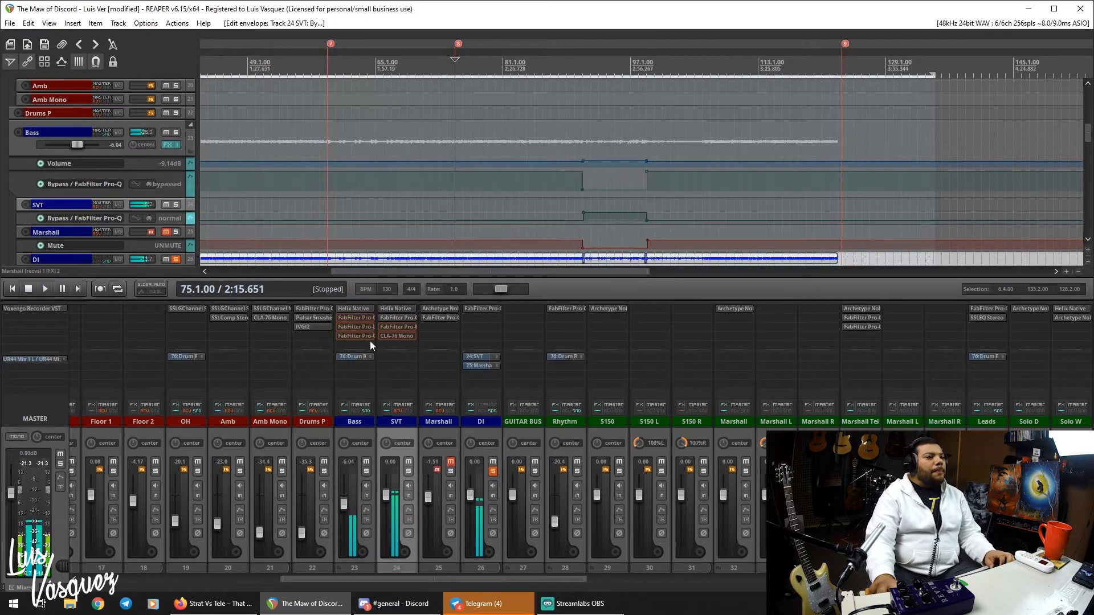
Review FabFilter Pro-MB on the SVT track, enable it during playback, and close it.
left_click(405, 325)
left_click_drag(982, 46, 787, 80)
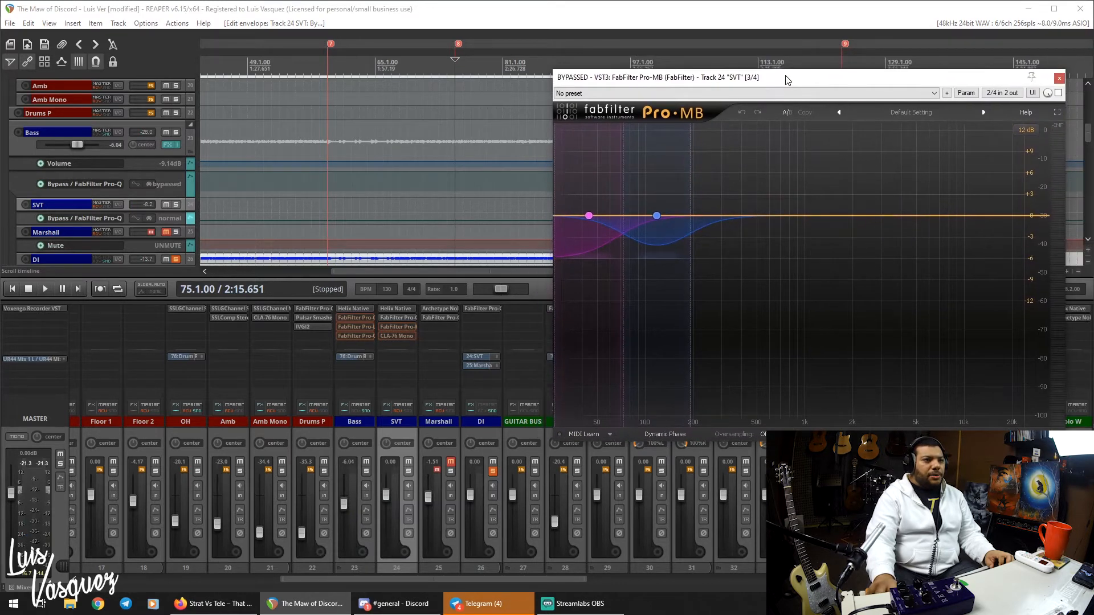
left_click(658, 21)
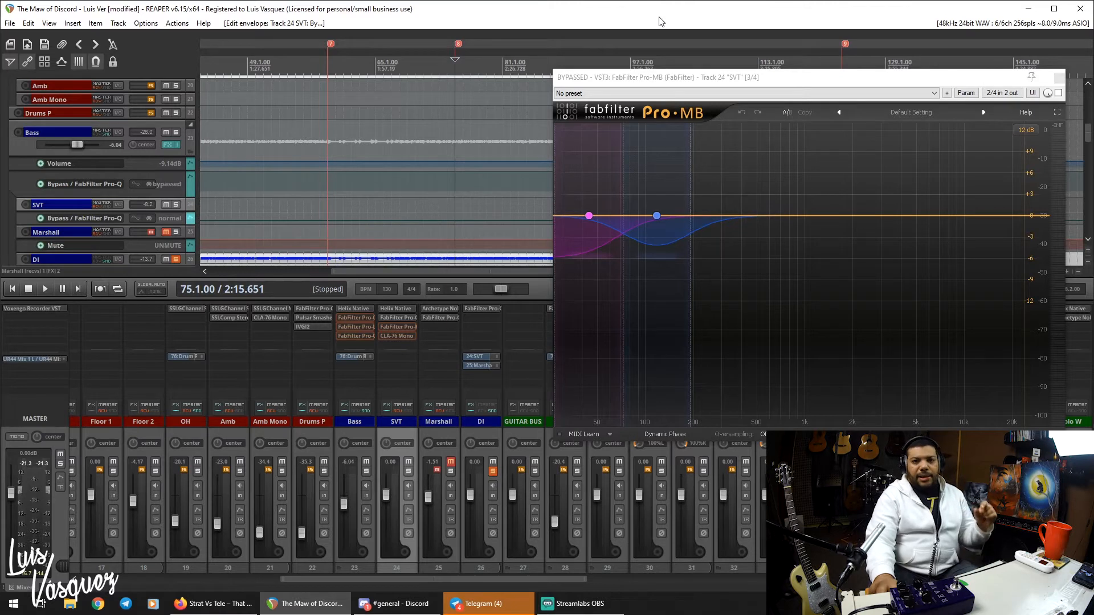
key("space")
left_click(1058, 92)
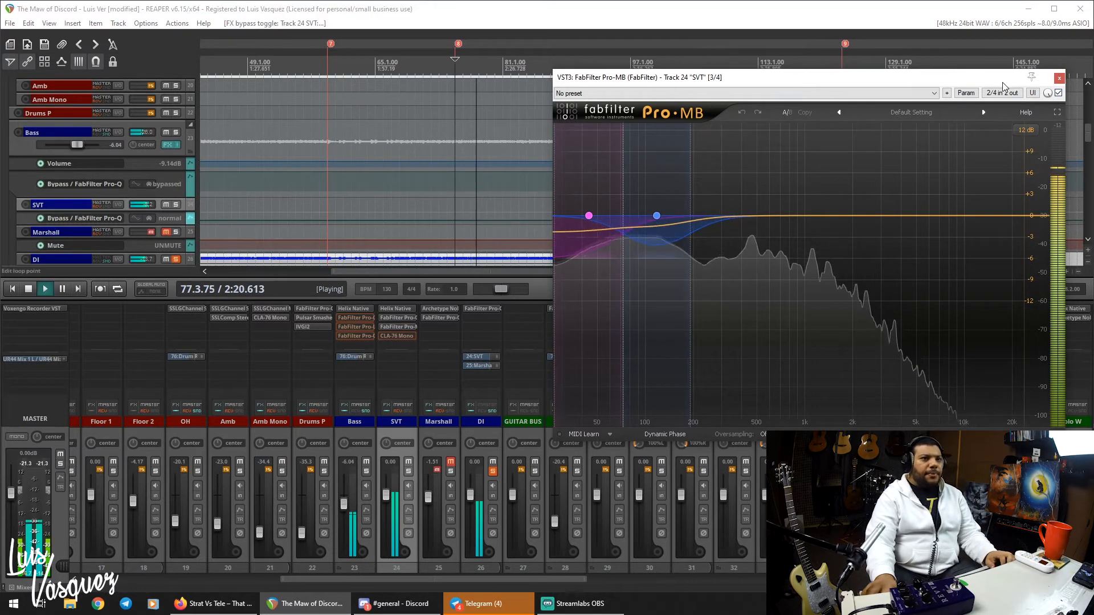
left_click(1059, 77)
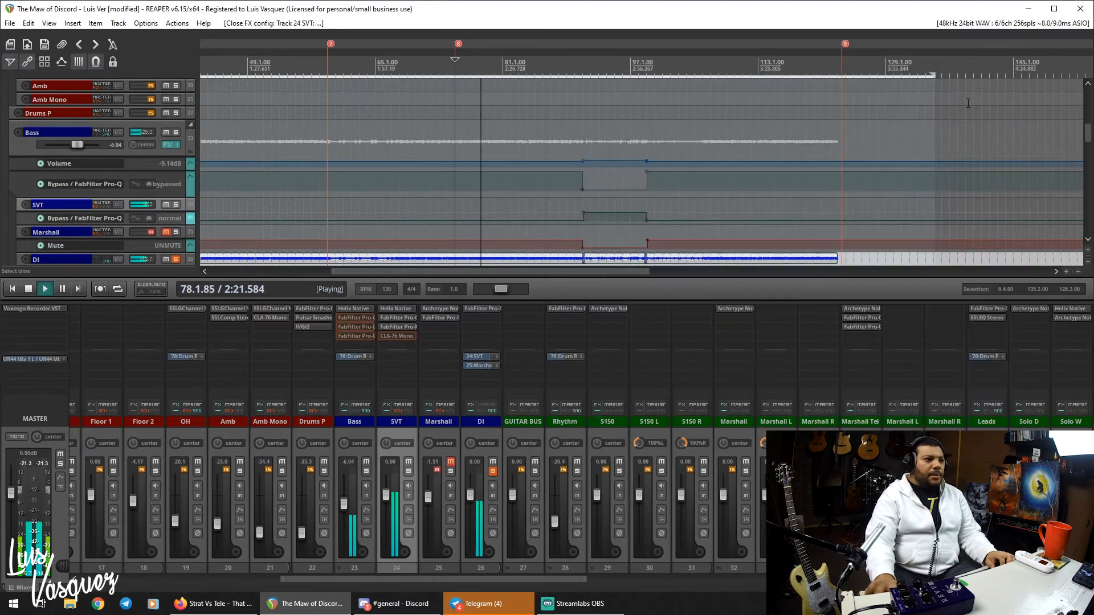
Enable the CLA-76 Mono compressor on the SVT track during playback, stop playback, and close the plugin.
left_click(401, 336)
left_click_drag(1004, 50, 683, 118)
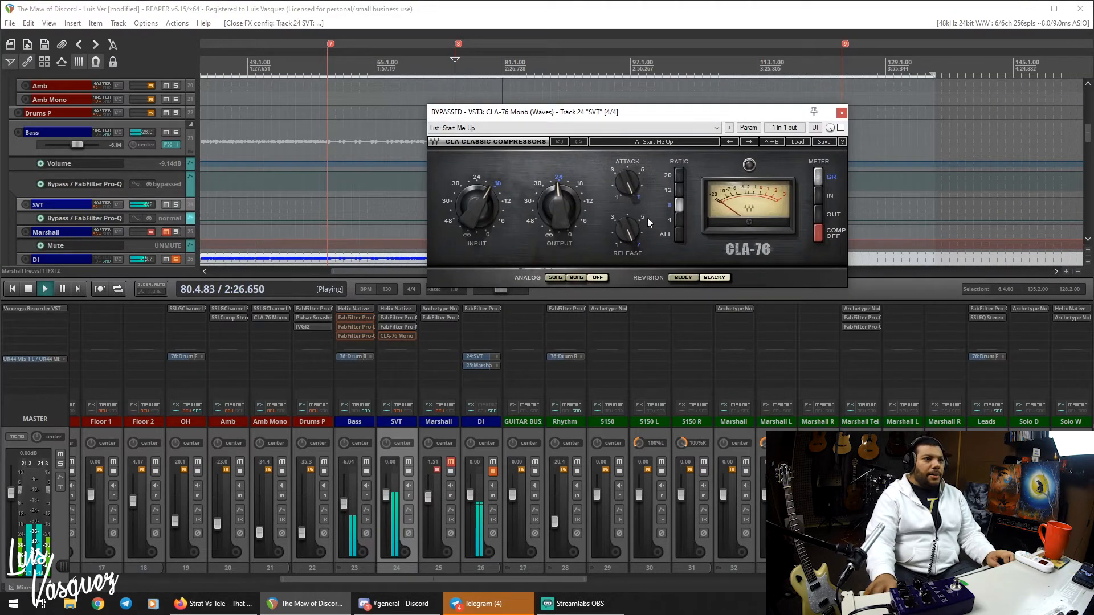
left_click(841, 127)
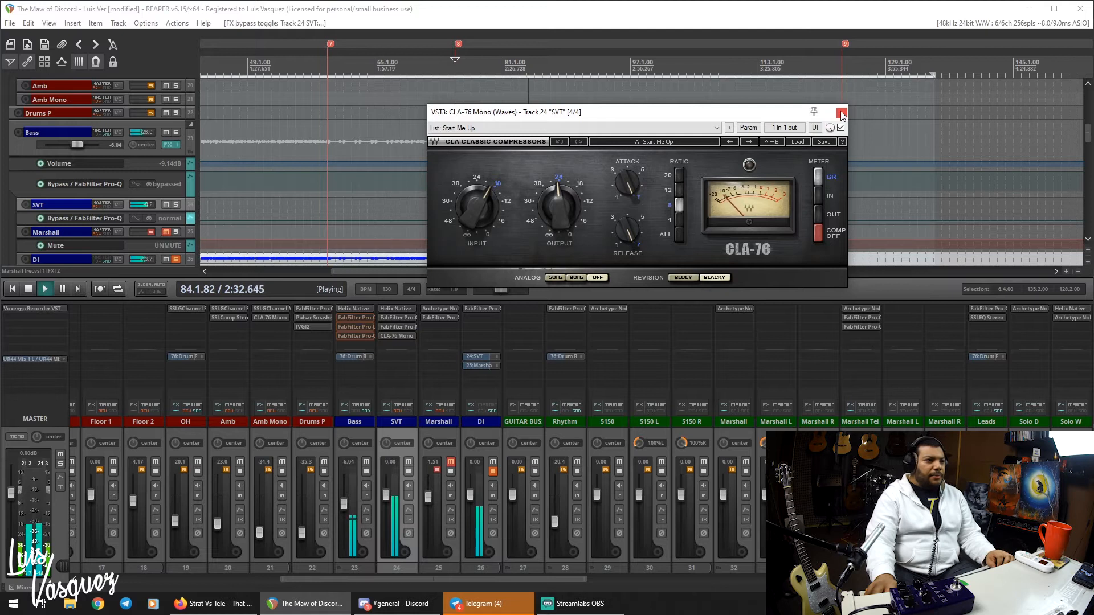
key("space")
left_click(842, 114)
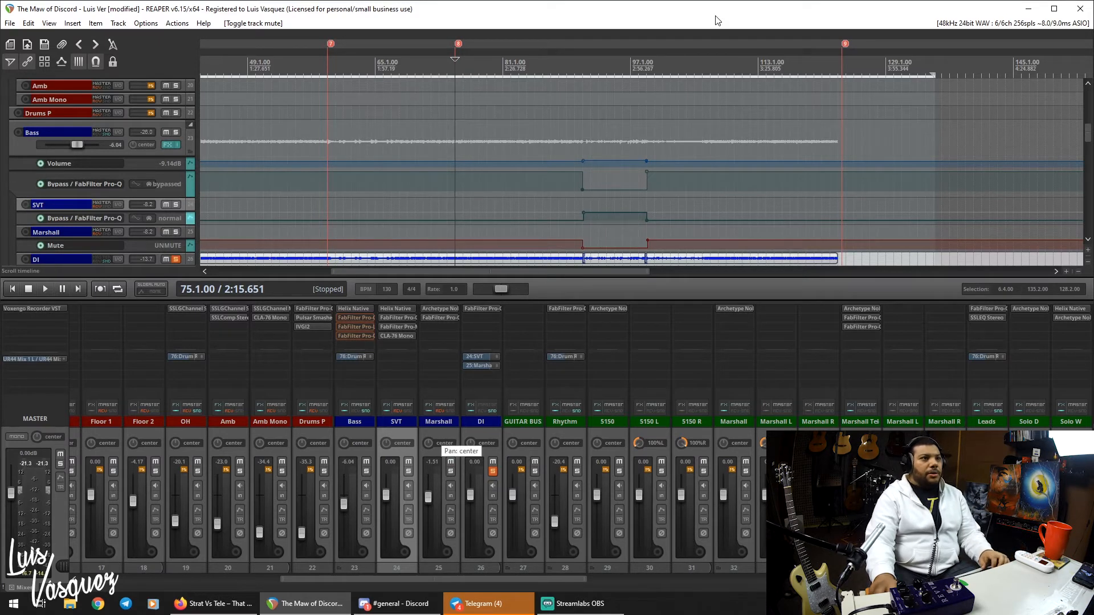
Play the bass section, muting and unmuting the SVT track and the Marshall track in turn to compare them, and stop playback.
key("space")
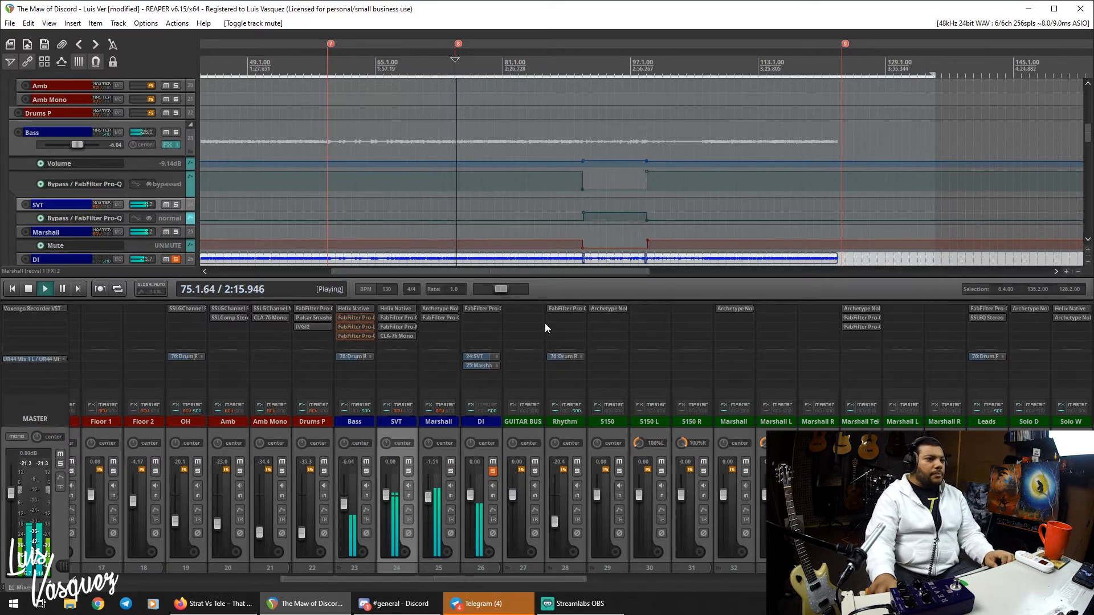
left_click(408, 465)
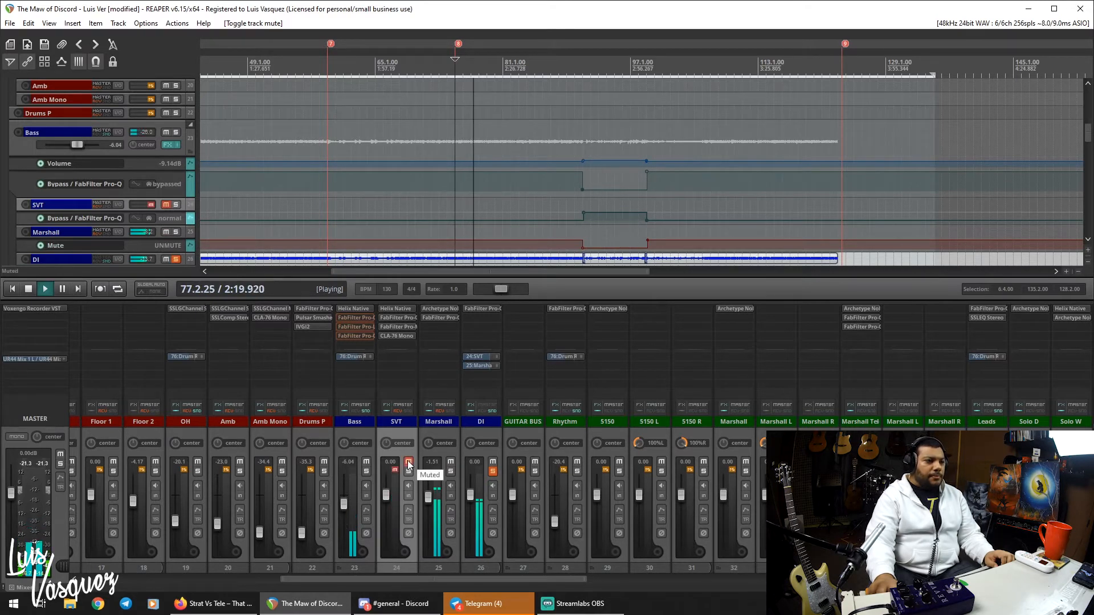
left_click(408, 465)
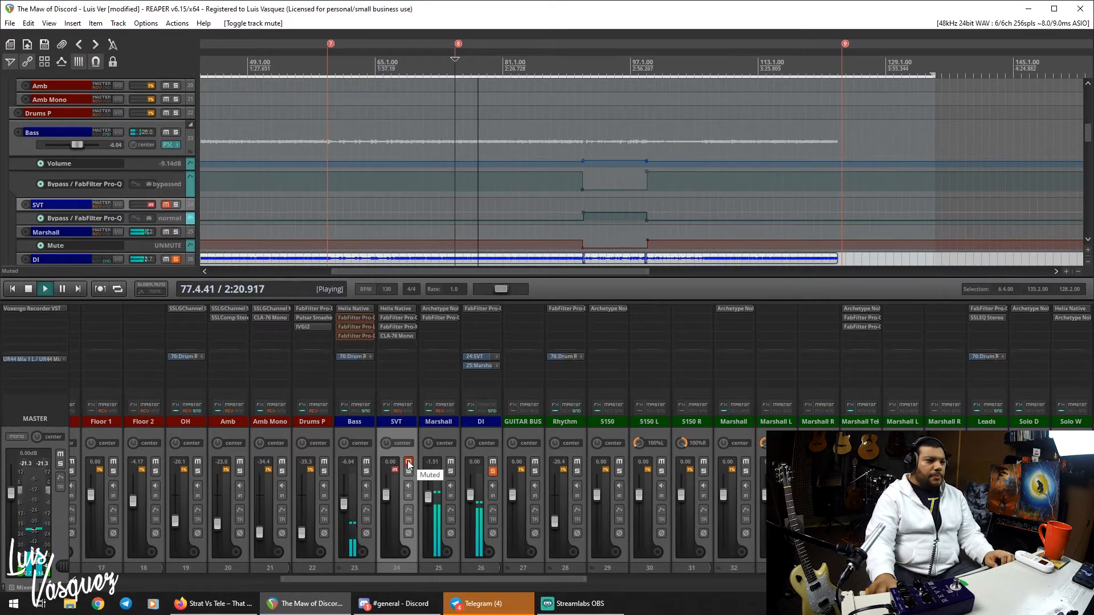
left_click(452, 462)
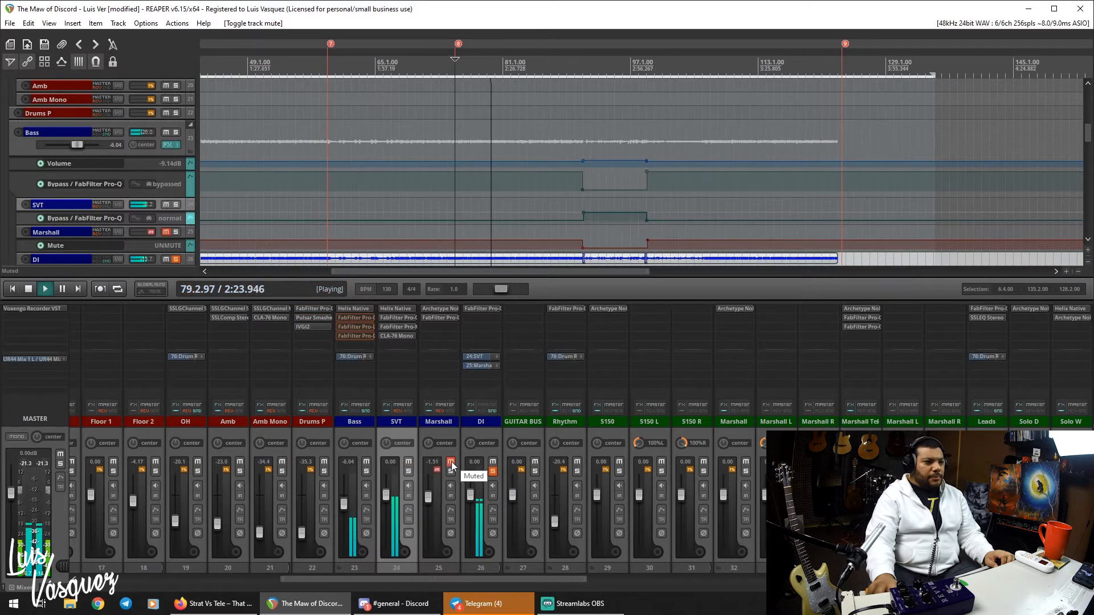
left_click(451, 463)
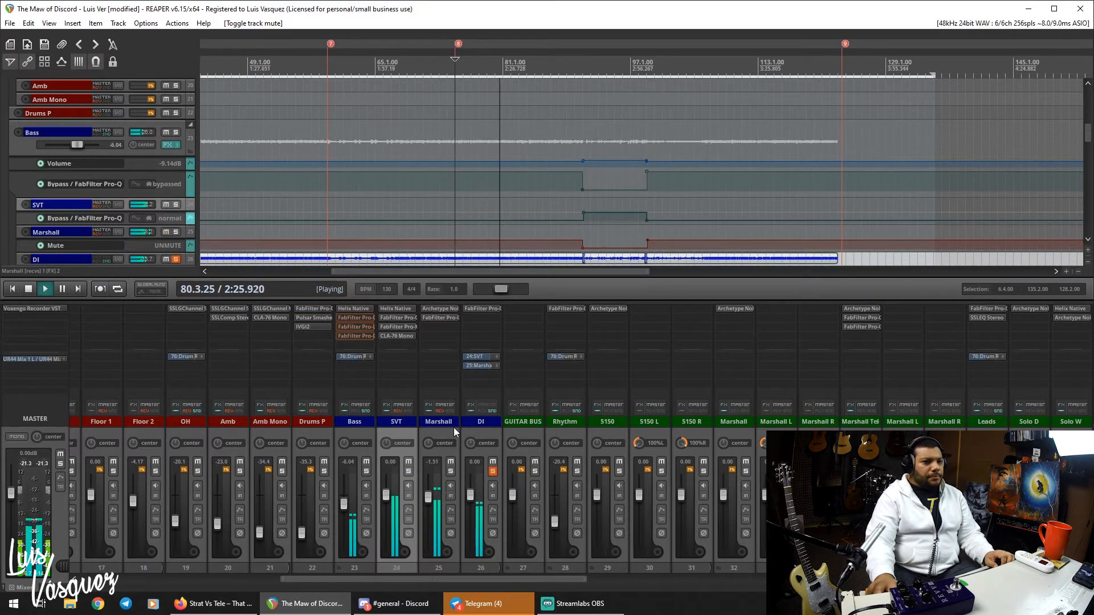
key("space")
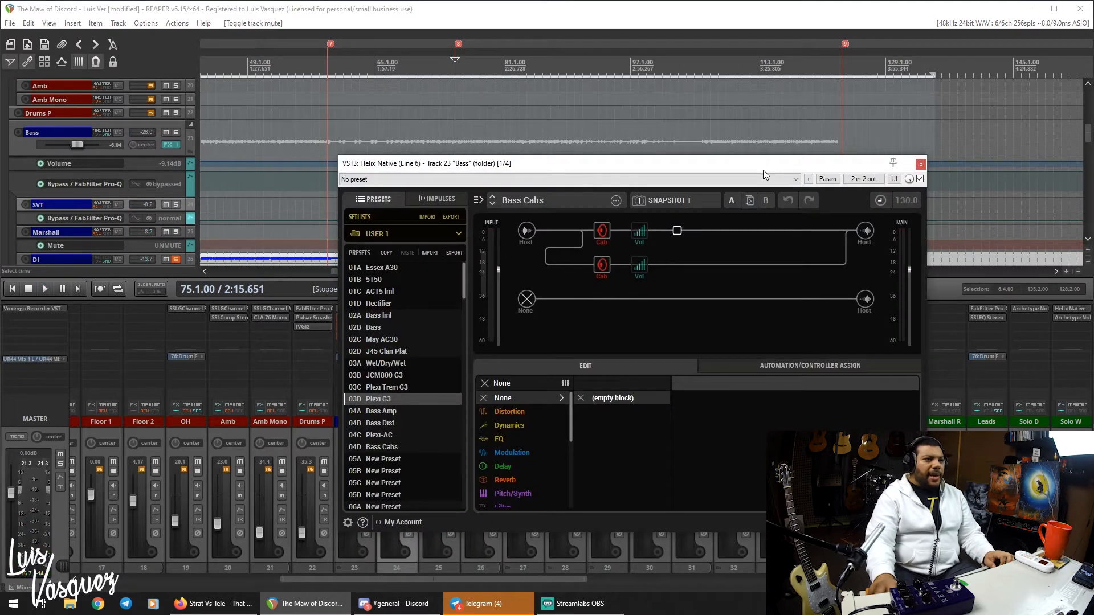
Examine the two 8x10 Ampeg SVT E cab blocks in Helix Native's Bass Cabs preset on the Bass track, and close it.
left_click_drag(764, 169, 704, 142)
left_click(542, 207)
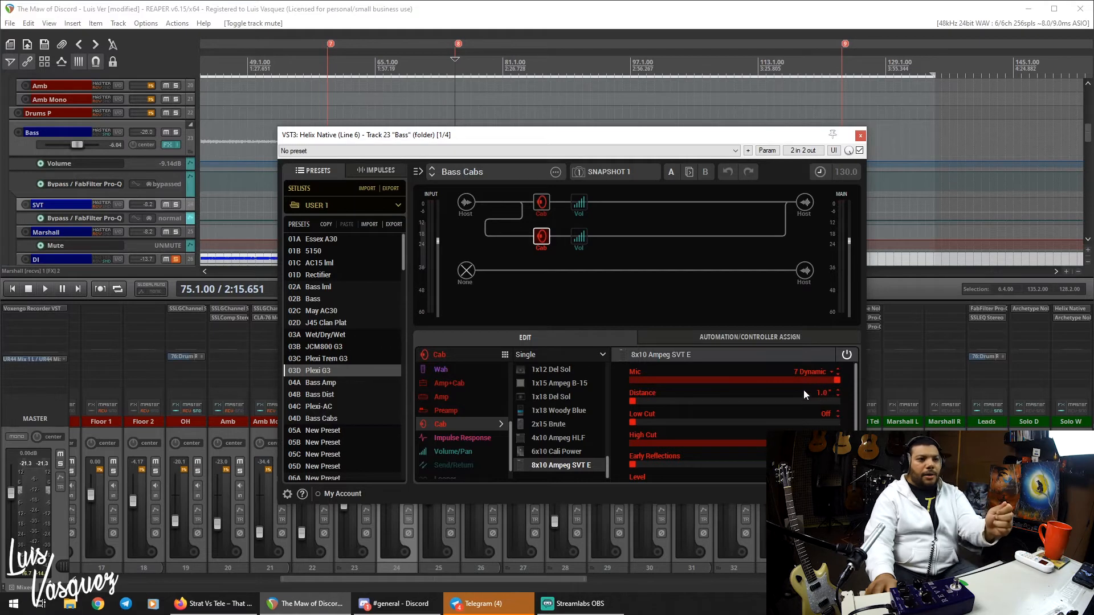
mouse_move(538, 240)
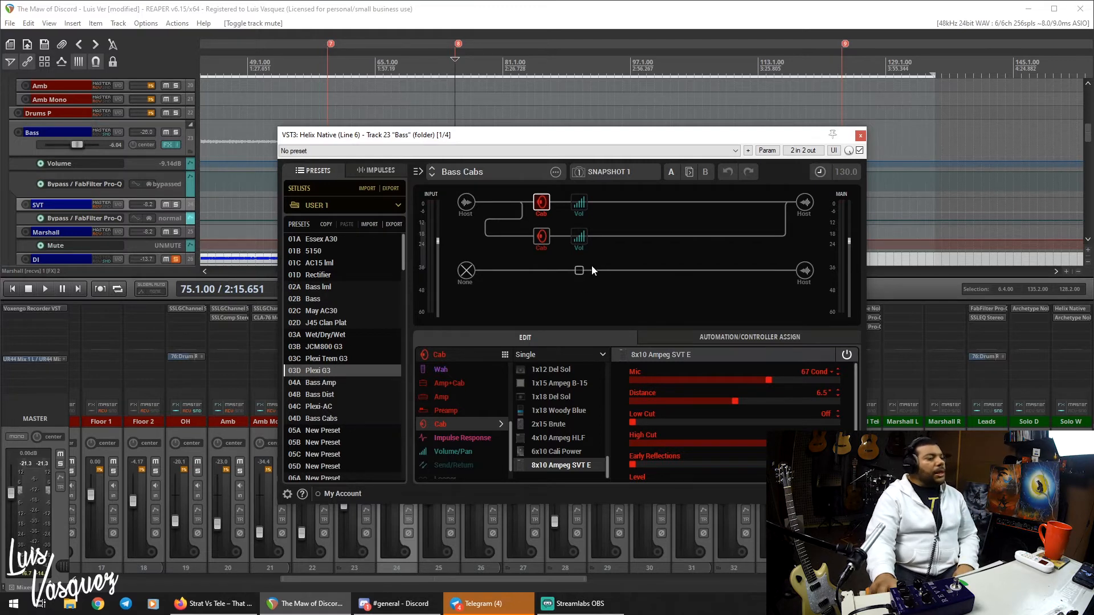
left_click(861, 137)
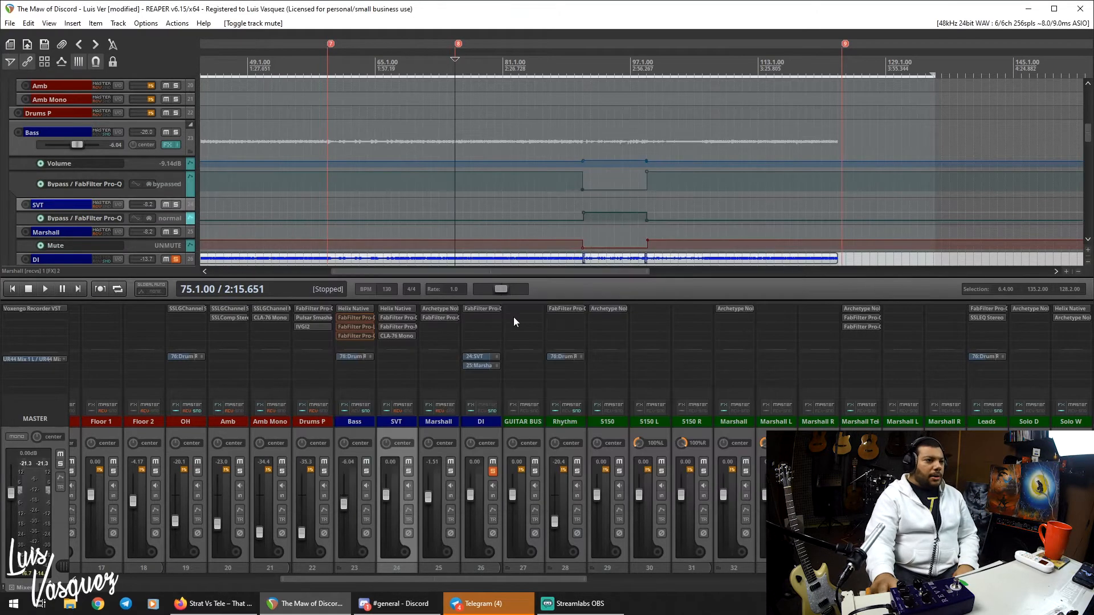
Review the cut and boost bands of the bypassed FabFilter Pro-Q 3 on the Bass track, and close the plugin.
left_click(357, 318)
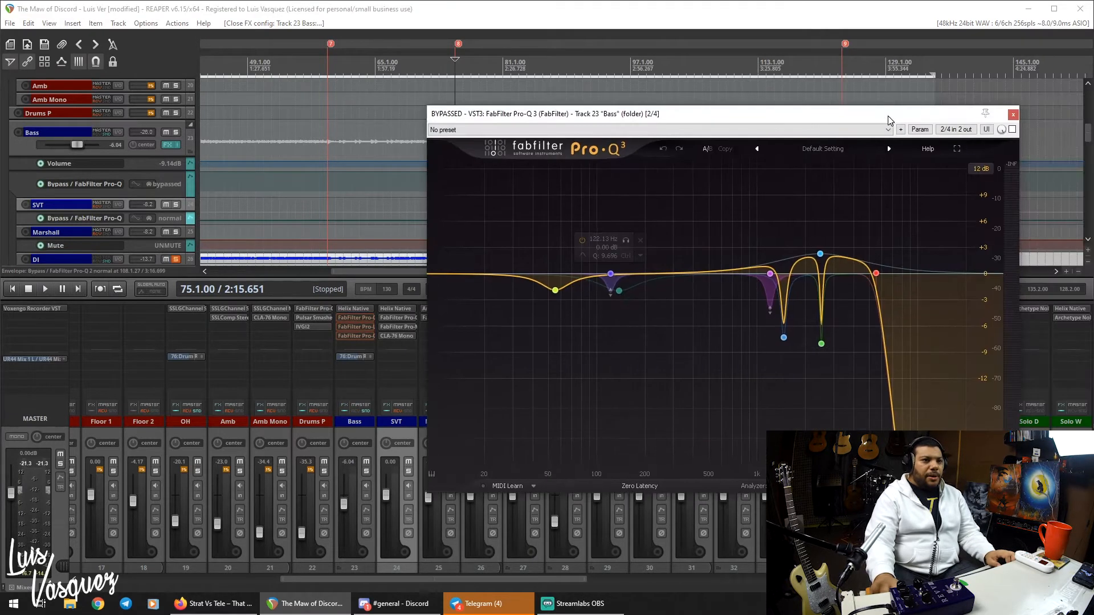
left_click(821, 344)
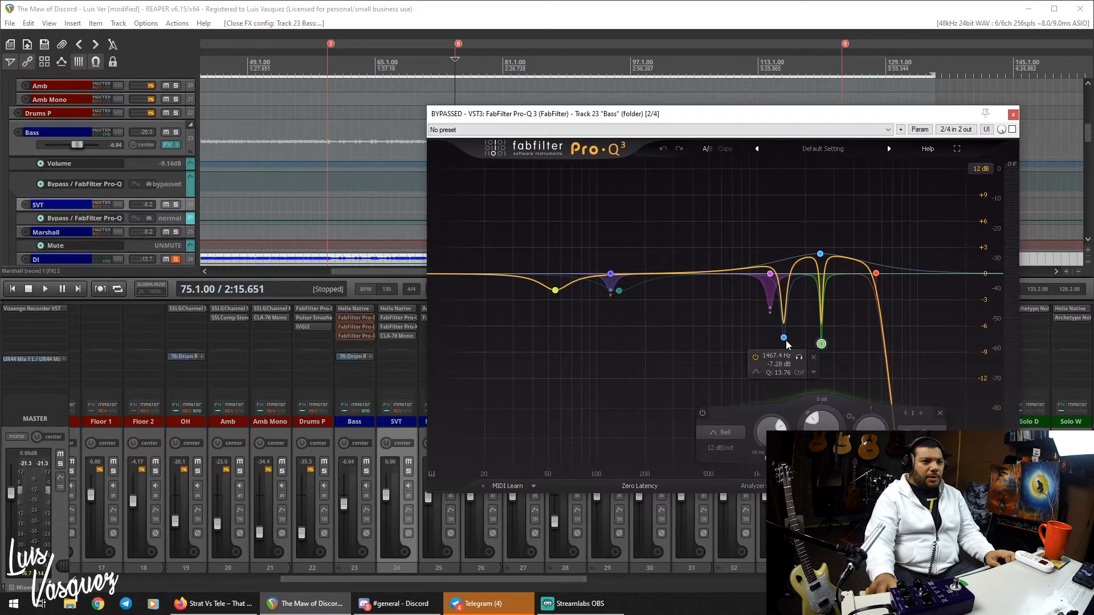
left_click(784, 338)
left_click(770, 275)
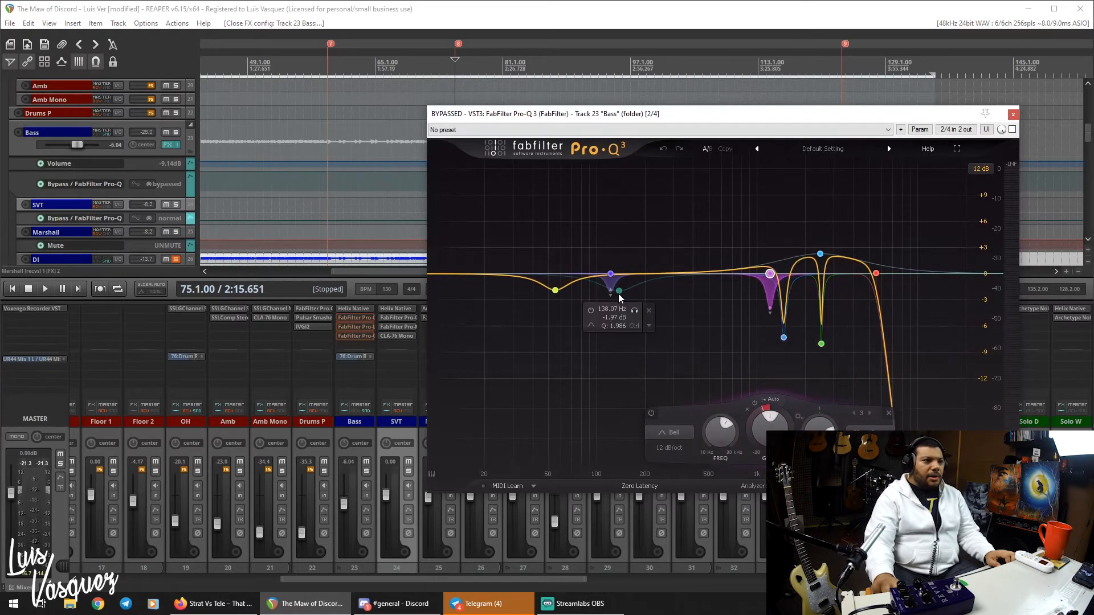
left_click(556, 290)
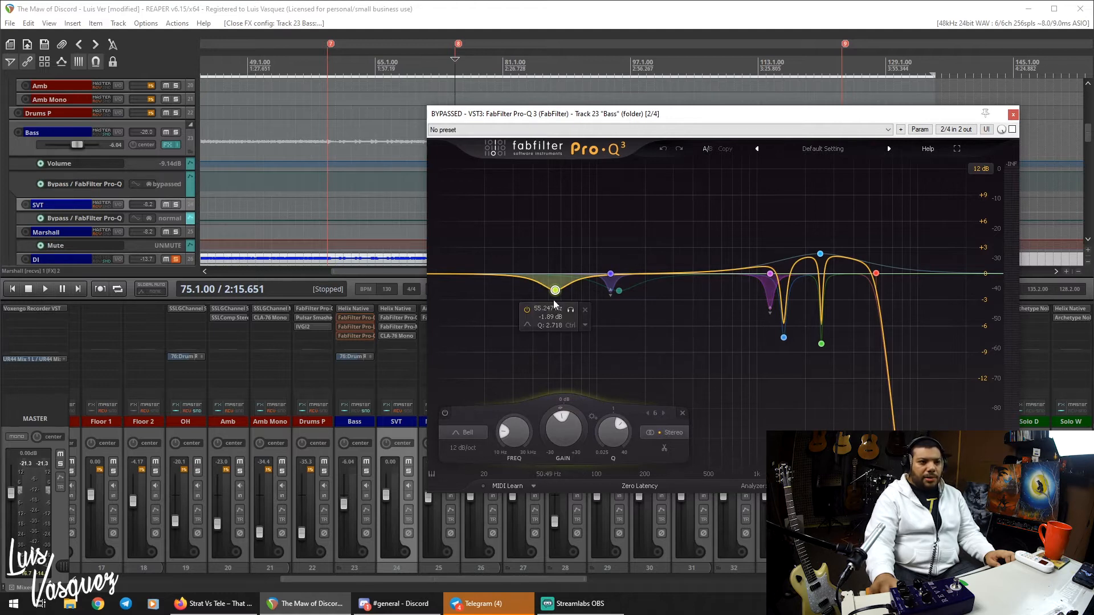
left_click(820, 254)
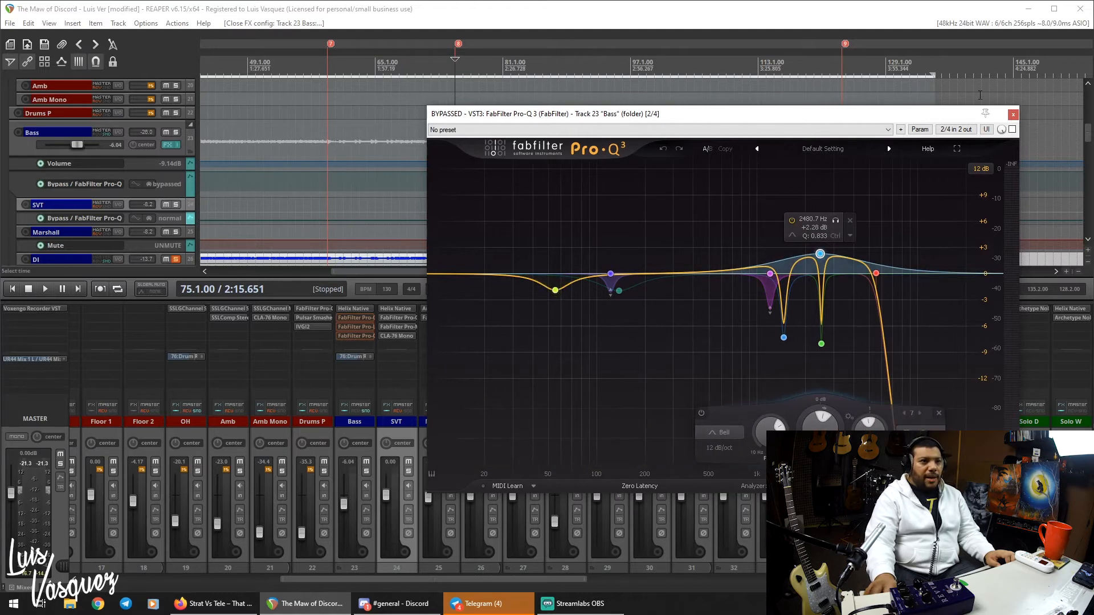
left_click(1013, 115)
Compare and enable FabFilter Pro-Q 3 on the Bass track during playback with its analyzer open, close the plugin, and stop playback.
key("space")
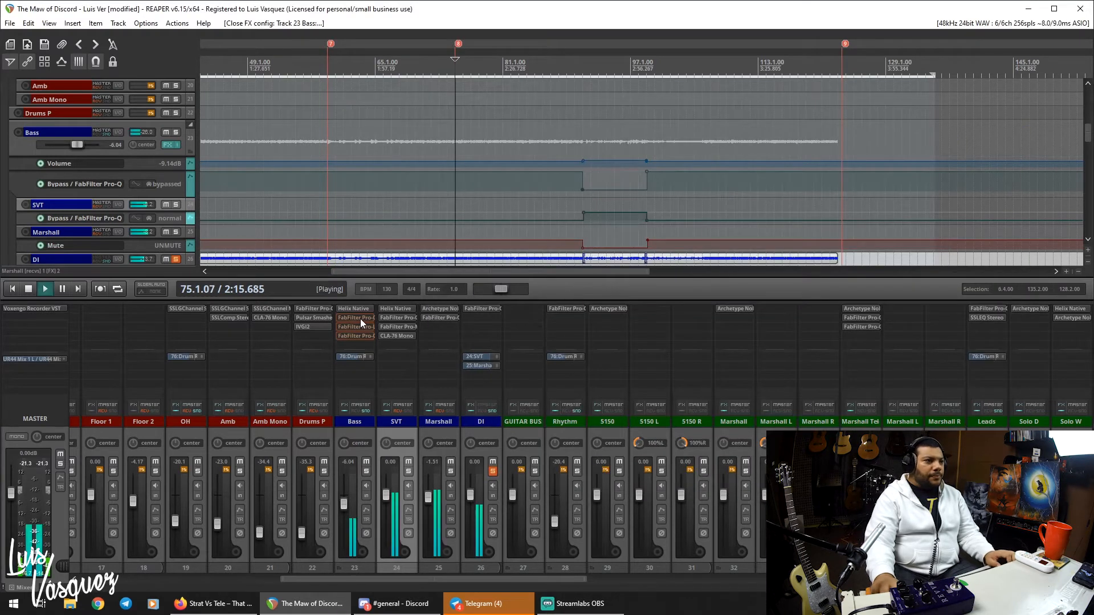
left_click(361, 318, "shift")
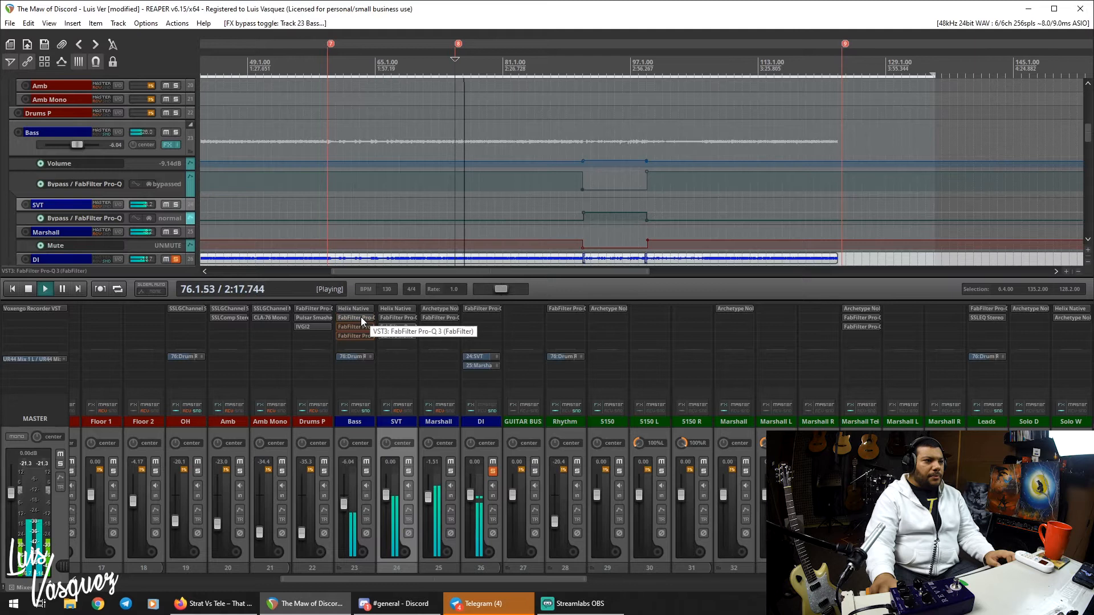
left_click(361, 317)
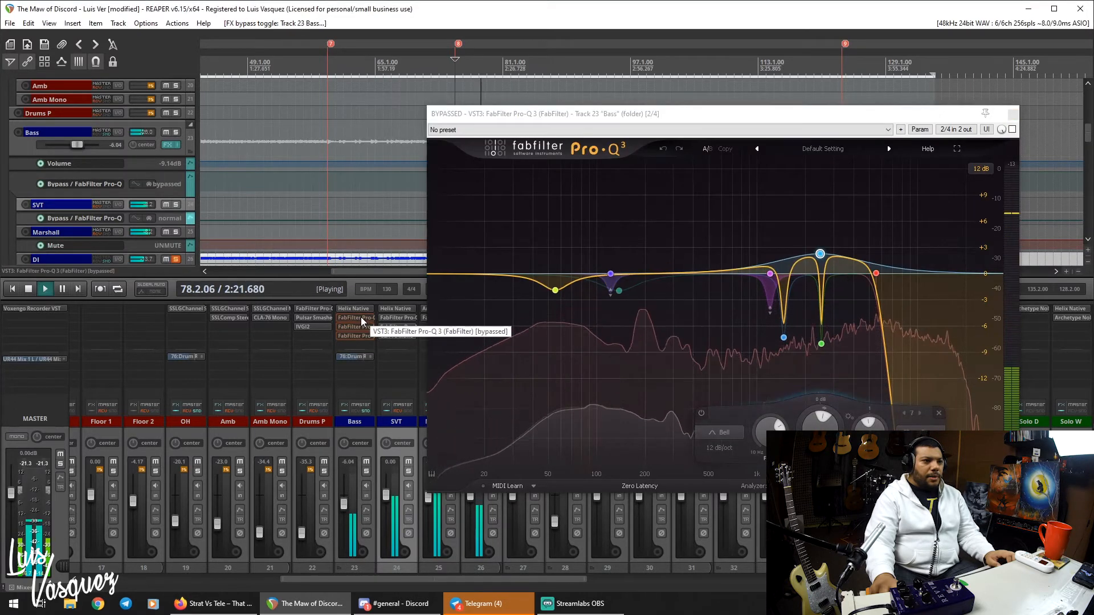
key("space")
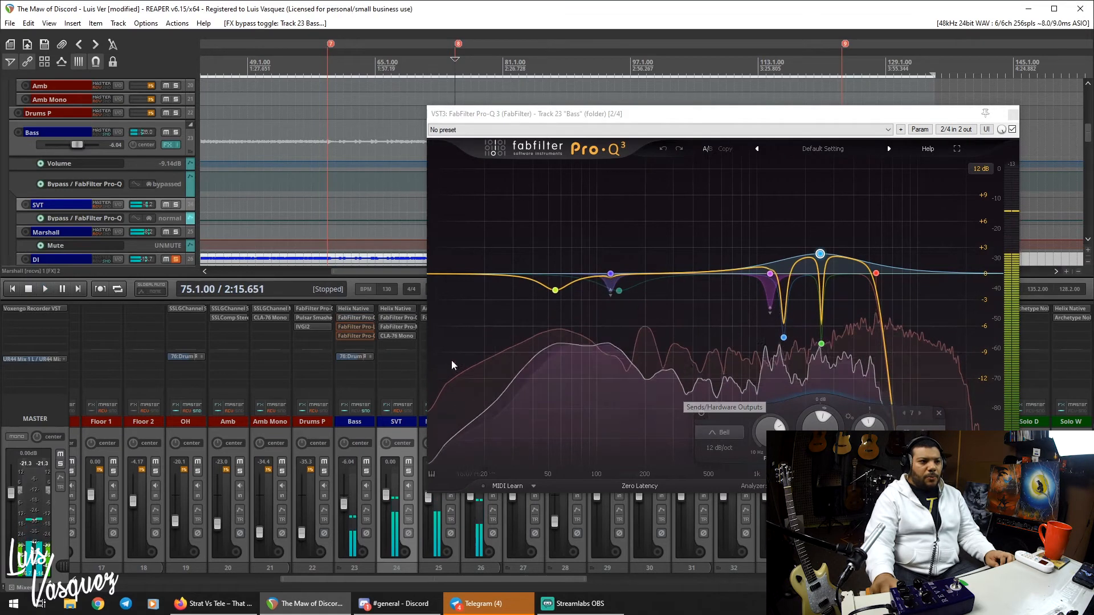
key("space")
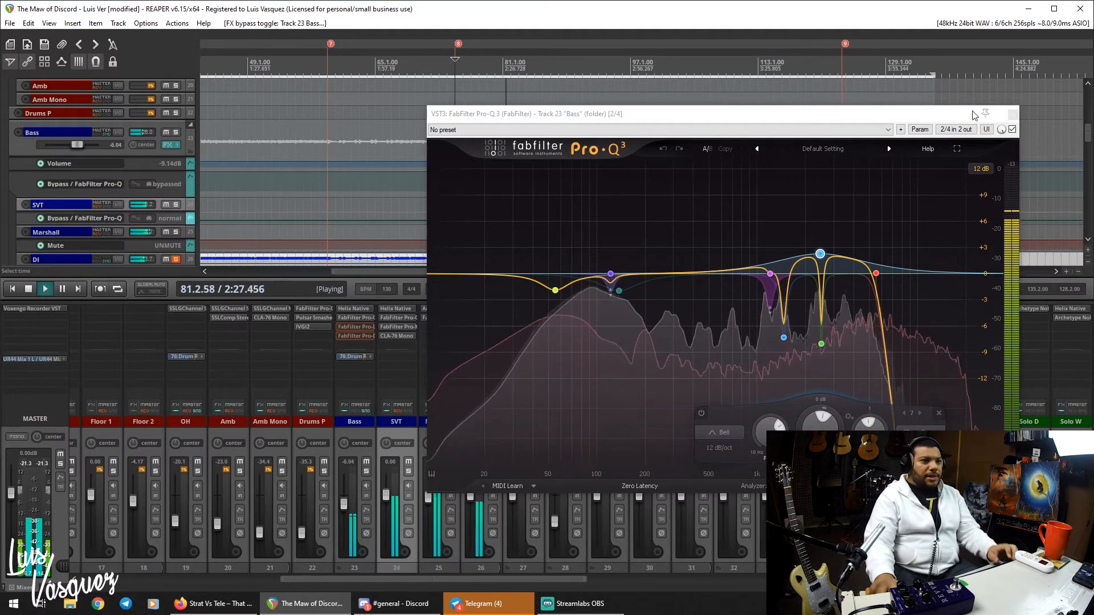
left_click(1013, 114)
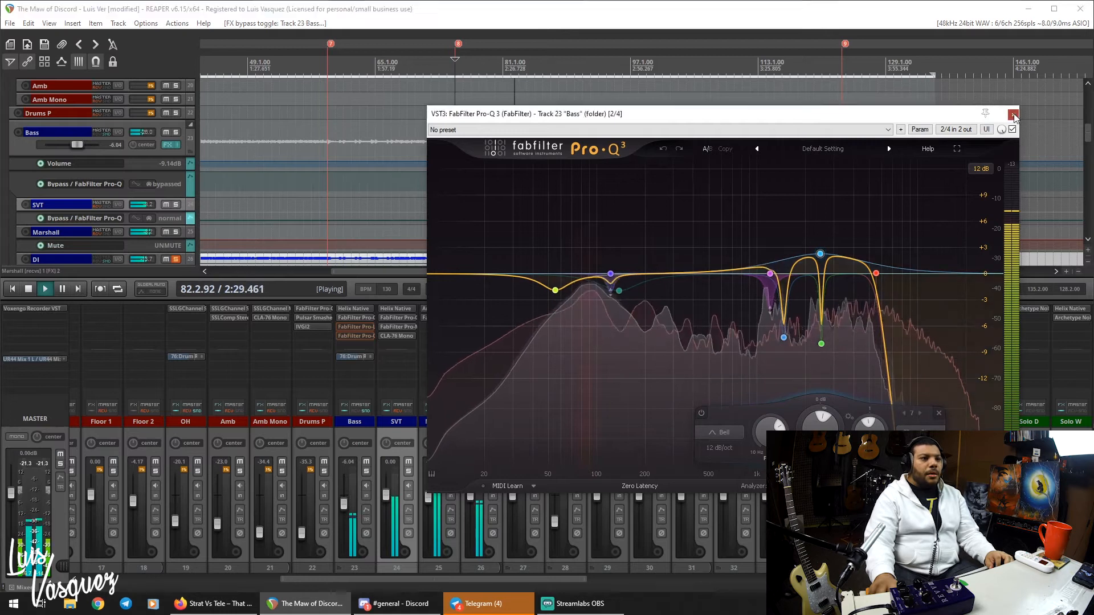
key("space")
Open the bypassed FabFilter Pro-L 2 on the Bass track and move its window fully into view for review.
left_click(361, 327)
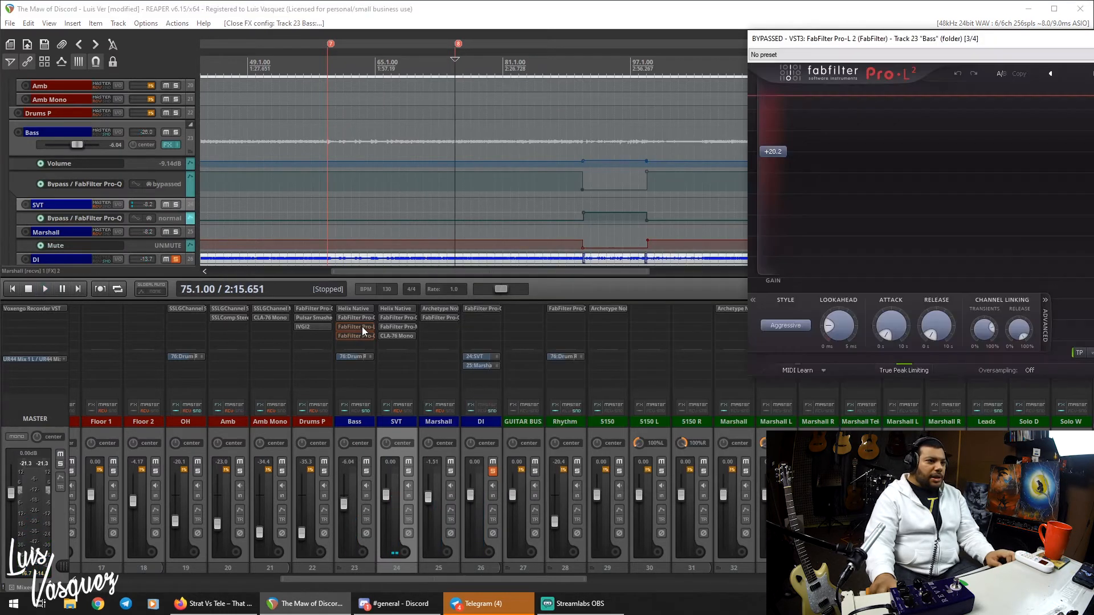
left_click_drag(871, 48, 591, 122)
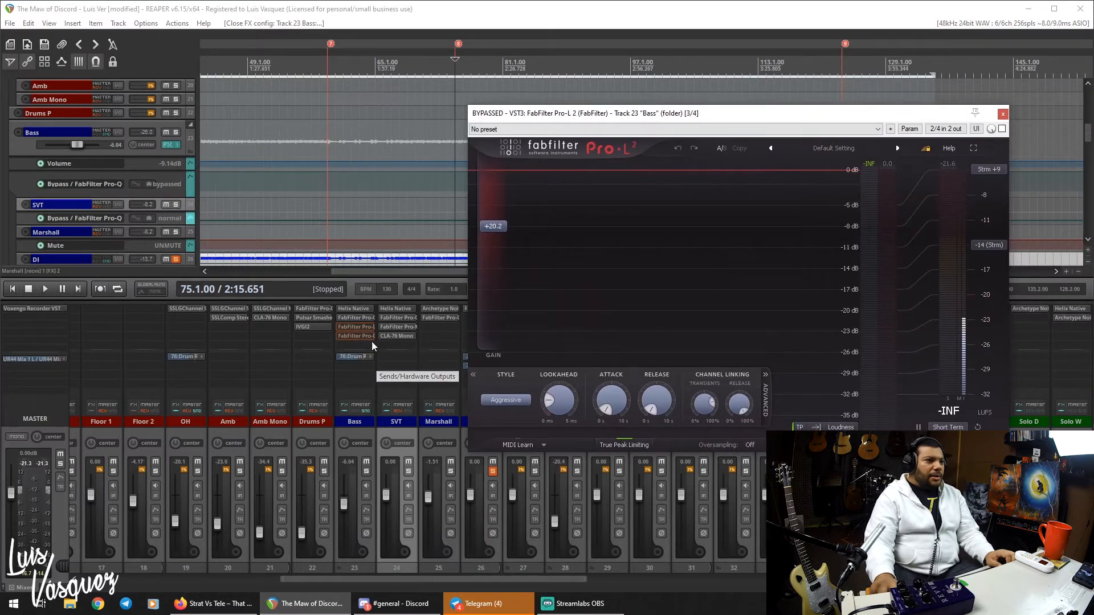
Enable the bypassed FabFilter Pro-L 2 on the Bass track during playback, and close its window.
key("space")
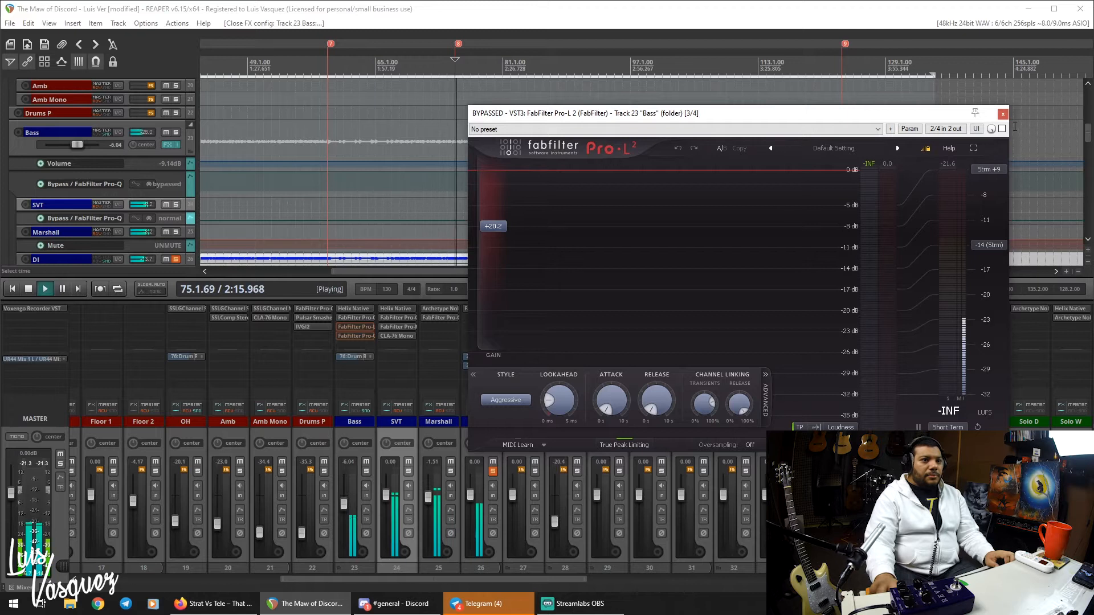
left_click(1003, 129)
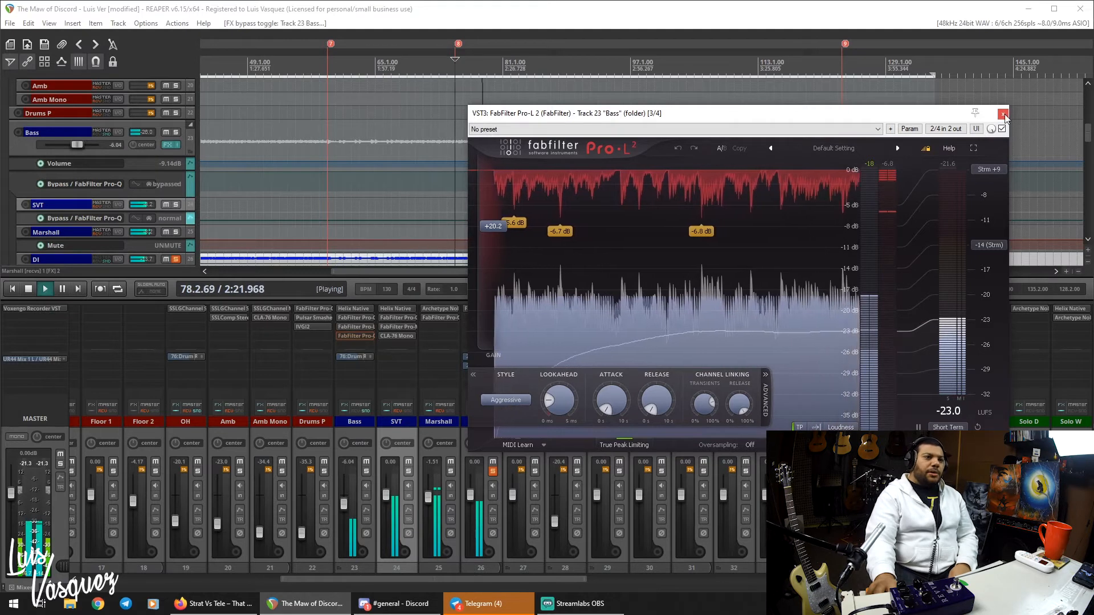
left_click(1003, 116)
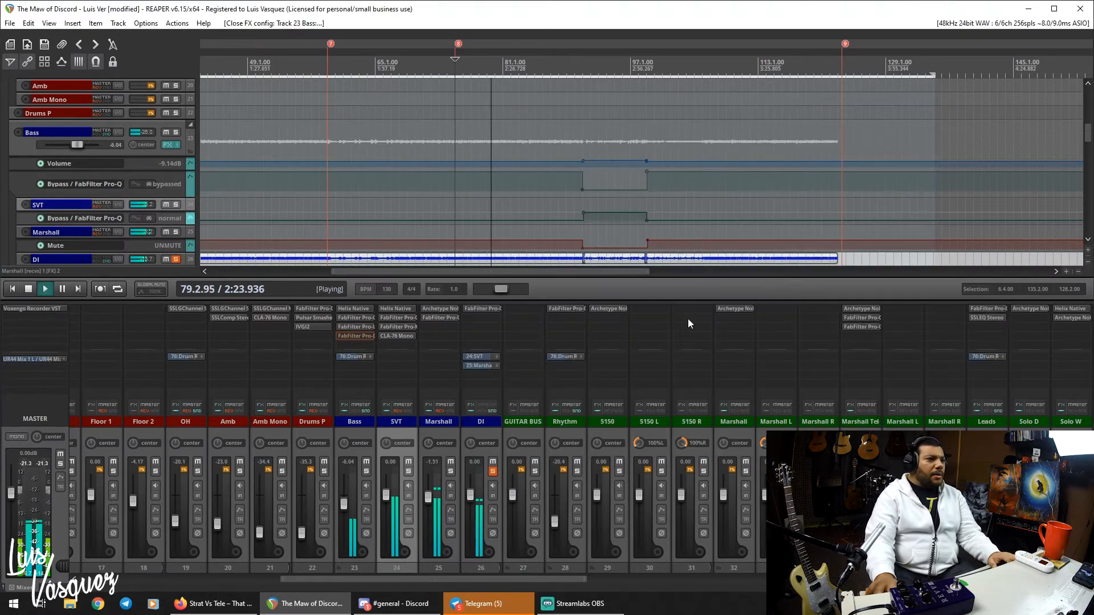
key("space")
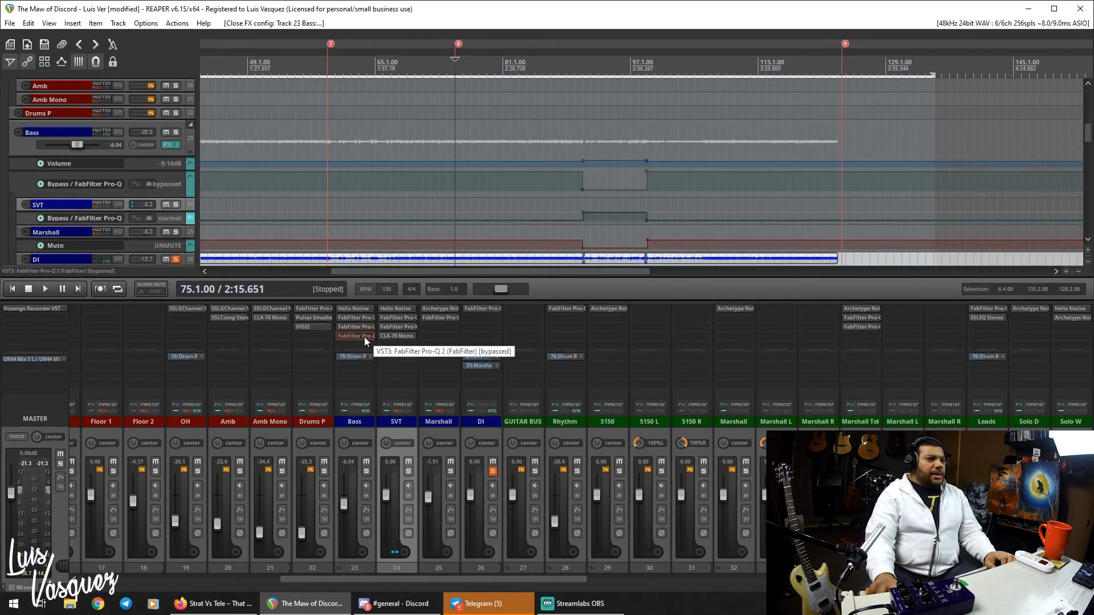
Examine the three EQ bands of the bypassed FabFilter Pro-Q 2 on the Bass track.
left_click(365, 337)
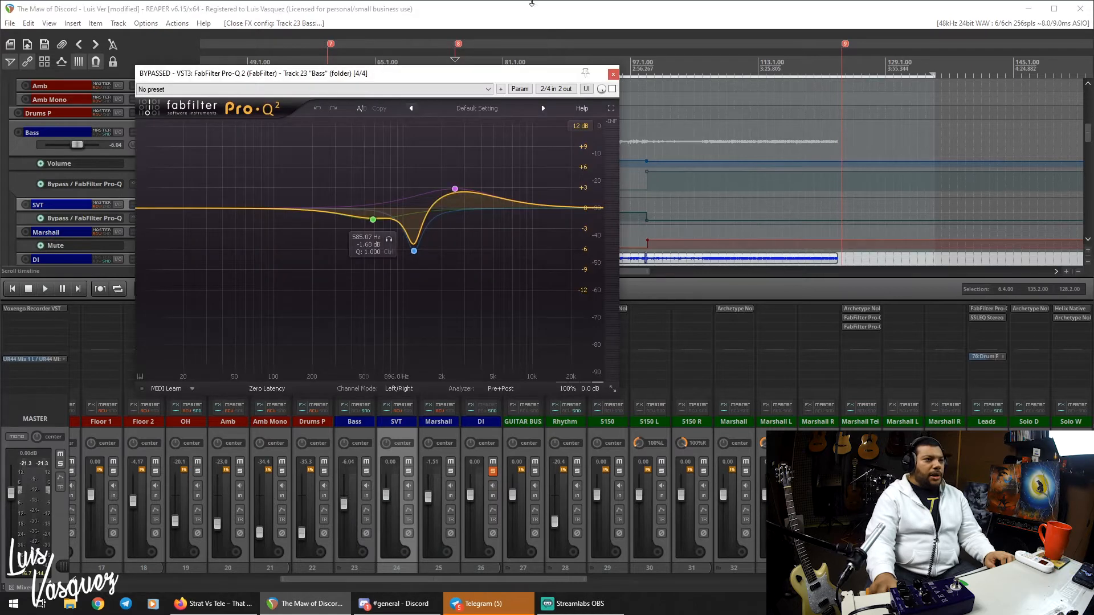
left_click_drag(511, 77, 493, 122)
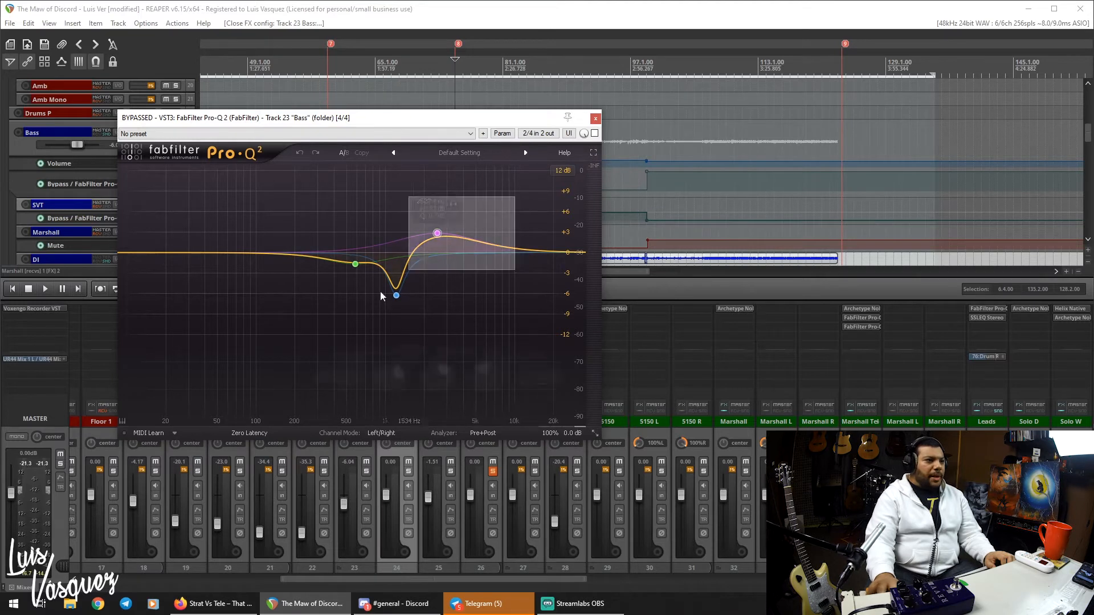
left_click(356, 265)
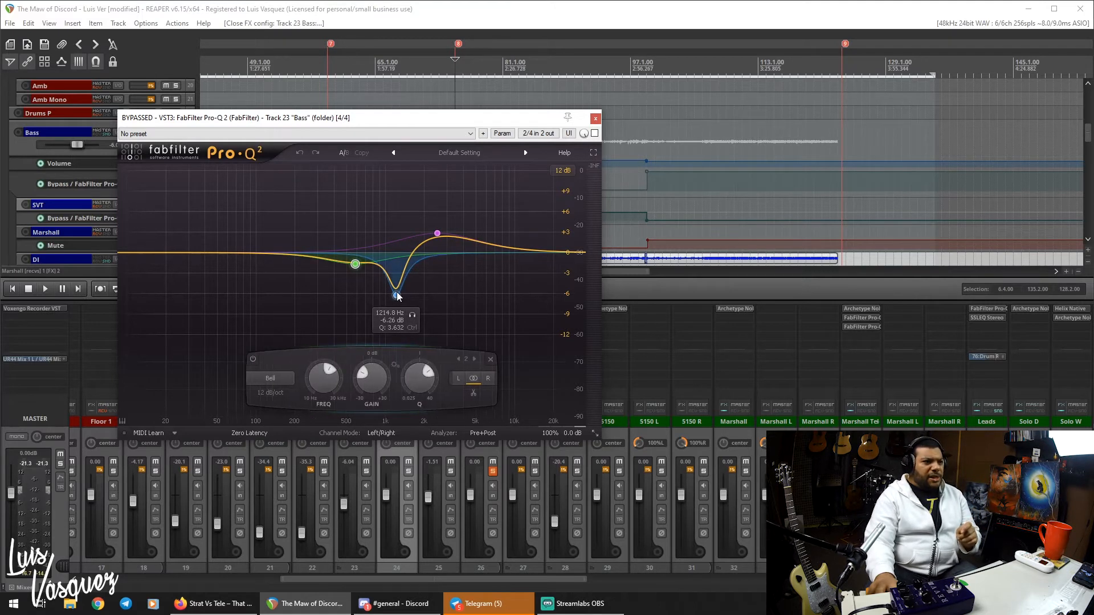
left_click(397, 296)
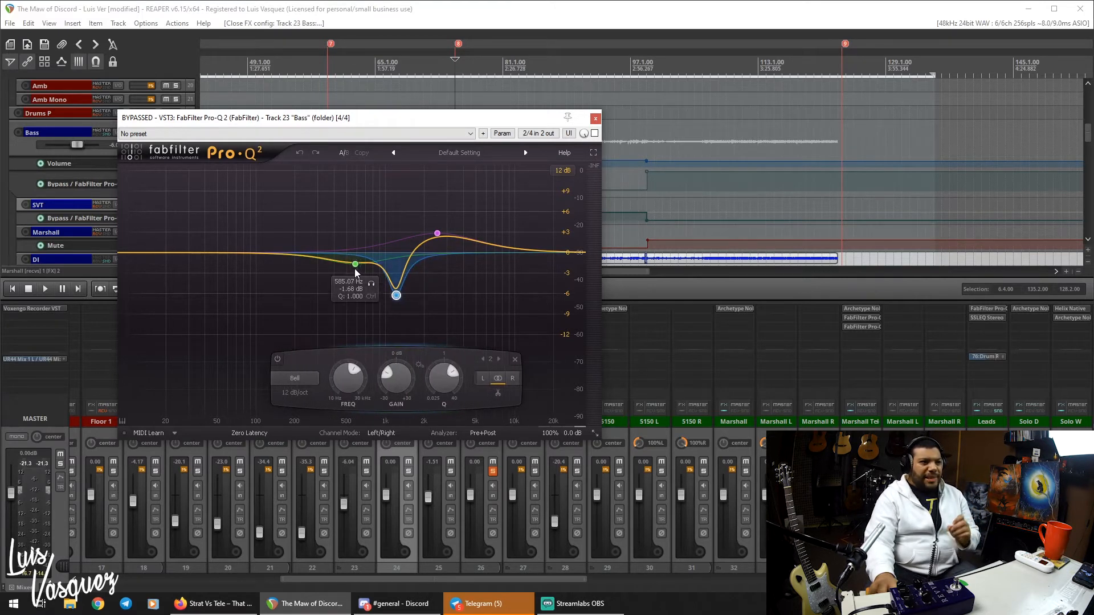
left_click(395, 296)
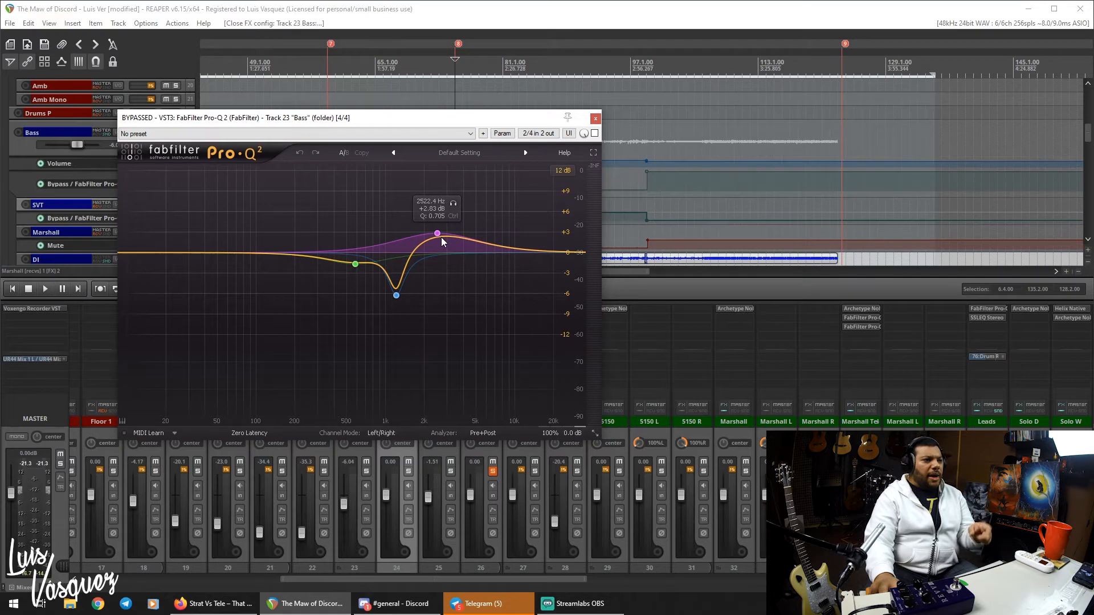
left_click(595, 120)
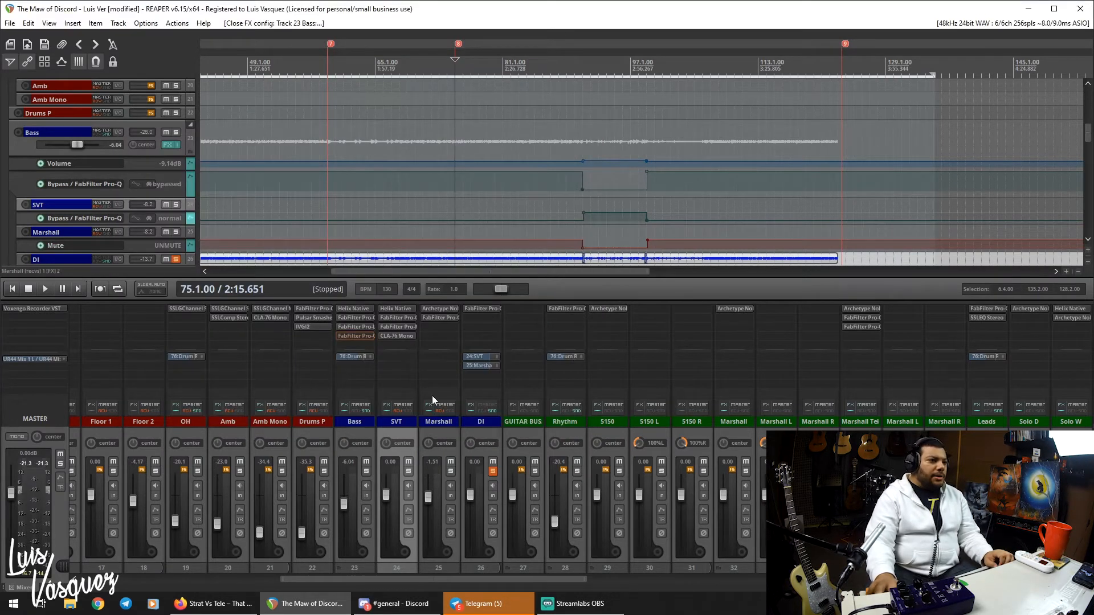
Unsolo the DI track and mute the guitar bus to hear the bass together with the drums.
left_click(493, 471)
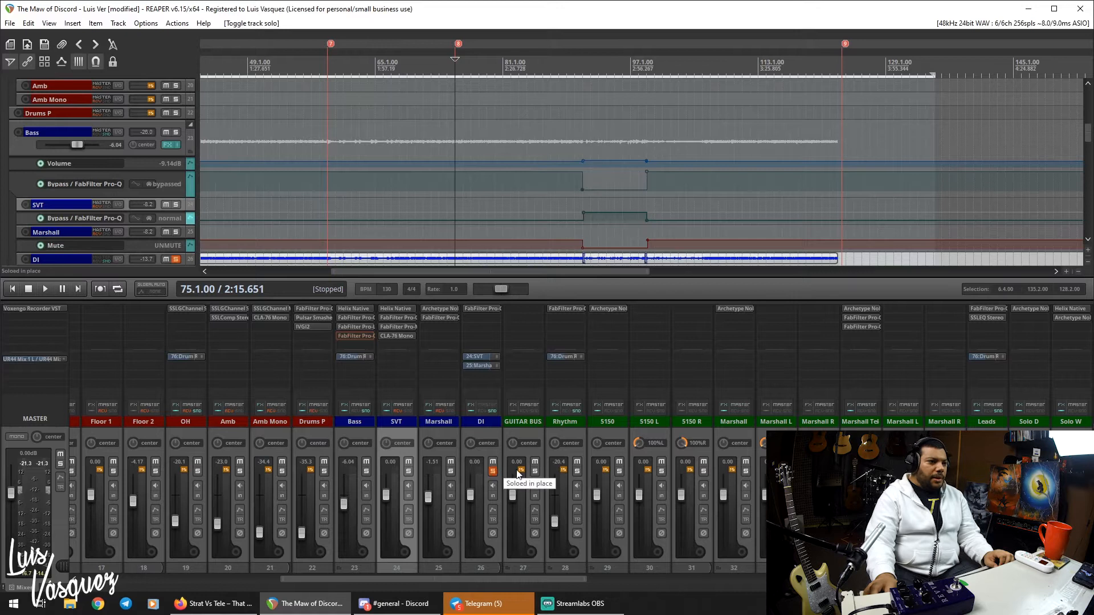
left_click(535, 462)
left_click_drag(543, 578, 700, 535)
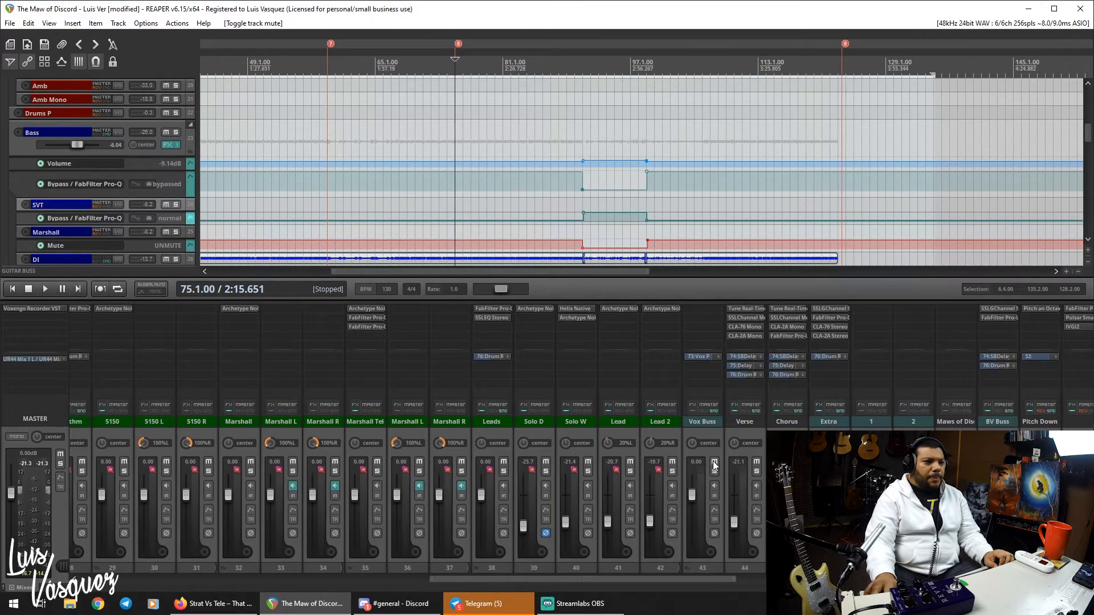
left_click_drag(704, 580, 516, 583)
key("space")
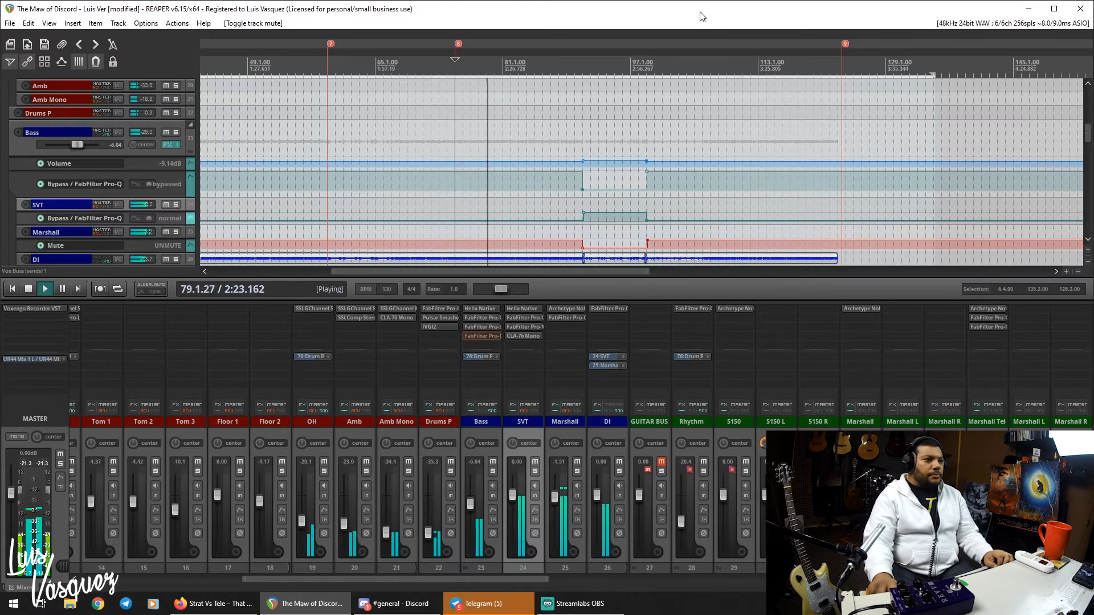
key("space")
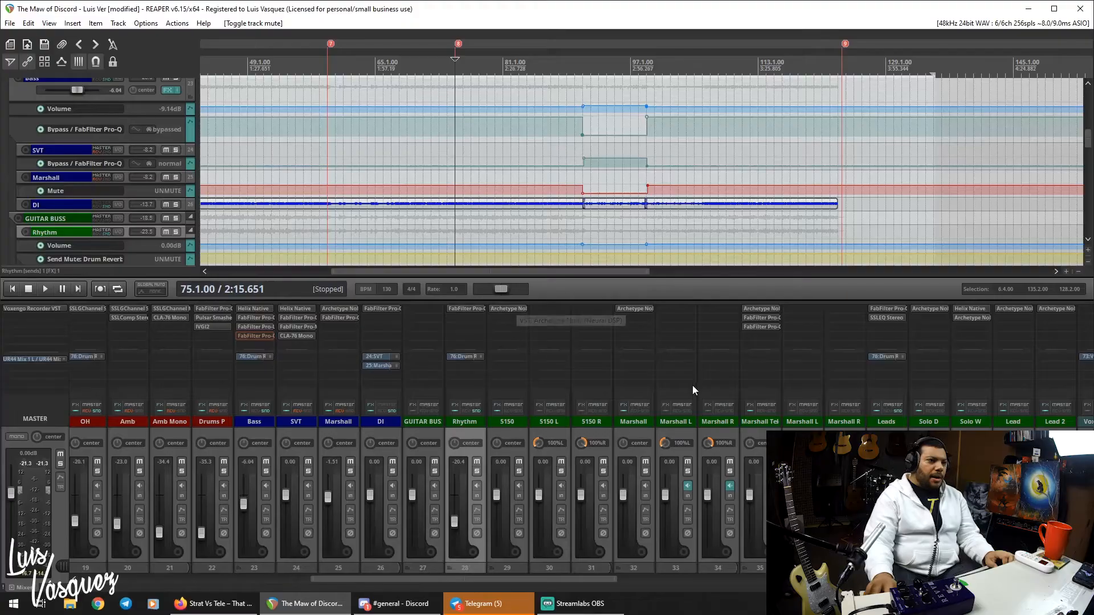
Locate the green 5150 and Marshall guitar folder tracks, and bypass the FabFilter effect on the Rhythm track.
left_click(501, 423)
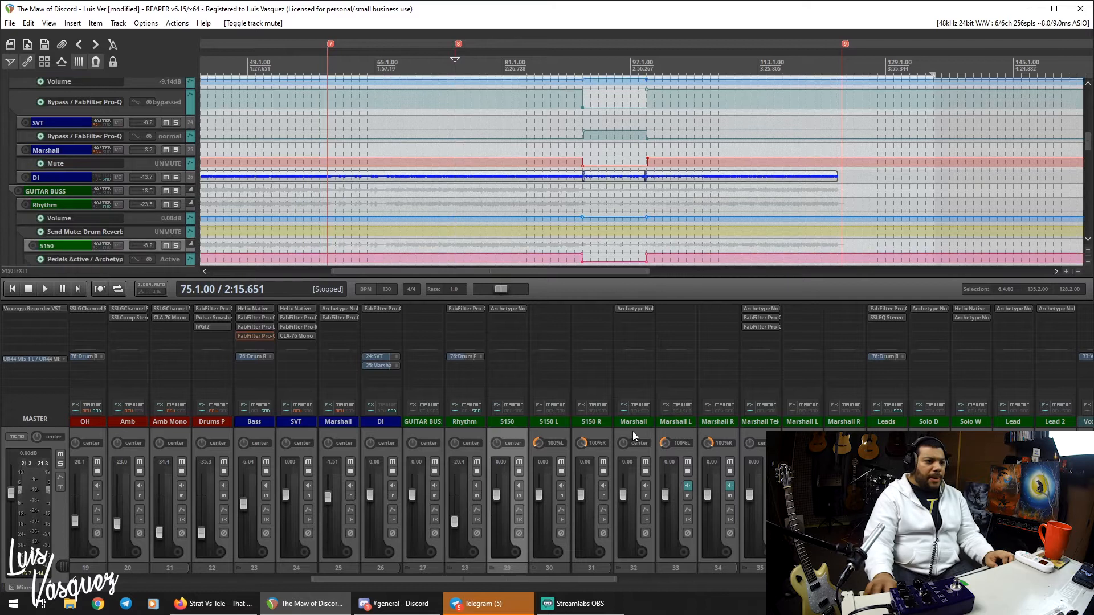
left_click(633, 434)
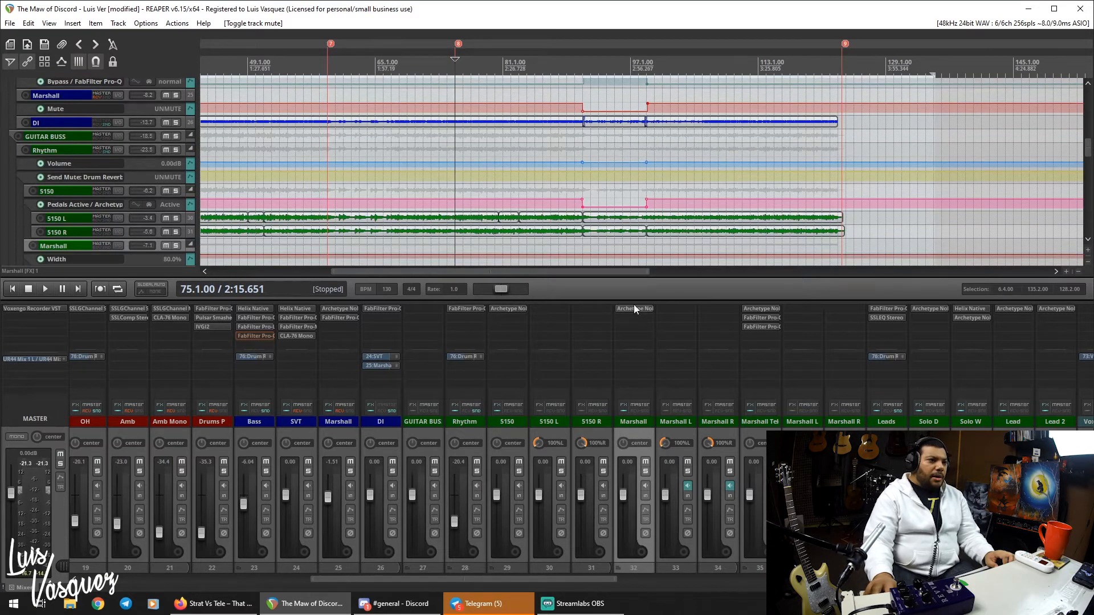
left_click(466, 309, "shift")
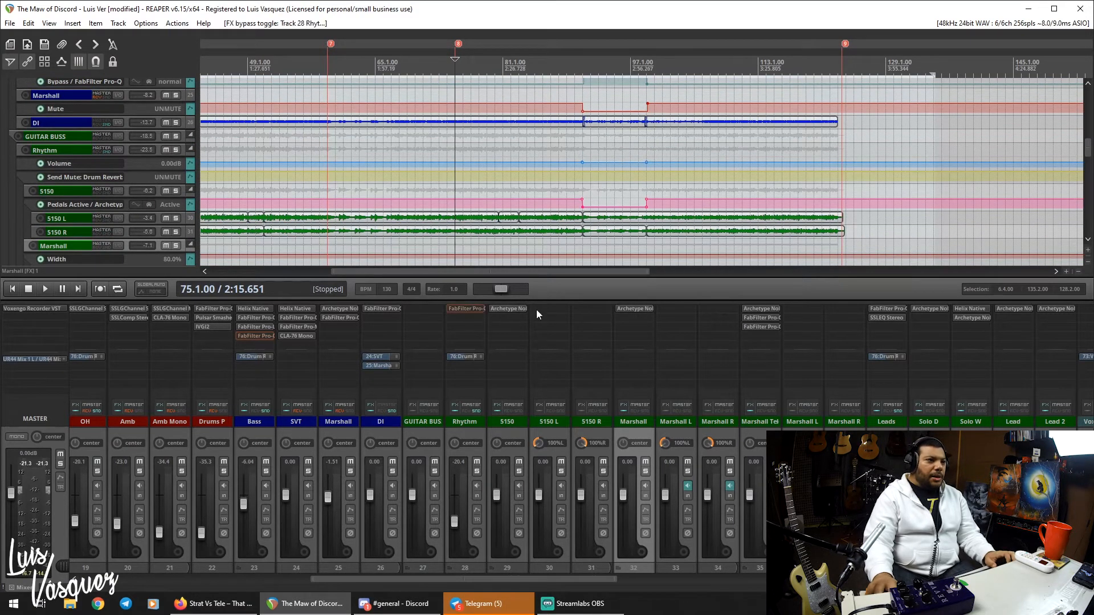
Review the pedal, amp, EQ and cabinet pages of Archetype Nolly on the 5150 guitar track.
left_click(507, 311)
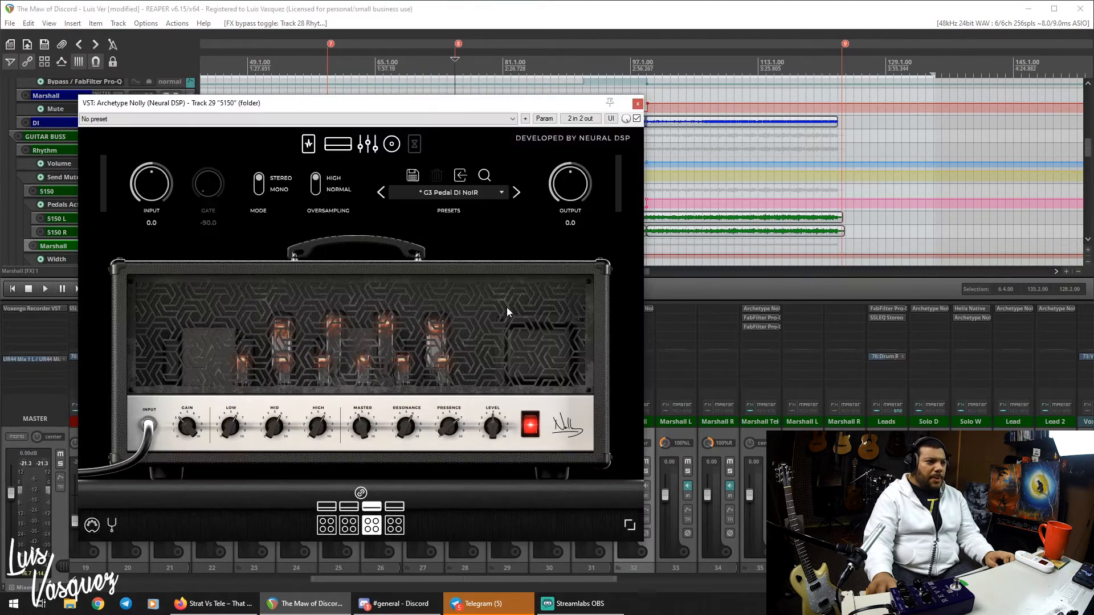
left_click_drag(516, 105, 562, 106)
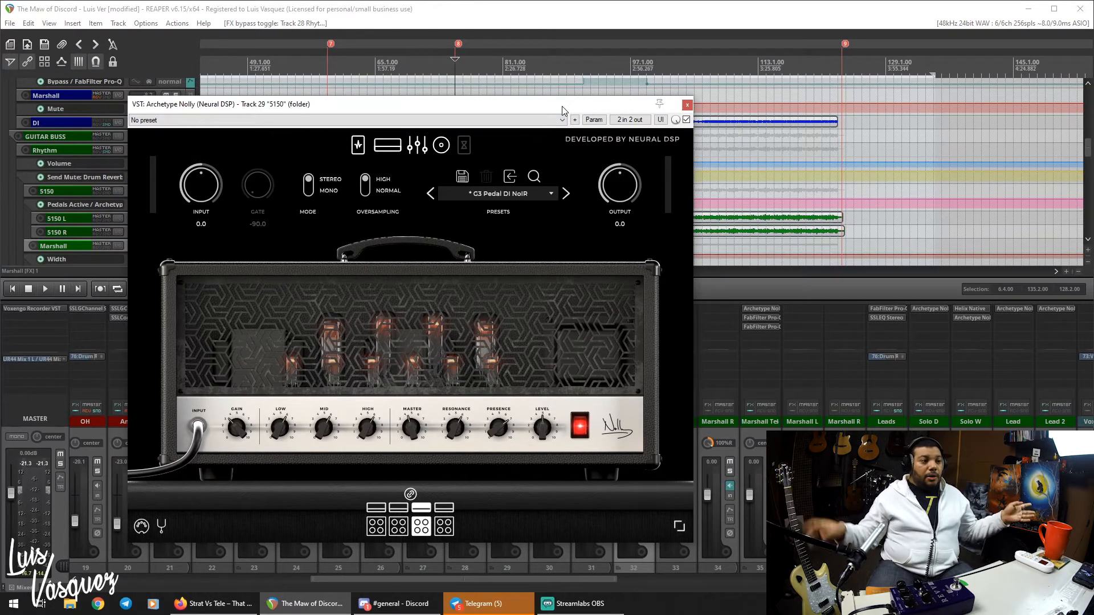
left_click_drag(521, 104, 645, 83)
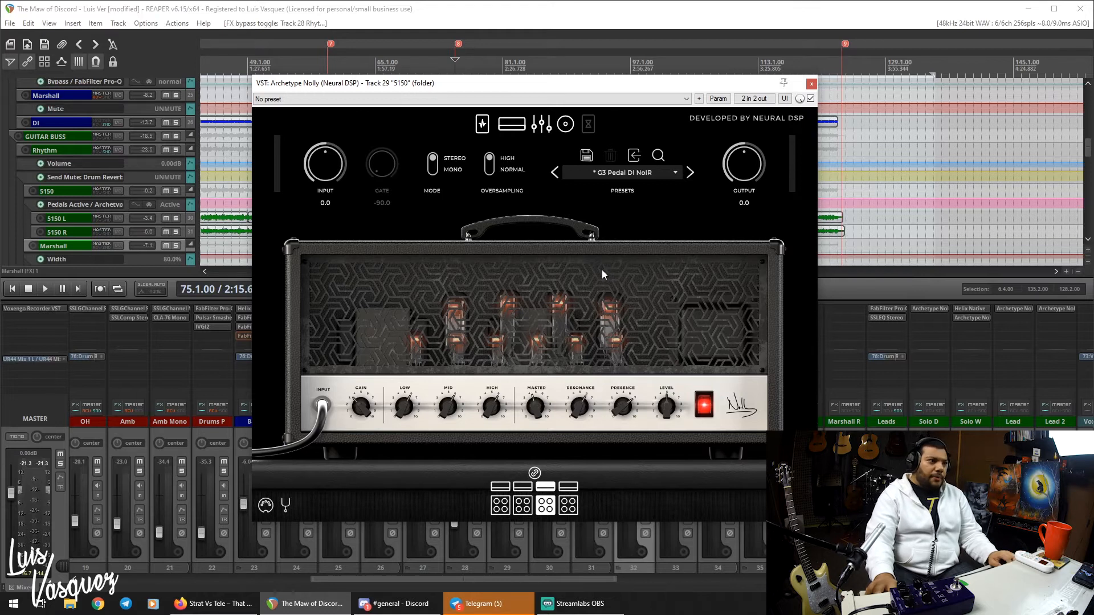
left_click(483, 125)
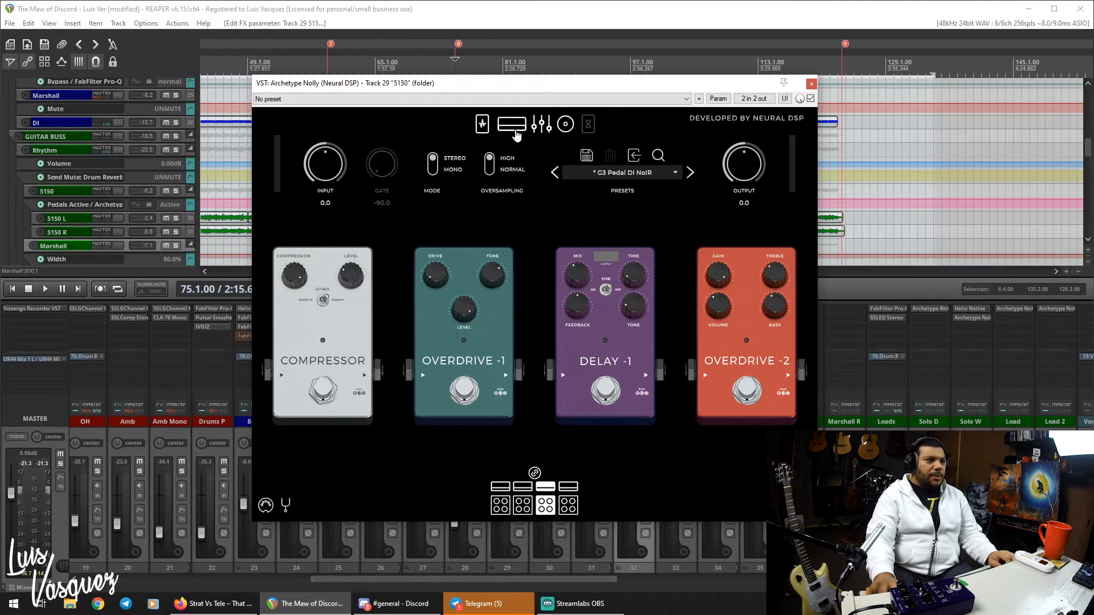
left_click(515, 130)
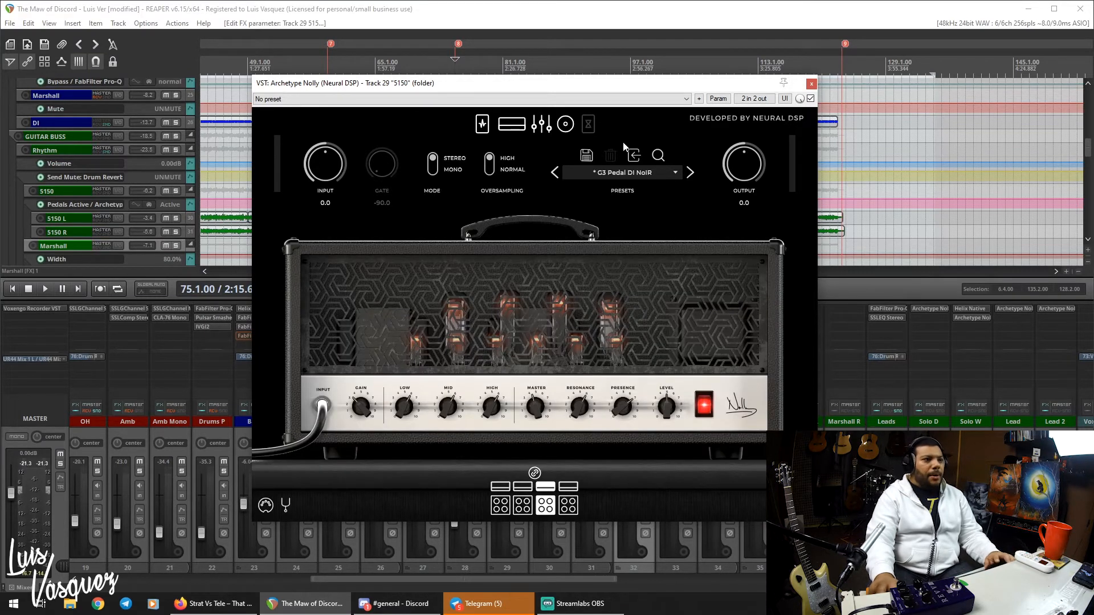
left_click(550, 130)
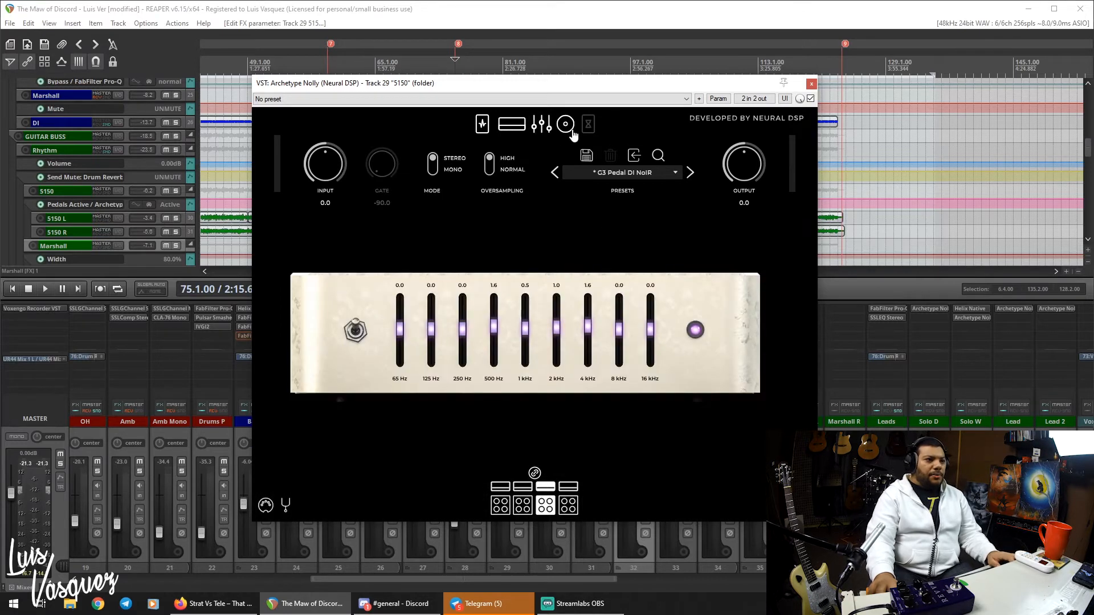
left_click(569, 129)
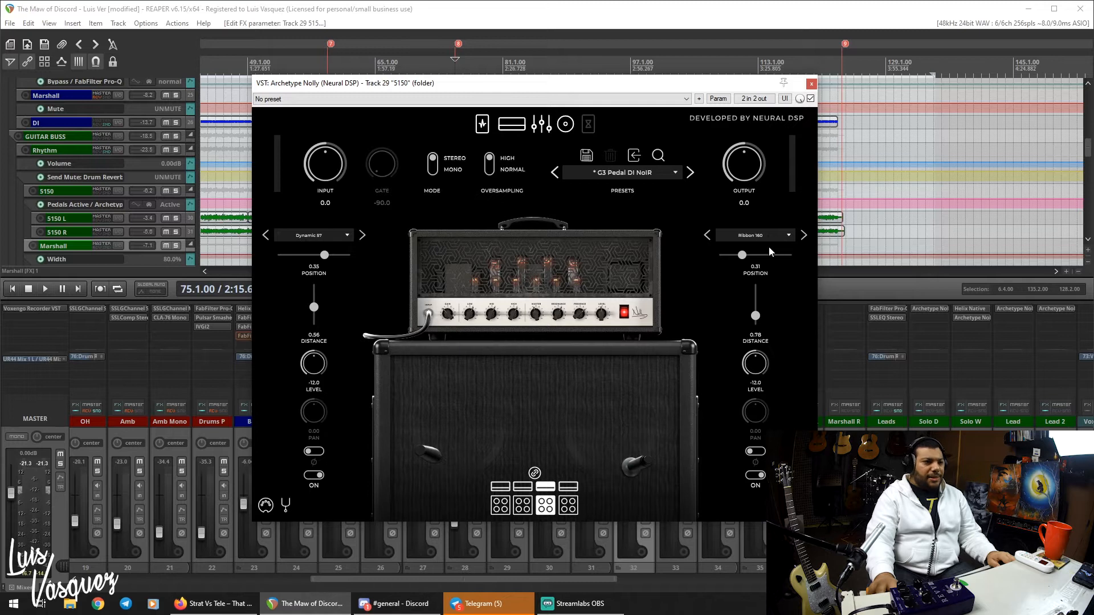
left_click(811, 83)
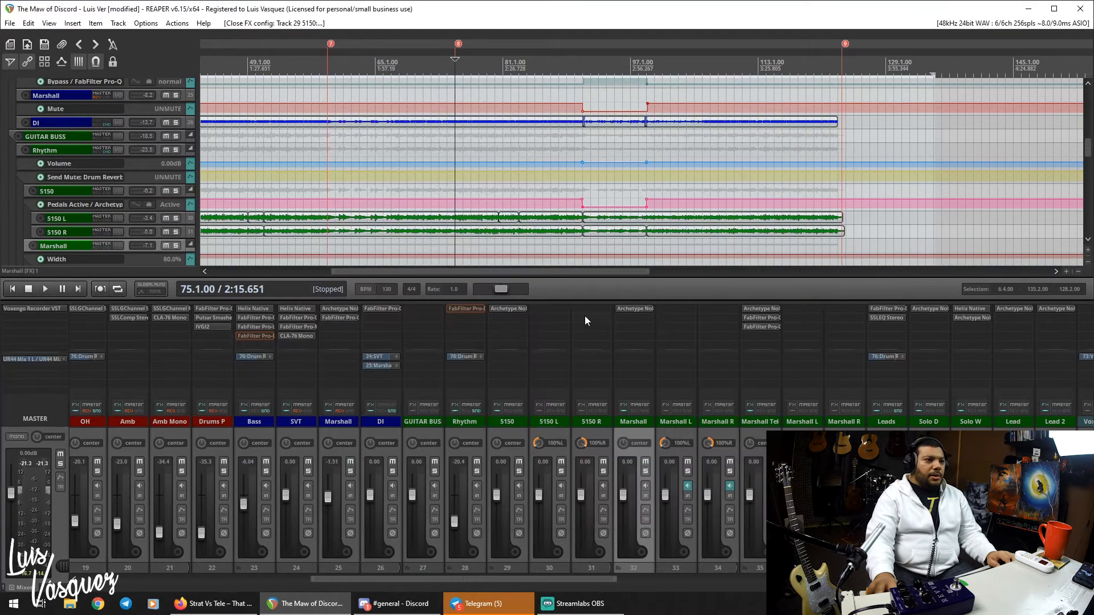
Listen to the 5150 guitar folder track in solo, and clear its solo.
left_click(519, 472)
key("space")
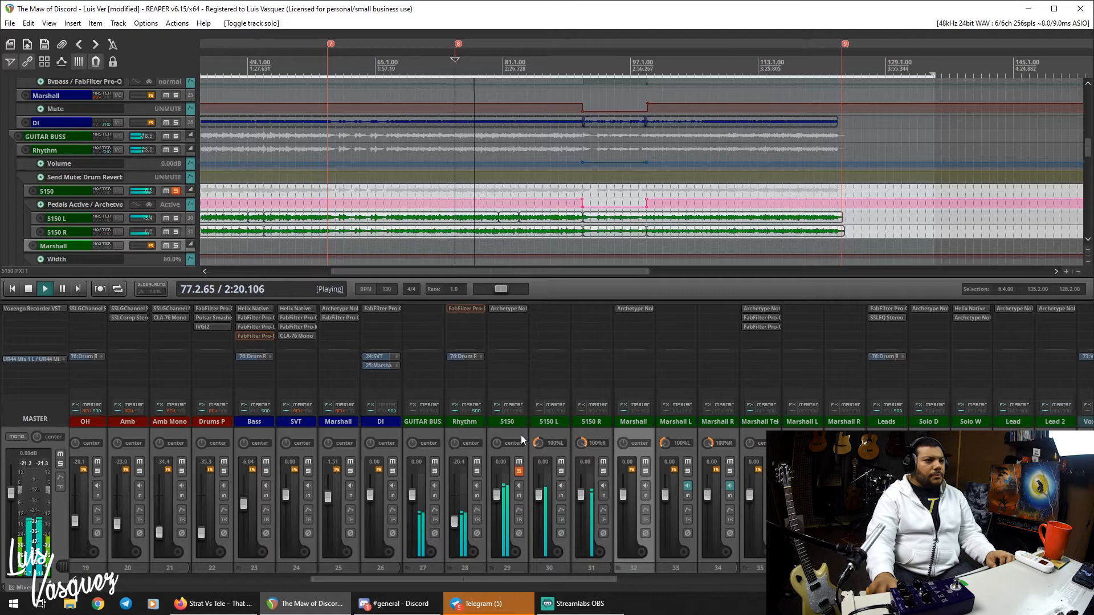
key("space")
left_click(519, 470)
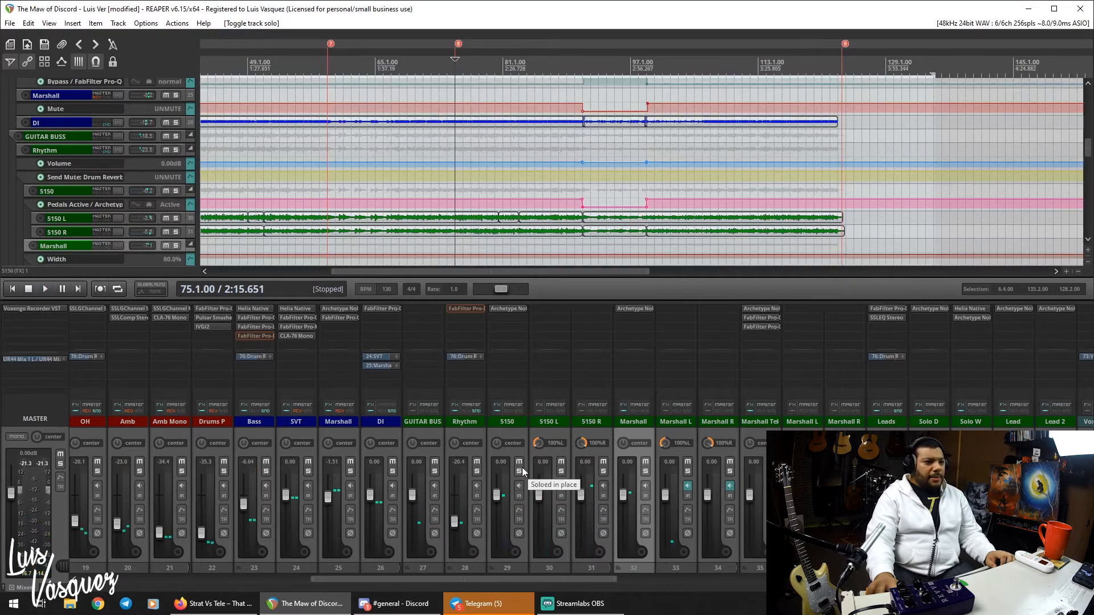
Solo the Marshall guitar folder track to review the pedal, cabinet, EQ and amp pages of its Archetype Nolly, and clear the solo.
left_click(645, 472)
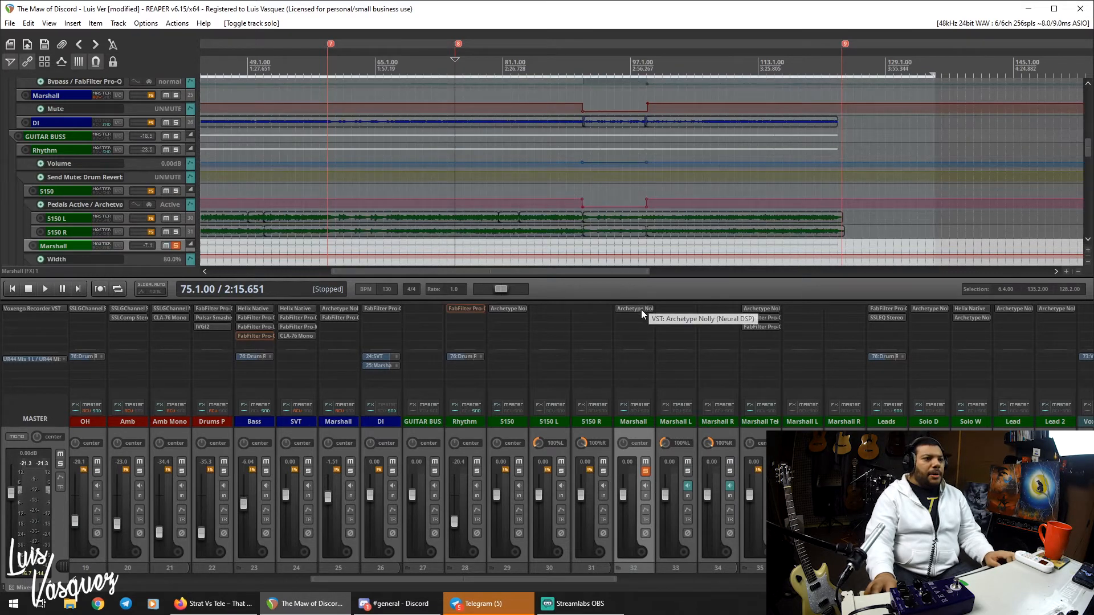
left_click(646, 309)
left_click_drag(964, 78, 556, 93)
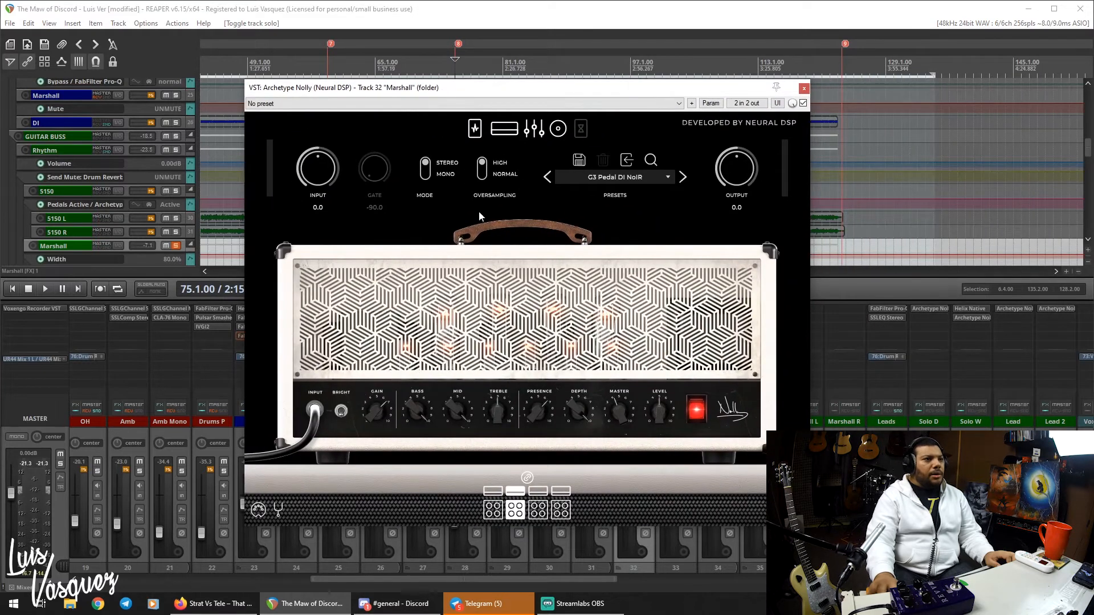
left_click(475, 128)
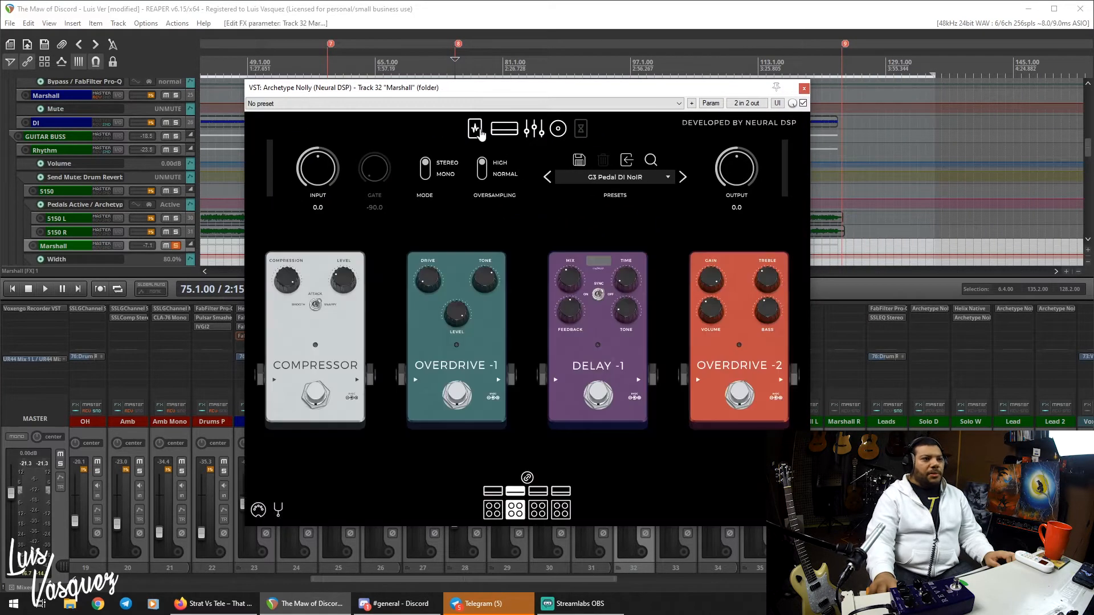
left_click(559, 129)
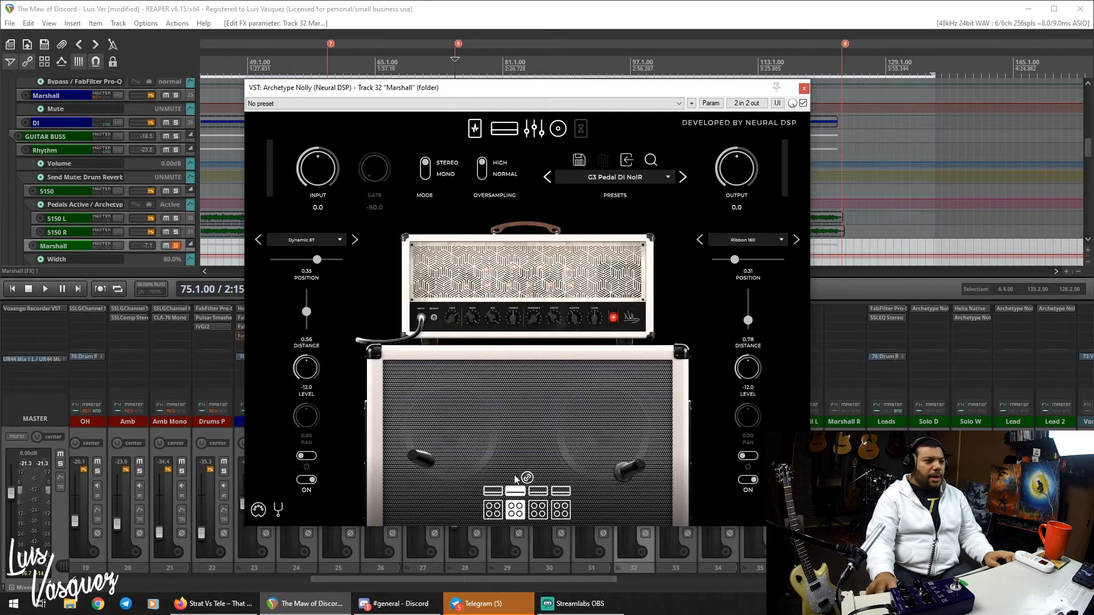
left_click(534, 129)
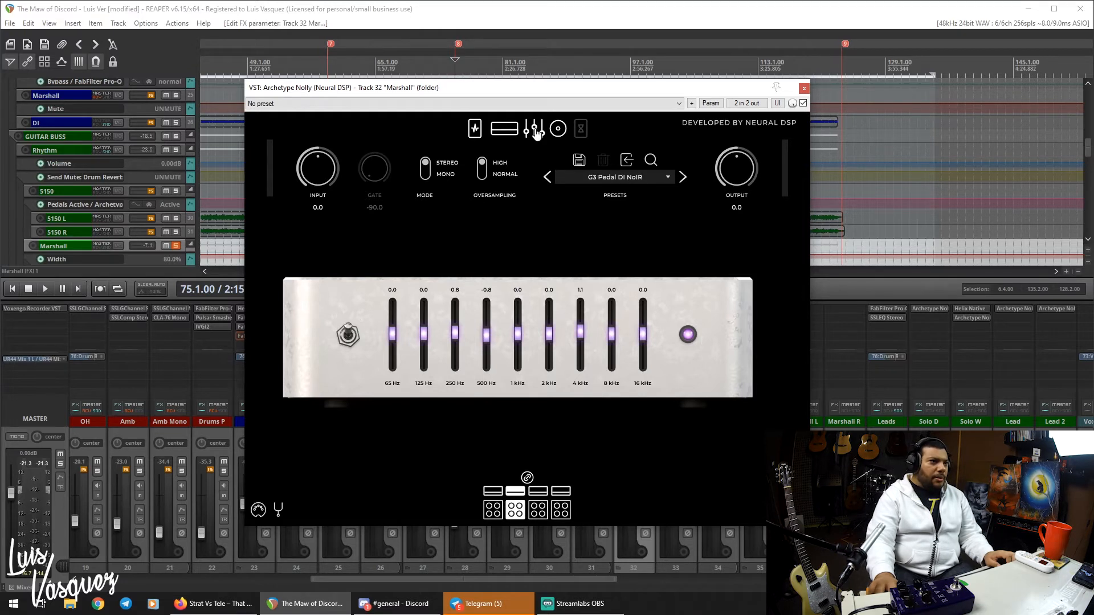
left_click(500, 134)
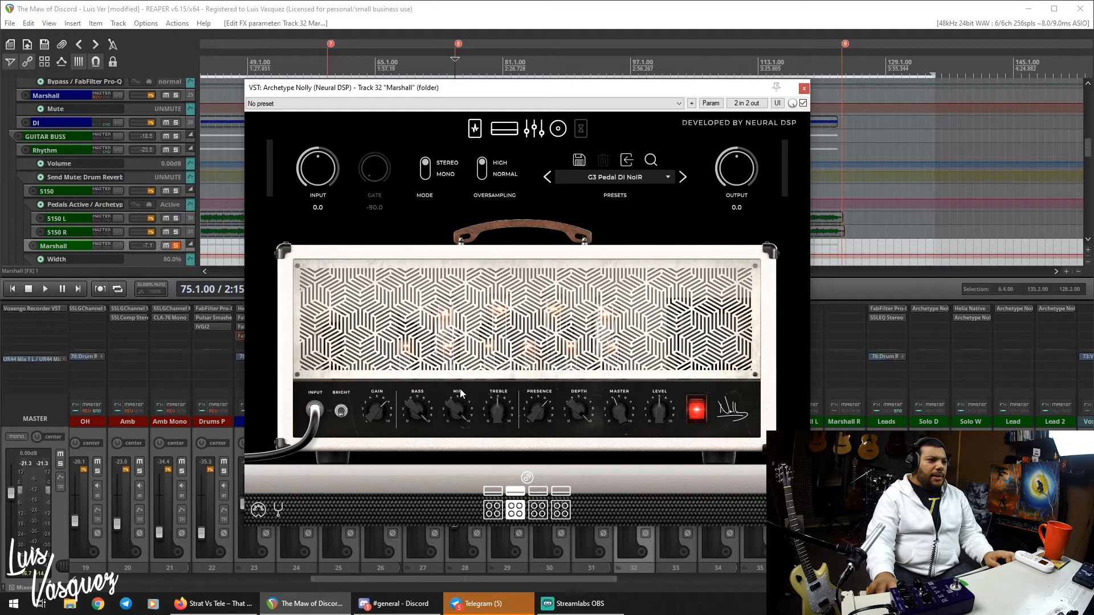
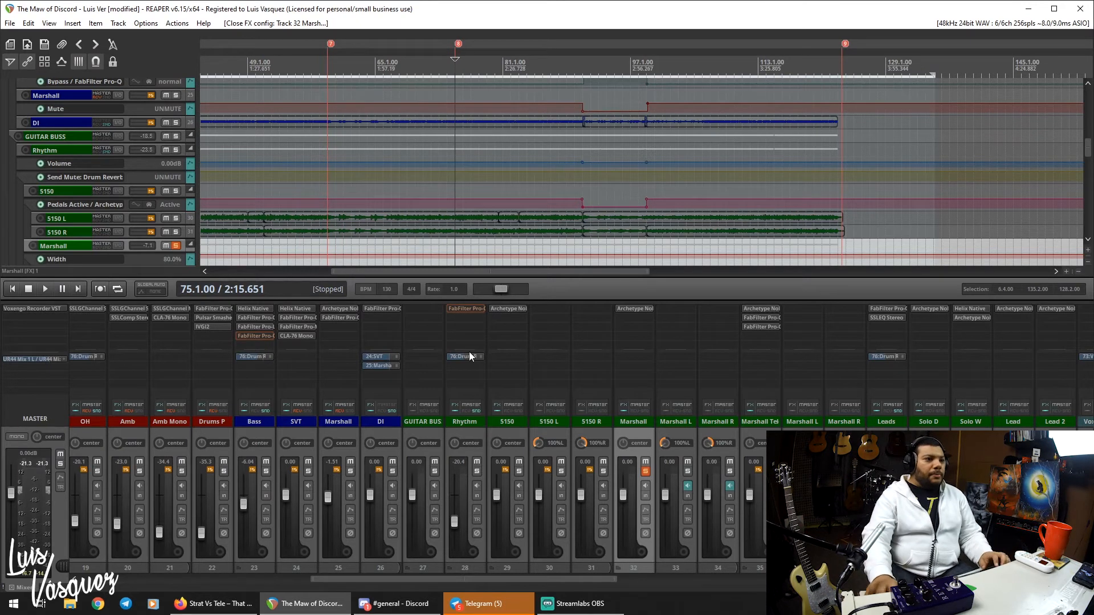
left_click(646, 473)
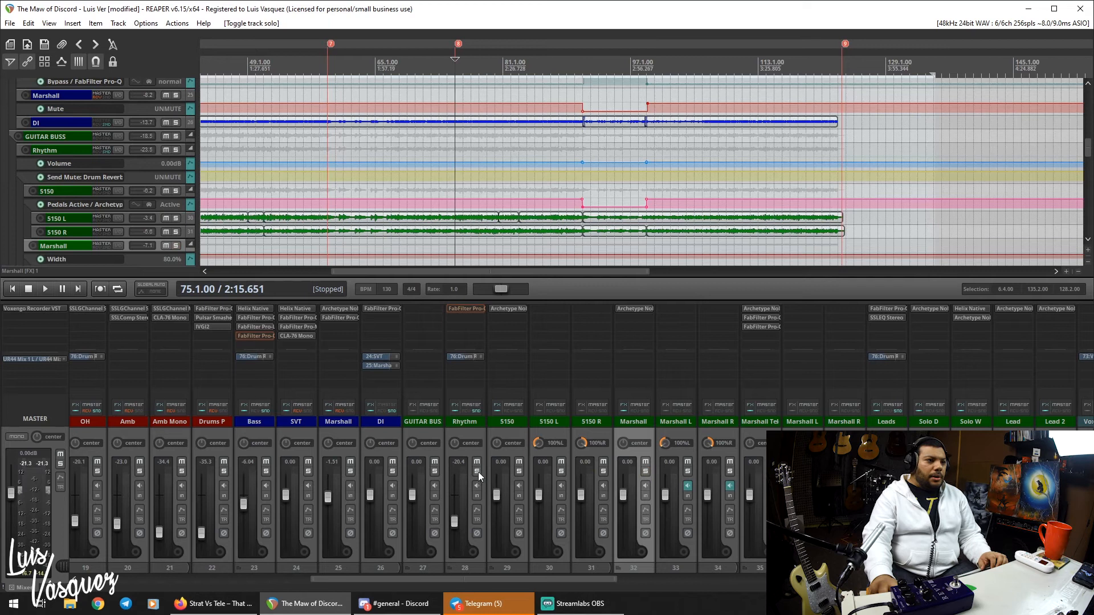
Solo the Rhythm folder track and listen to it, muting and unmuting the Marshall and 5150 guitar tracks in turn to compare them.
left_click(477, 471)
key("space")
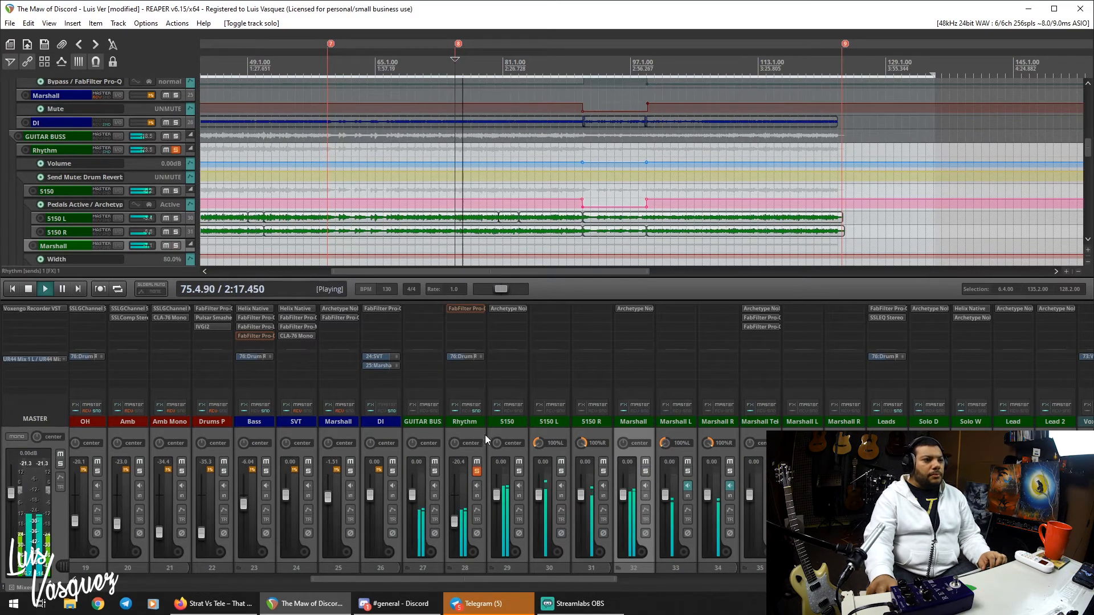
left_click(646, 463)
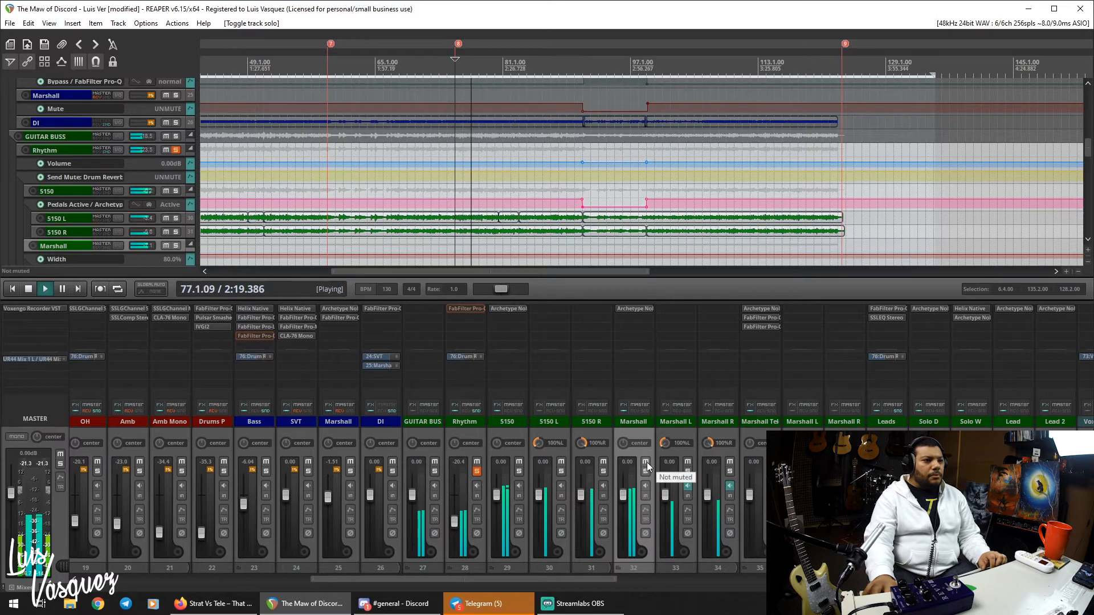
left_click(647, 462)
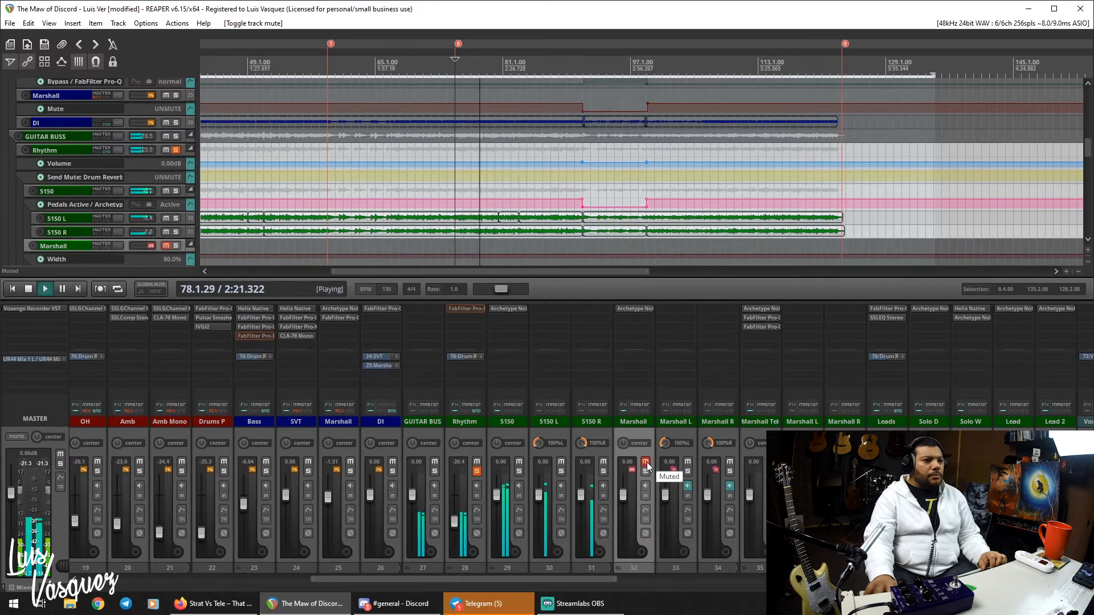
left_click(519, 463)
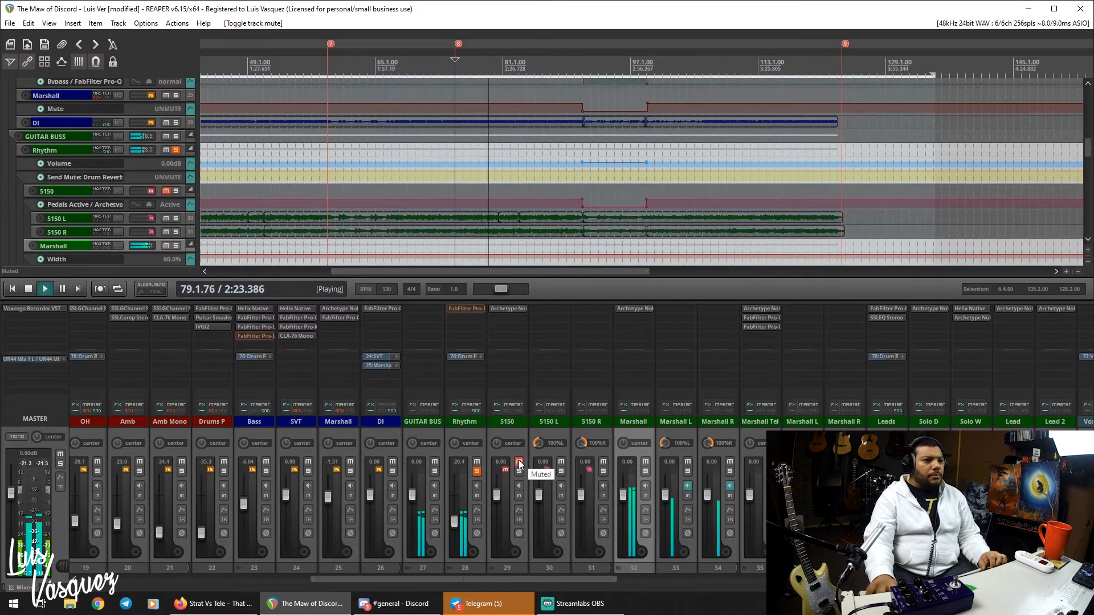
left_click(520, 463)
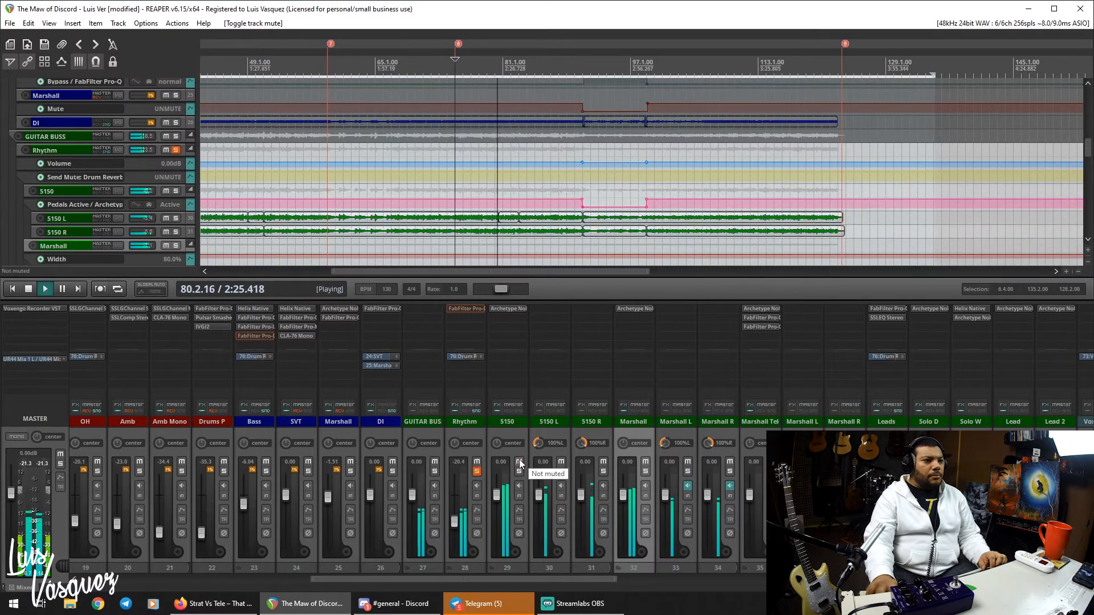
key("space")
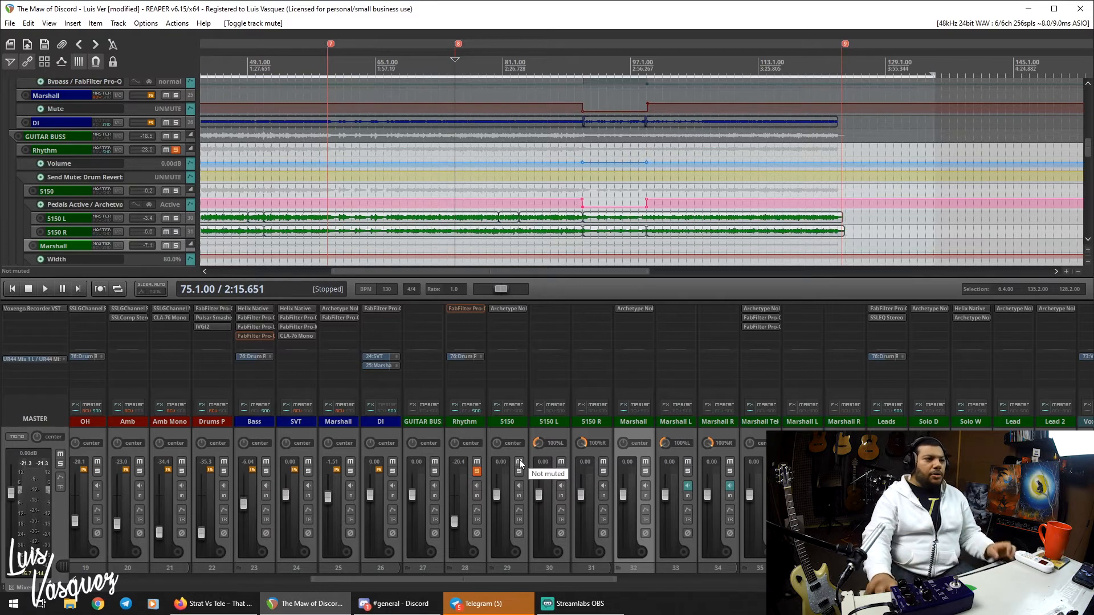
Compare the Rhythm track with and without its FabFilter Pro-Q 3 during playback, and leave the EQ enabled.
left_click(471, 310)
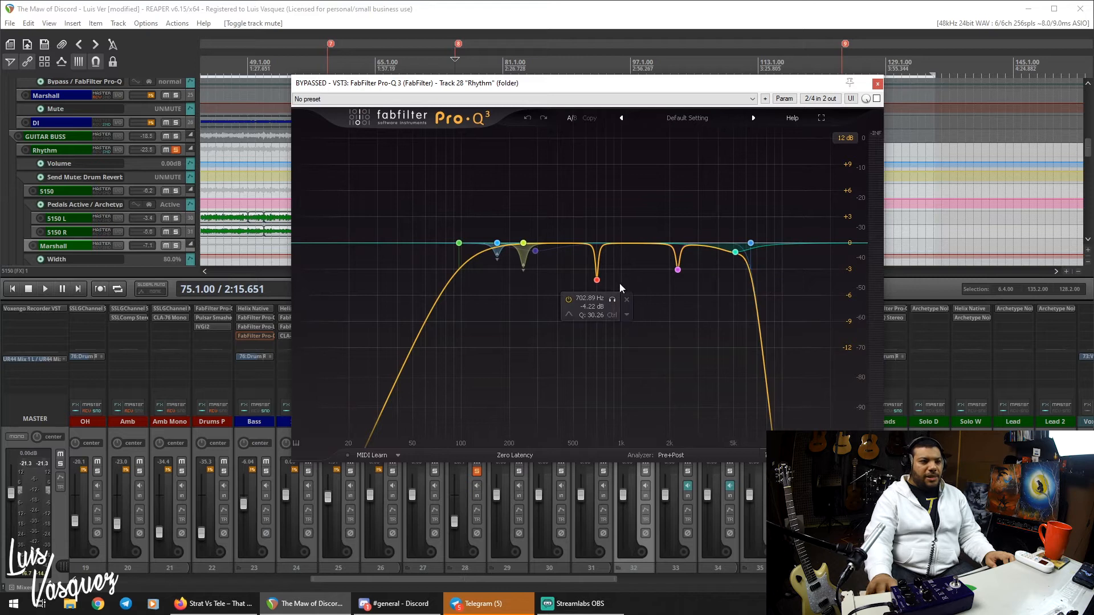
left_click(803, 19)
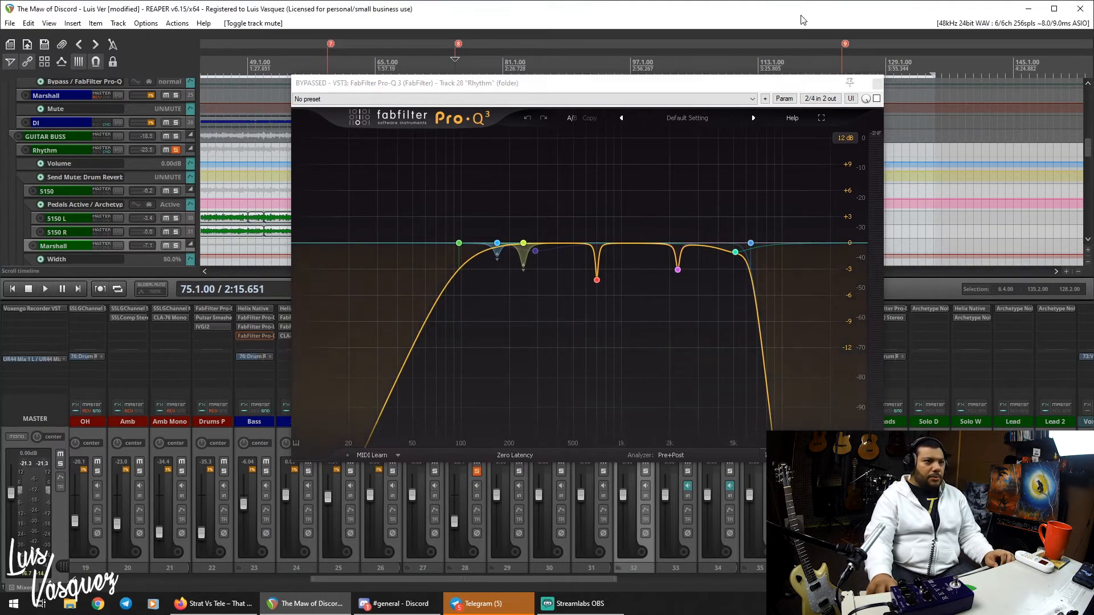
key("space")
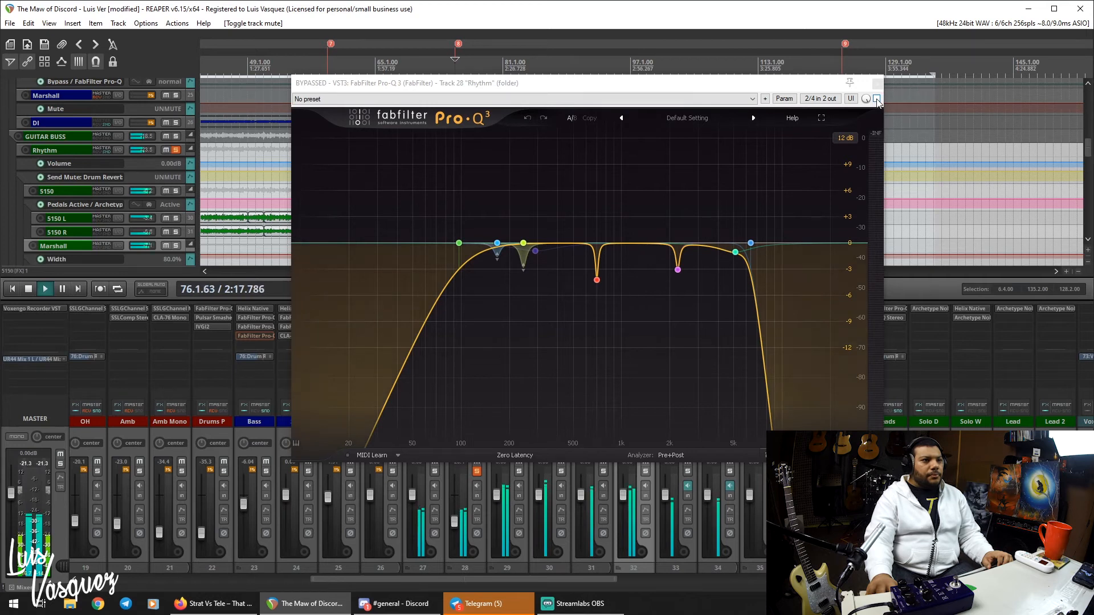
left_click(877, 99)
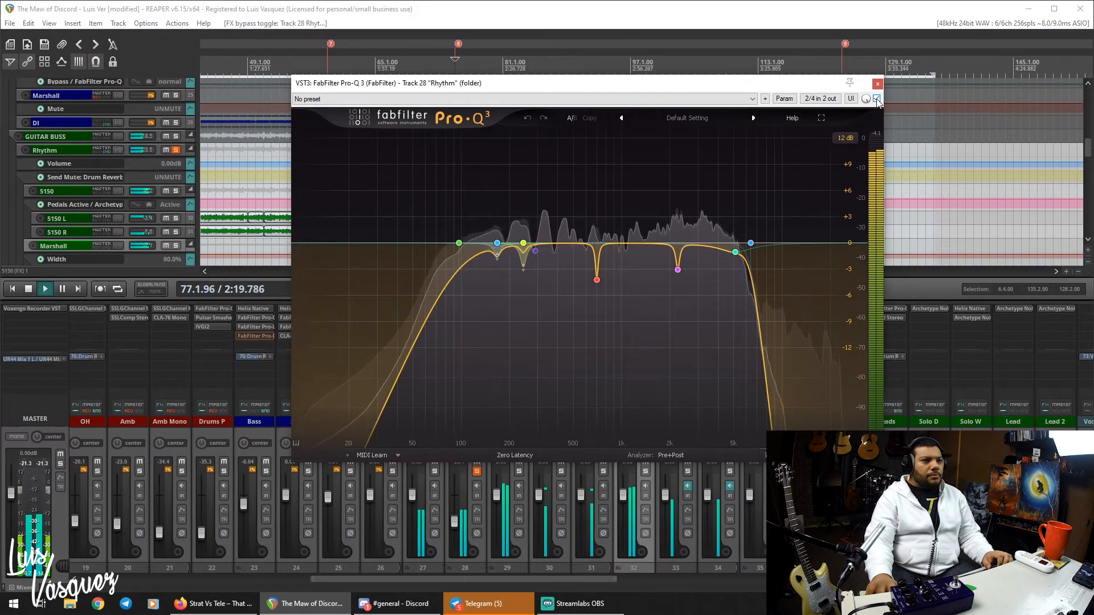
left_click(877, 99)
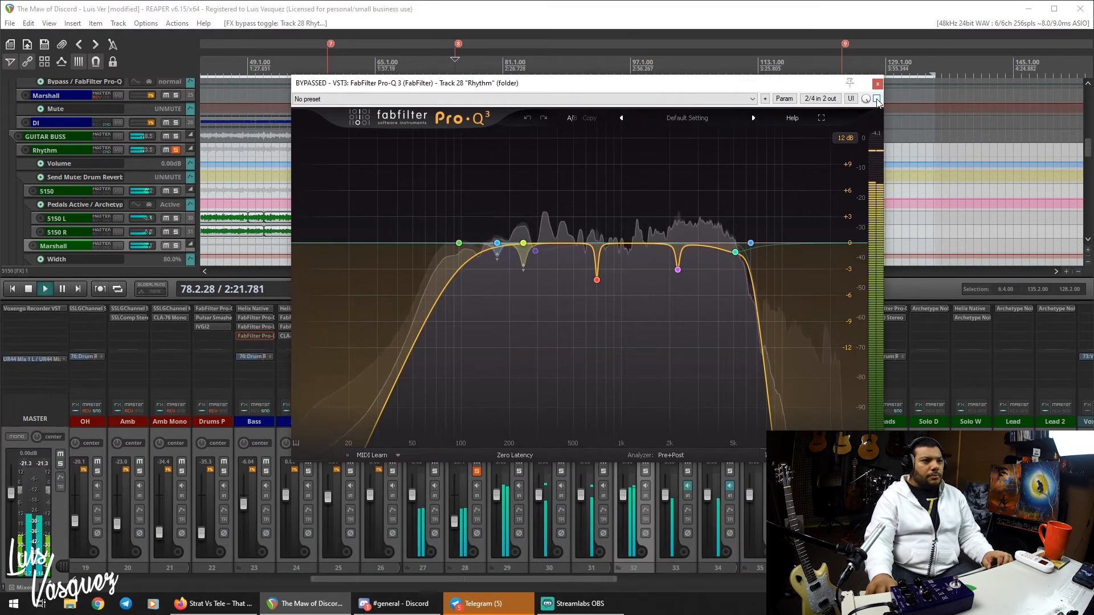
left_click(877, 100)
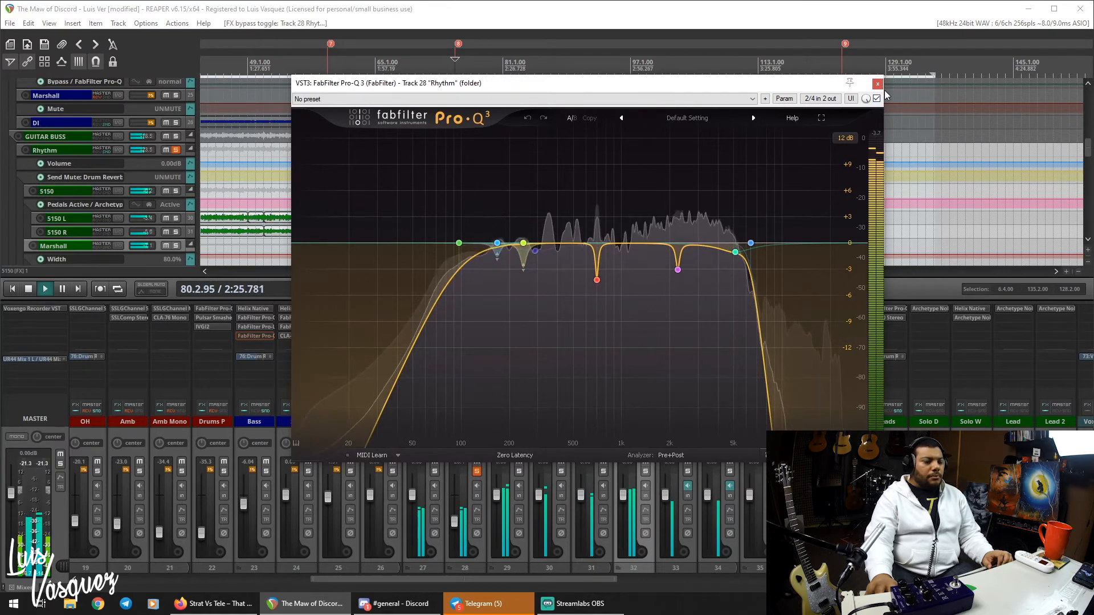
key("space")
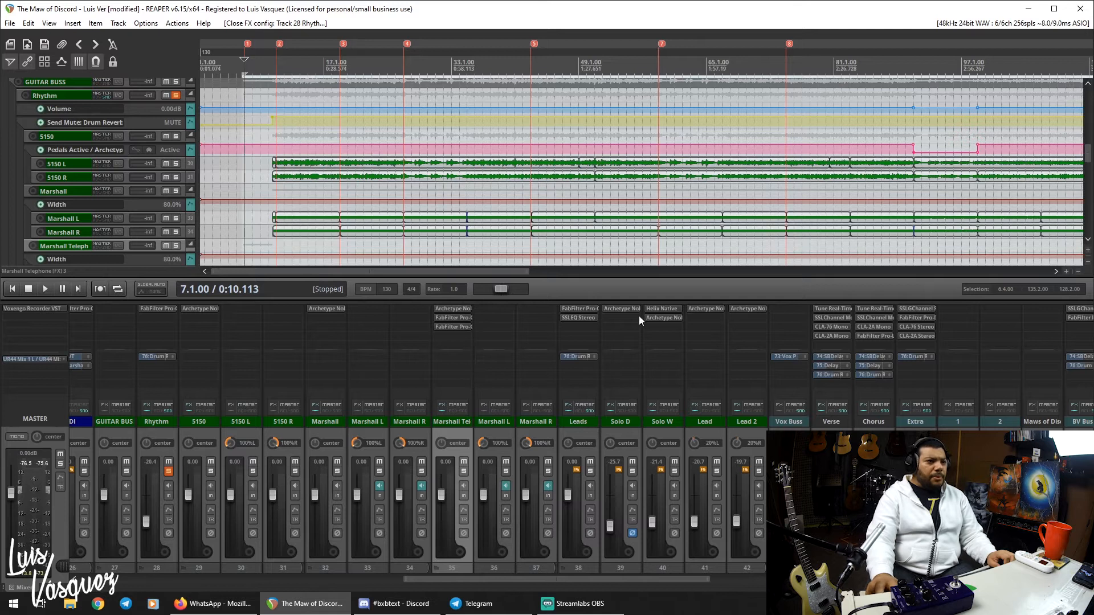
Review the Archetype Nolly amp and the two FabFilter Pro-Q 2 EQs on the Marshall Telephone folder track, and close them.
left_click_drag(932, 70, 529, 82)
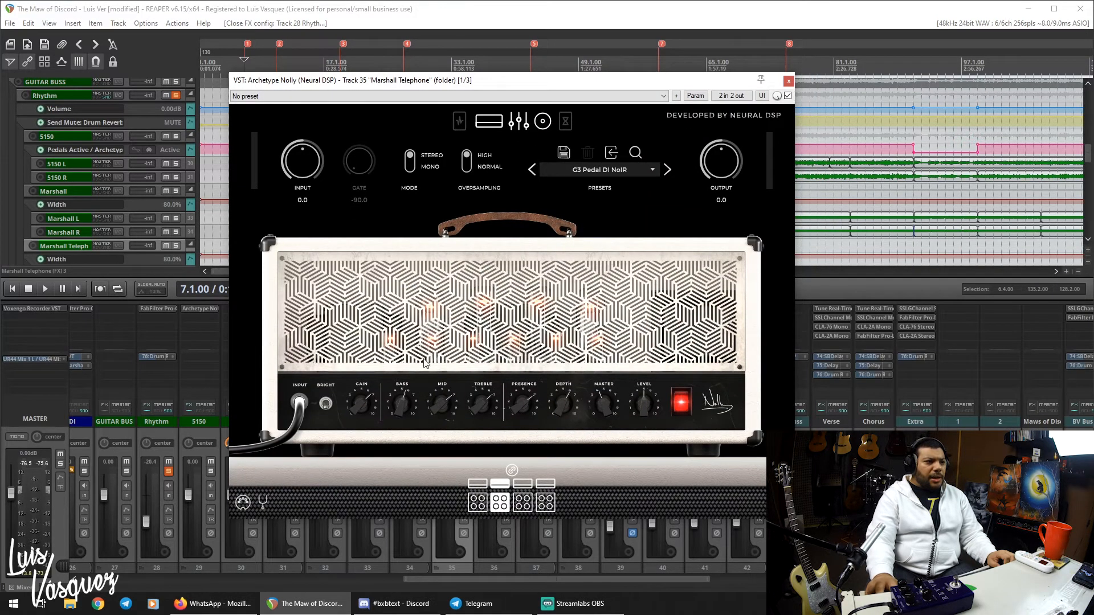
left_click(788, 80)
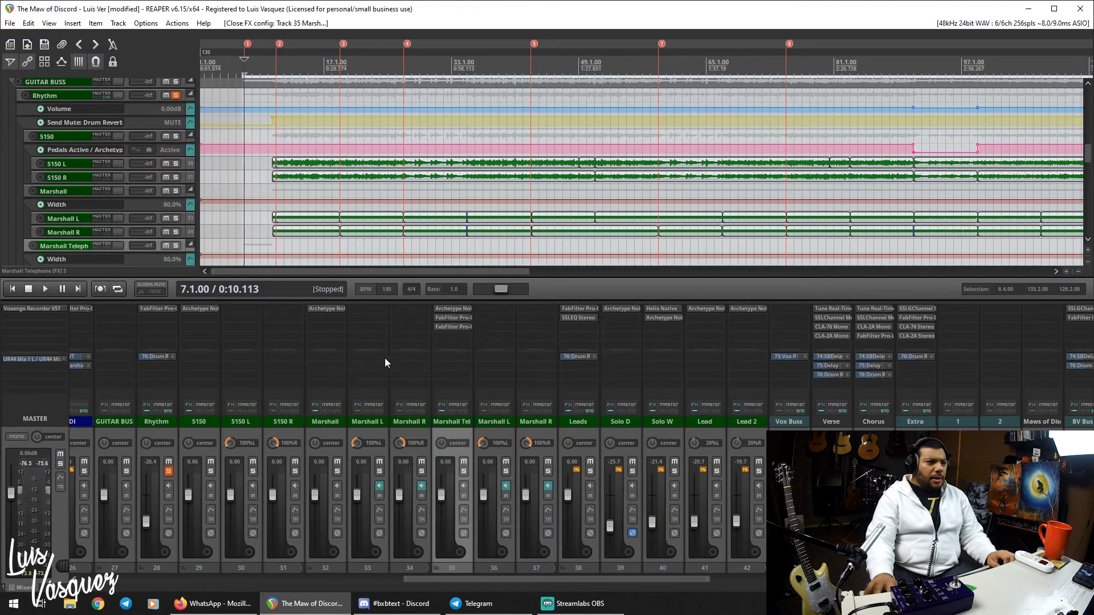
left_click(464, 320)
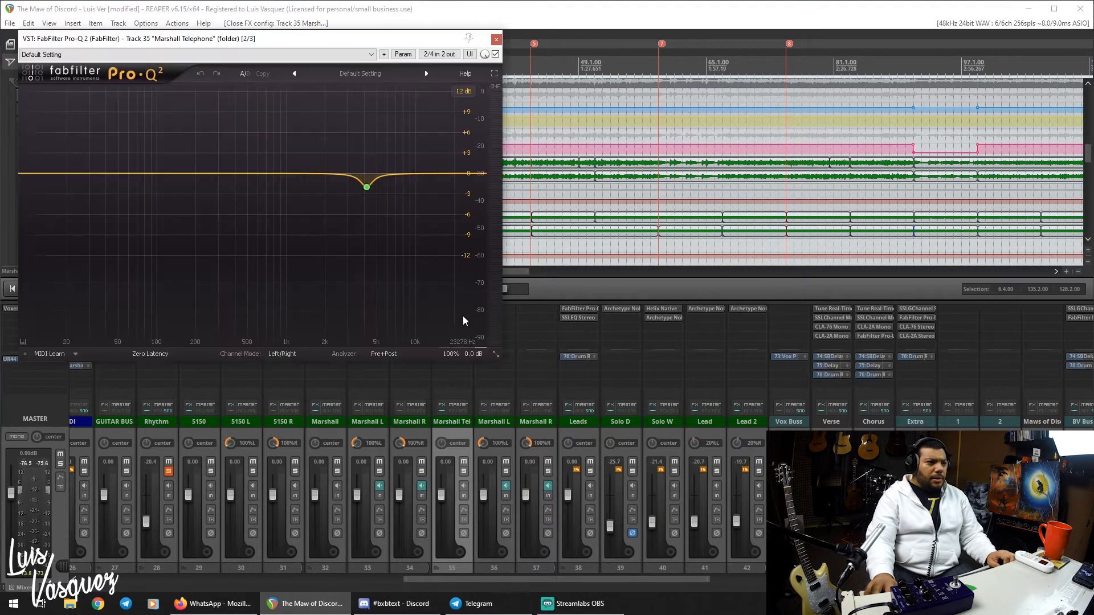
left_click(494, 36)
left_click(461, 327)
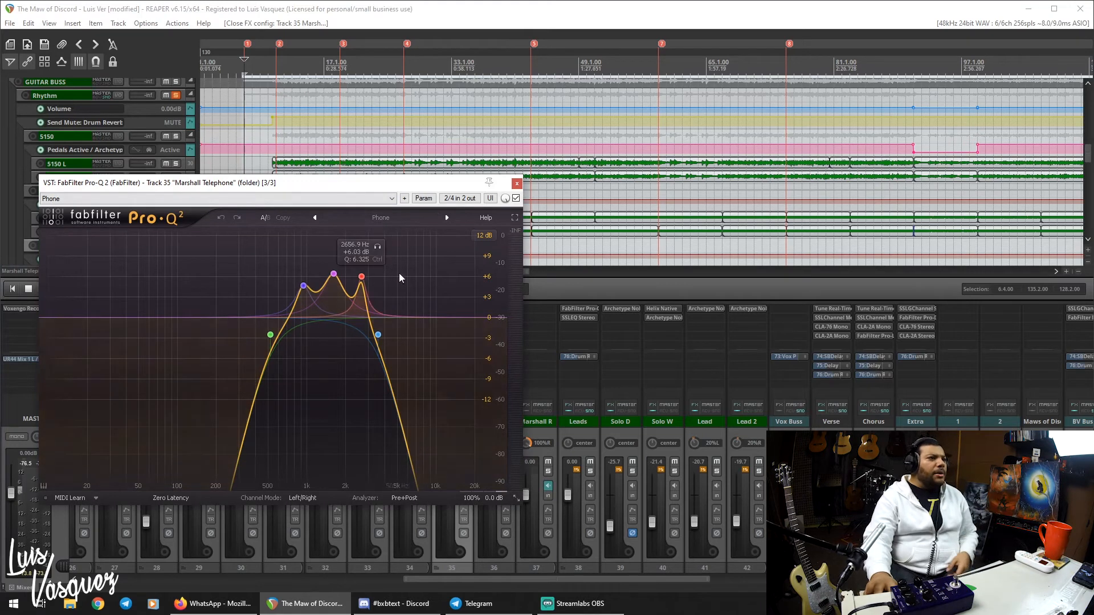
left_click(517, 184)
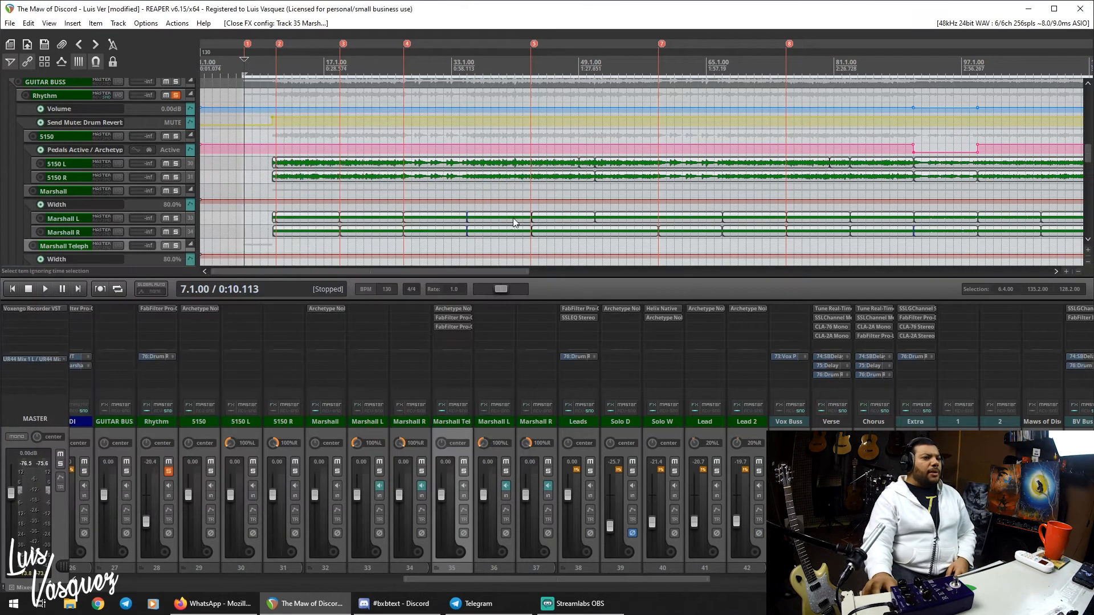
Listen to the Marshall Telephone folder track in solo from the song's intro, and clear its solo.
left_click(463, 475)
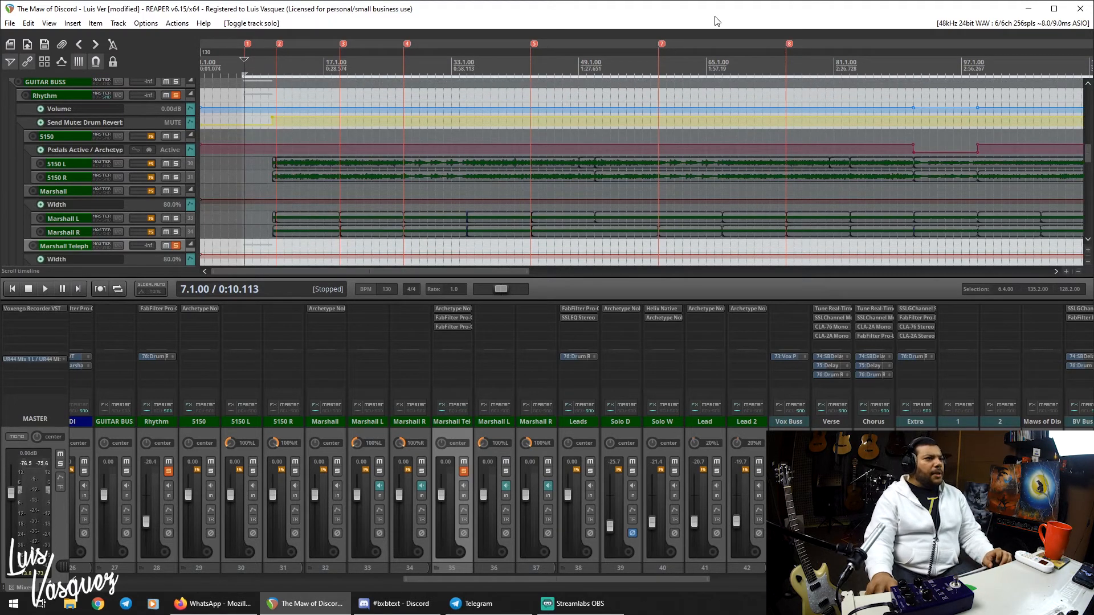
key("space")
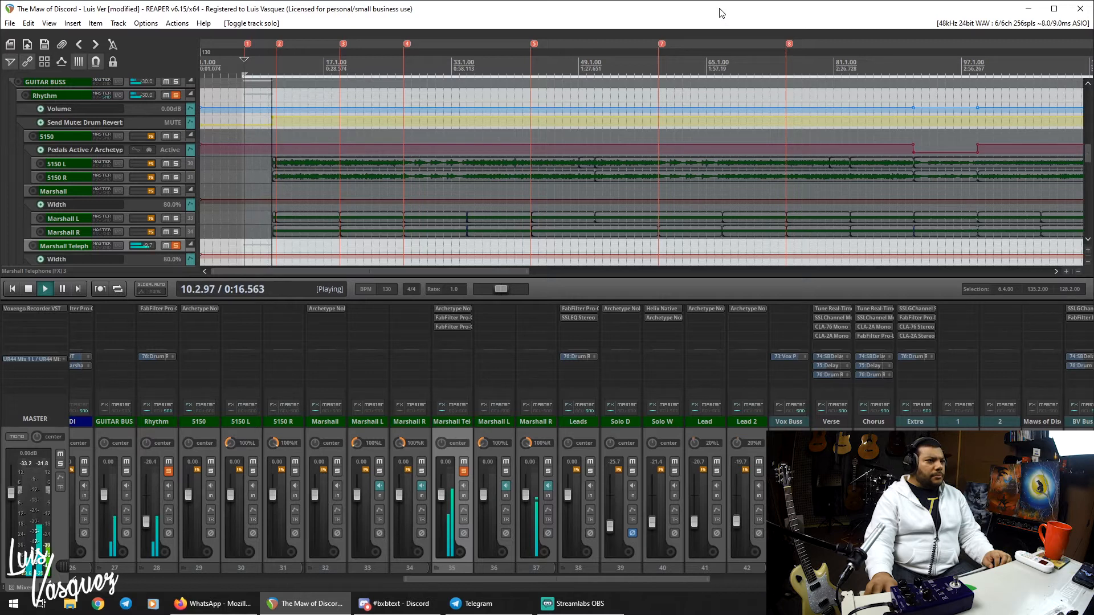
key("space")
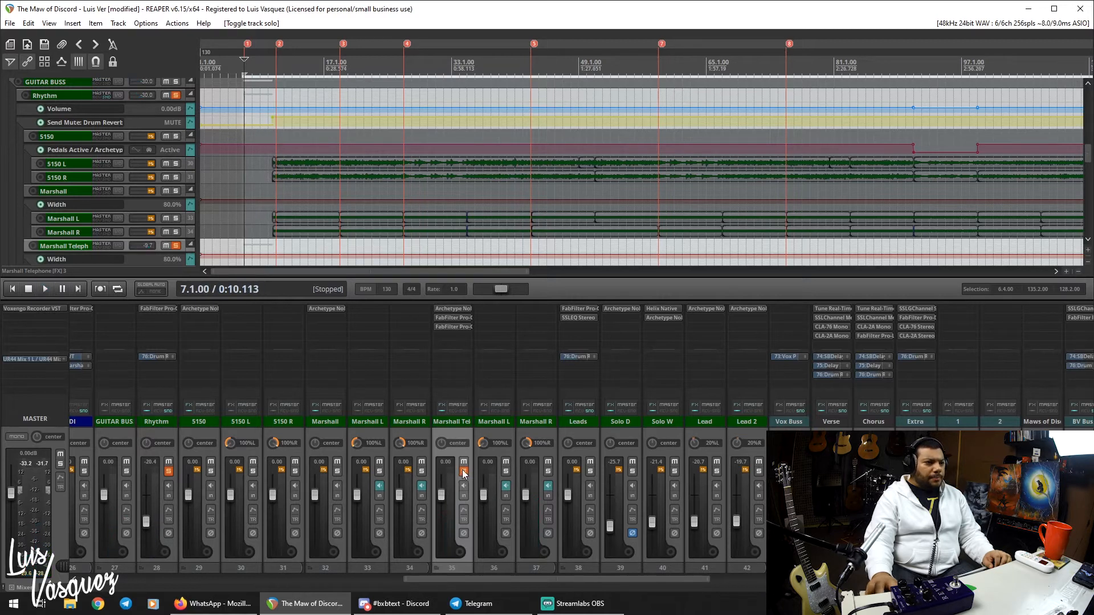
left_click(464, 472)
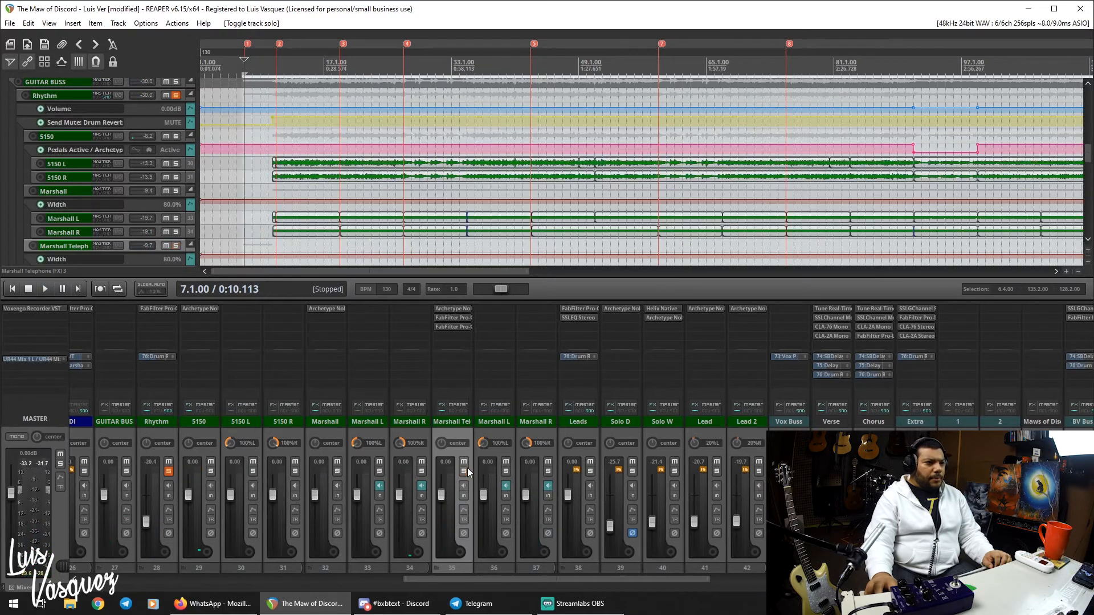
Locate the Leads folder and its lead and solo guitar tracks, and clear the Rhythm track's solo.
scroll(77, 203, "down", 8)
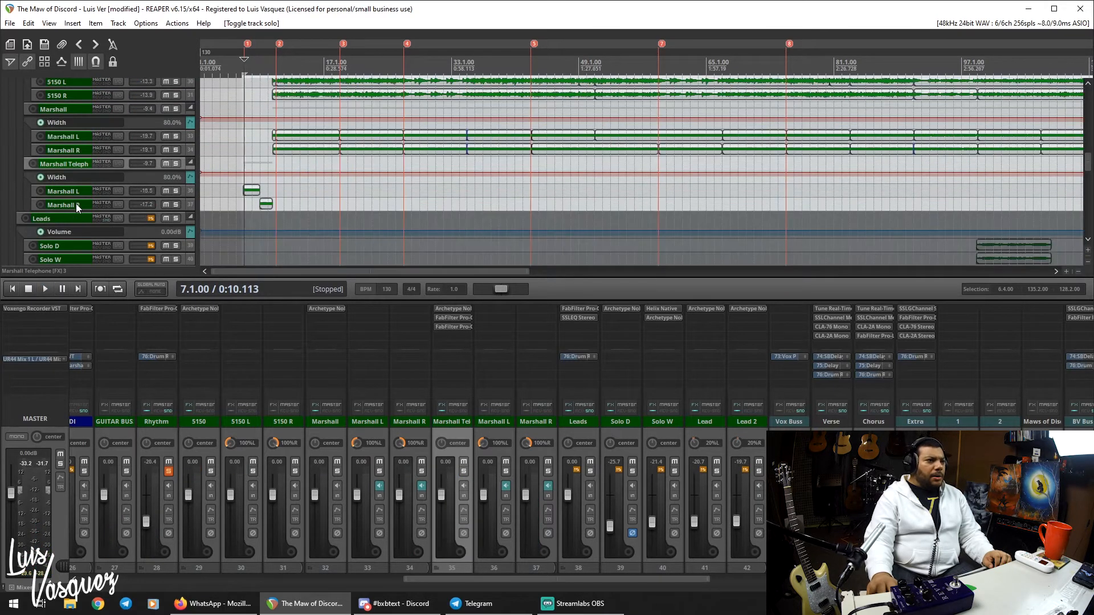
scroll(76, 204, "up", 2)
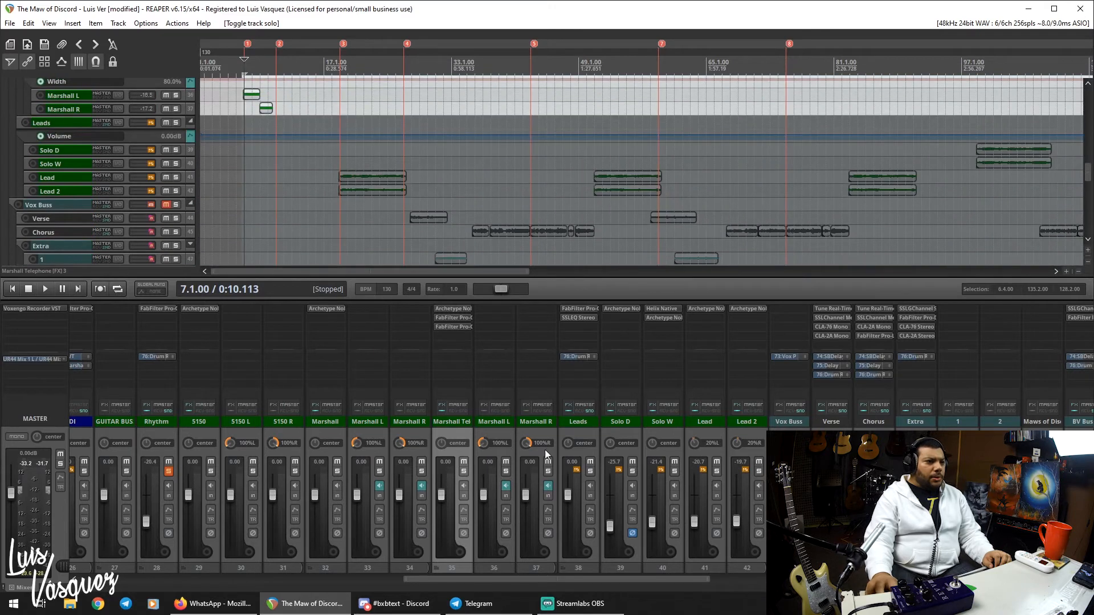
left_click(169, 471)
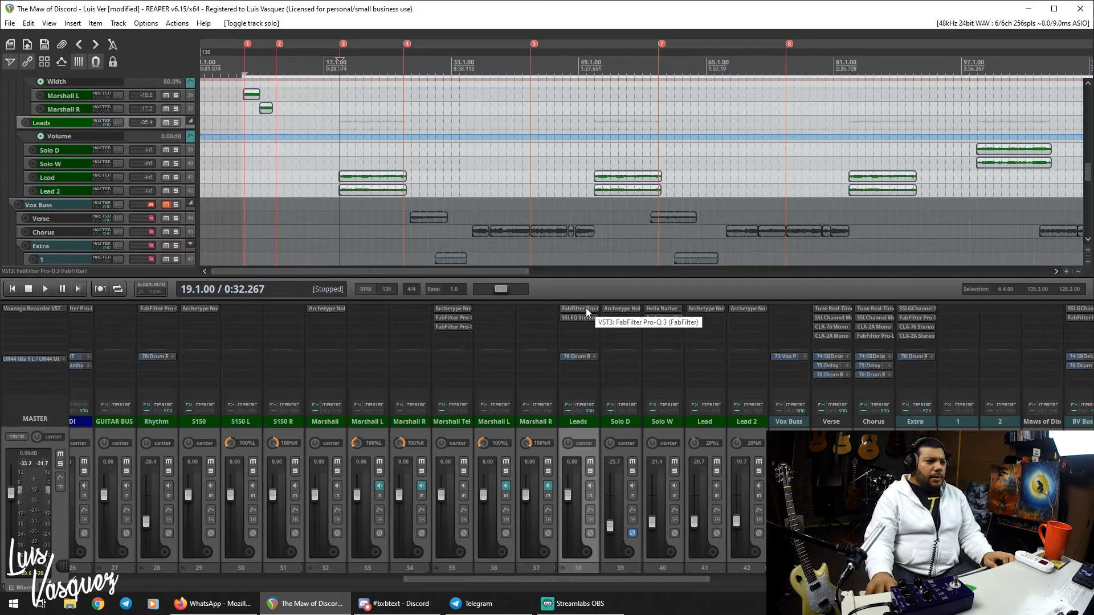
Review the bands of the FabFilter Pro-Q 3 on the Leads folder track, including the bell near 290 Hz, and close the EQ.
left_click(585, 308)
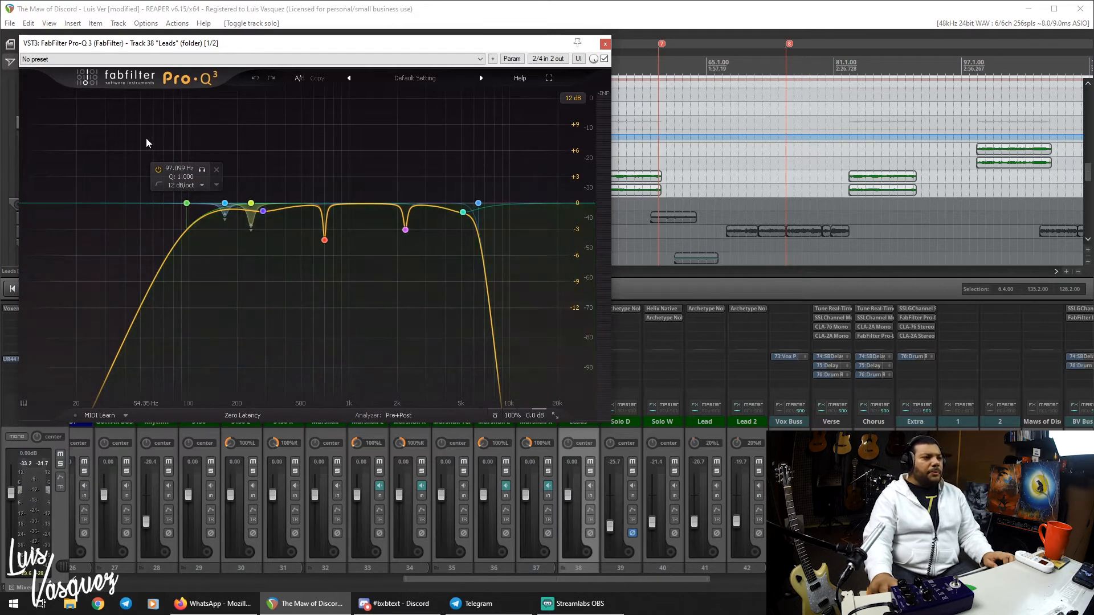
left_click(262, 213)
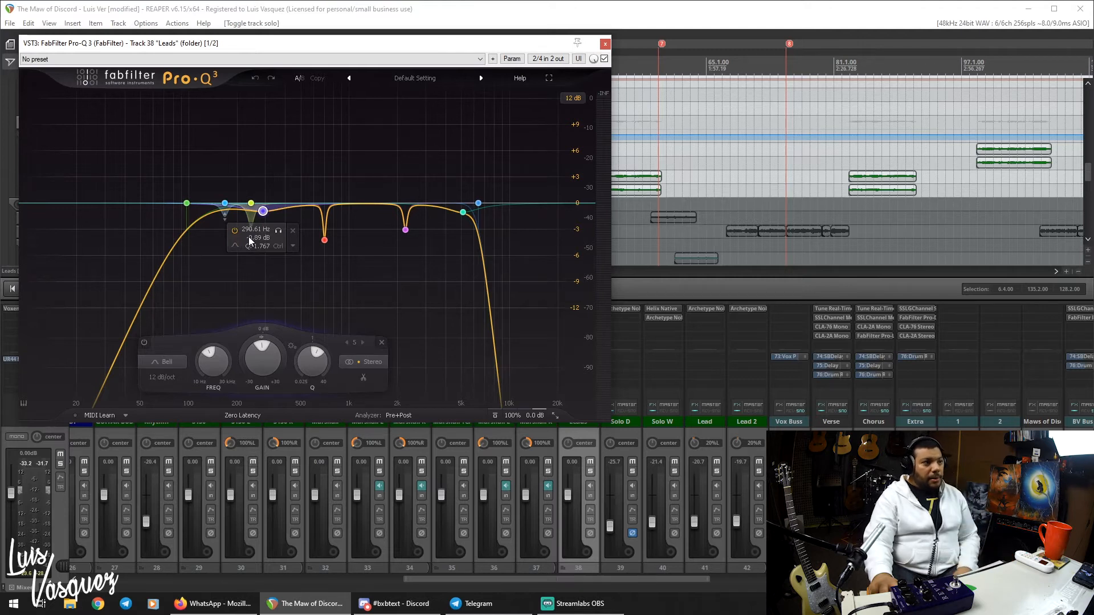
left_click(605, 43)
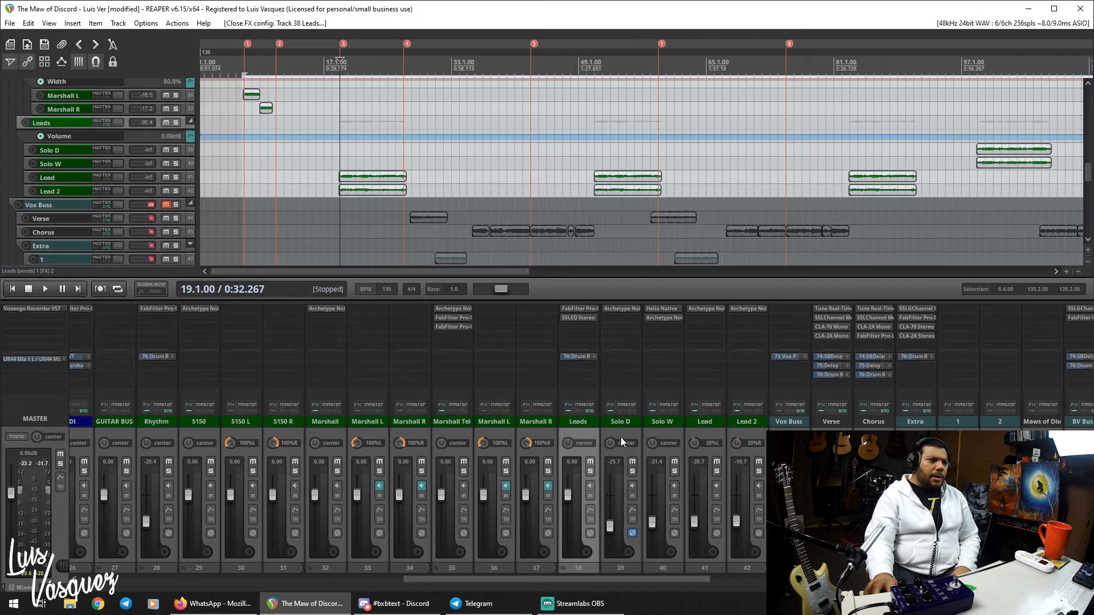
Inspect the low-mid and high-mid settings of the SSLEQ Stereo on the Leads folder track, and close it.
left_click(584, 318)
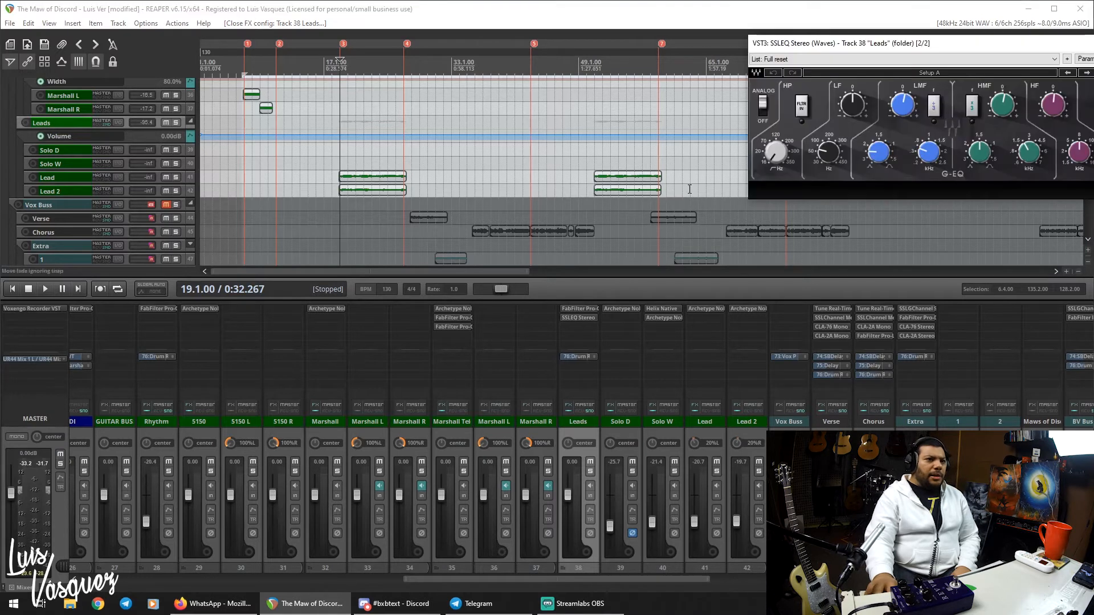
left_click_drag(976, 43, 627, 104)
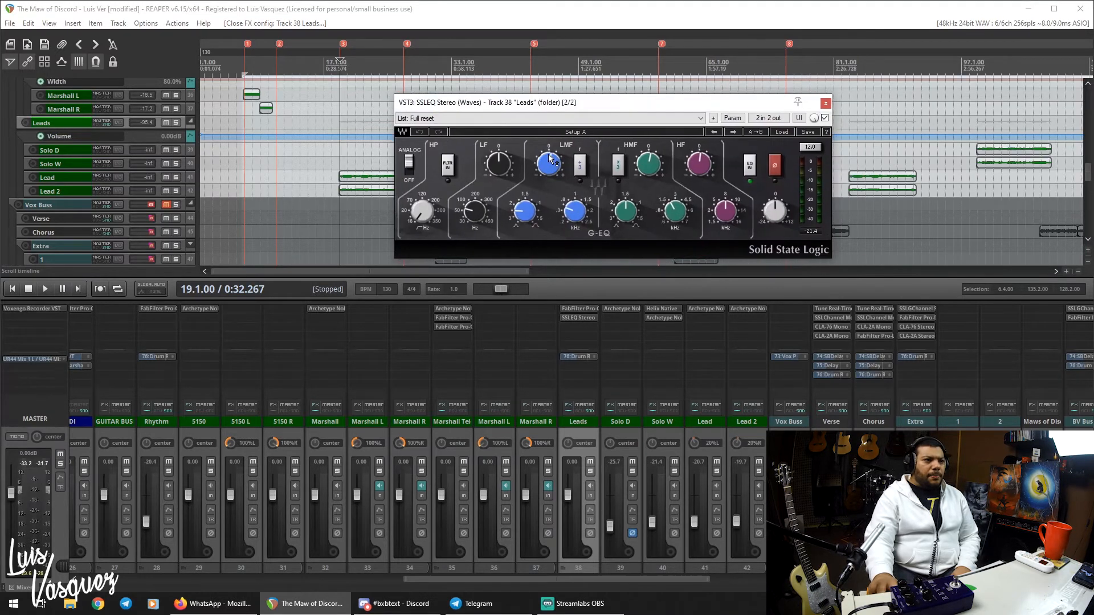
left_click(577, 215)
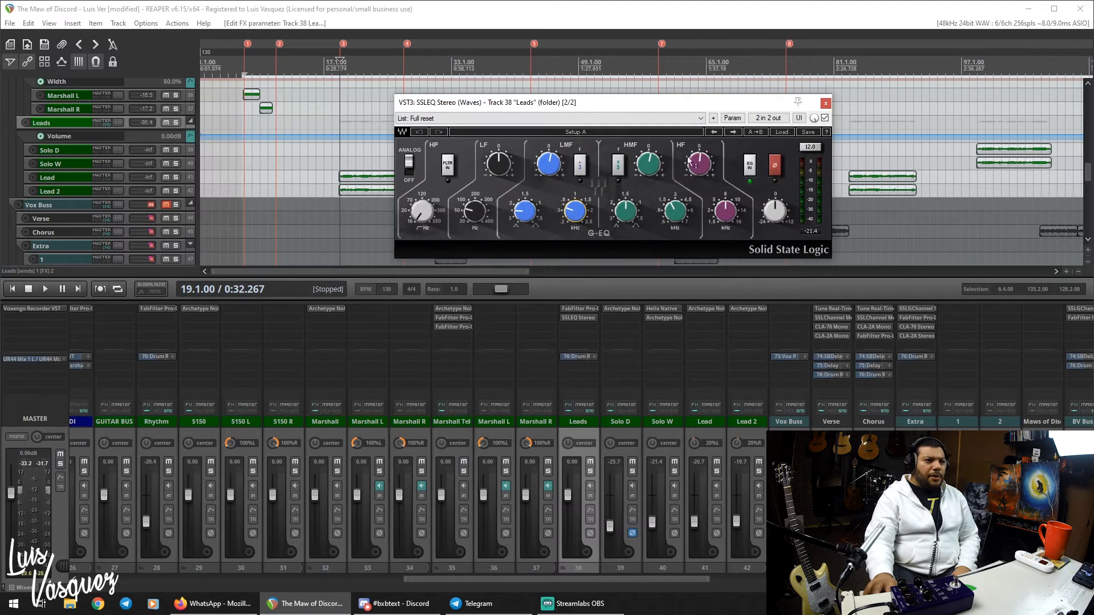
left_click(654, 176)
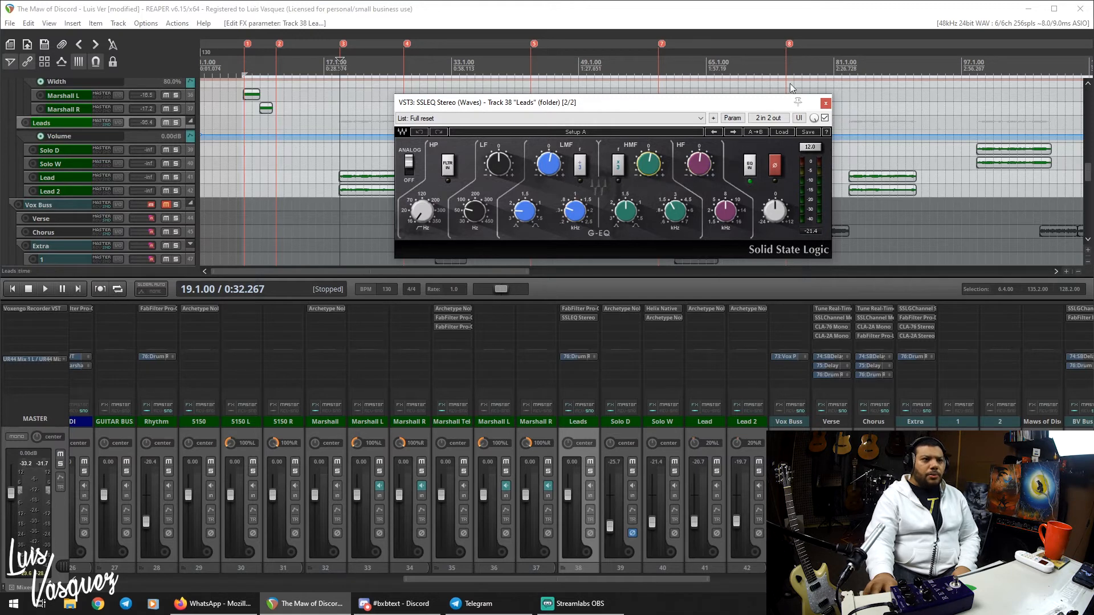
left_click(825, 104)
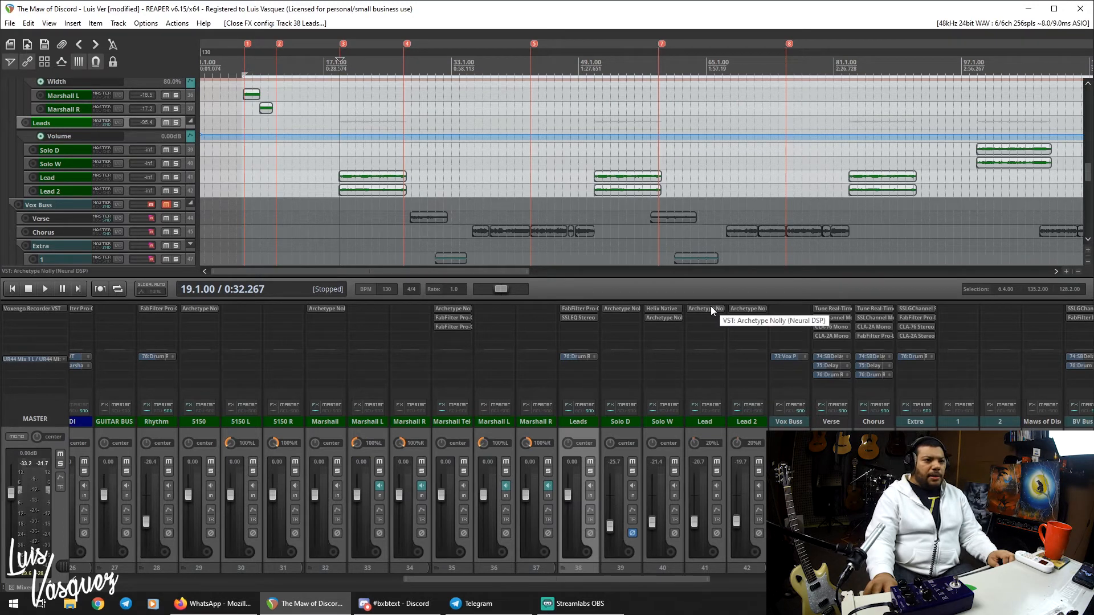
Compare the Archetype Nolly amp settings of the Lead and Lead 2 tracks side by side, and close both plug-ins.
left_click(743, 310)
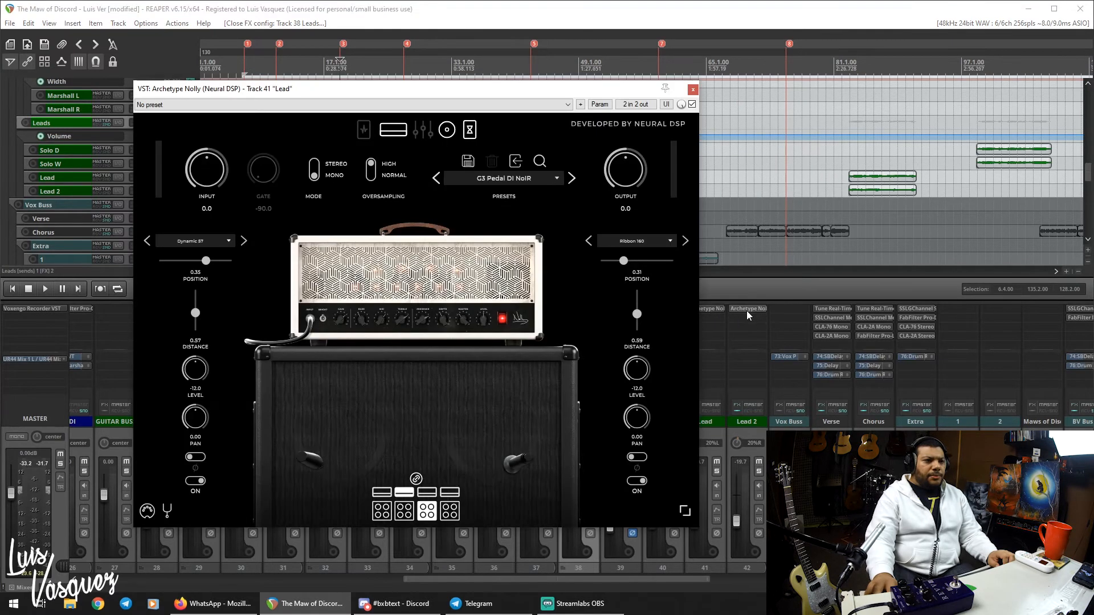
left_click(747, 309)
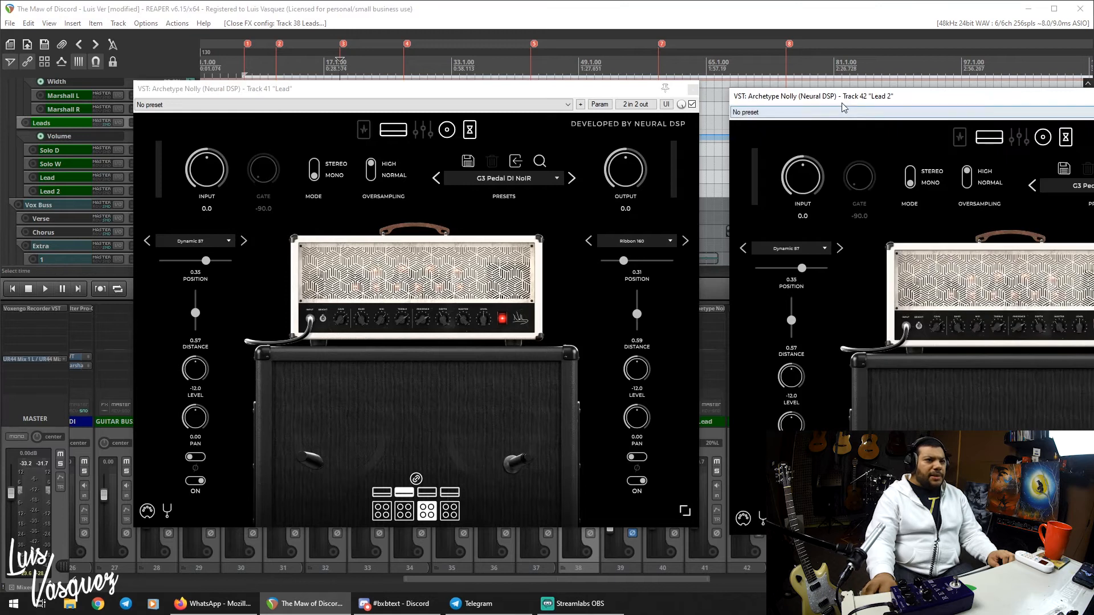
left_click_drag(861, 103, 742, 96)
left_click_drag(495, 90, 386, 83)
left_click_drag(805, 91, 730, 57)
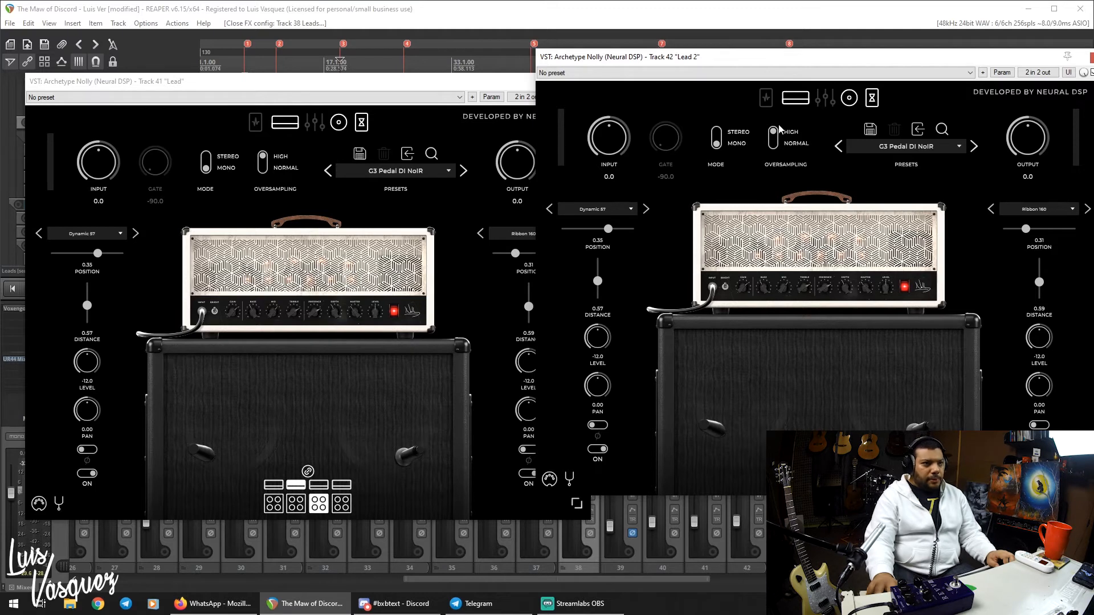
left_click(287, 127)
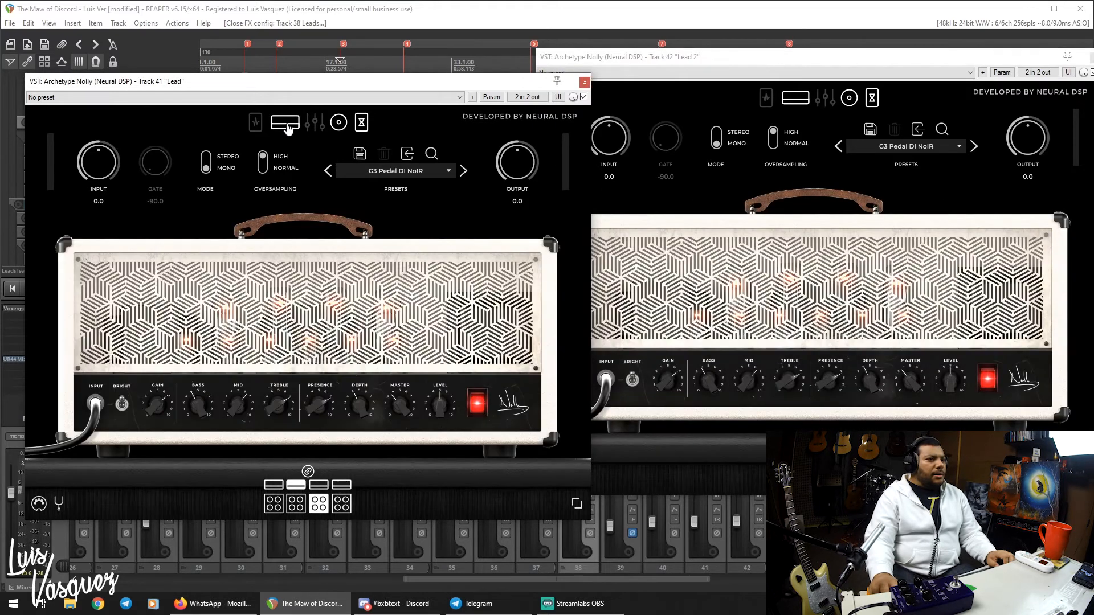
left_click_drag(815, 61, 806, 83)
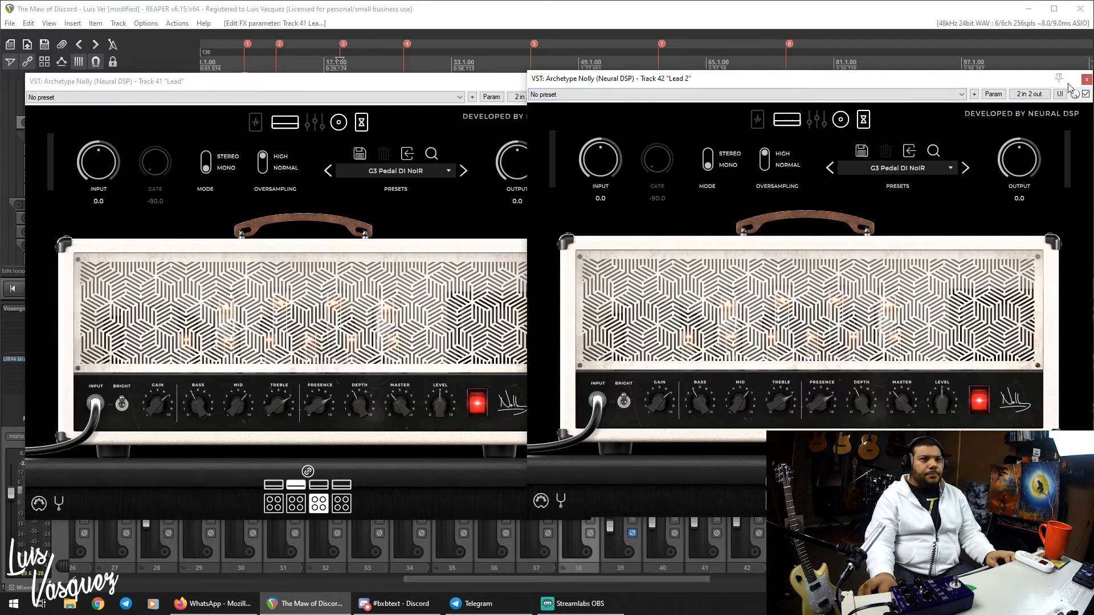
left_click(1087, 81)
left_click(586, 81)
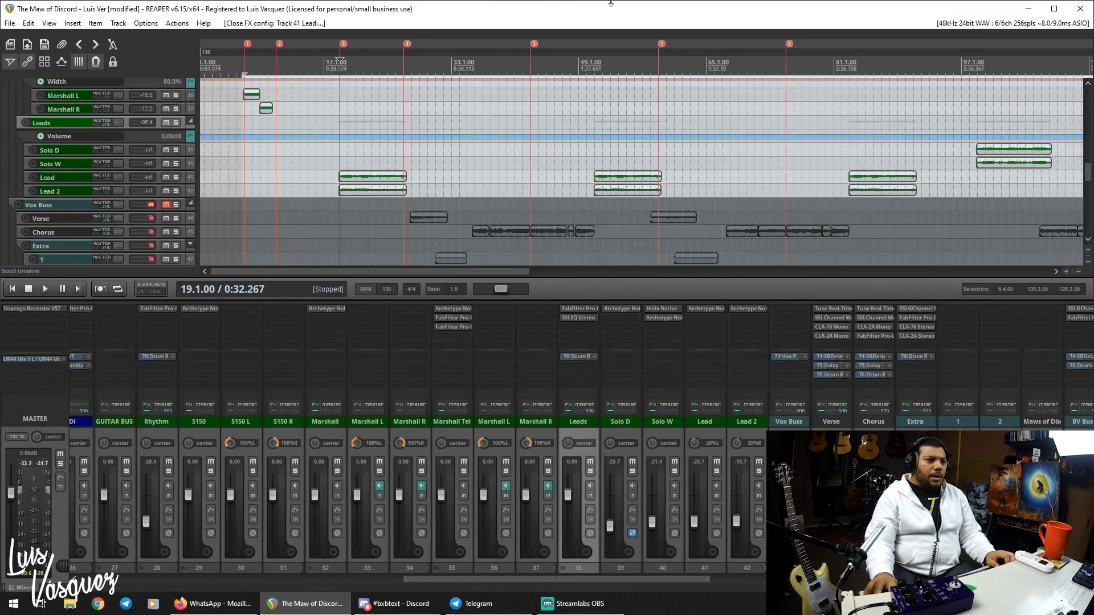
Solo the Leads folder track and listen to the lead guitars from bar 19.
left_click(591, 472)
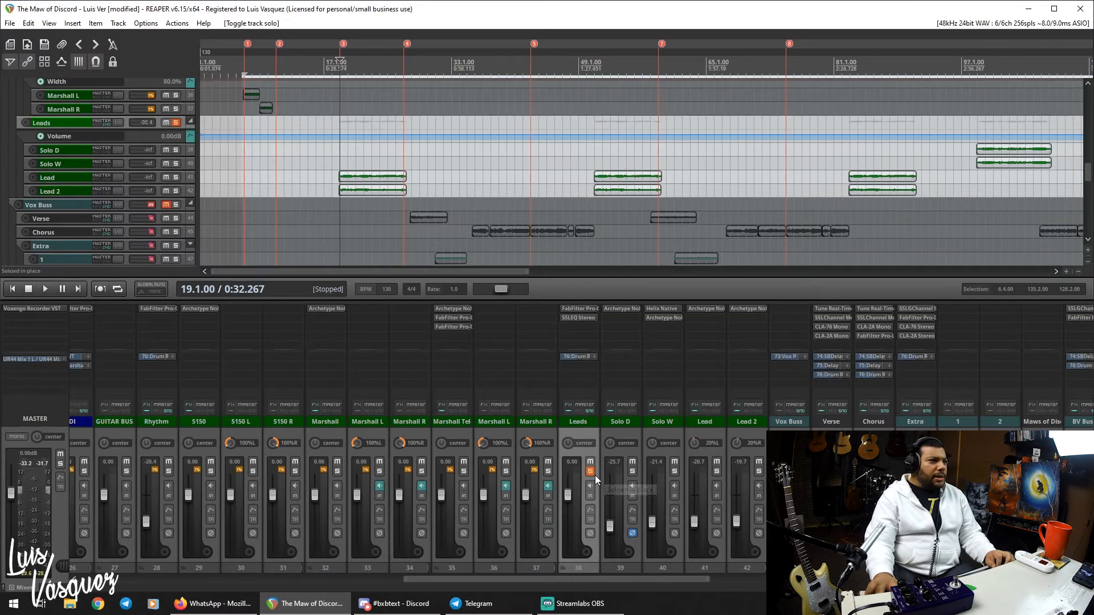
key("space")
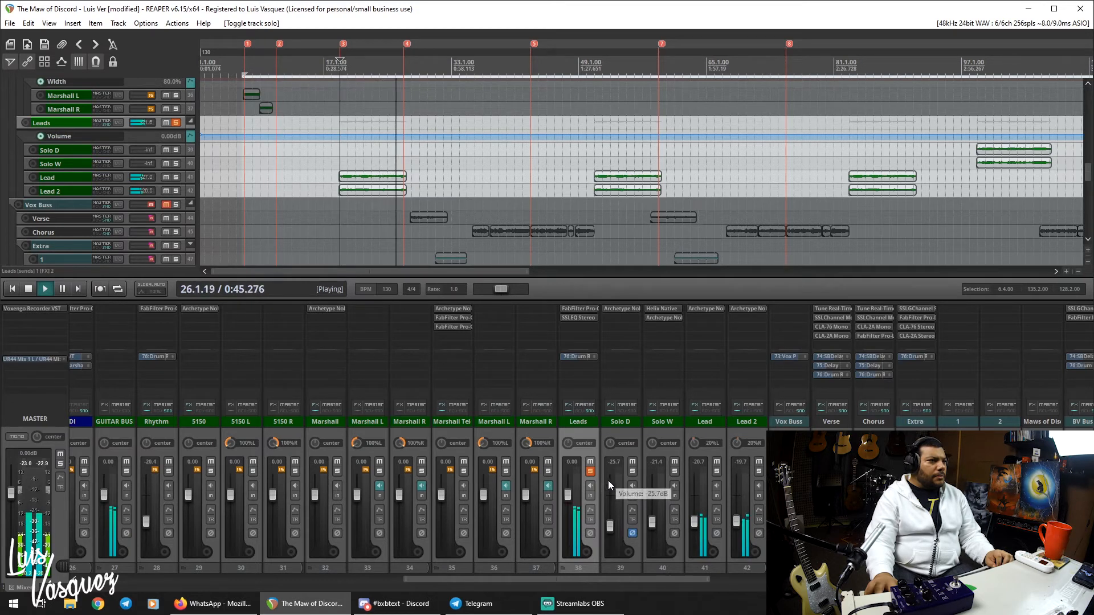
key("space")
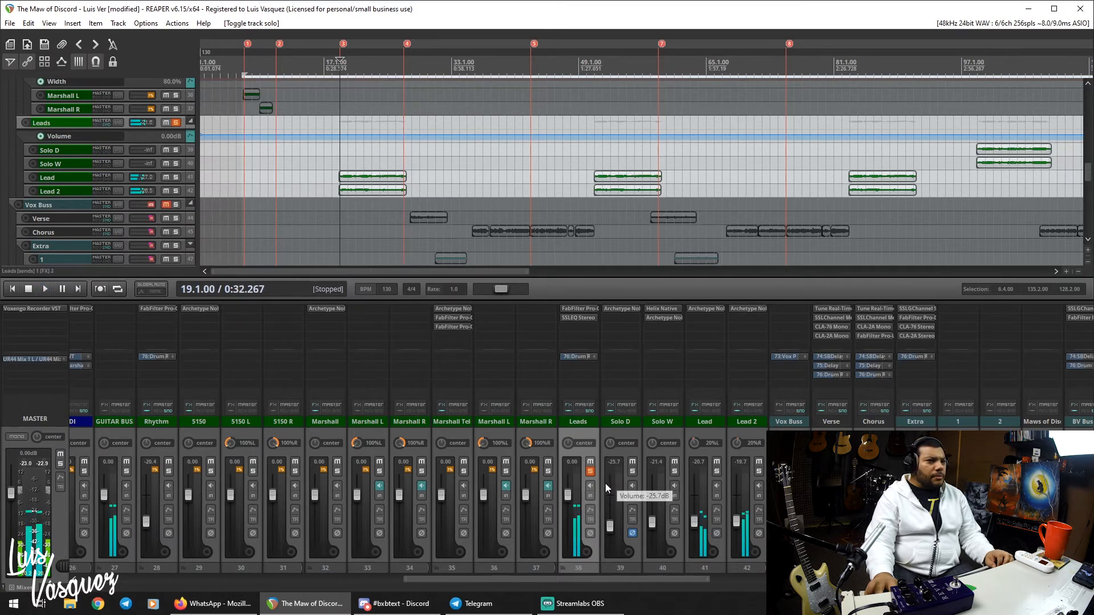
Inspect the amp head settings in the Archetype Nolly on the Solo D track, and close the plug-in.
left_click(623, 309)
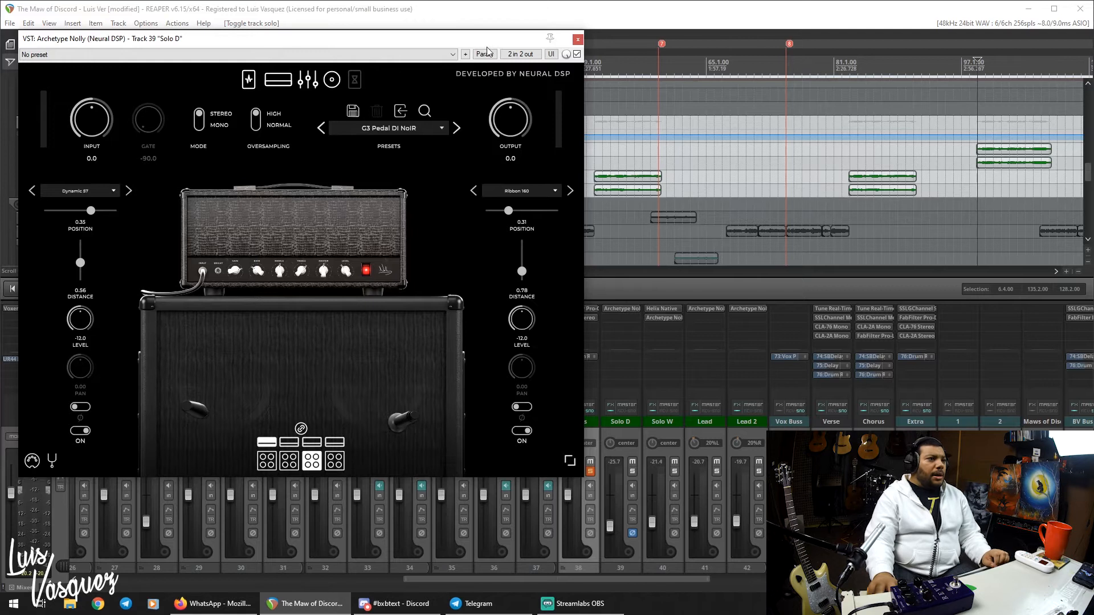
left_click_drag(487, 45, 487, 53)
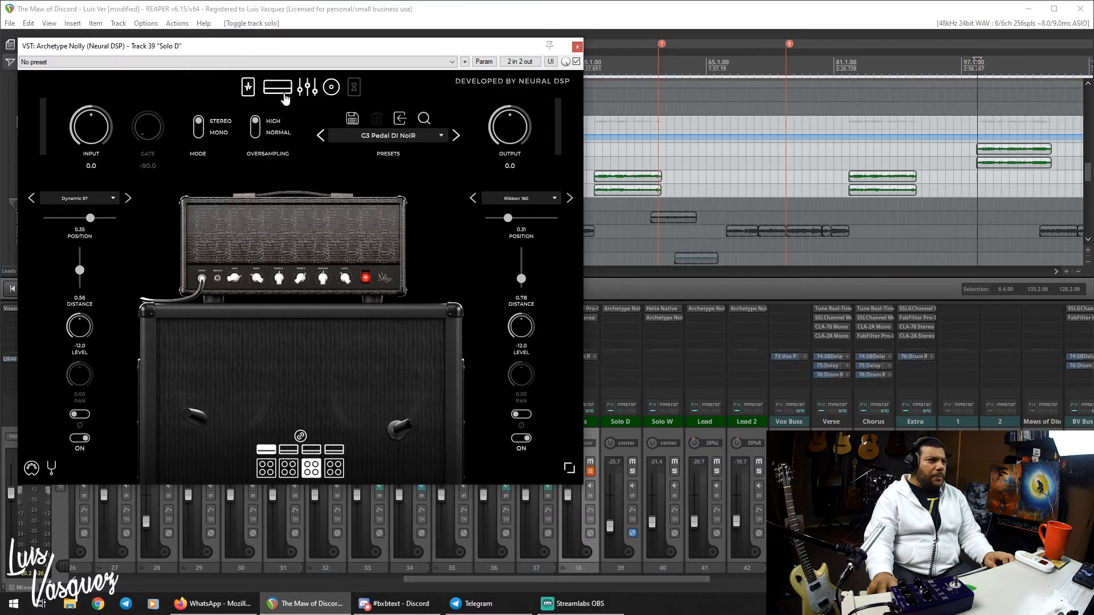
left_click(295, 207)
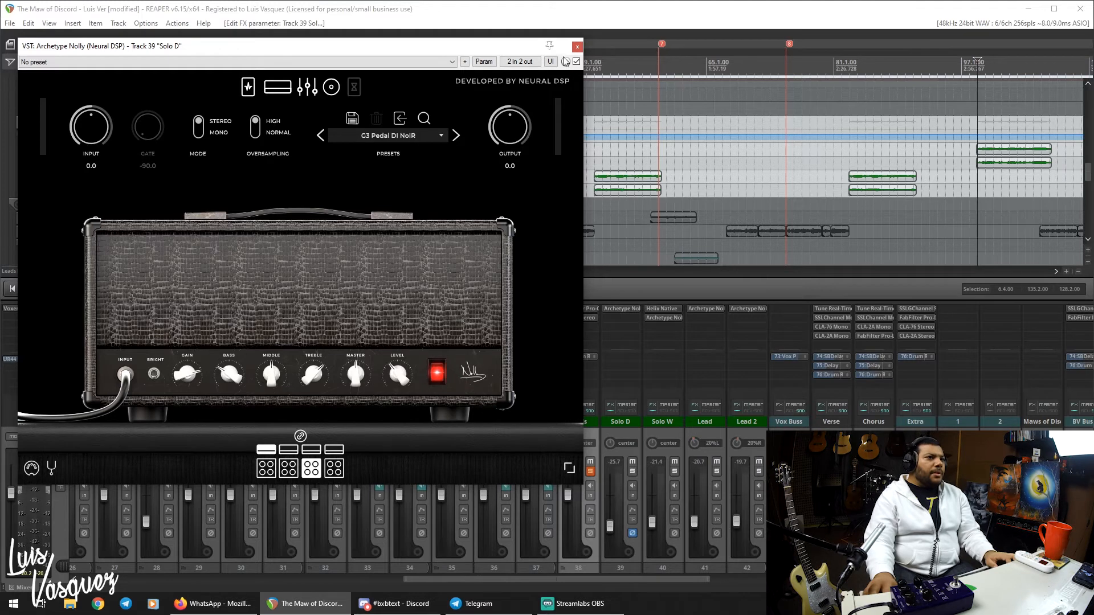
left_click(577, 46)
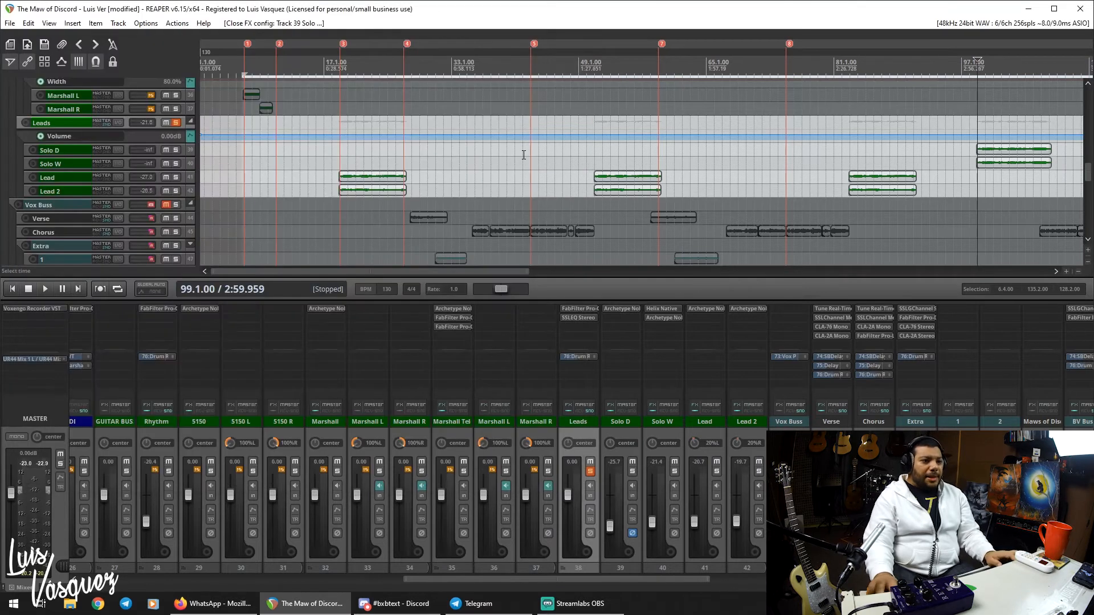
Check the Chorus block in Helix Native on the Solo W track, and close the plug-in.
left_click(670, 434)
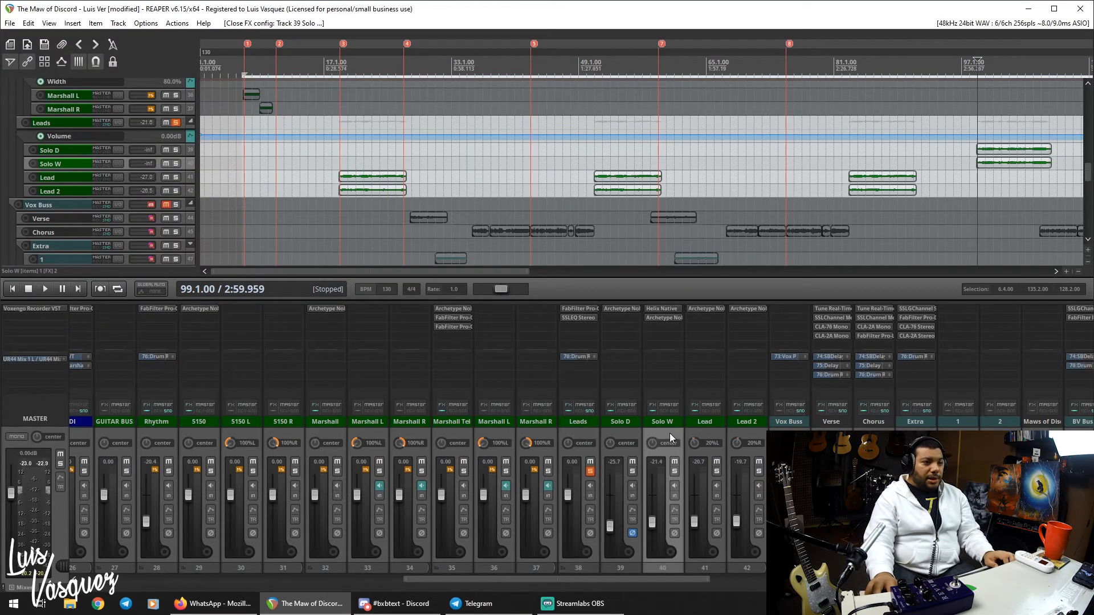
left_click(666, 314)
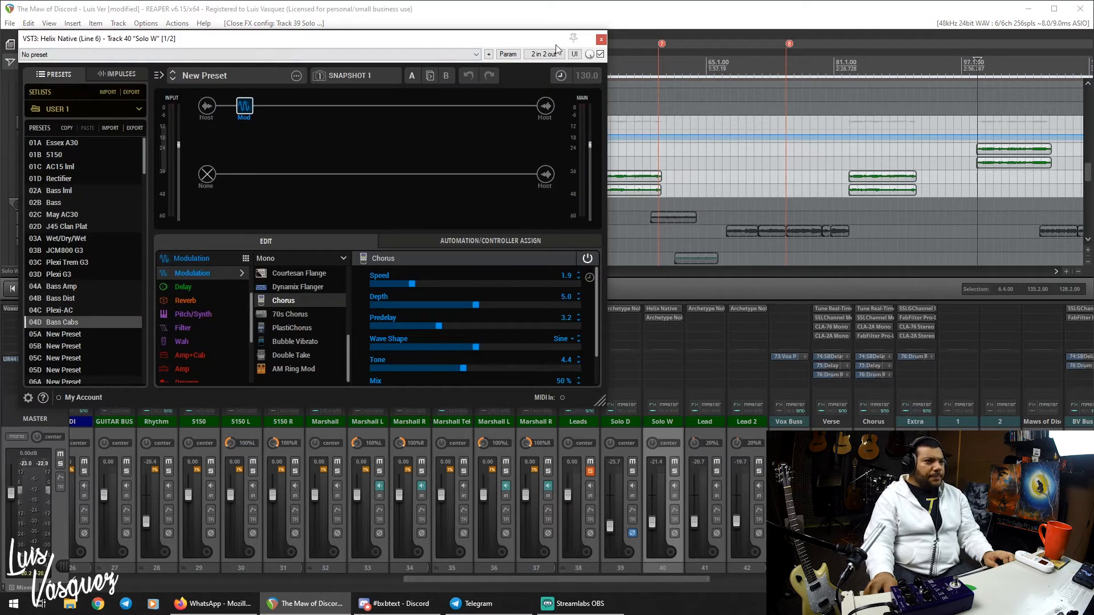
left_click(601, 41)
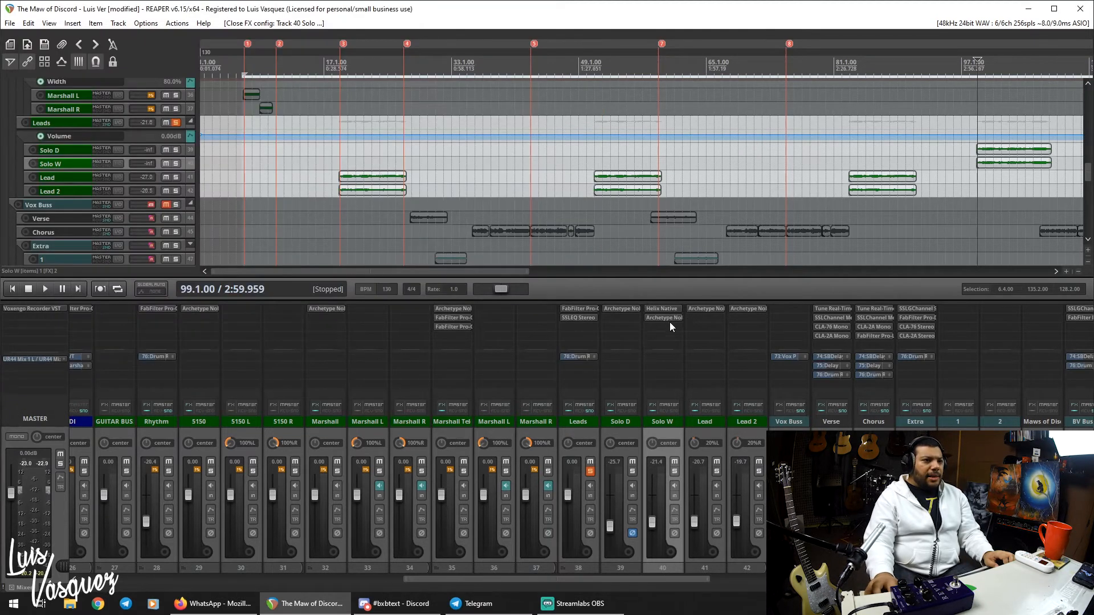
Review the amp, delay and reverb pedals in the Archetype Nolly on the Solo W track, and close it.
left_click(669, 322)
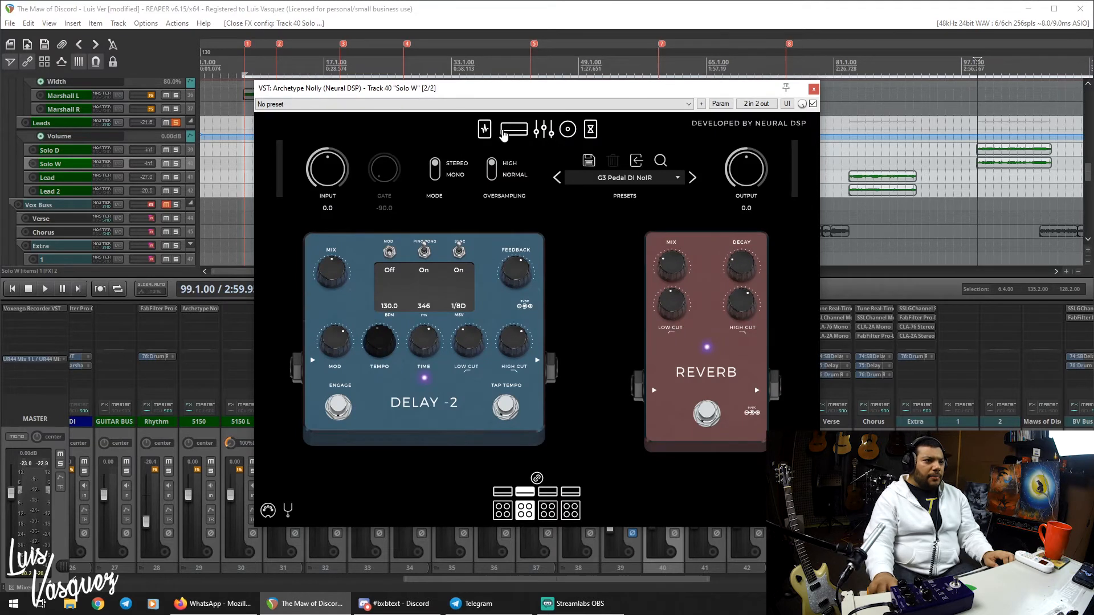
left_click(514, 129)
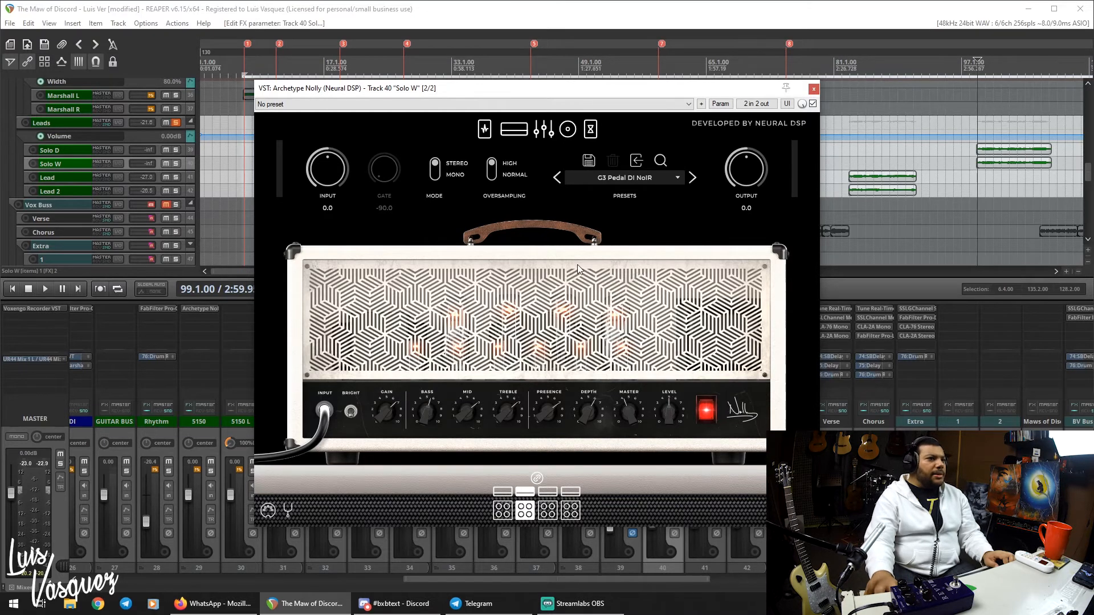
left_click(593, 130)
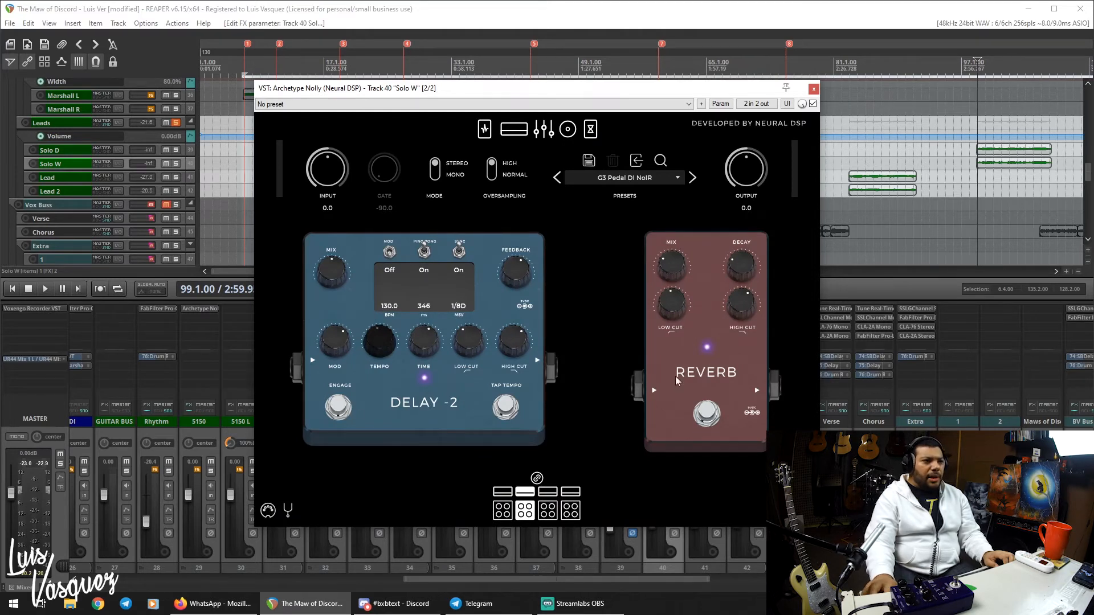
left_click(814, 89)
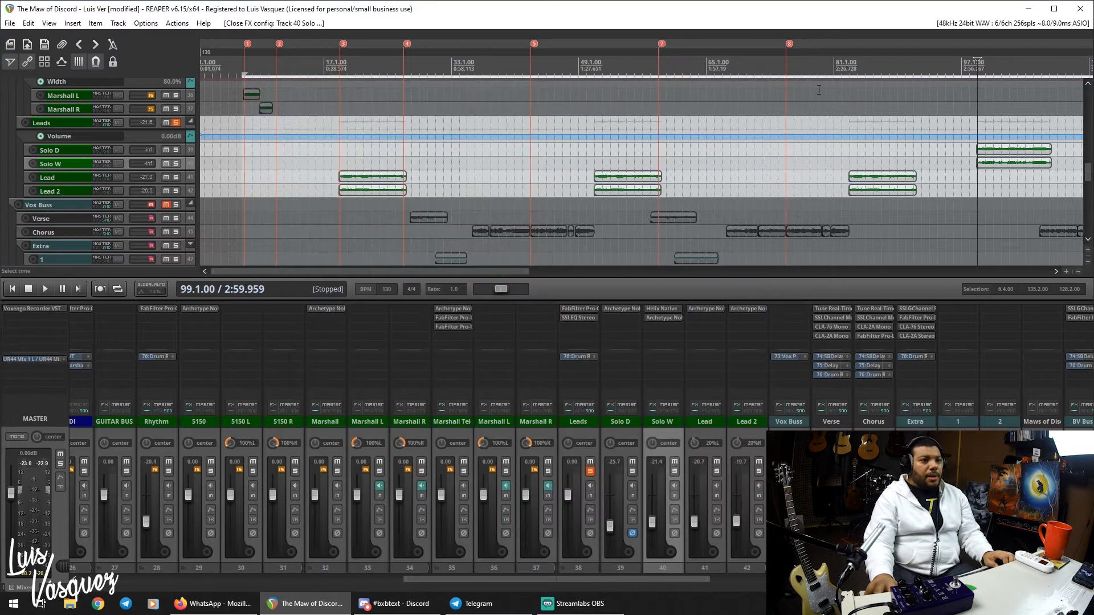
Listen to the Solo D and Solo W tracks together from bar 99, and mute Solo D to hear Solo W alone.
left_click(630, 431)
left_click(669, 429)
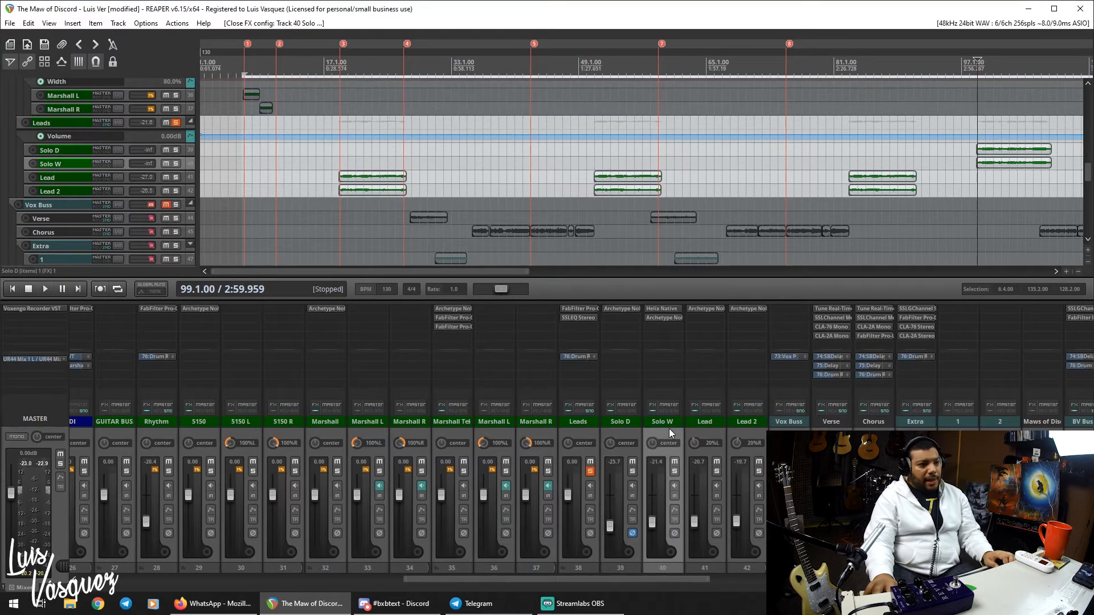
left_click(621, 429)
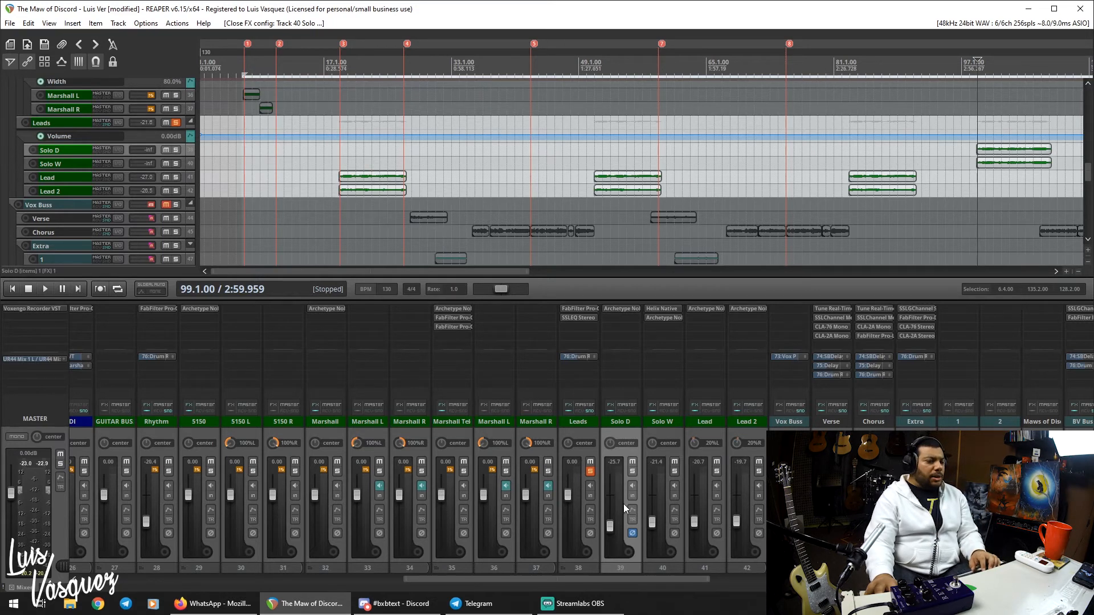
key("space")
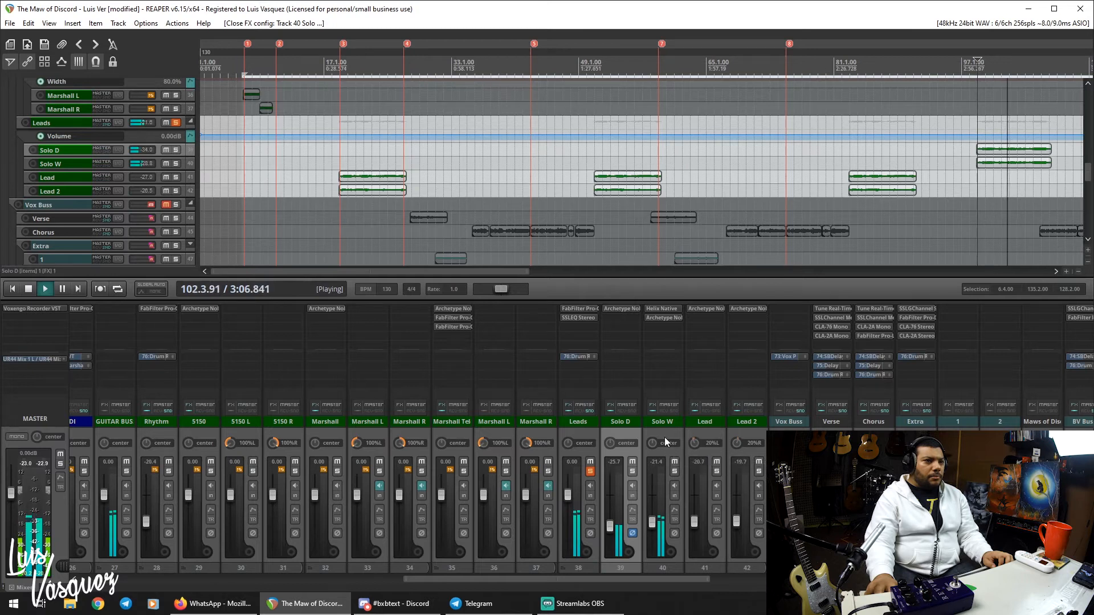
left_click(633, 462)
left_click(633, 463)
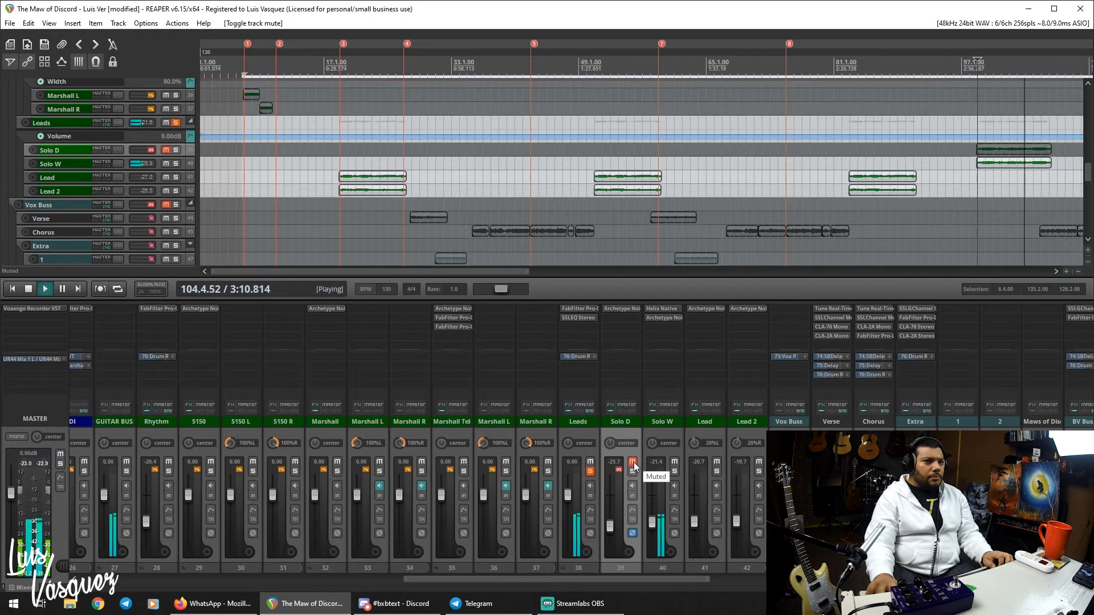
key("space")
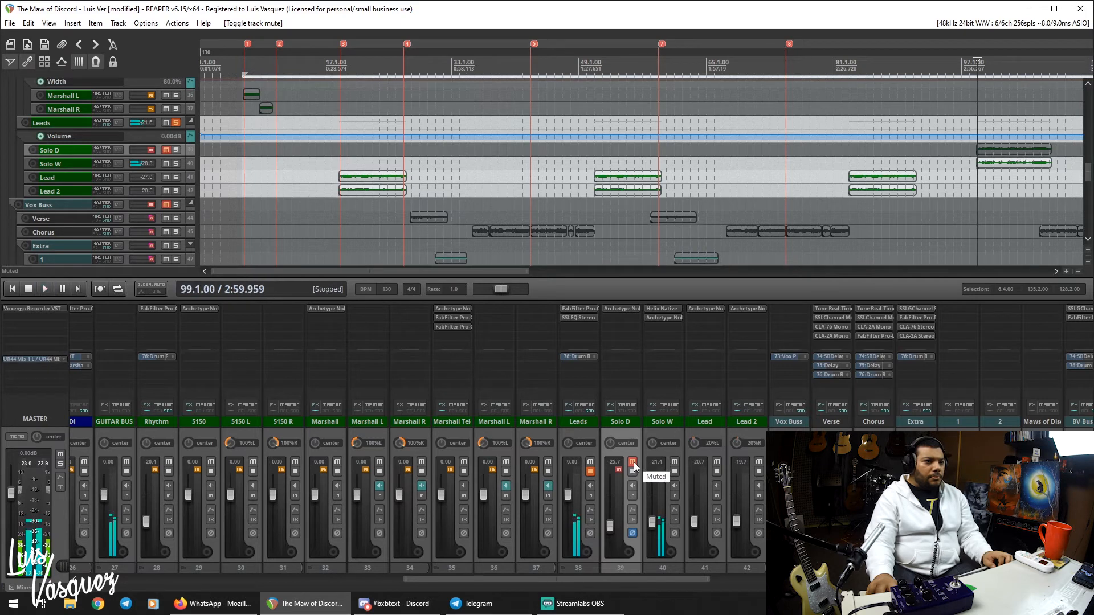
Mute Solo W and unmute Solo D to listen to the Solo D track alone from bar 99.
left_click(675, 462)
left_click(634, 462)
key("space")
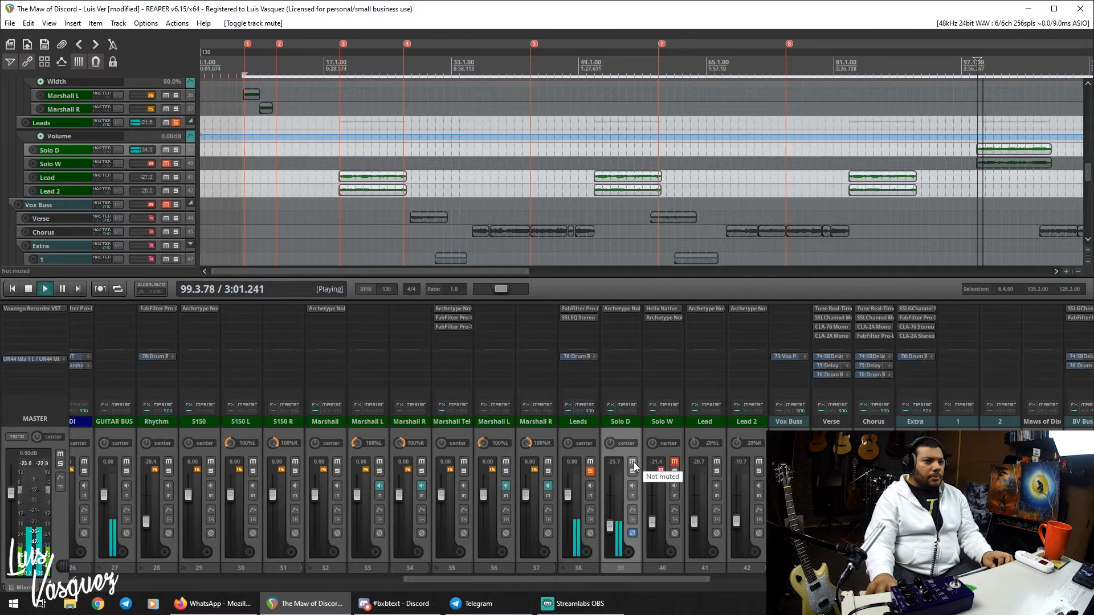
key("space")
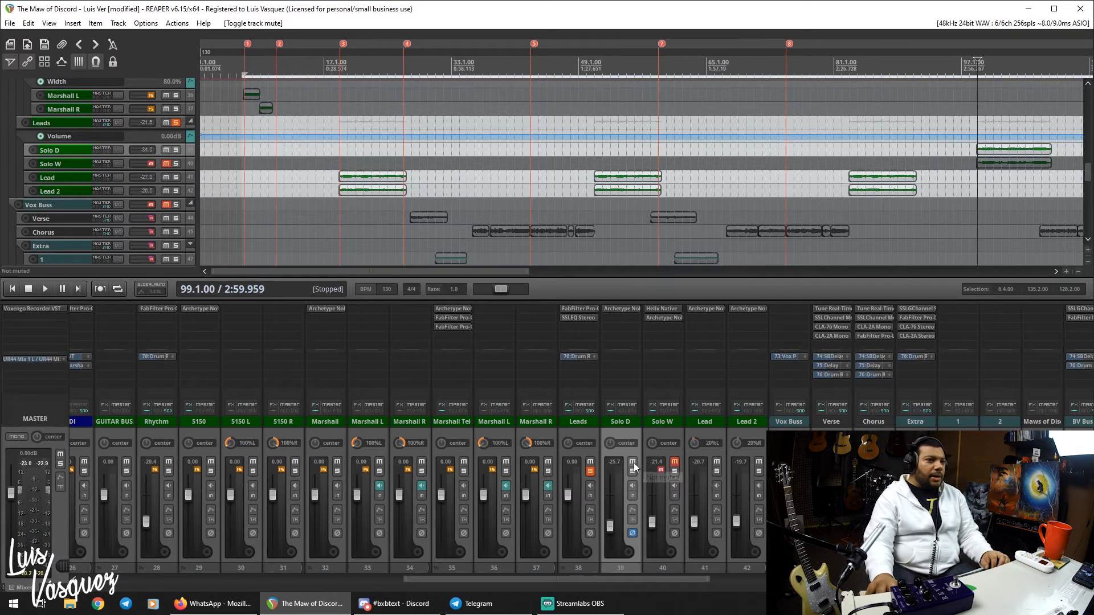
During playback from bar 99, switch from Solo D to Solo W, unmute both for the combined sound, and stop.
key("space")
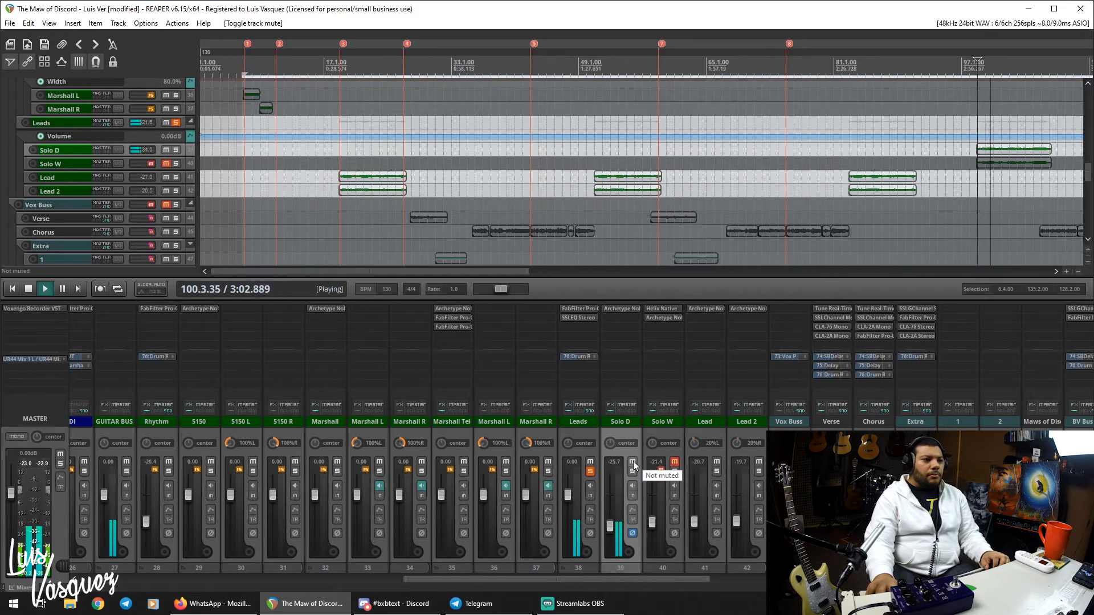
left_click(633, 463)
left_click(674, 462)
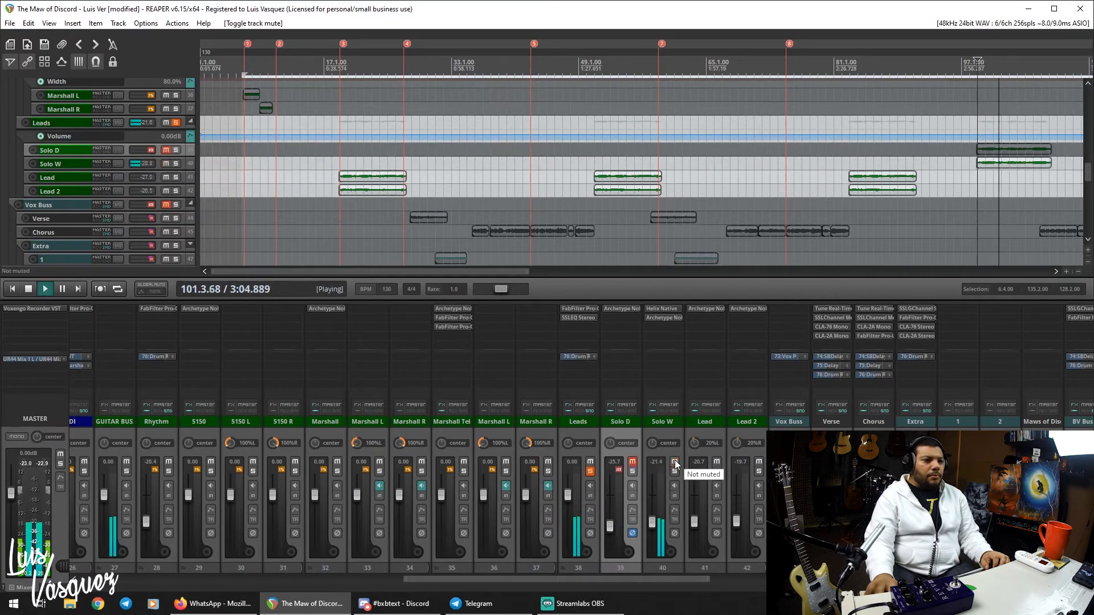
left_click(632, 463)
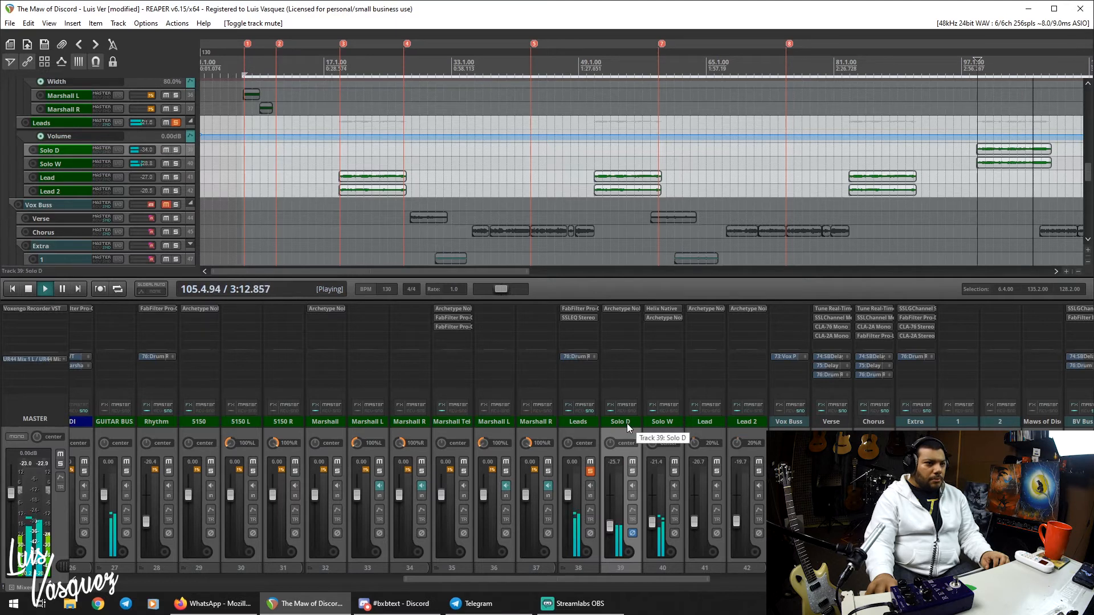
key("space")
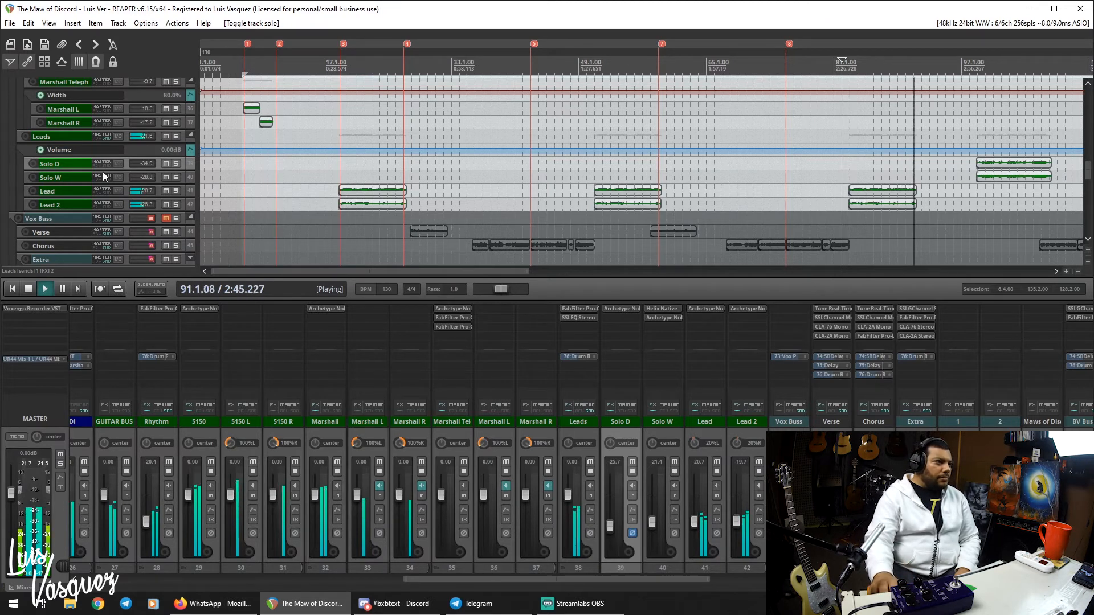
Listen to the lead and solo guitars in context with the vocals muted, following the bass, rhythm and Leads tracks, and stop playback.
scroll(76, 197, "up", 6)
scroll(77, 197, "up", 5)
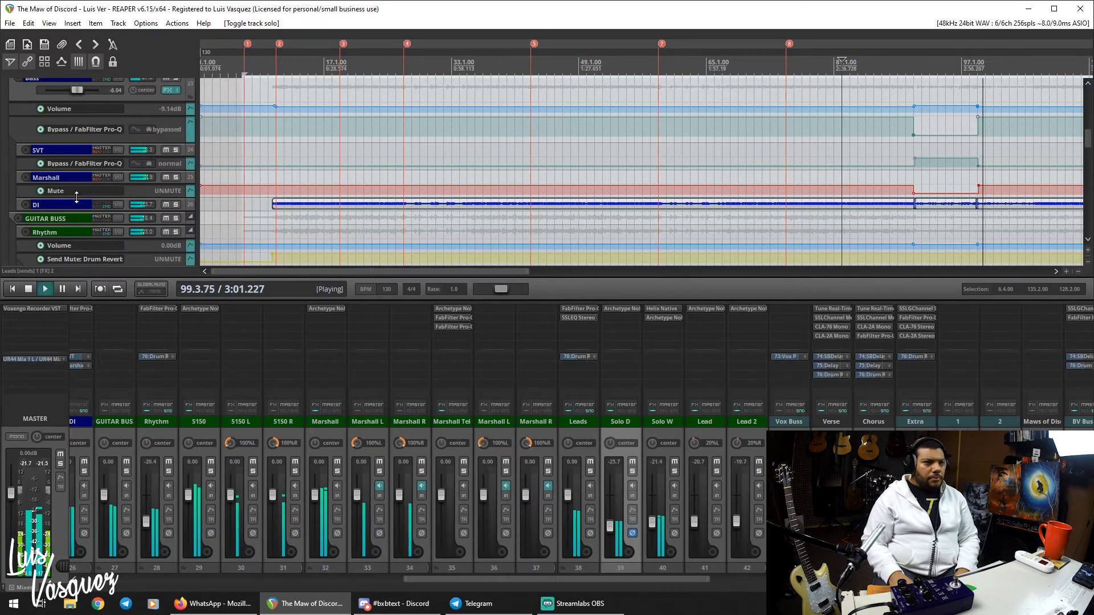
scroll(77, 197, "down", 10)
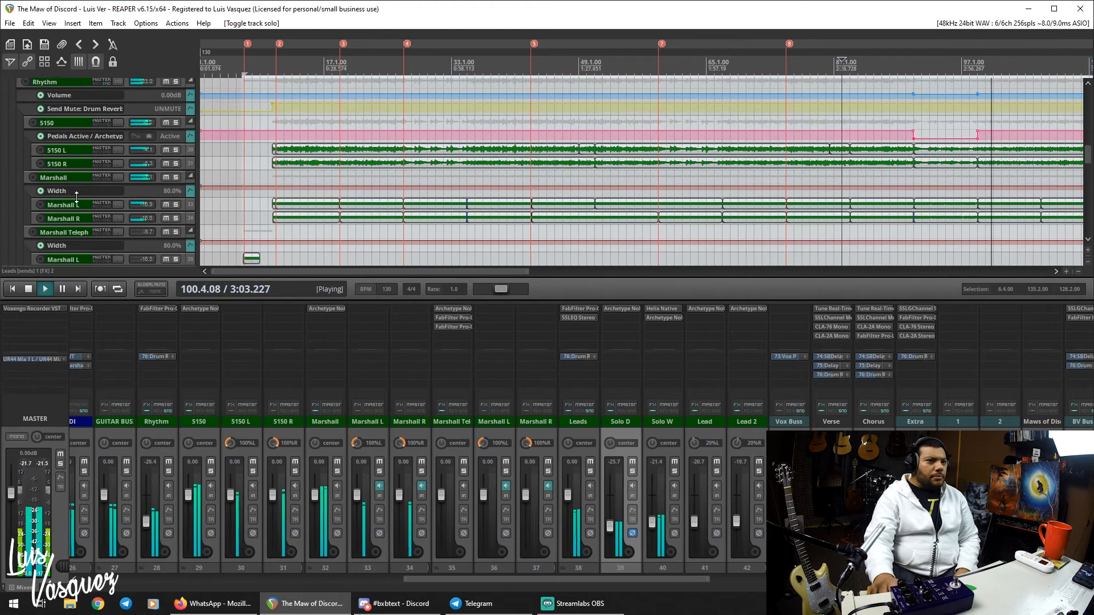
scroll(76, 196, "down", 2)
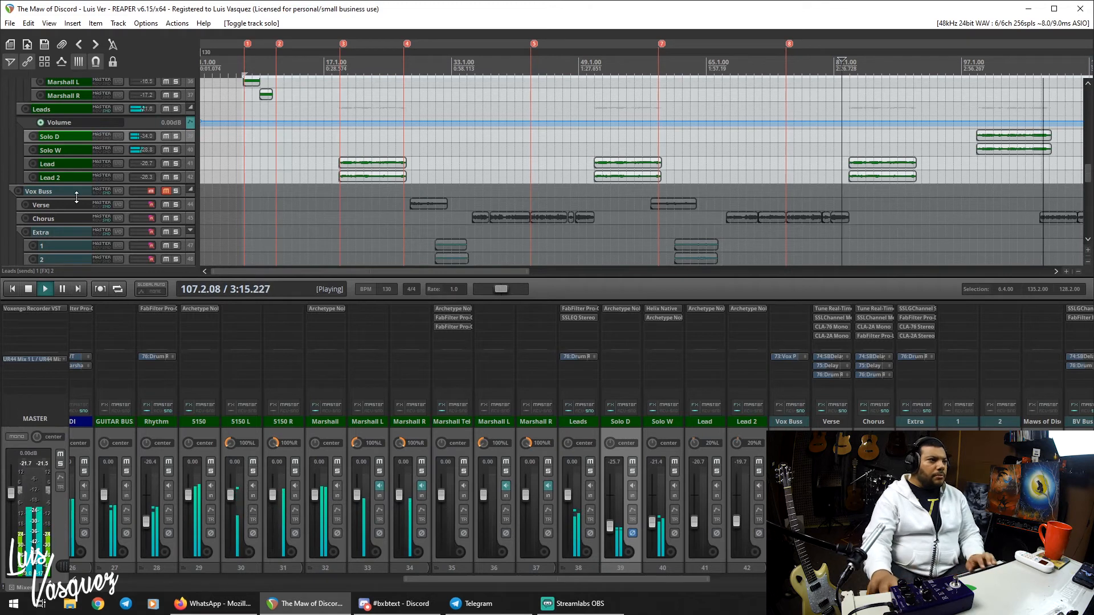
key("space")
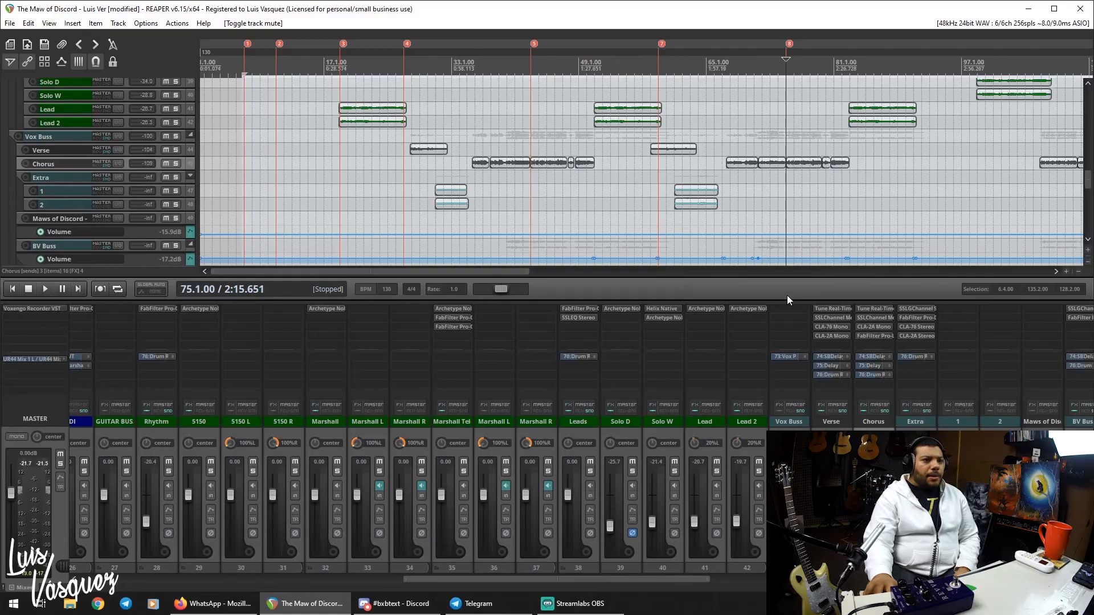
Inspect the Waves Tune Real-Time Mono settings on the Chorus vocal track and close the plug-in window.
left_click(882, 308)
left_click_drag(384, 221, 437, 180)
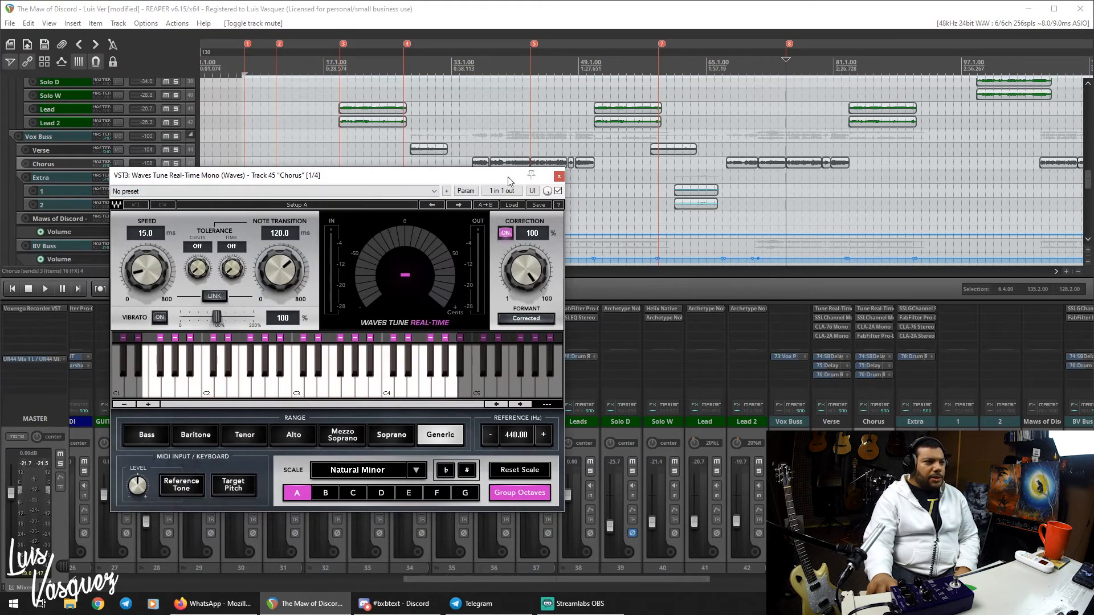
left_click_drag(509, 181, 549, 200)
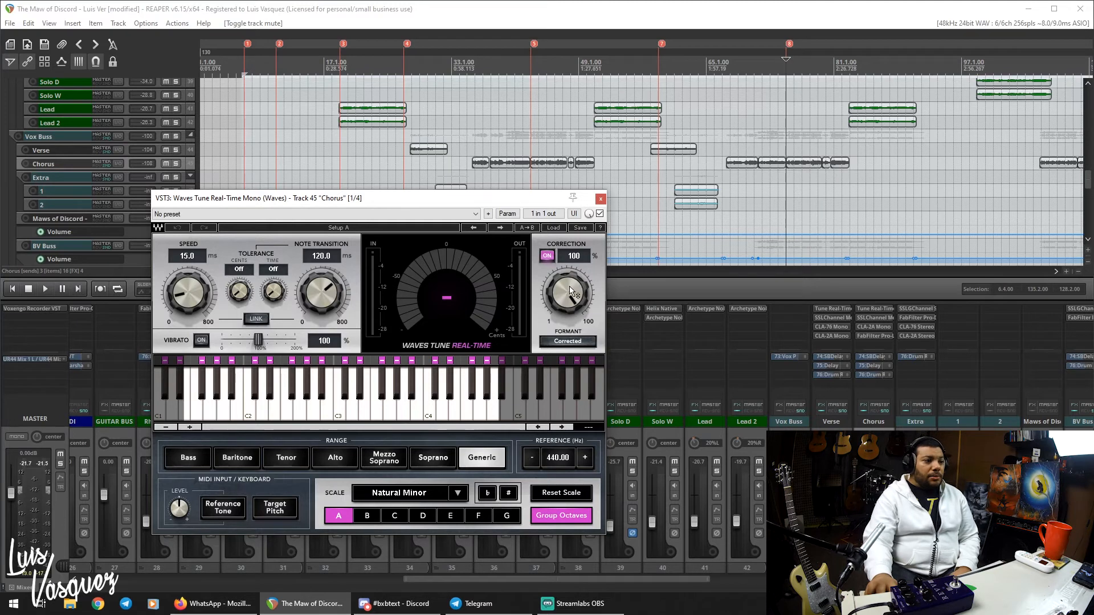
left_click(601, 199)
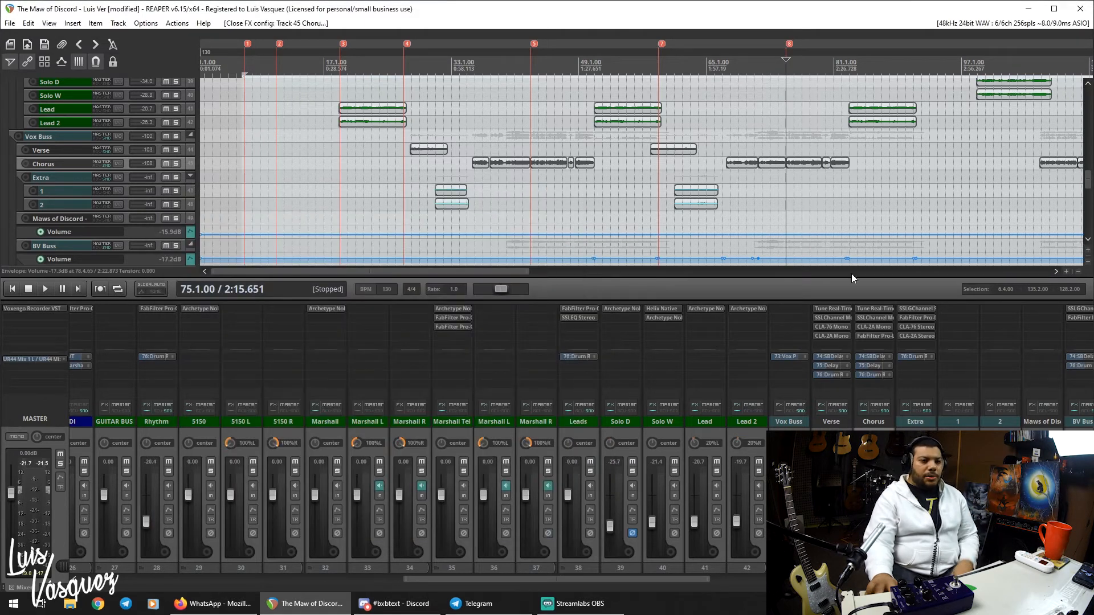
left_click(915, 318)
left_click(917, 308)
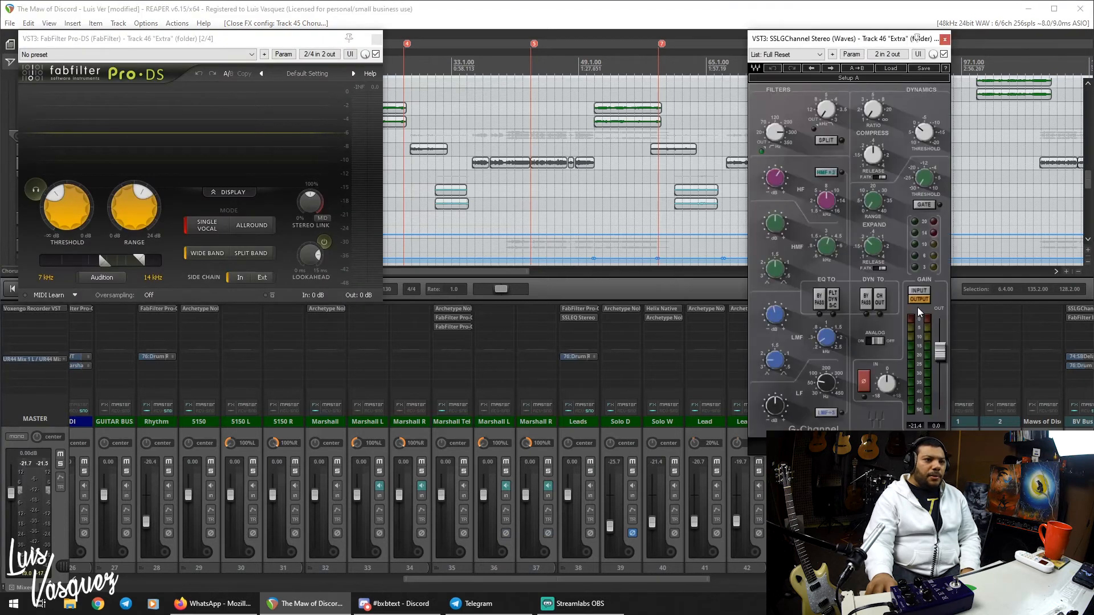
left_click(944, 40)
left_click(377, 39)
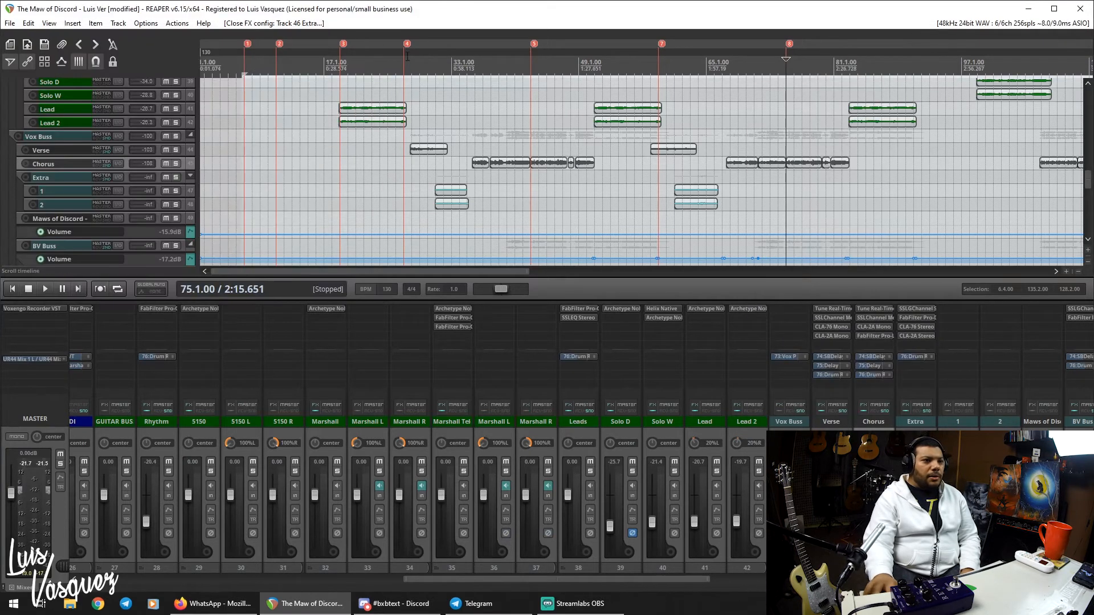
Examine the SSLChannel Mono settings on the Chorus track, close it, and open the track's CLA-2A Mono compressor.
left_click(877, 317)
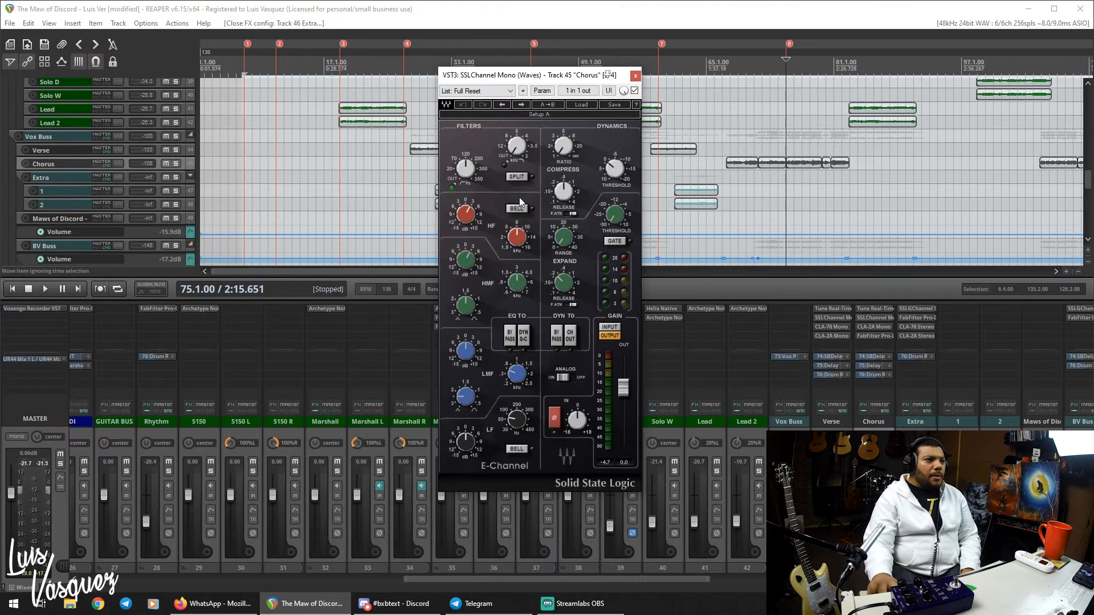
left_click_drag(552, 75, 445, 72)
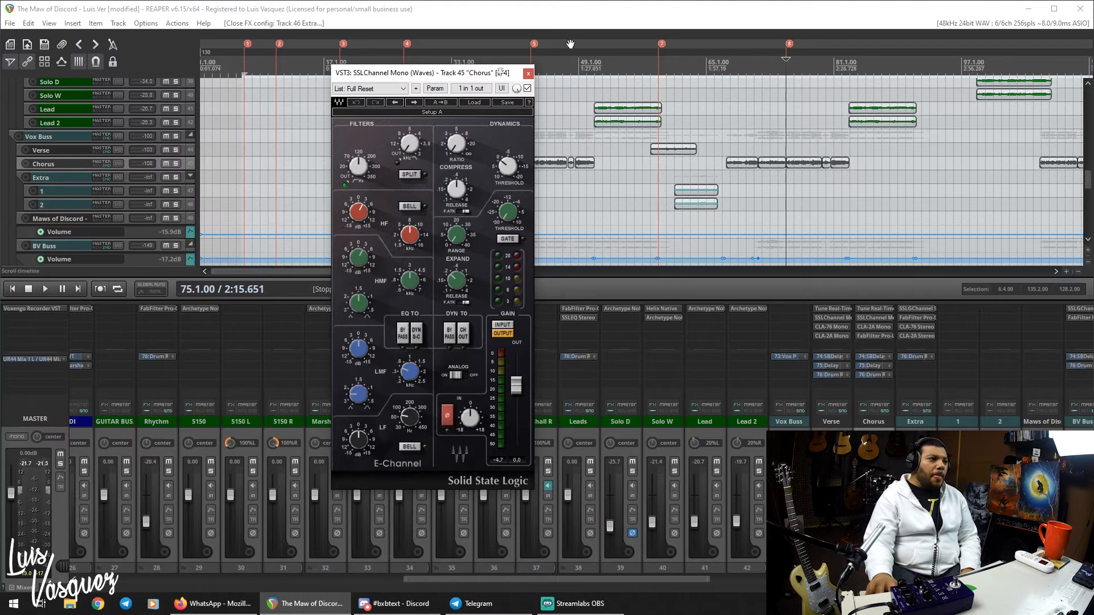
left_click(529, 73)
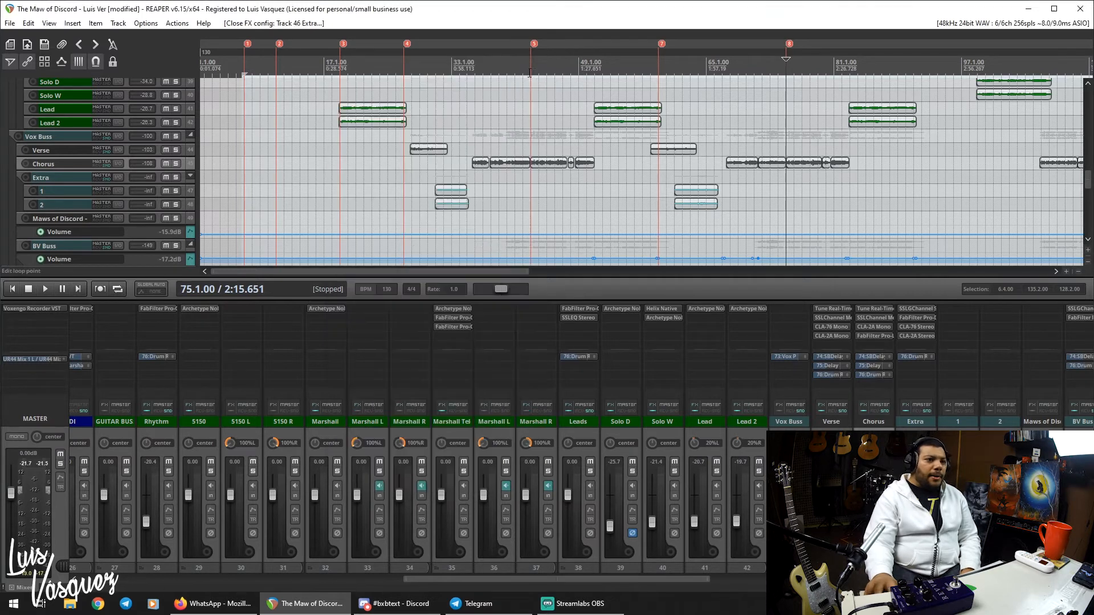
left_click(878, 327)
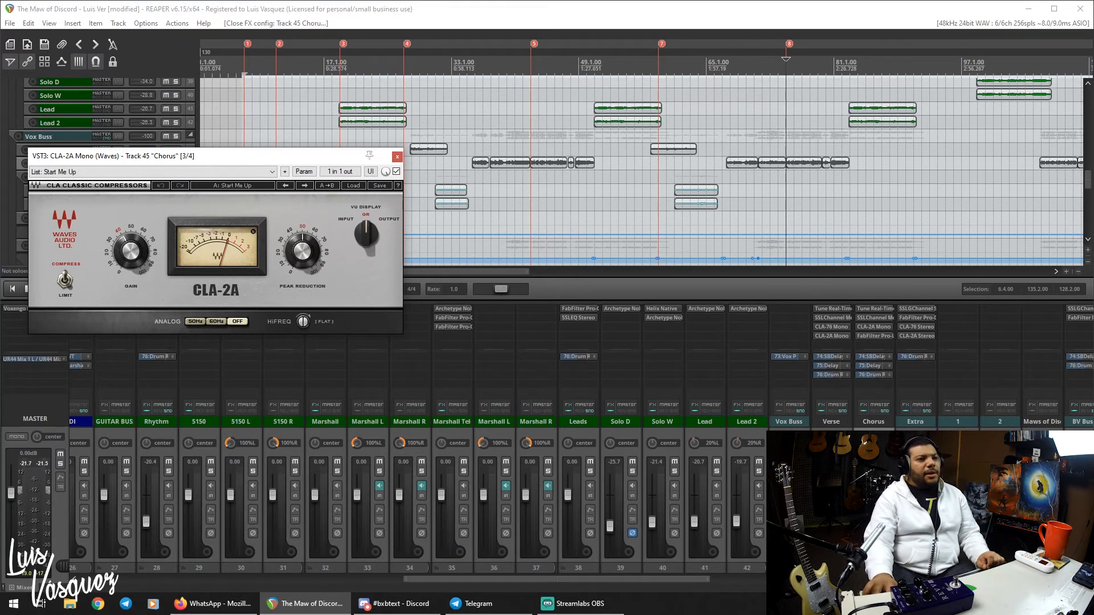
Solo the Chorus track and bypass all four of its plug-ins: Pro-L 2, CLA-2A, SSLChannel and Tune Real-Time.
left_click(886, 471)
left_click(884, 338, "shift")
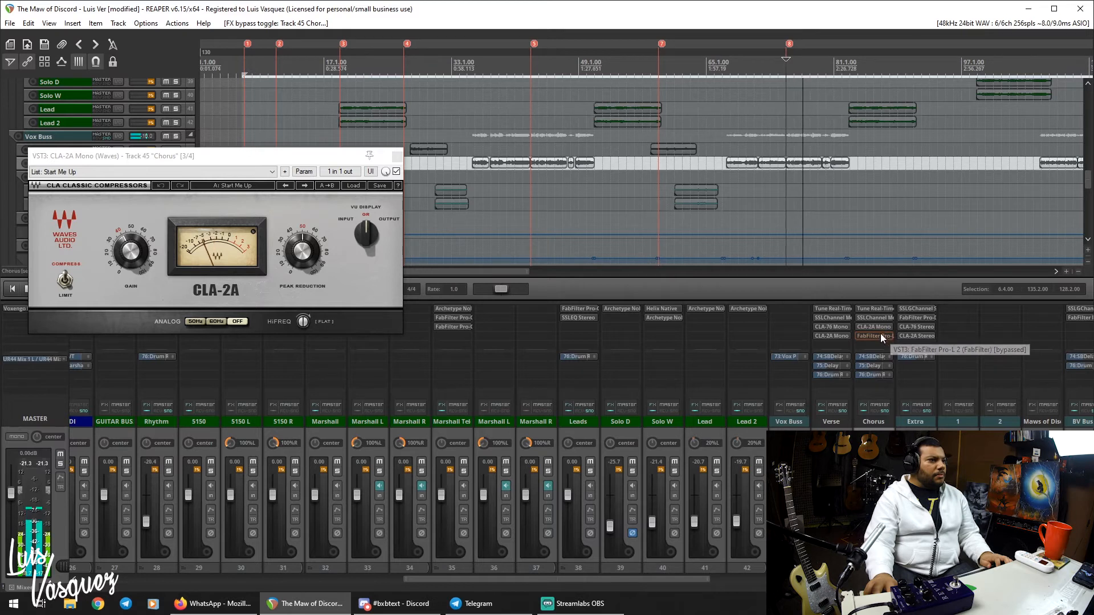
key("space")
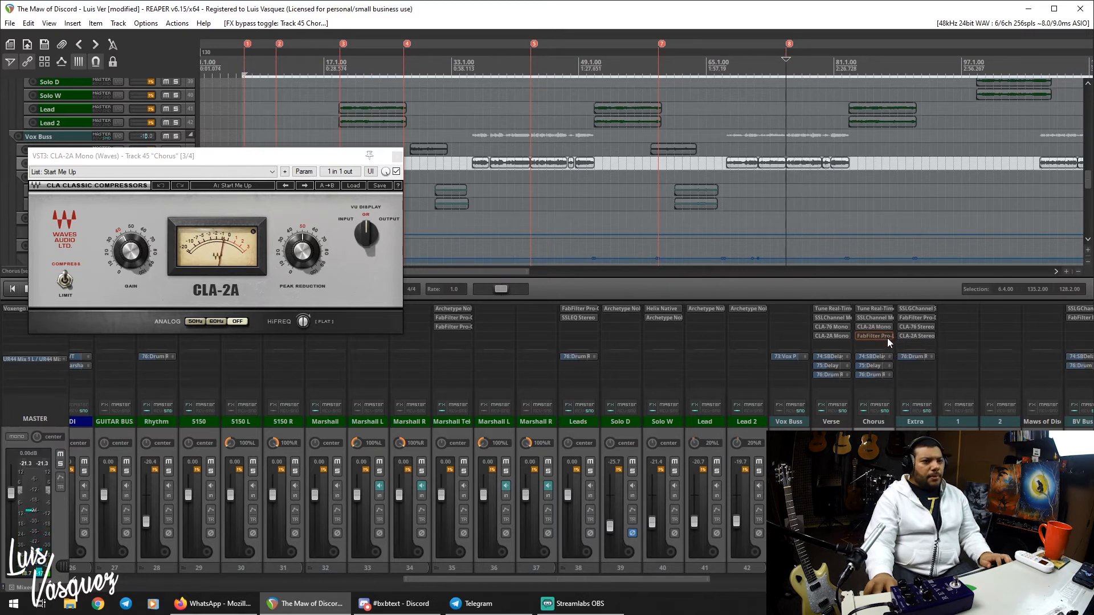
left_click(878, 329, "shift")
left_click(877, 318, "shift")
left_click(877, 311, "shift")
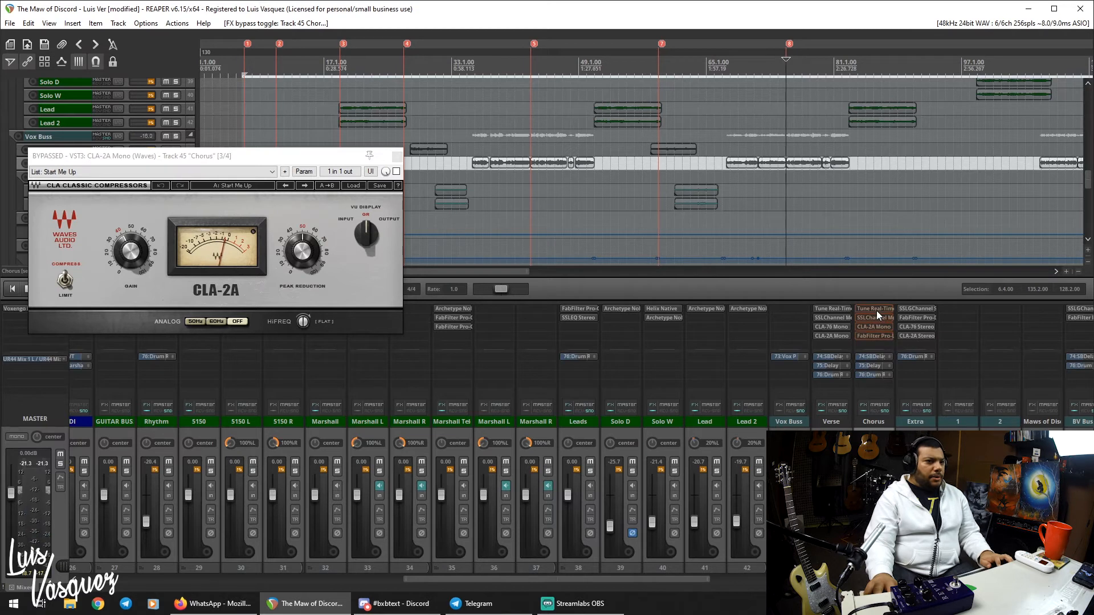
Play the dry Chorus vocal from bar 75 and re-enable Tune Real-Time, SSLChannel and CLA-2A one after another.
key("space")
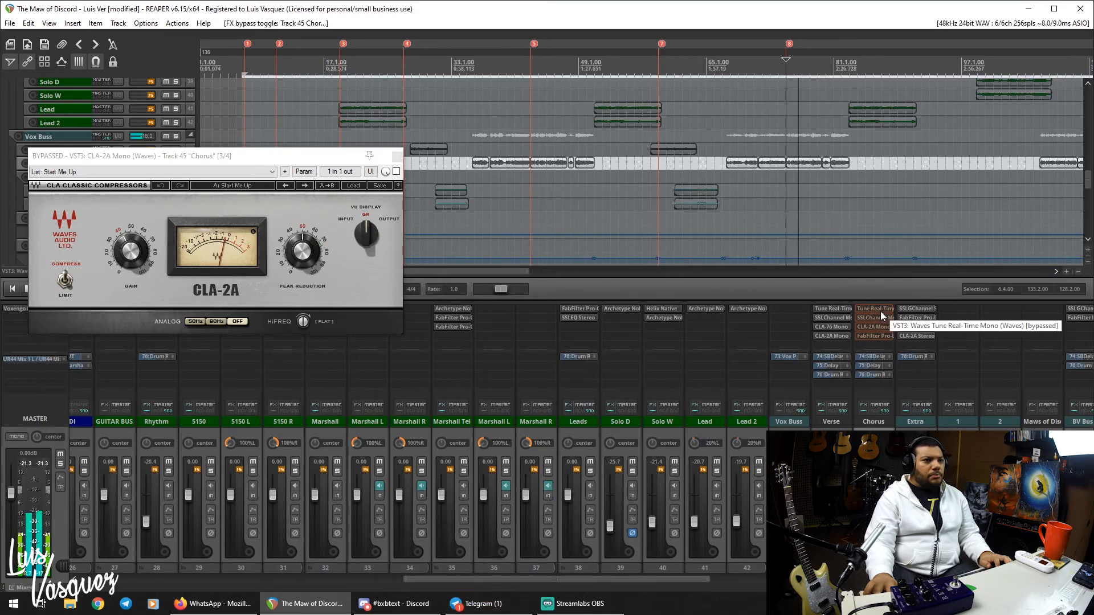
left_click(877, 309, "shift")
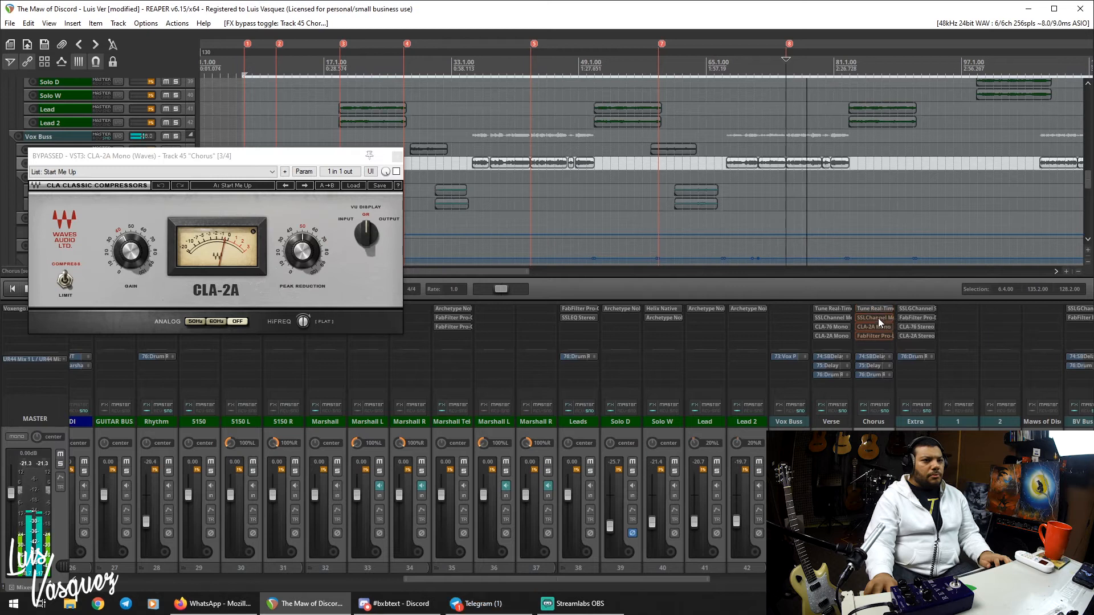
left_click(878, 318, "shift")
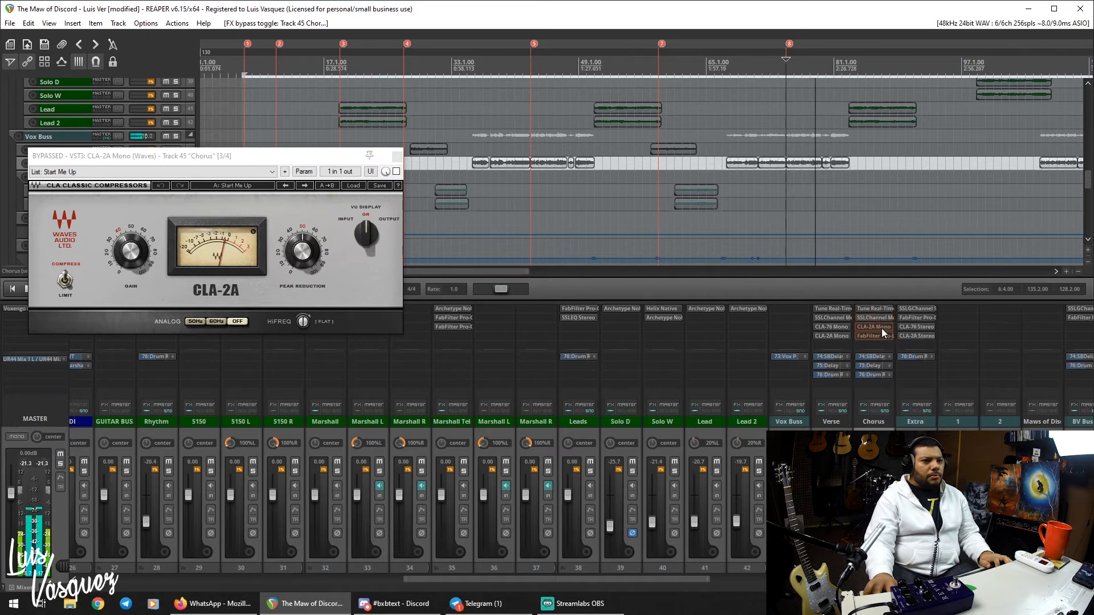
left_click(881, 327, "shift")
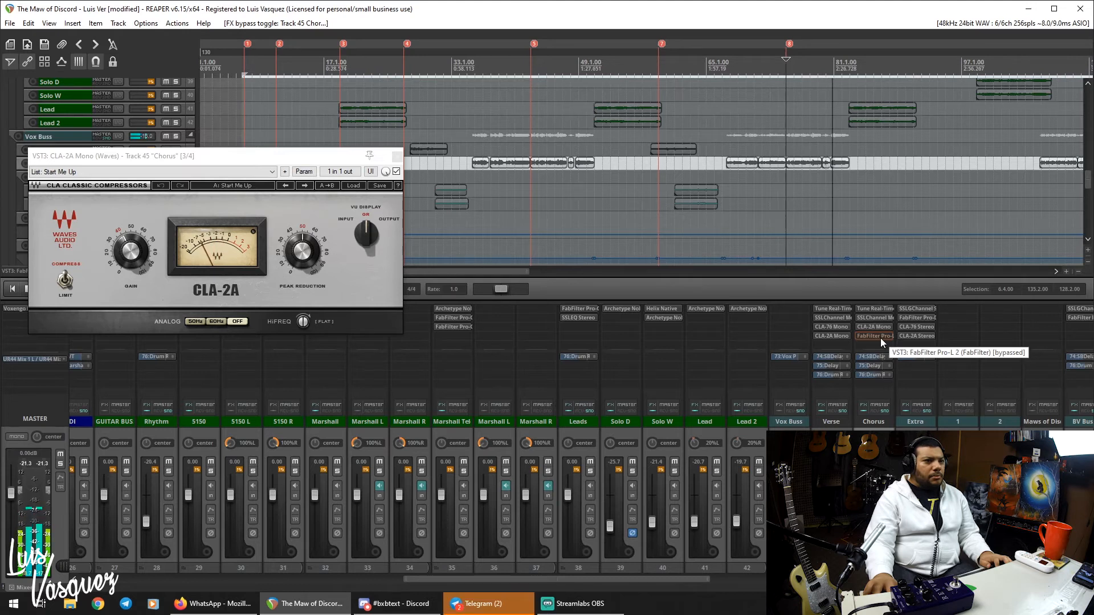
Open FabFilter Pro-L 2 on the Chorus track, re-enable it, watch its gain reduction during playback, and stop.
left_click(881, 336)
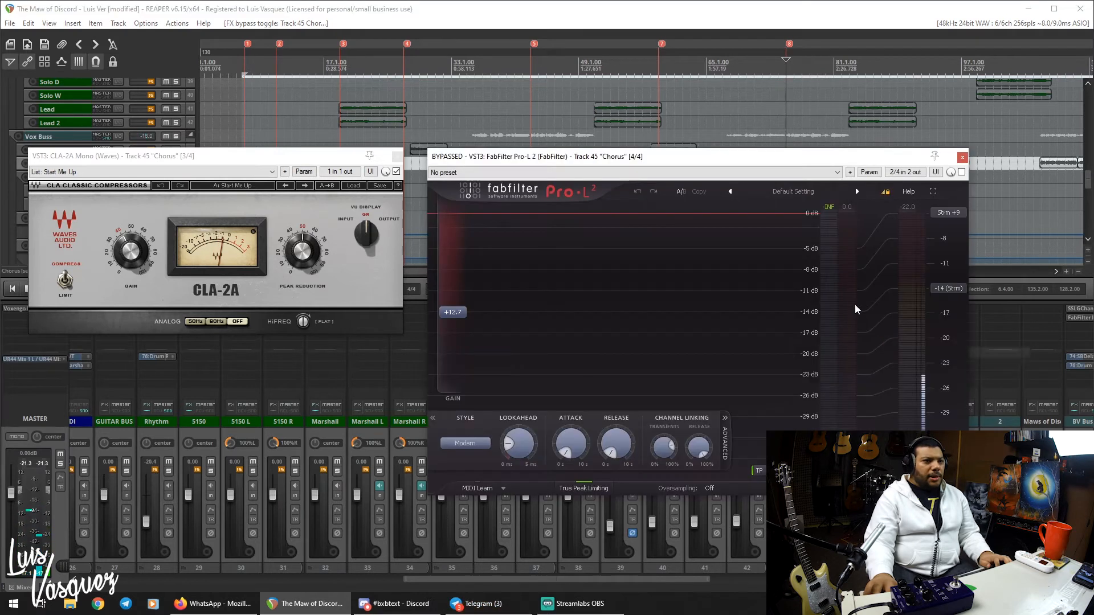
left_click_drag(893, 158, 573, 139)
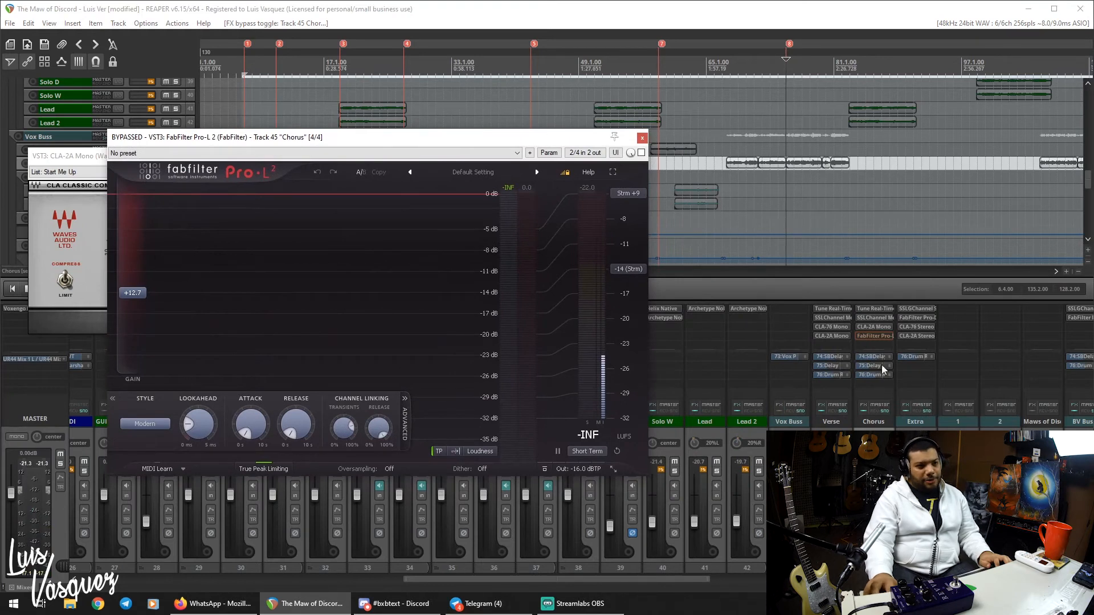
left_click(878, 337, "ctrl")
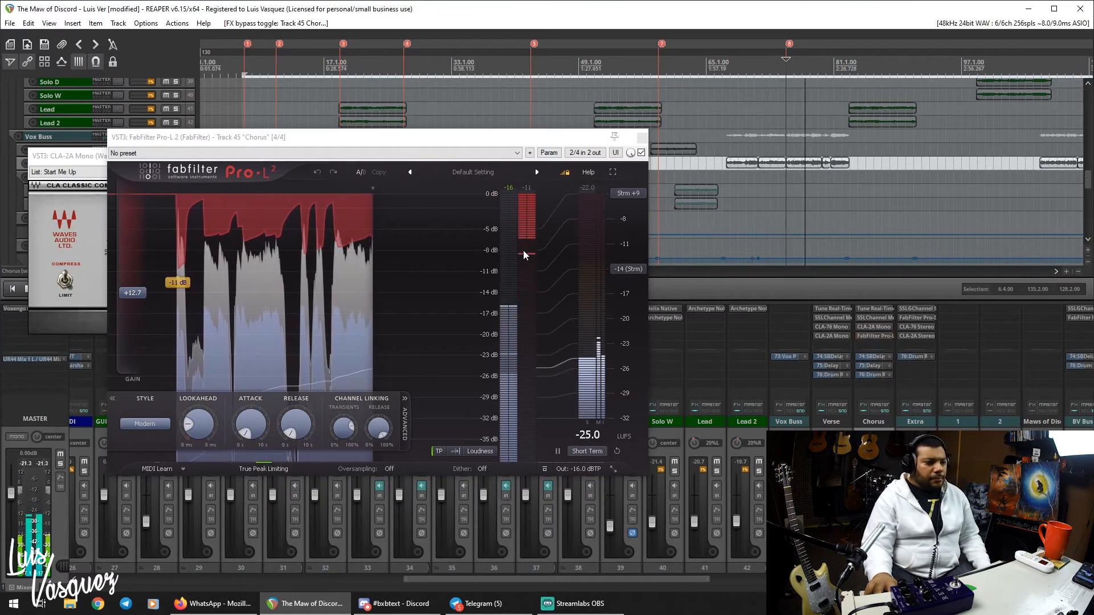
mouse_move(523, 251)
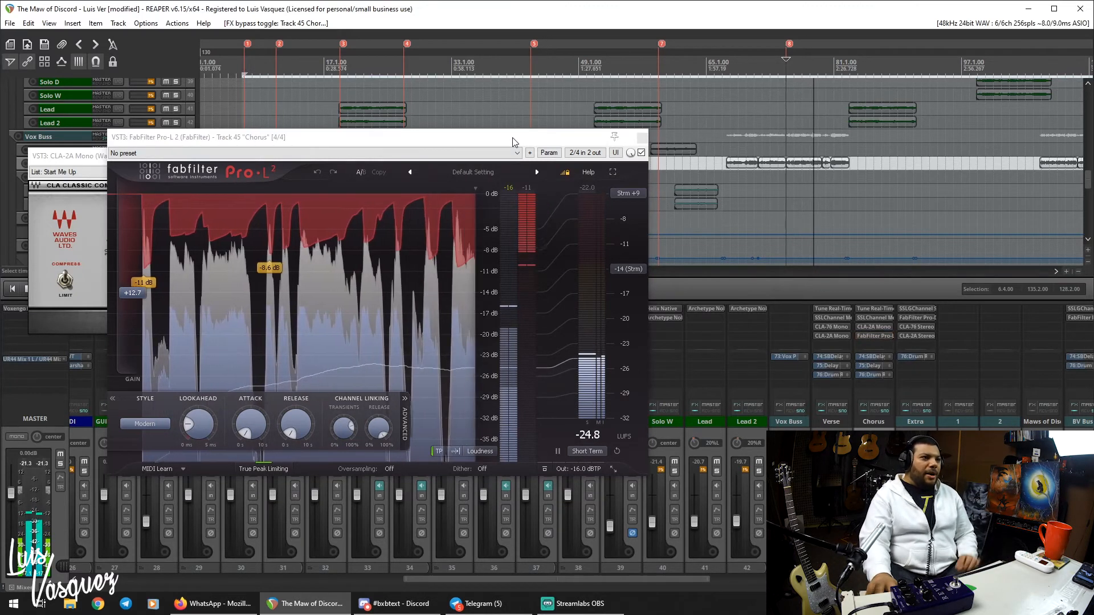
key("space")
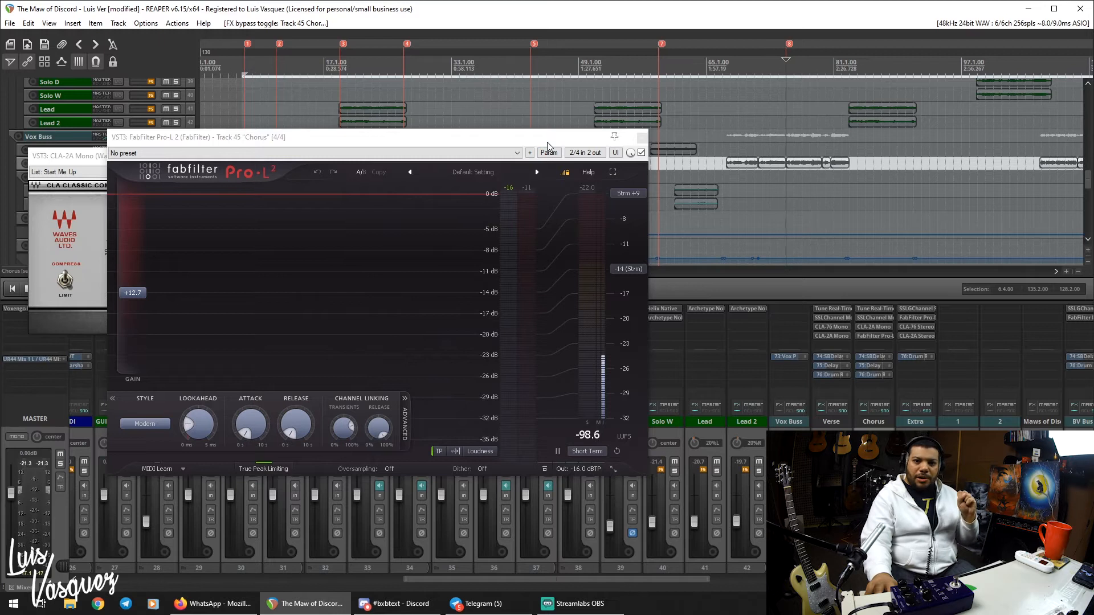
Close the Pro-L 2 and CLA-2A windows and unsolo the Chorus track.
left_click(642, 137)
left_click(395, 156)
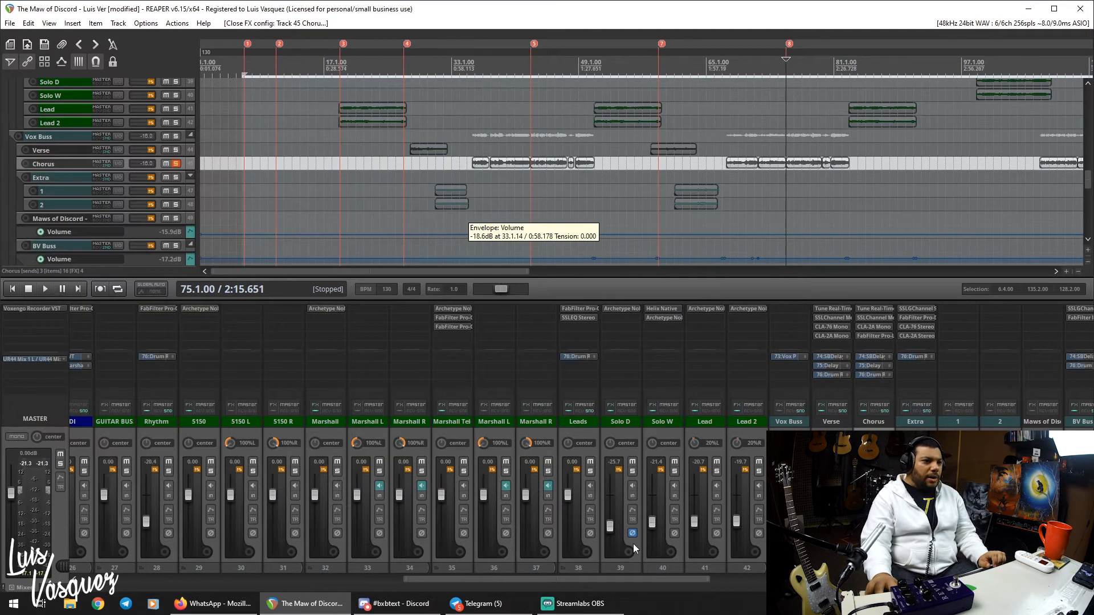
left_click_drag(627, 577, 759, 580)
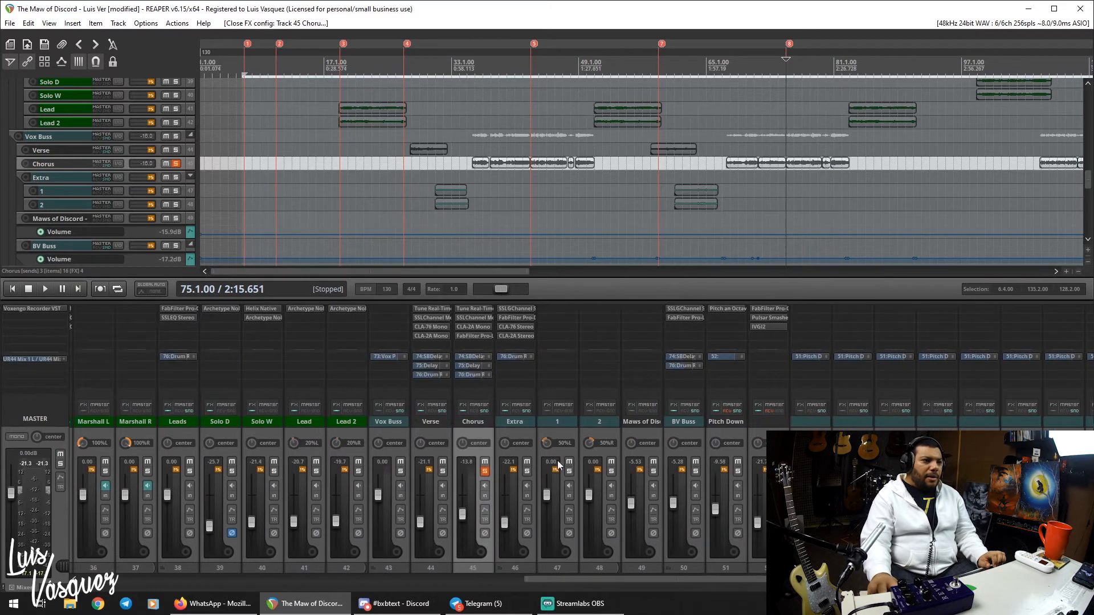
left_click(485, 472)
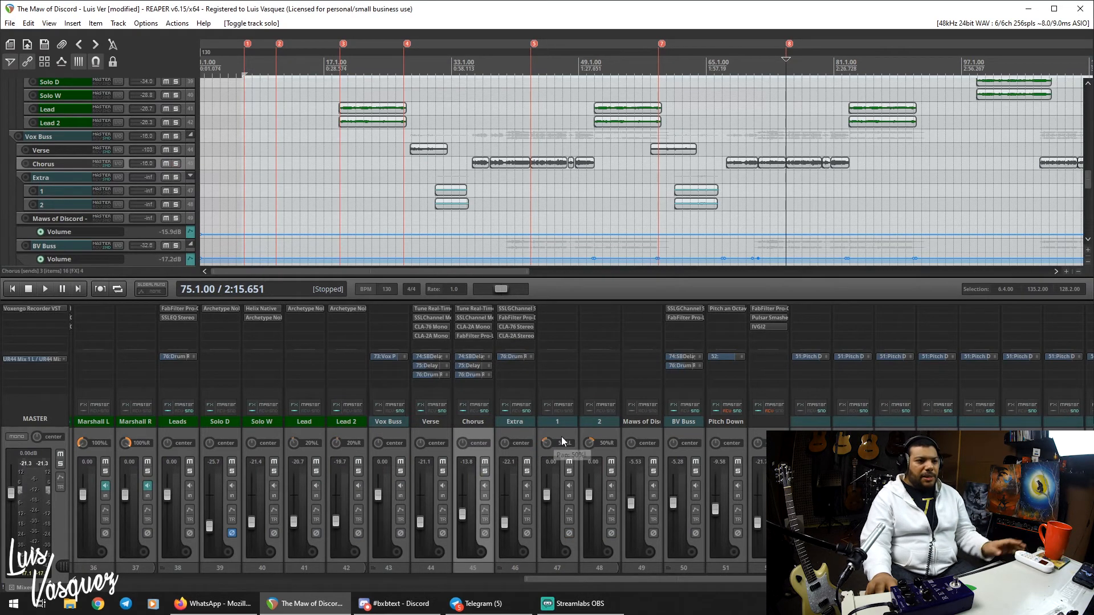
Select the BV Buss and look over the backing vocal tracks beneath it in the mixer and arrangement.
left_click(689, 434)
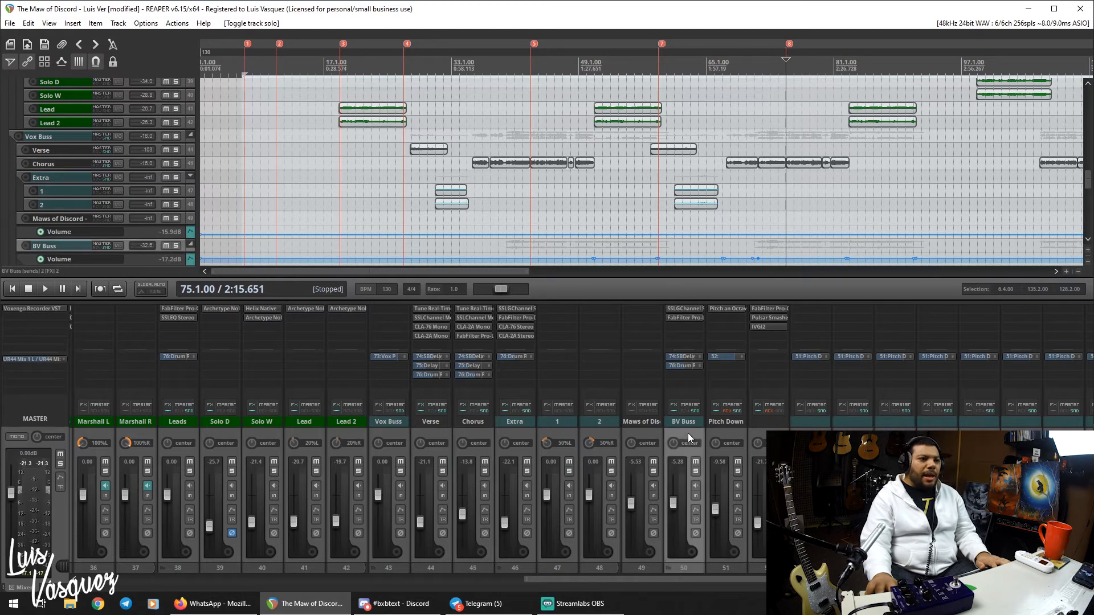
left_click(715, 580)
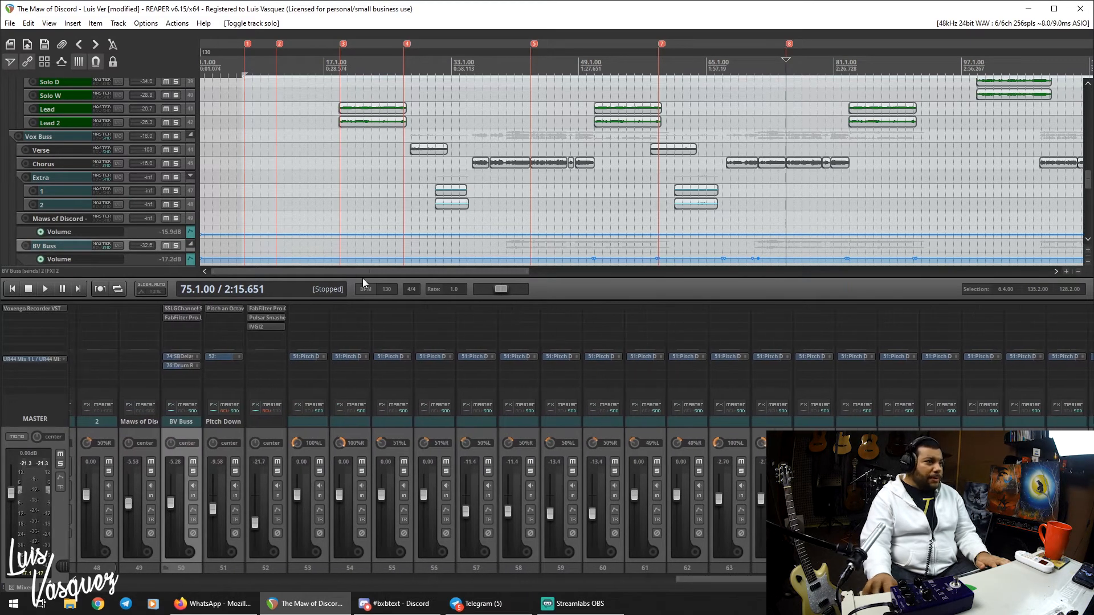
scroll(47, 190, "down", 8)
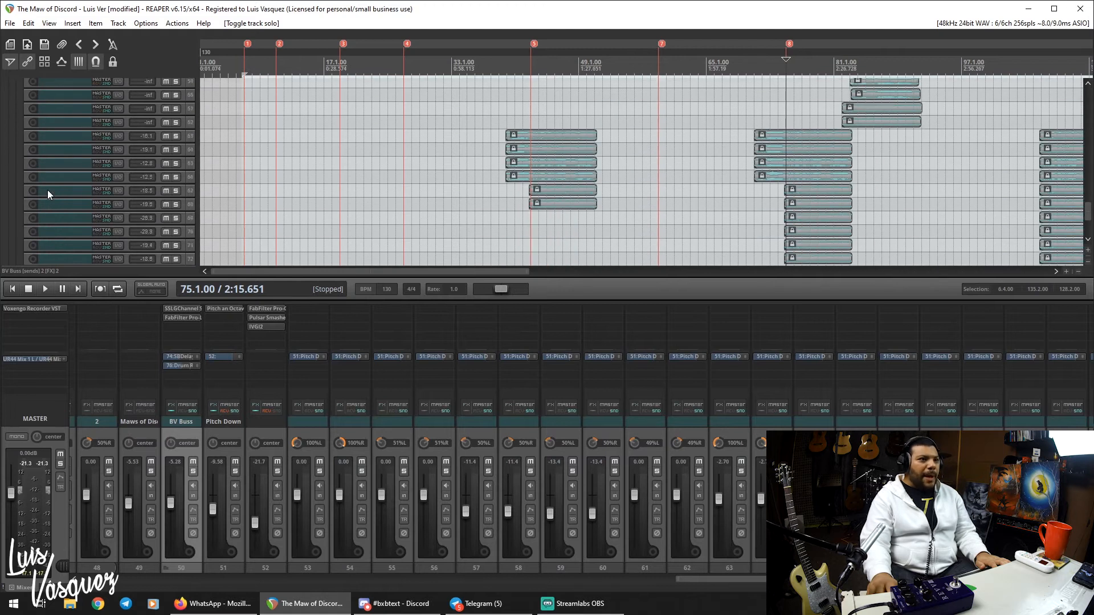
scroll(46, 189, "up", 1)
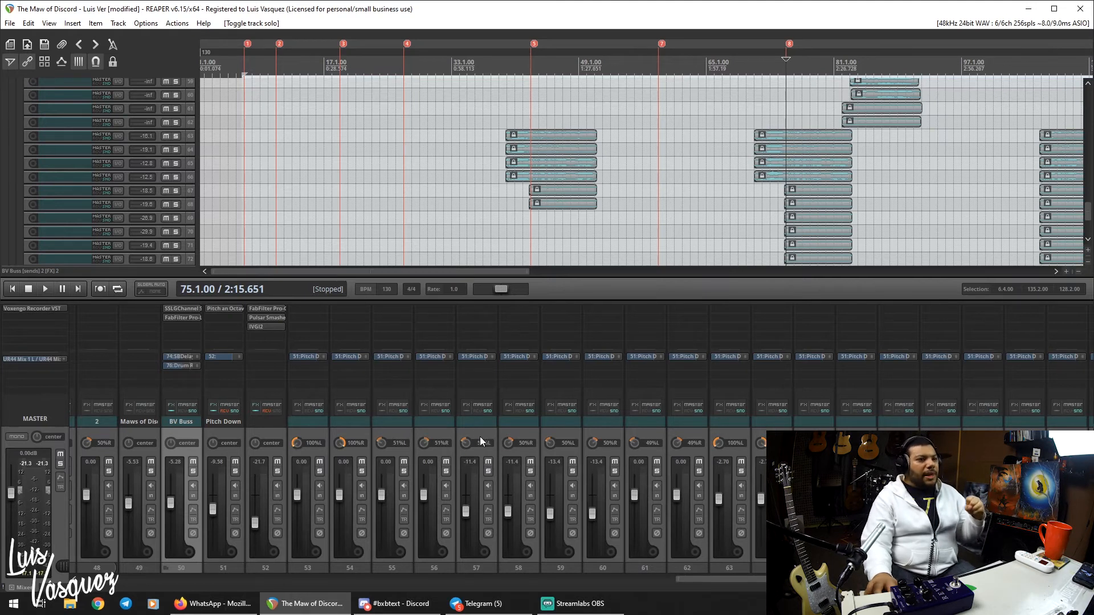
Point out the Pitch Down track and unnamed track 52 beside it by selecting them, ending on track 52.
mouse_move(297, 436)
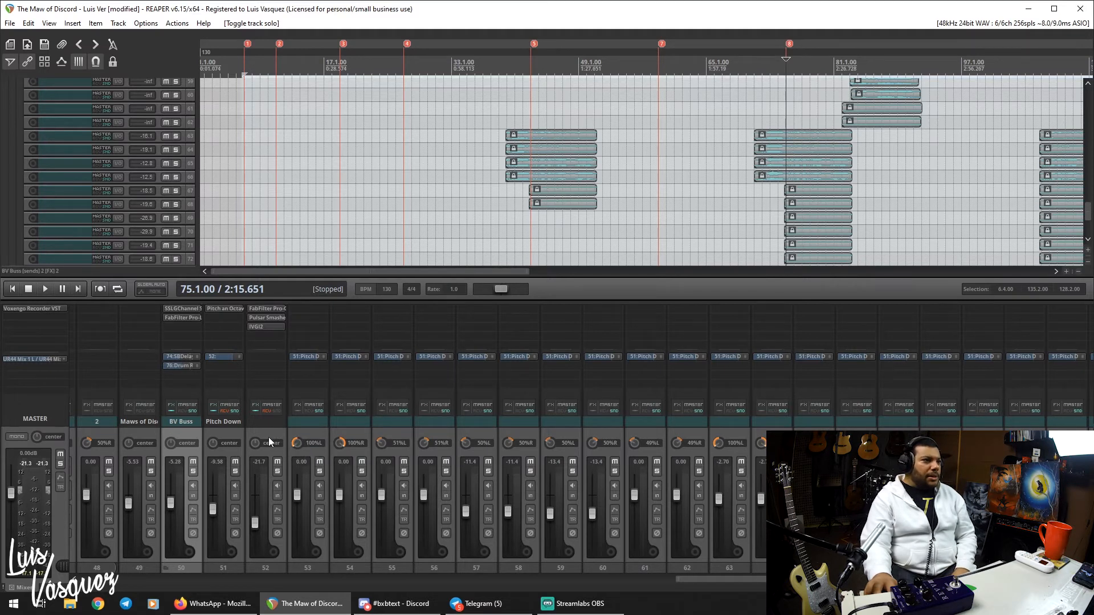
left_click(230, 429)
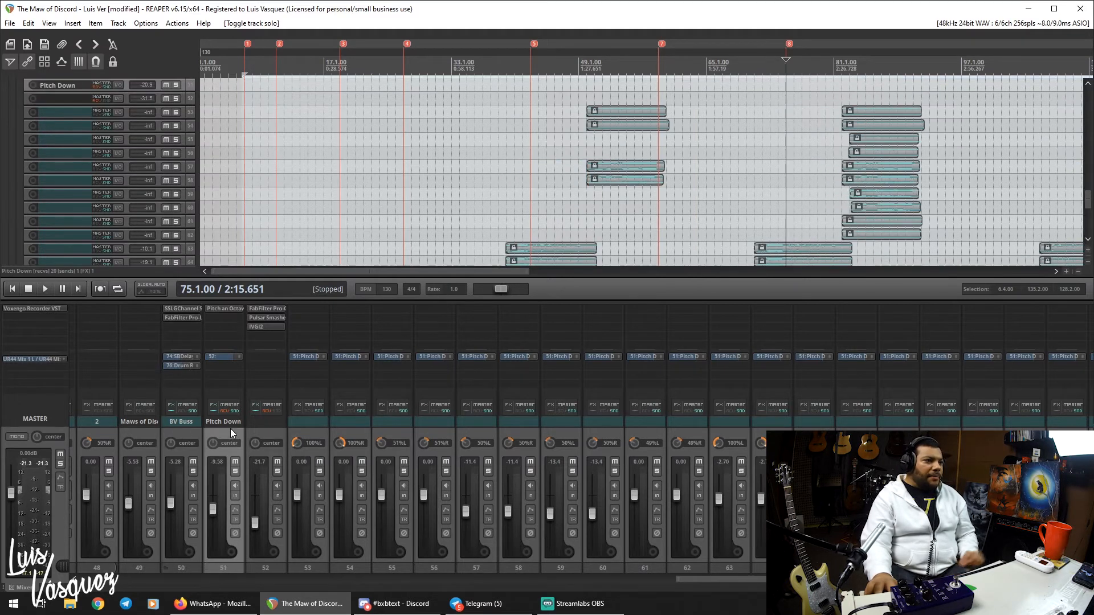
left_click(267, 434, "ctrl")
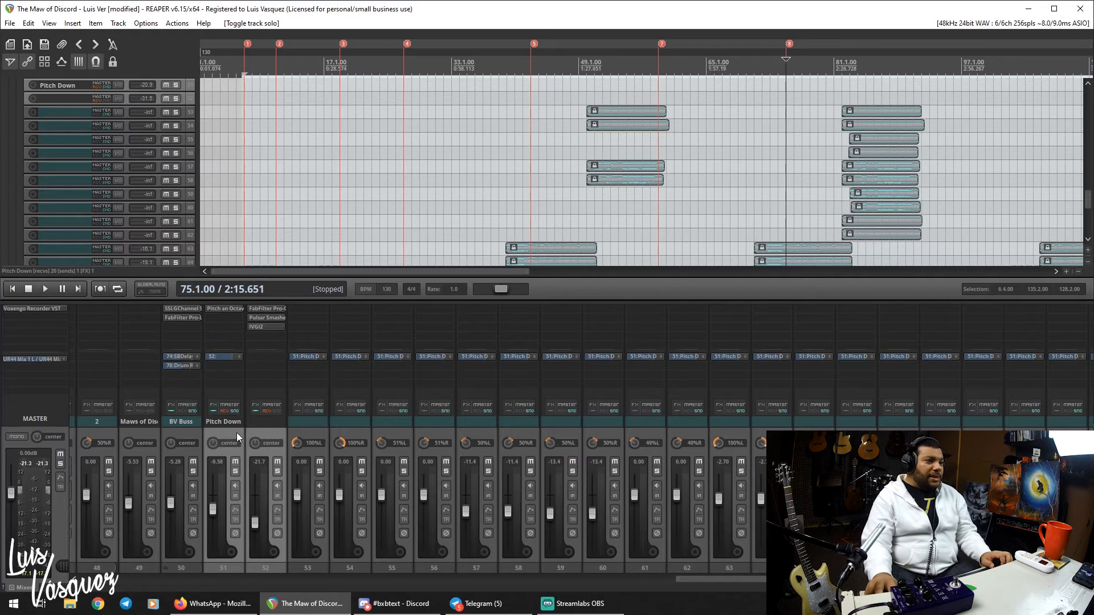
left_click(258, 428)
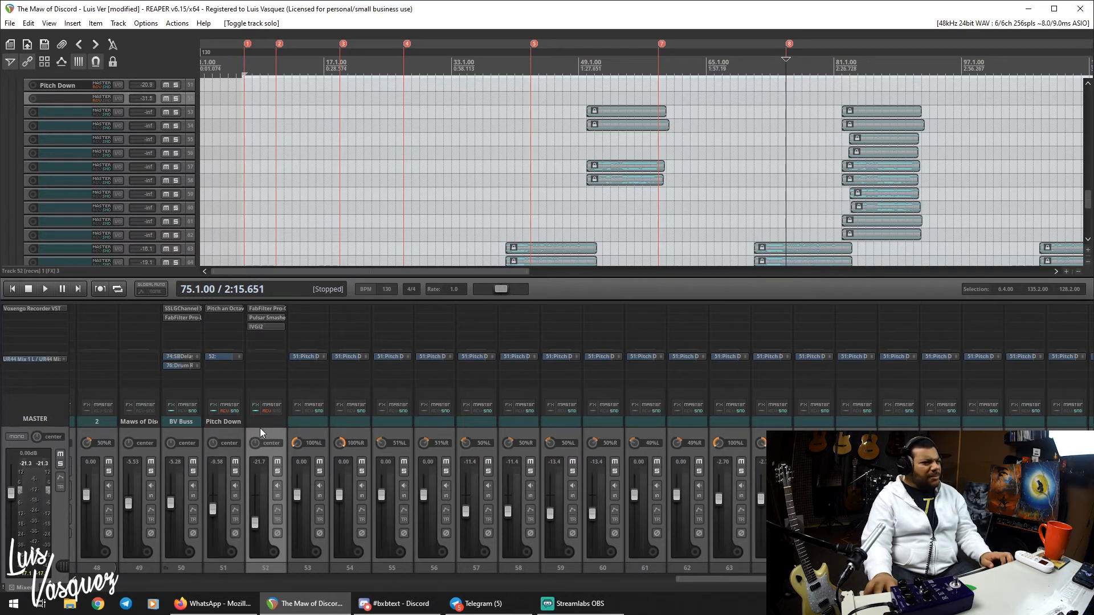
Solo the BV Buss, mute track 52 and Pitch Down, and play the backing vocals from bar 75.
left_click(194, 469)
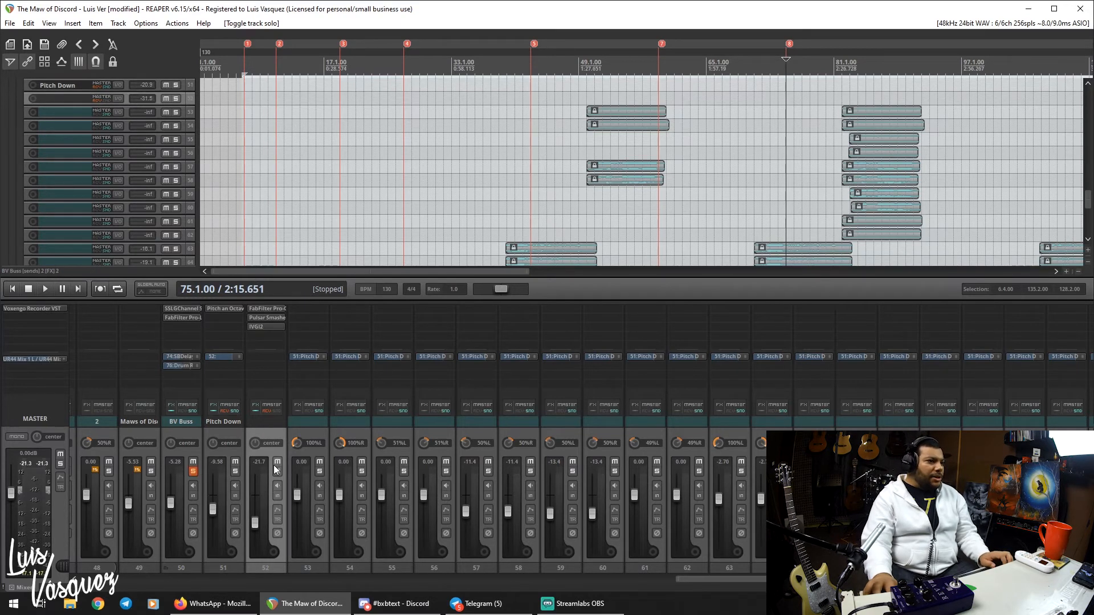
left_click(278, 462)
left_click(235, 463)
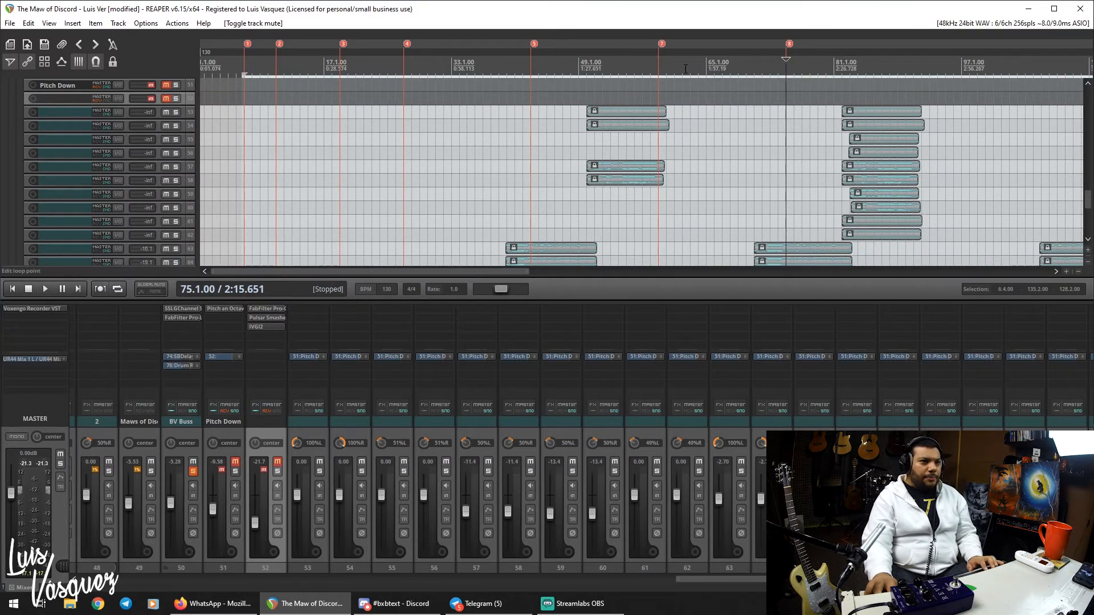
key("space")
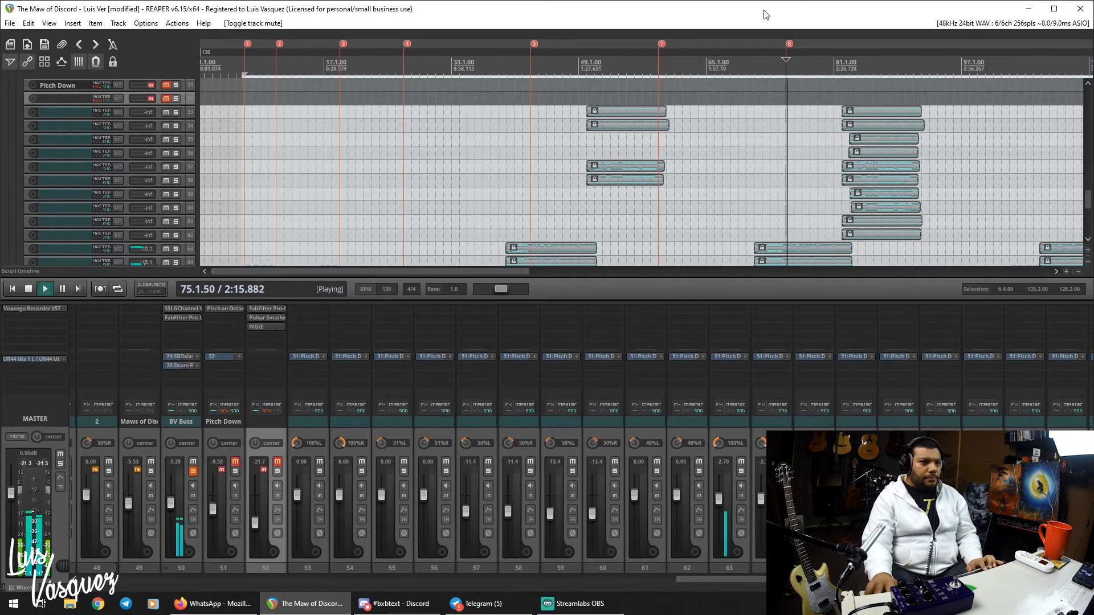
Close the Pitch an Octave Down plug-in and play the soloed Pitch Down track from bar 75.
left_click_drag(820, 579, 830, 579)
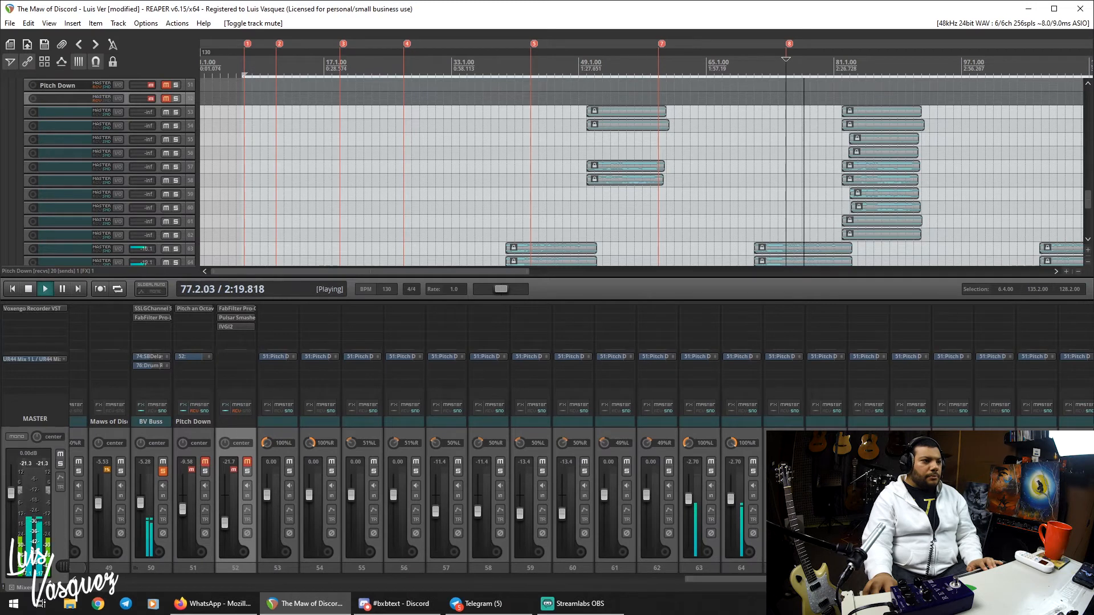
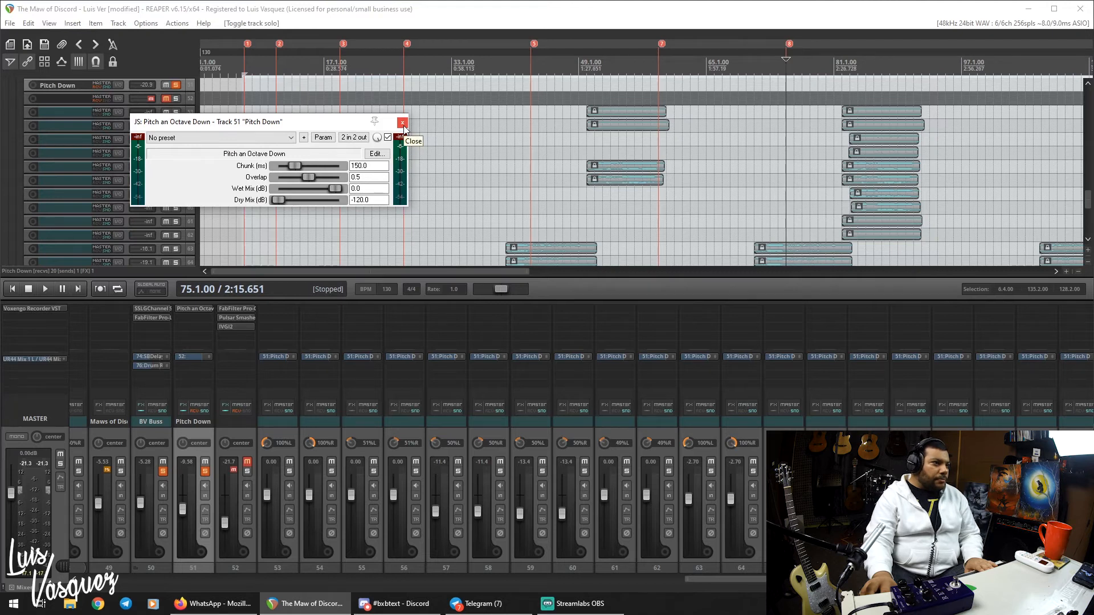
left_click(402, 123)
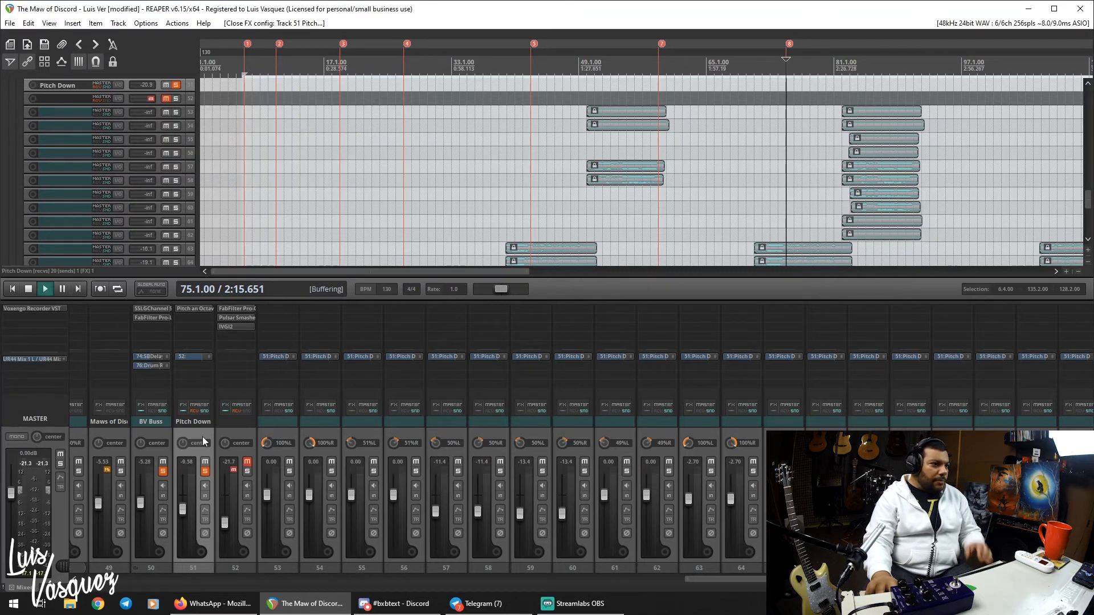
key("space")
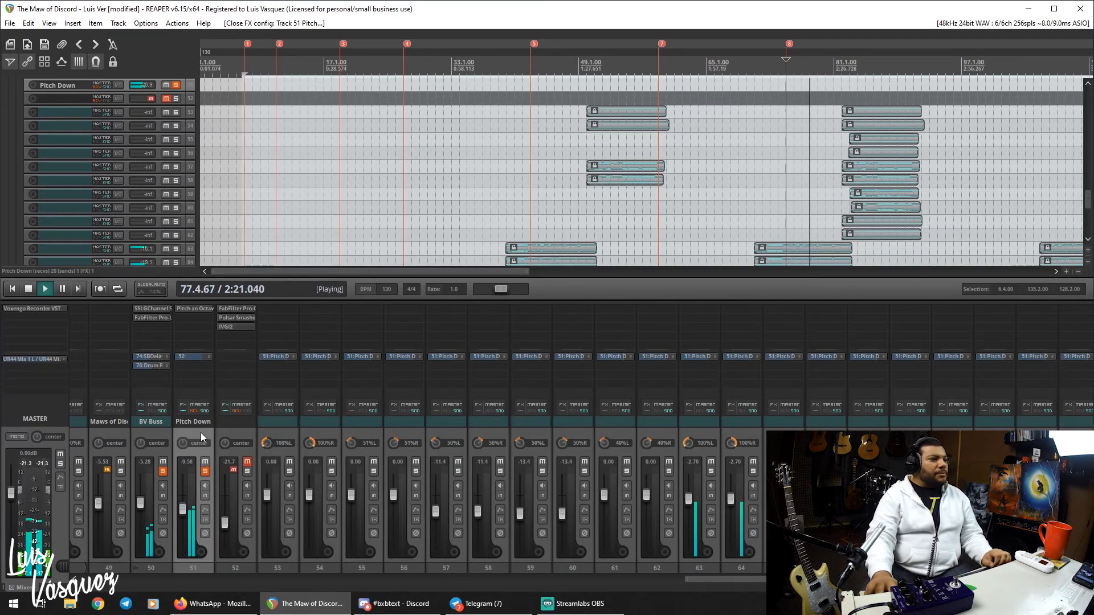
Unsolo the Pitch Down track and play it from bar 75 together with the backing vocals.
left_click(206, 473)
key("space")
key("space")
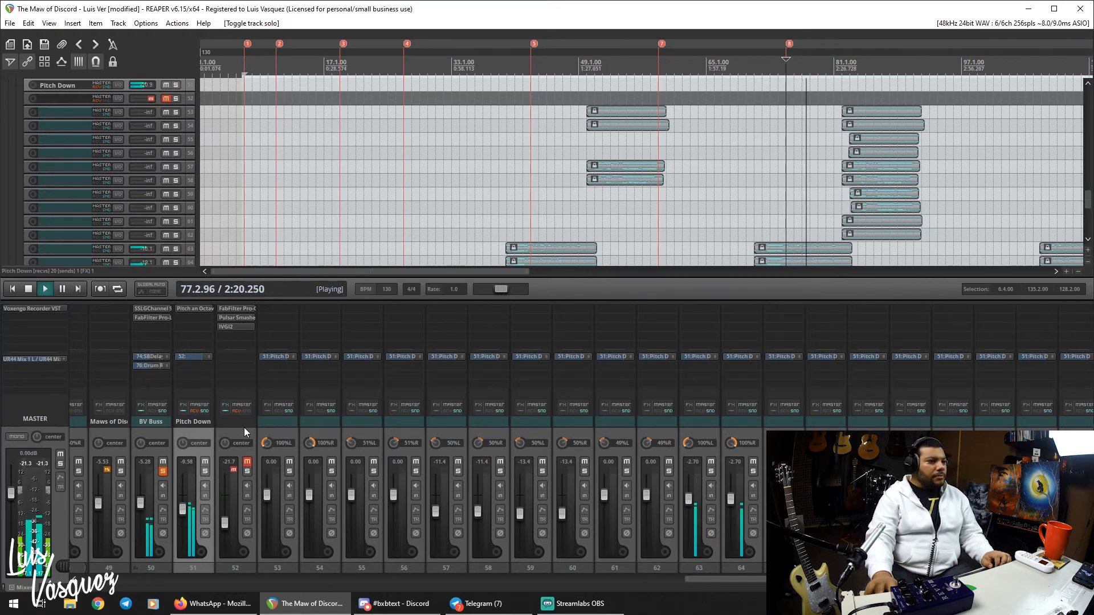
key("space")
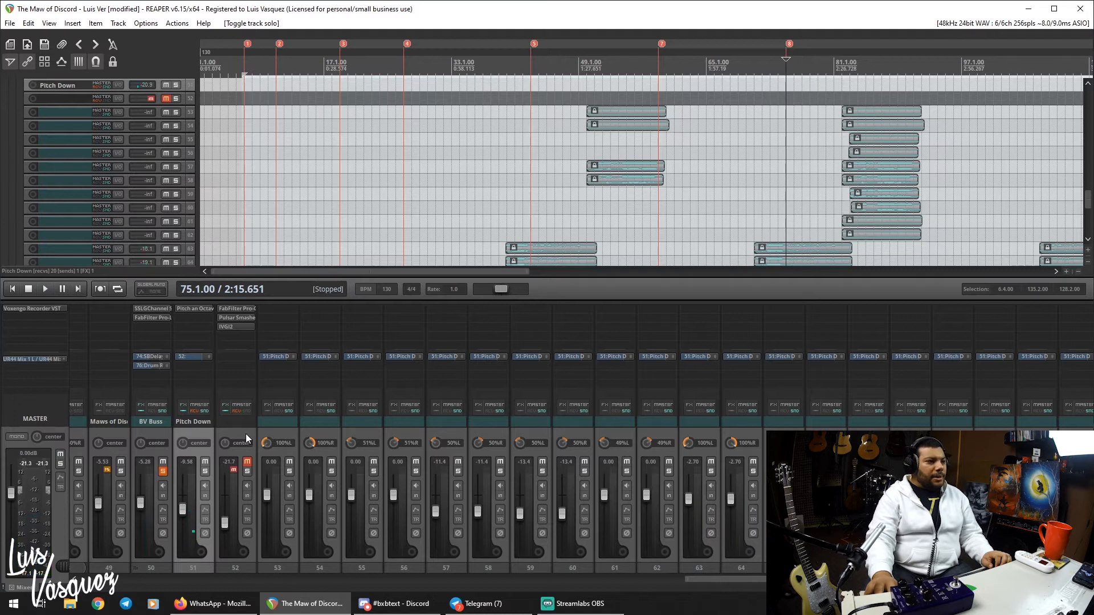
Examine the FabFilter Pro-Q 2 curve on unnamed track 52 and close its window.
left_click(247, 439)
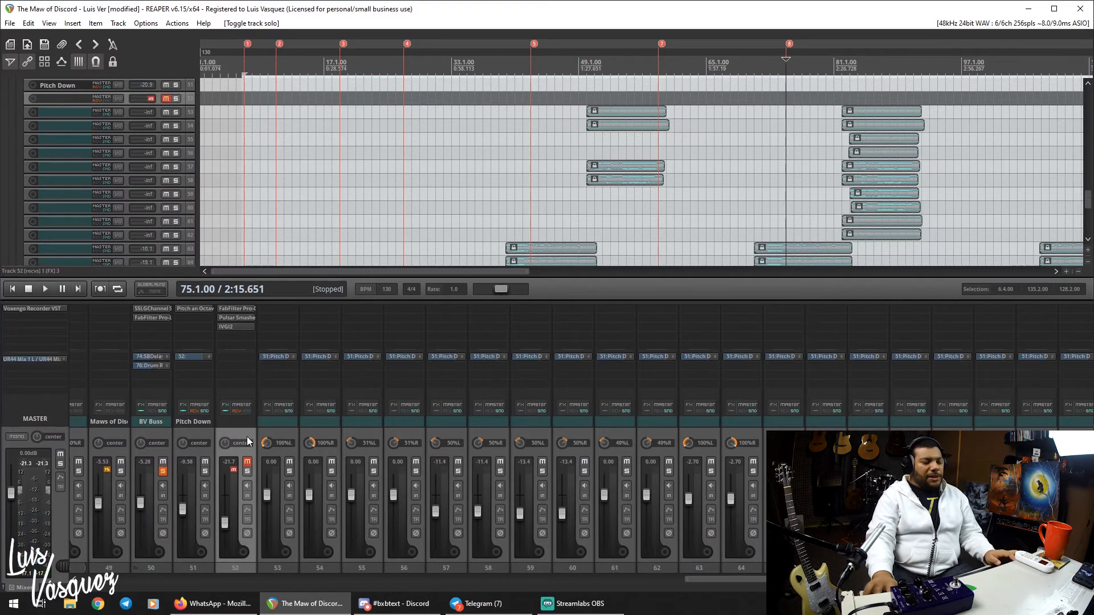
left_click(201, 434)
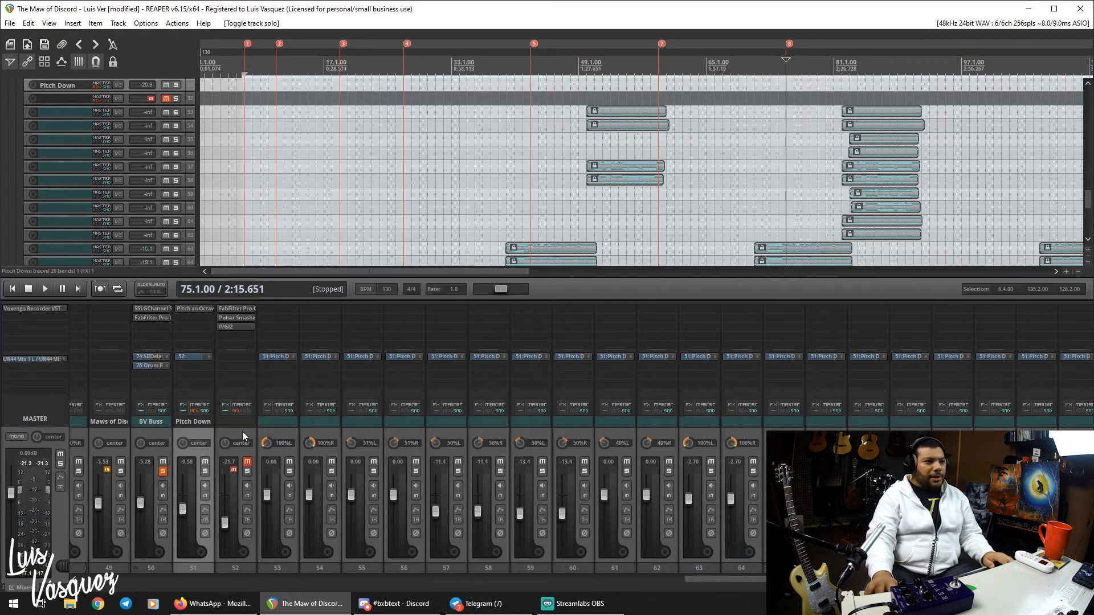
left_click(239, 306)
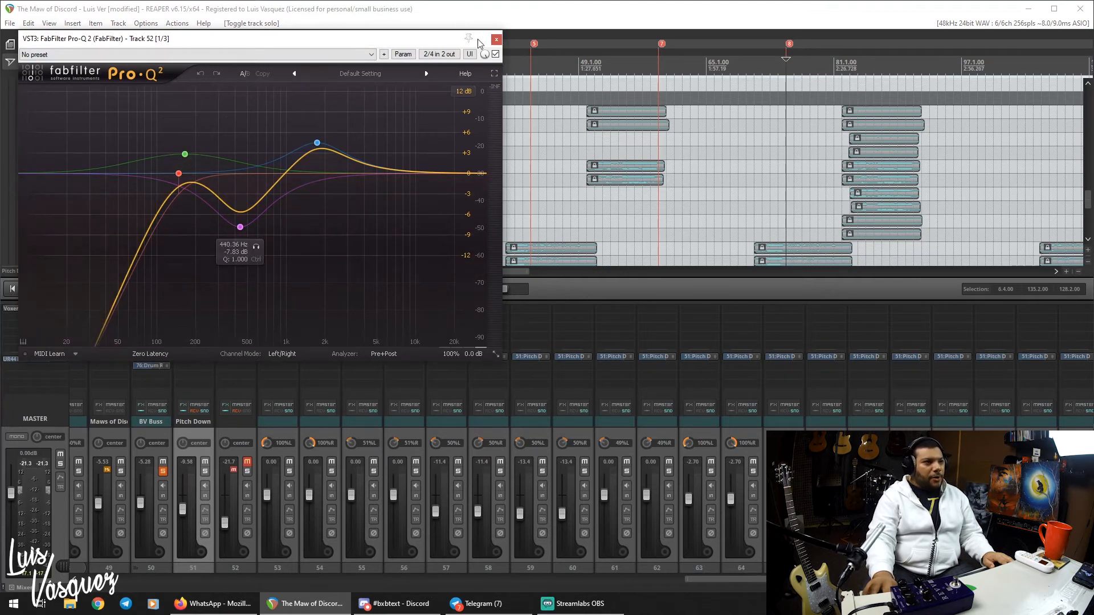
left_click(495, 40)
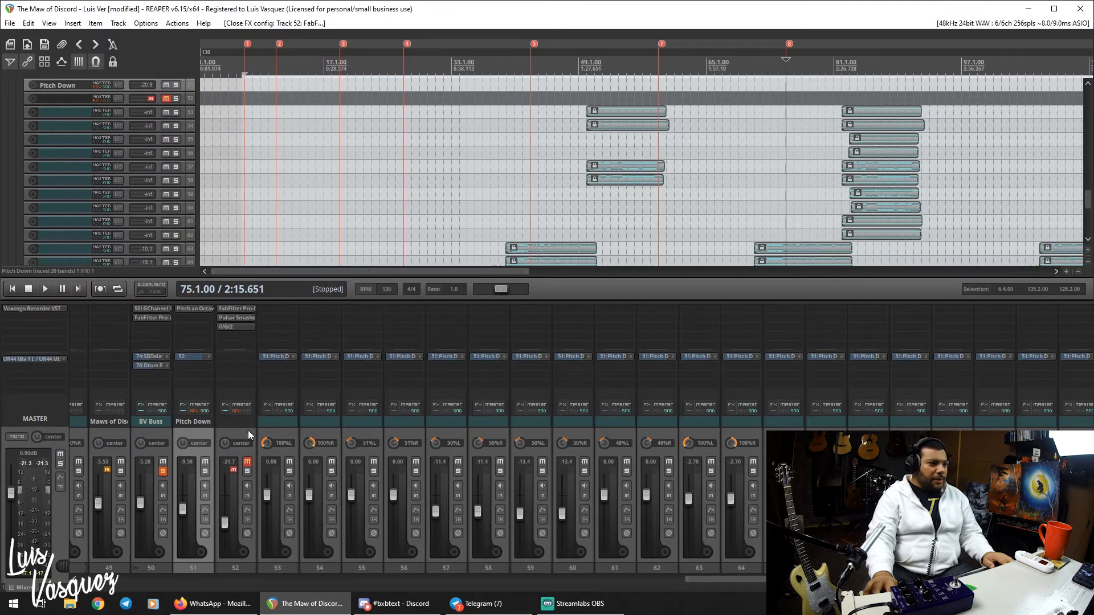
Unmute track 52 and play the backing vocals from bar 75, toggling its mute to compare, leaving it unmuted.
left_click(248, 463)
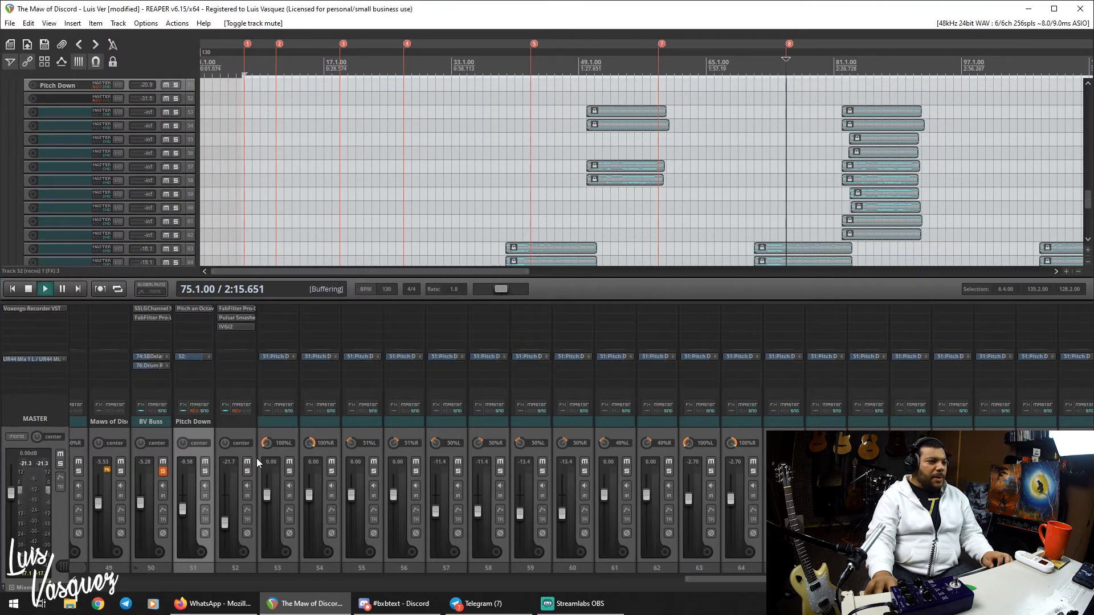
key("space")
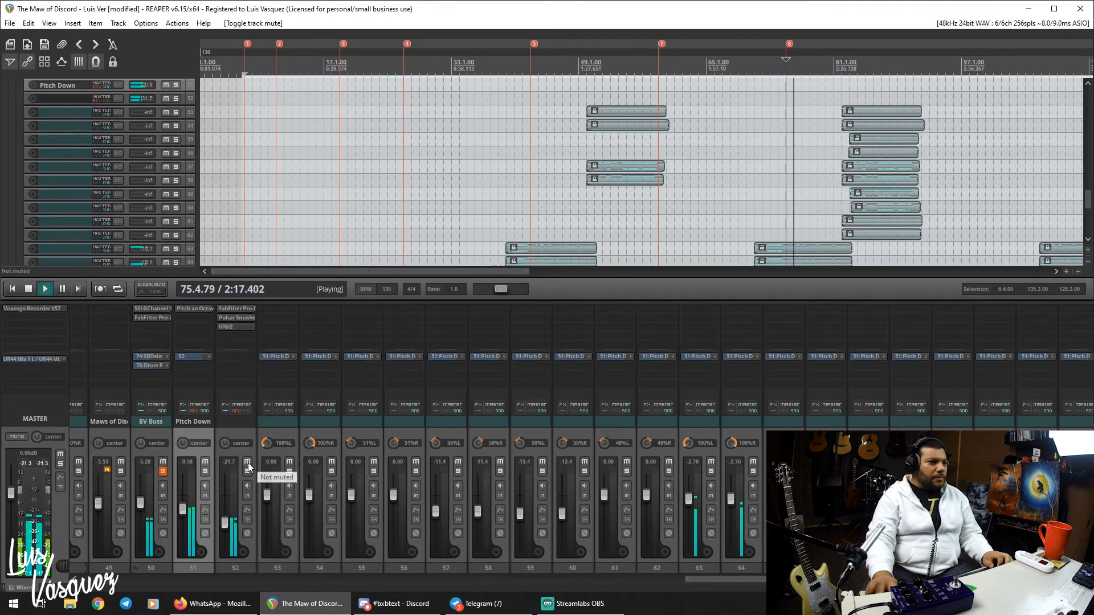
left_click(247, 463)
left_click(248, 463)
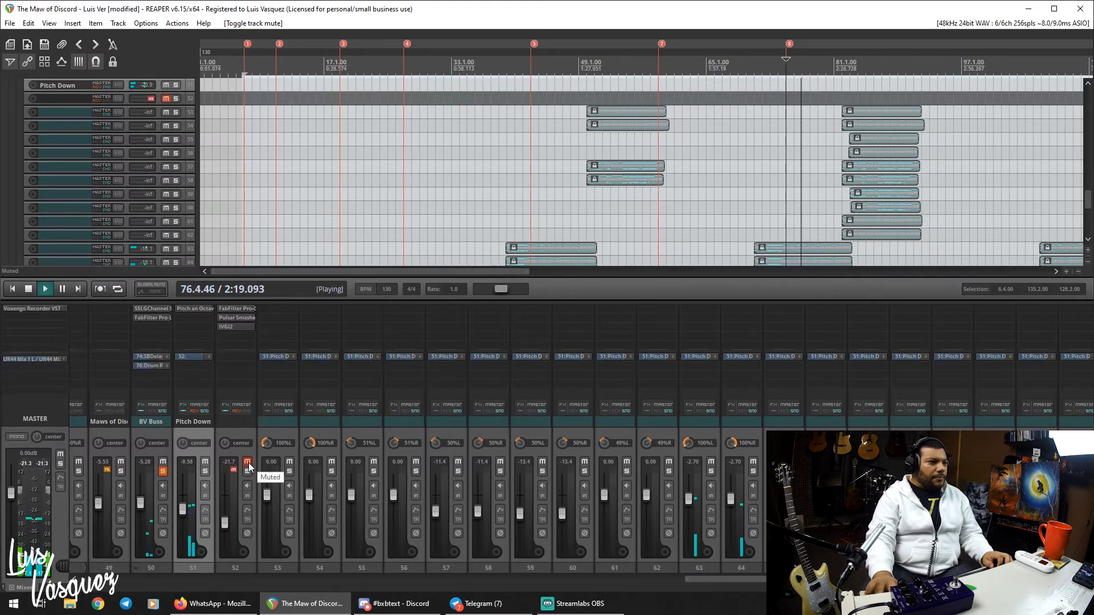
key("space")
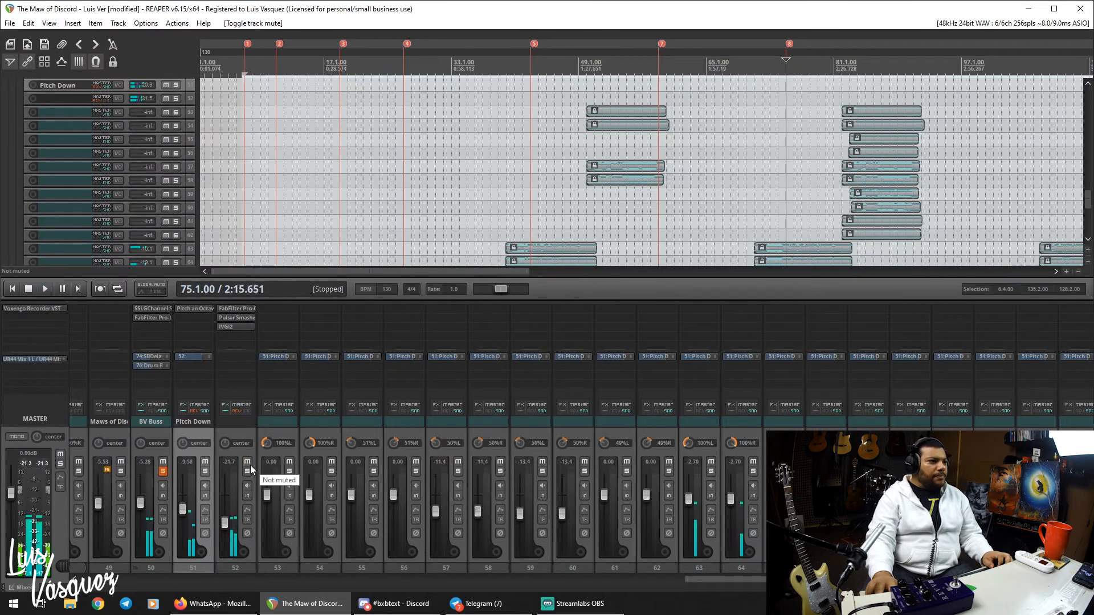
Open the BV Buss's SSLGChannel and FabFilter Pro-L 2 beside each other and play the backing vocals from bar 75.
left_click(148, 436)
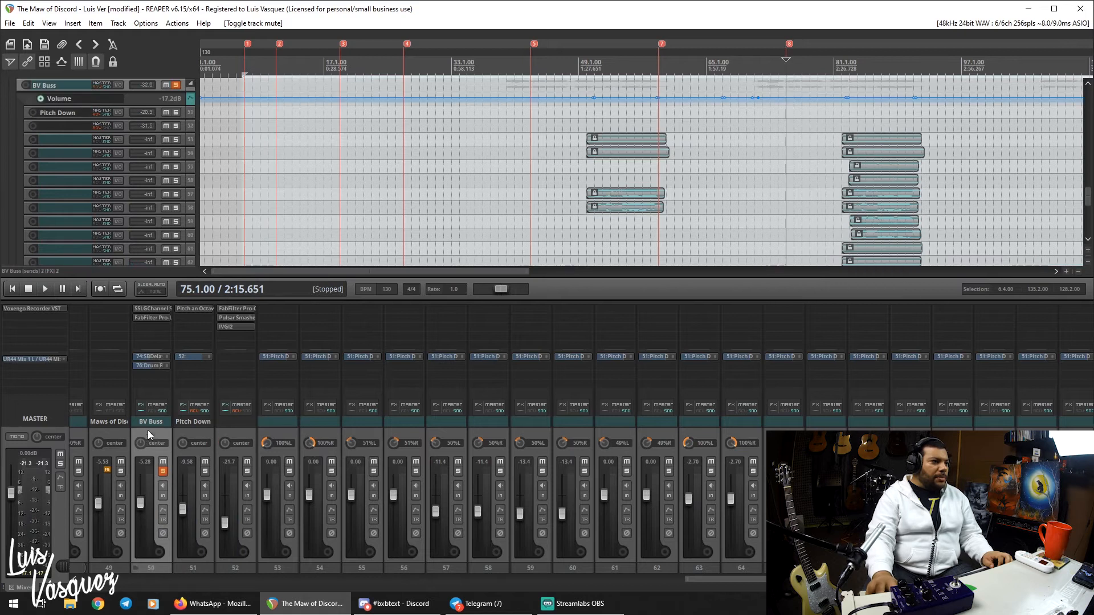
left_click(151, 309)
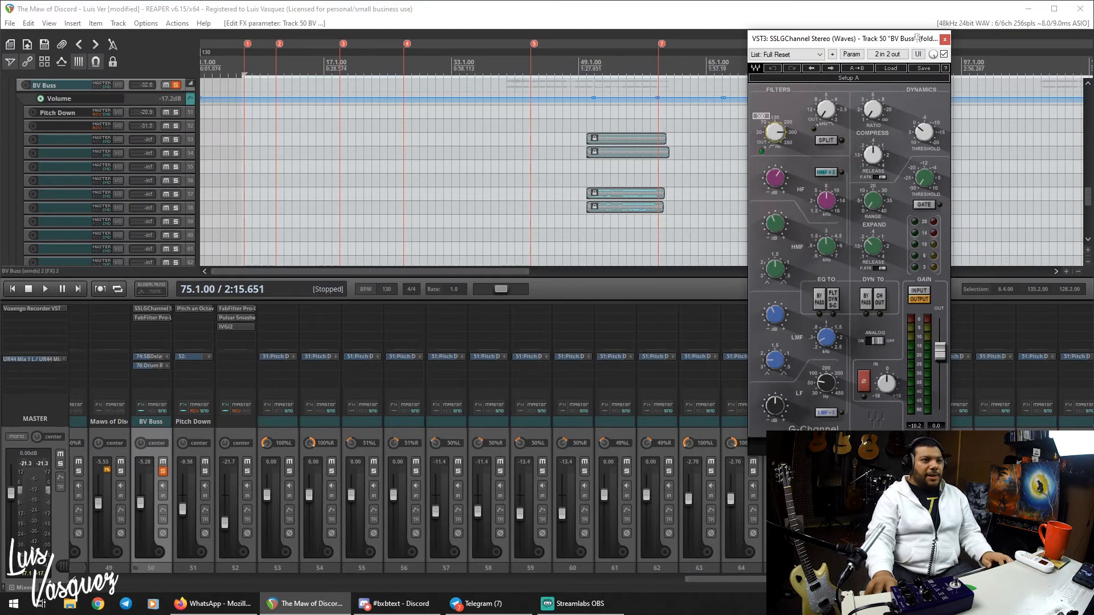
left_click(150, 319)
left_click_drag(978, 128, 396, 117)
left_click(592, 16)
key("space")
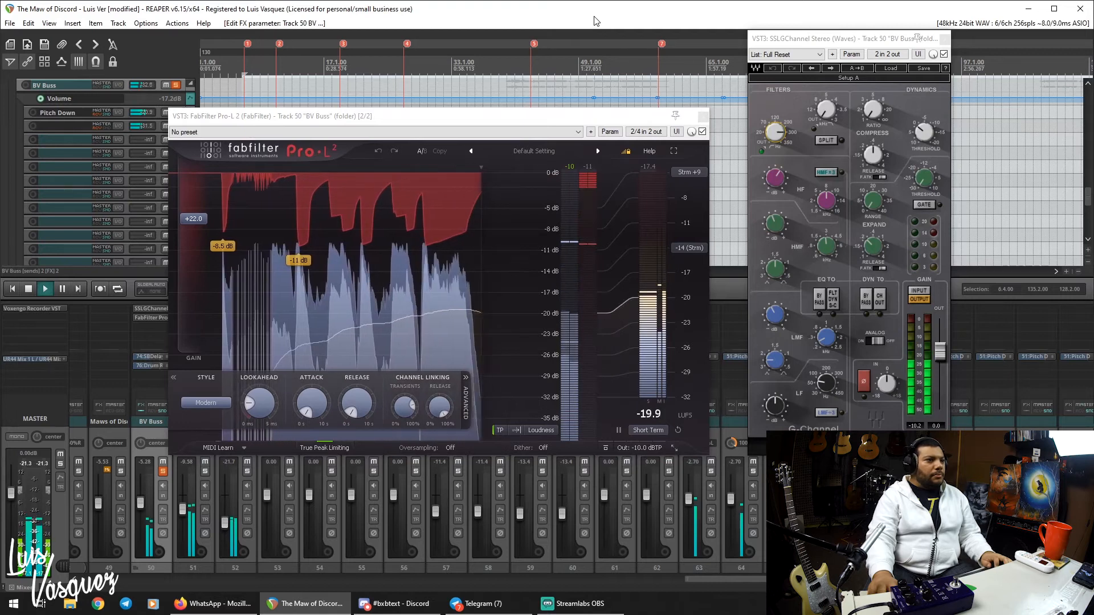
Compare the BV Buss with Pro-L 2 and SSLGChannel bypassed, re-enable both plug-ins and close their windows.
left_click(702, 131)
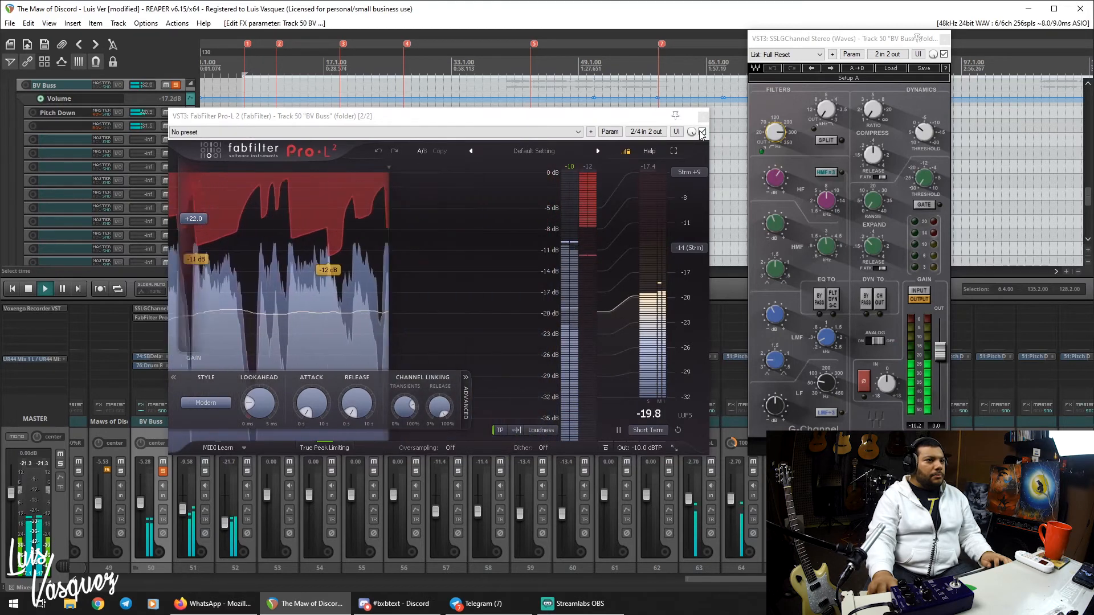
left_click(943, 53)
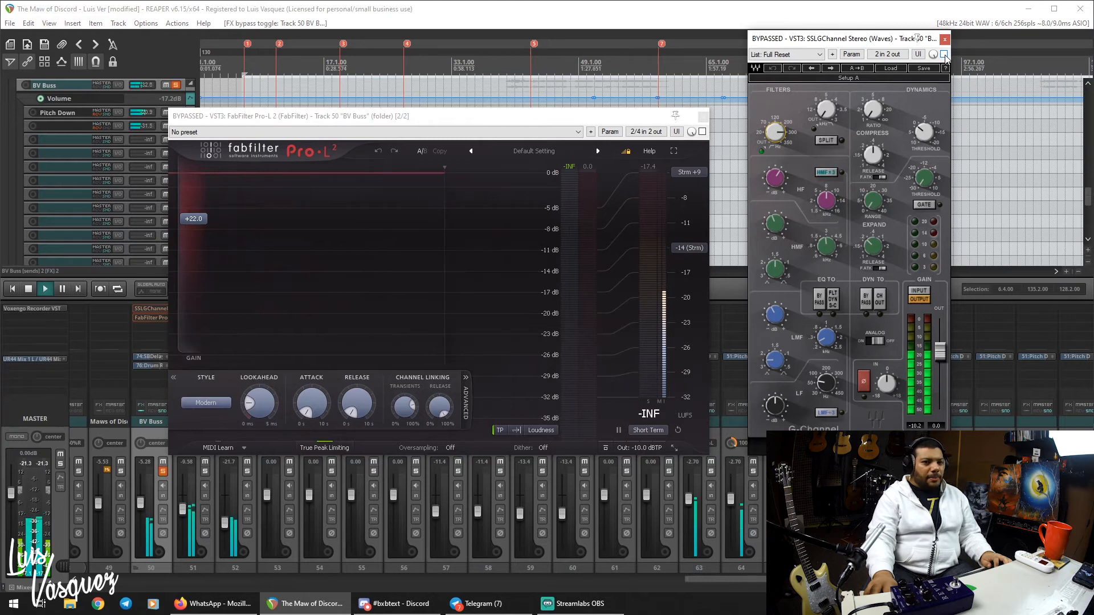
left_click(943, 54)
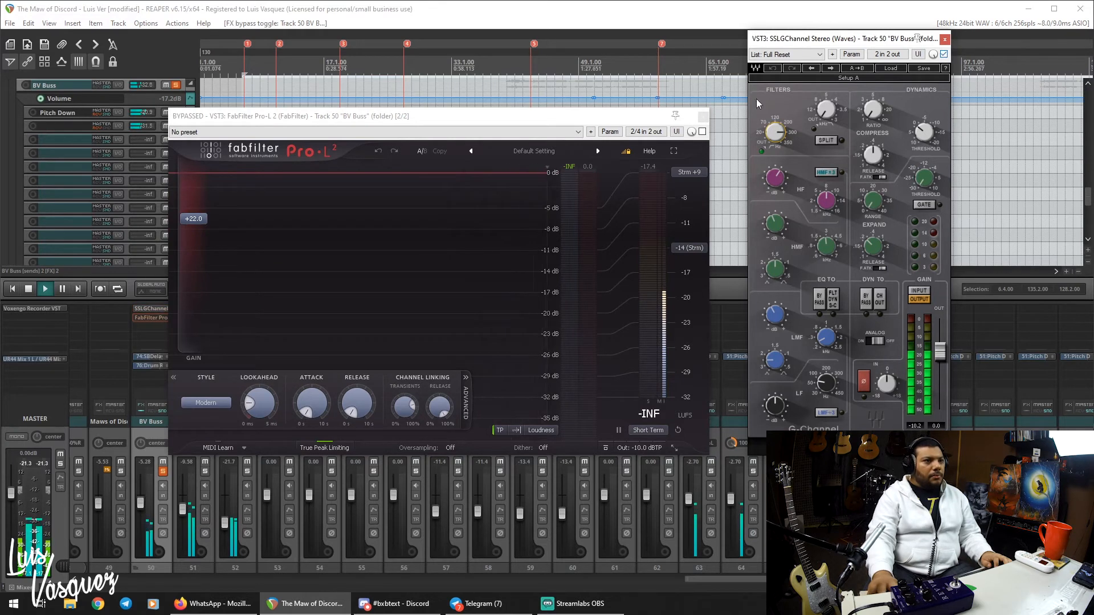
left_click(702, 132)
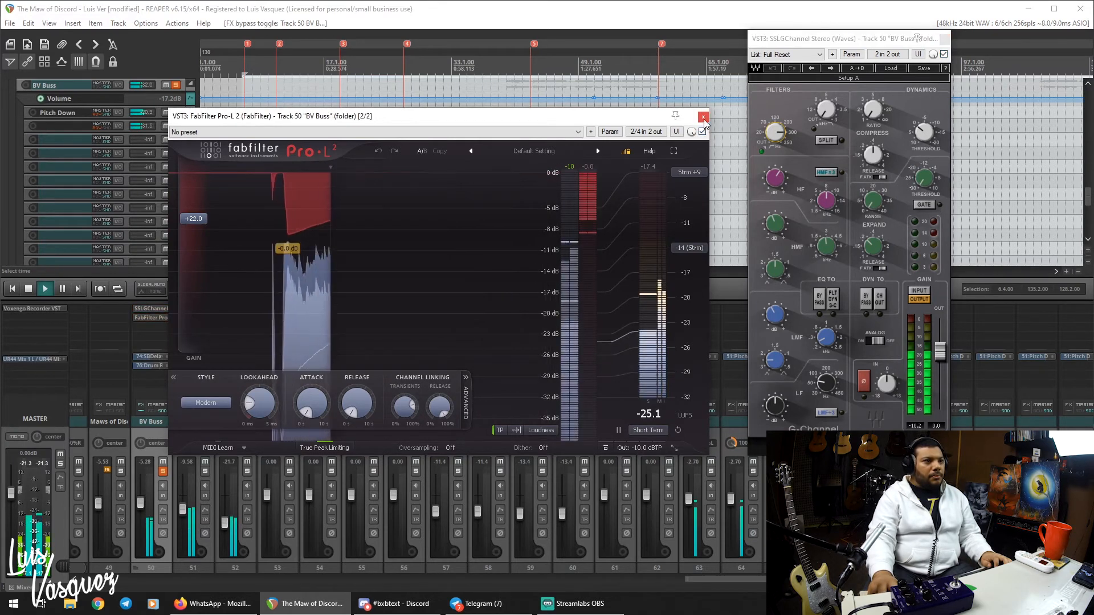
left_click(703, 116)
left_click(944, 39)
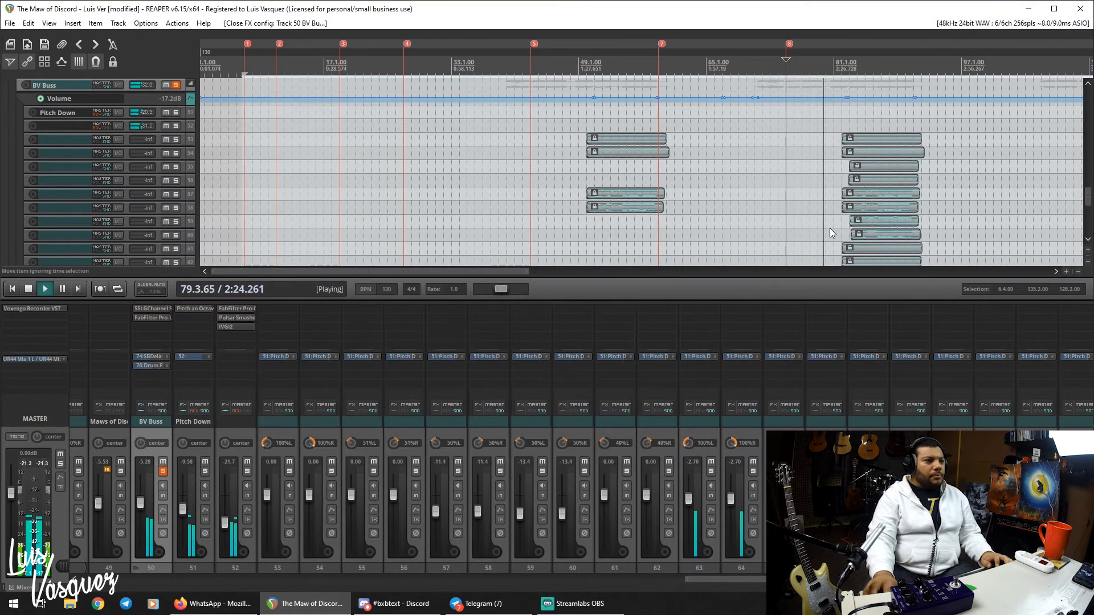
Unsolo the BV Buss, save the project and play the full mix from bar 75.
key("space")
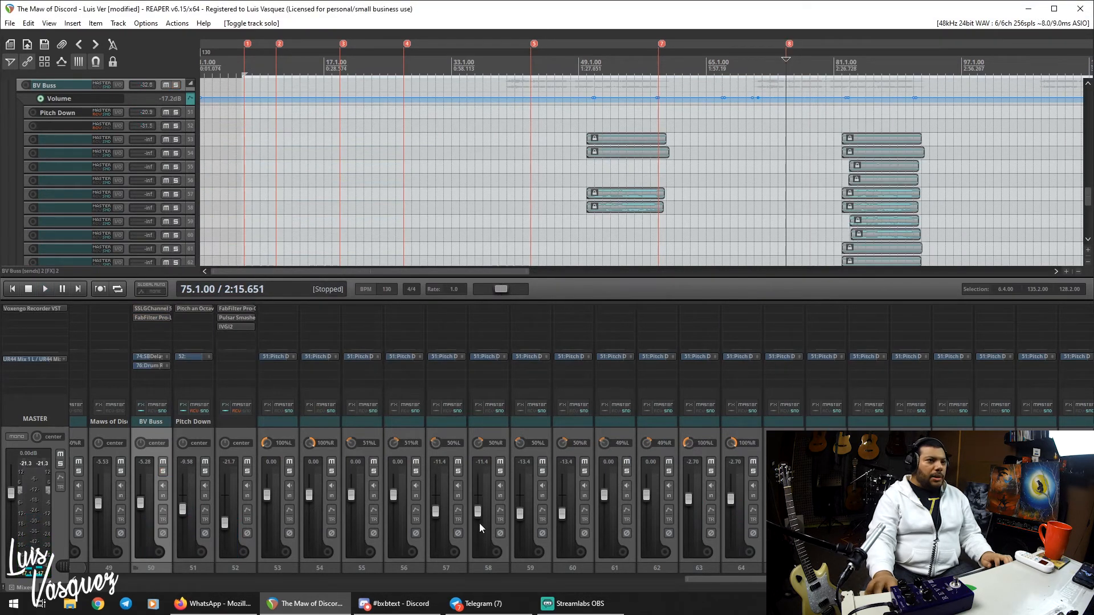
scroll(163, 471, "left", 3)
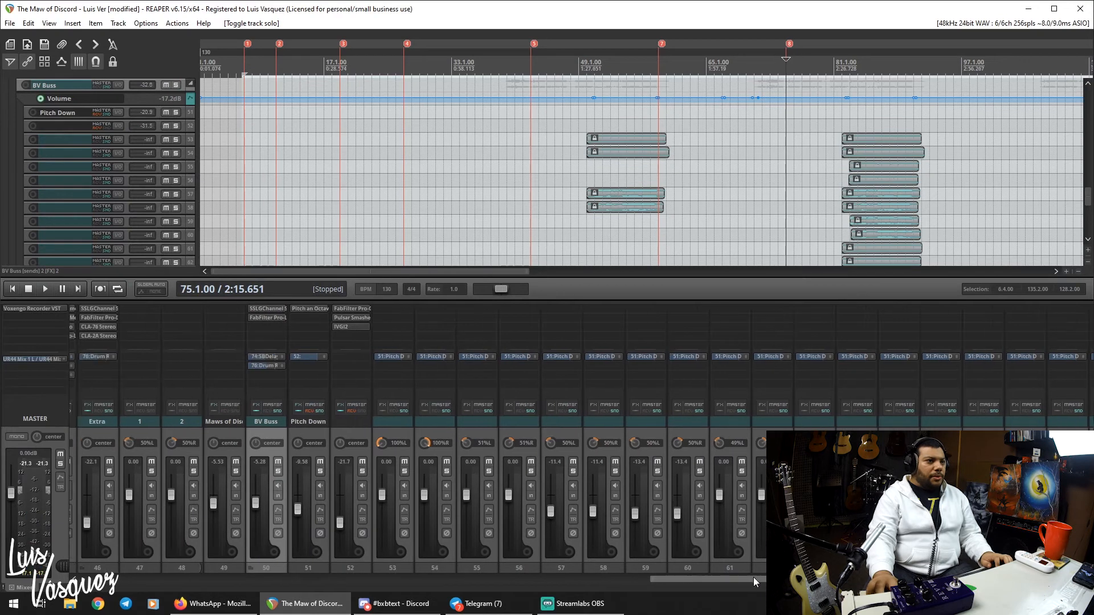
key("ctrl+s")
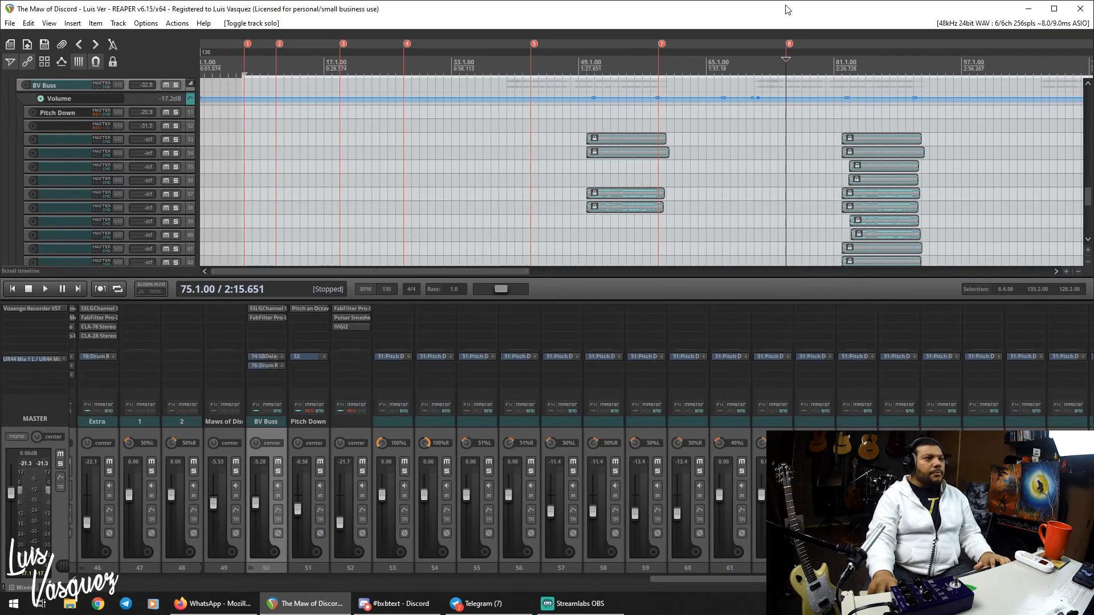
key("space")
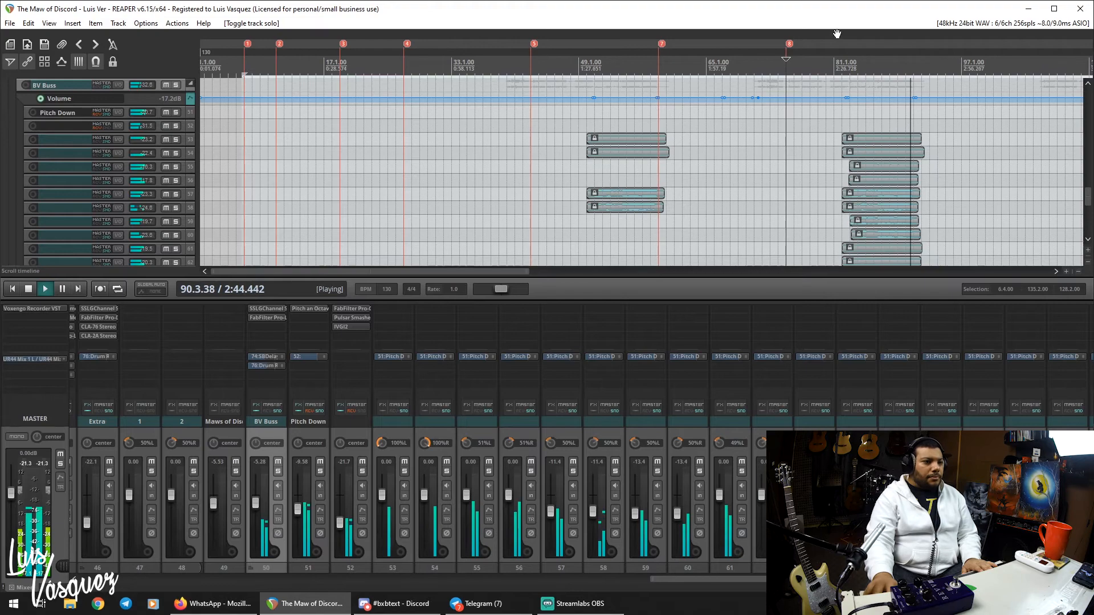
key("space")
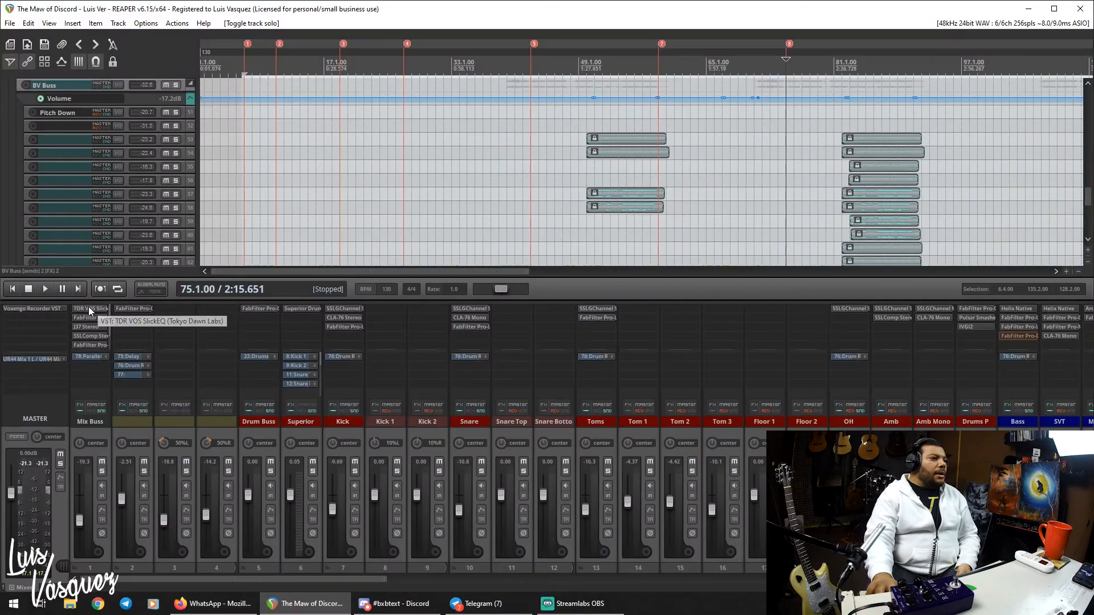
Examine the TDR VOS SlickEQ settings on the Mix Buss and close the plug-in.
left_click(90, 308)
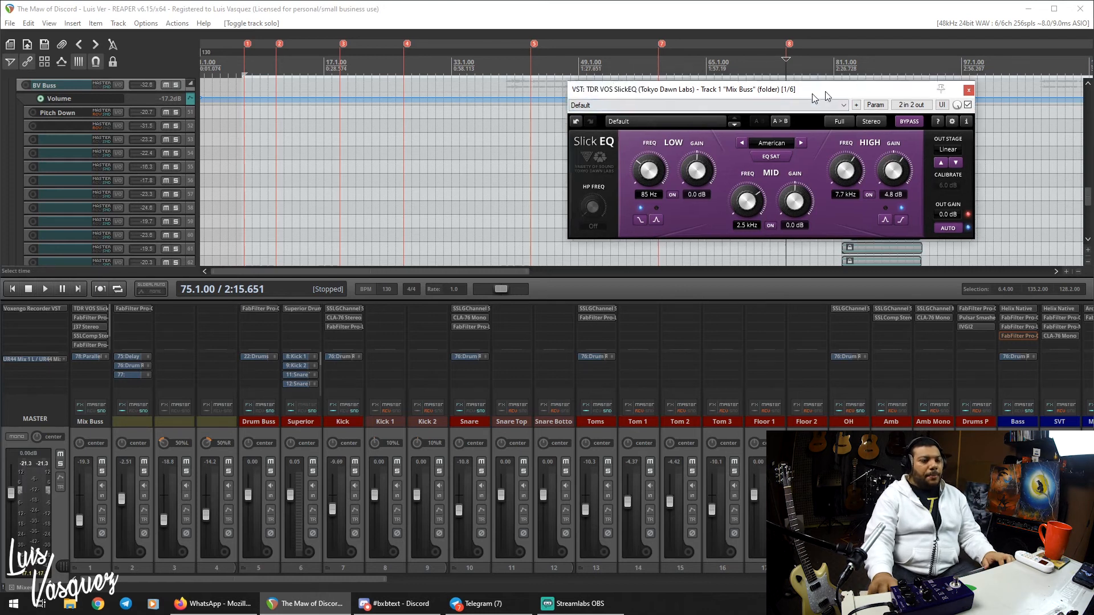
left_click_drag(812, 86, 630, 135)
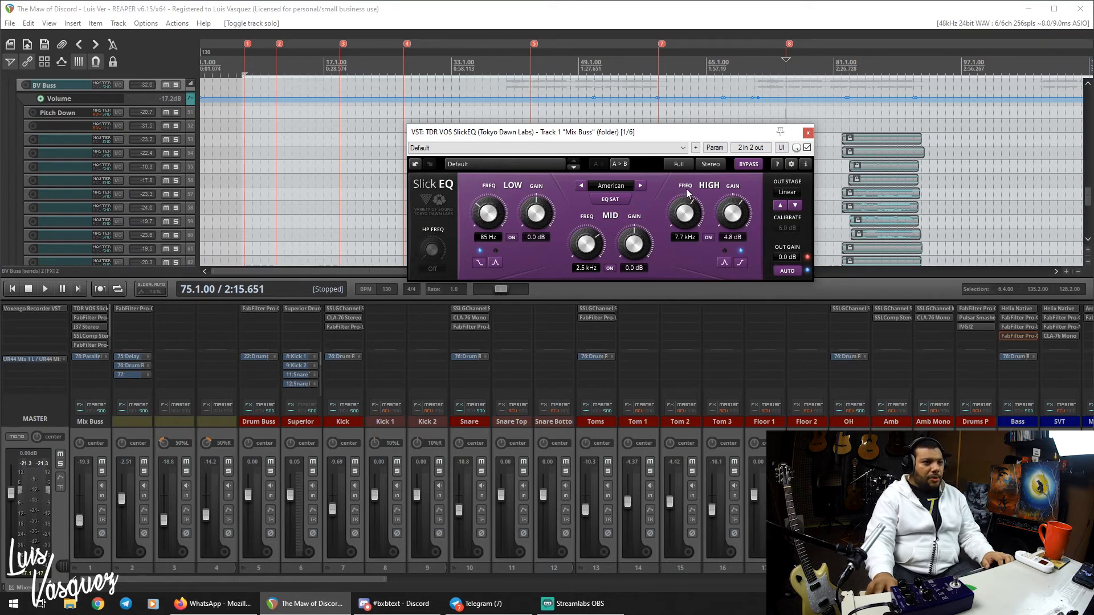
left_click(808, 133)
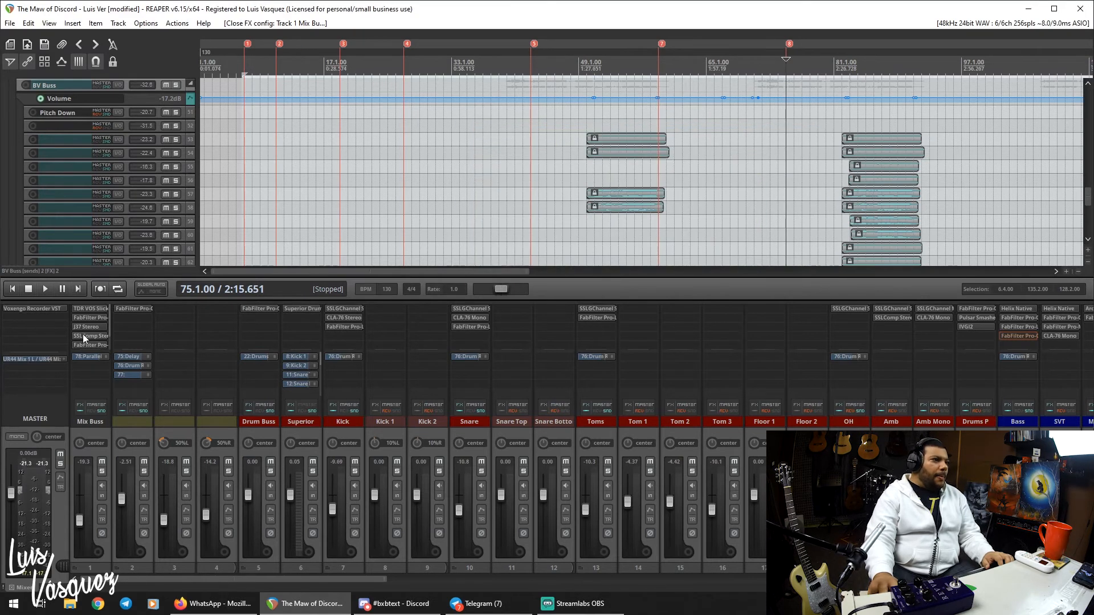
Open FabFilter Pro-MB on the Mix Buss and bypass TDR VOS SlickEQ, Pro-MB, J37 Stereo, SSLComp Stereo and Pro-Q 3.
left_click(98, 318)
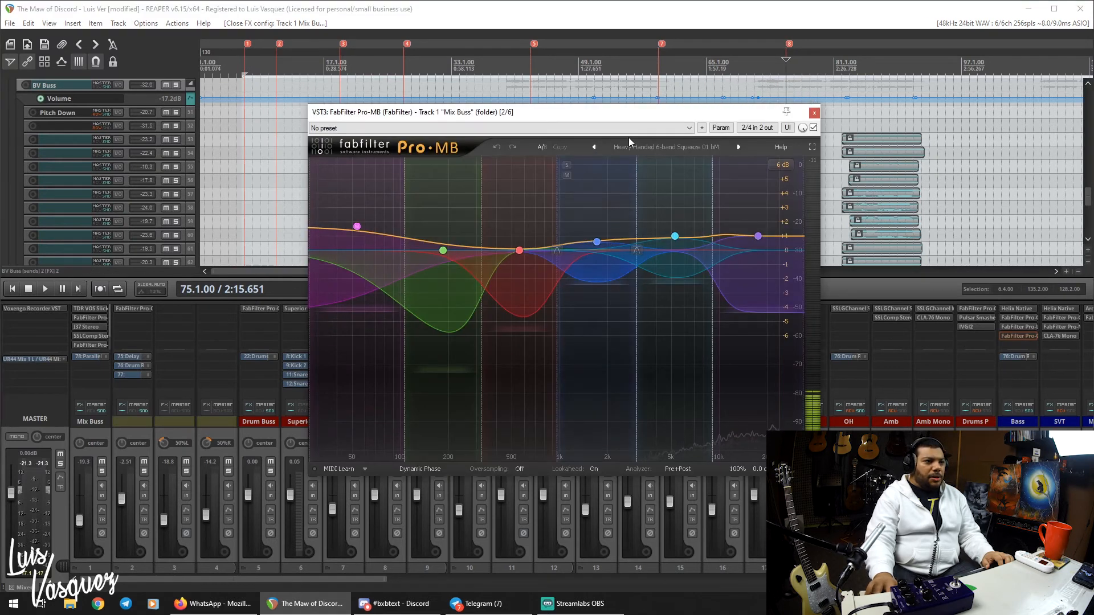
left_click_drag(634, 117, 724, 127)
scroll(89, 332, "down", 1)
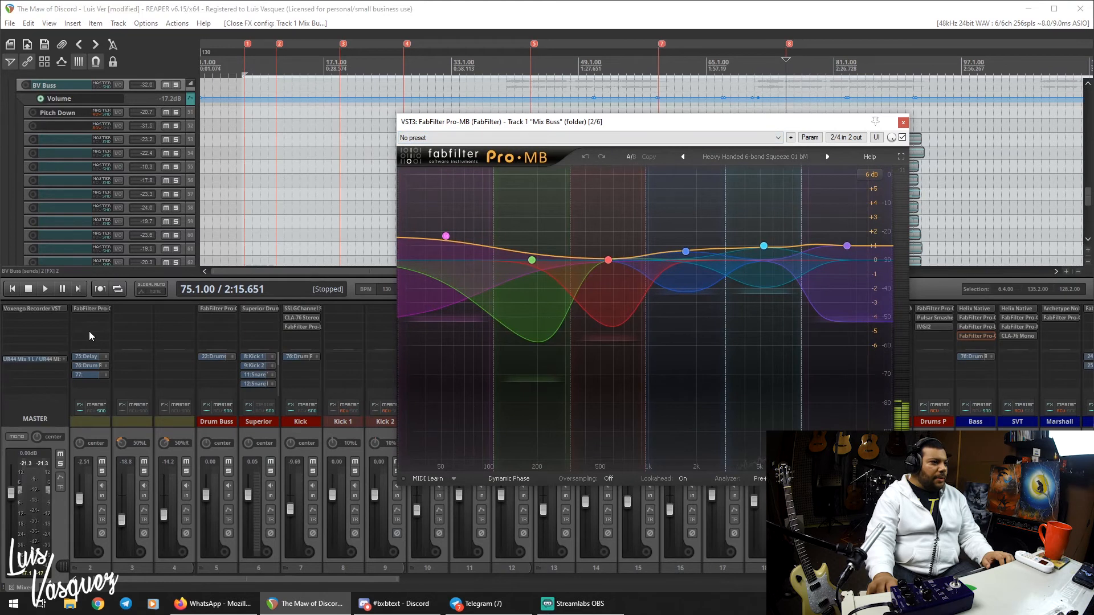
scroll(127, 436, "up", 1)
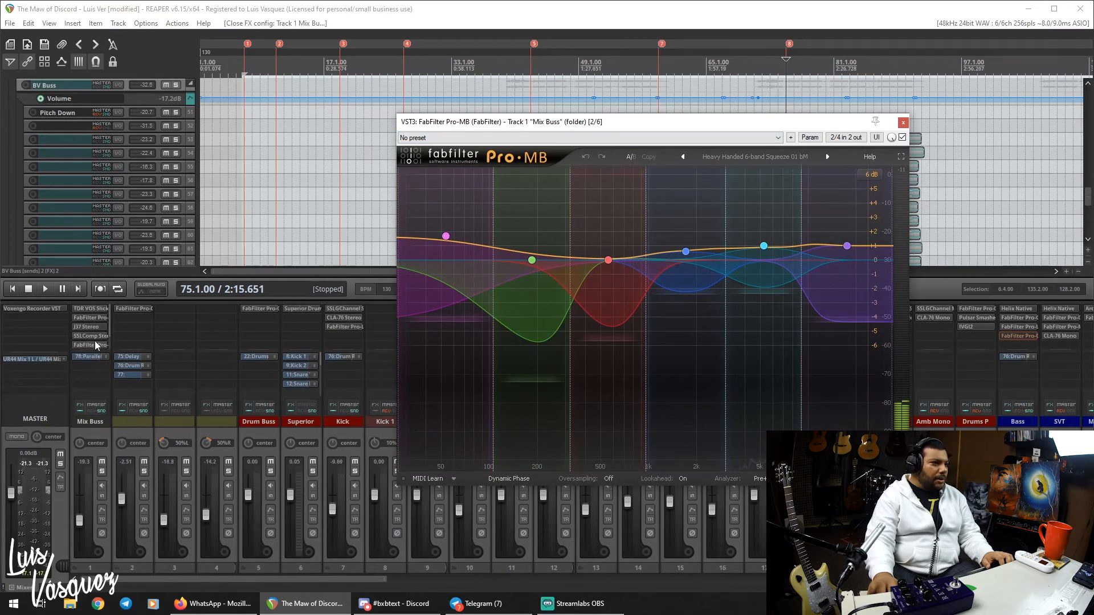
left_click(97, 327, "ctrl")
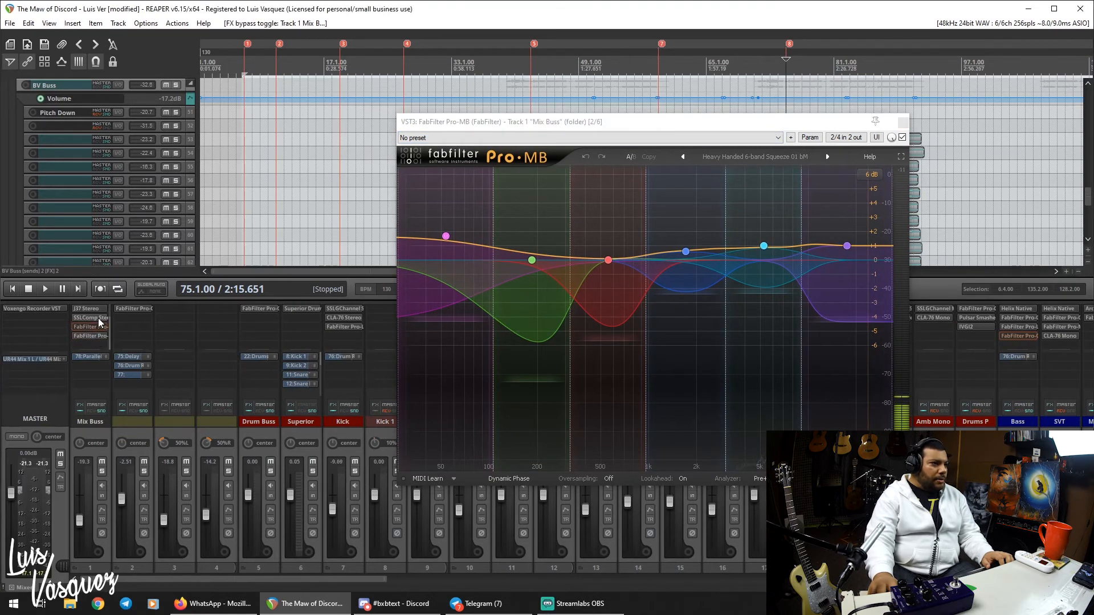
left_click(94, 320, "ctrl")
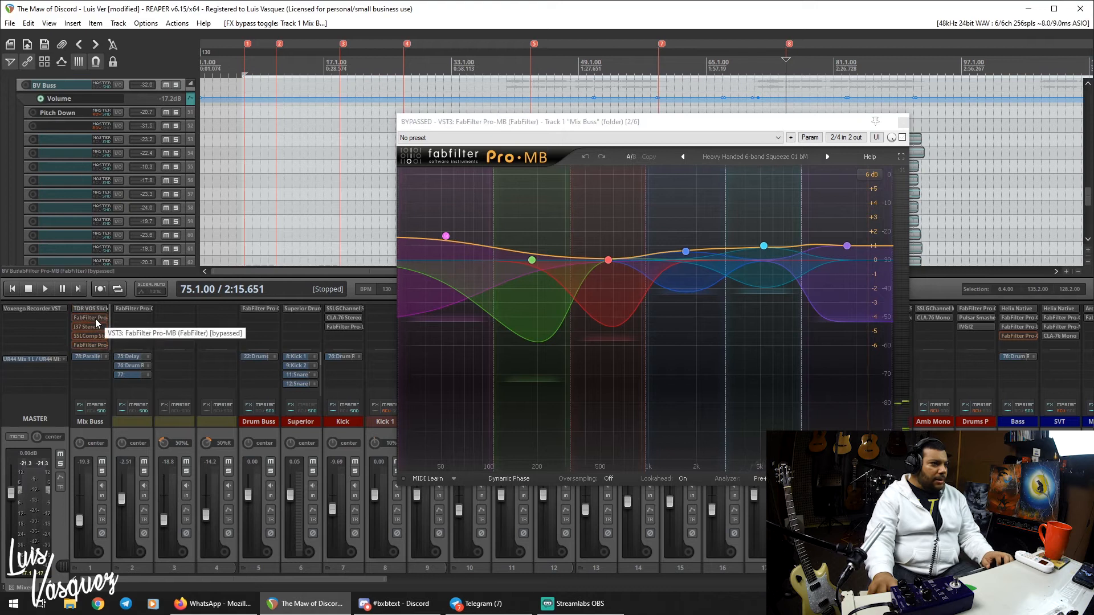
left_click(95, 308, "ctrl")
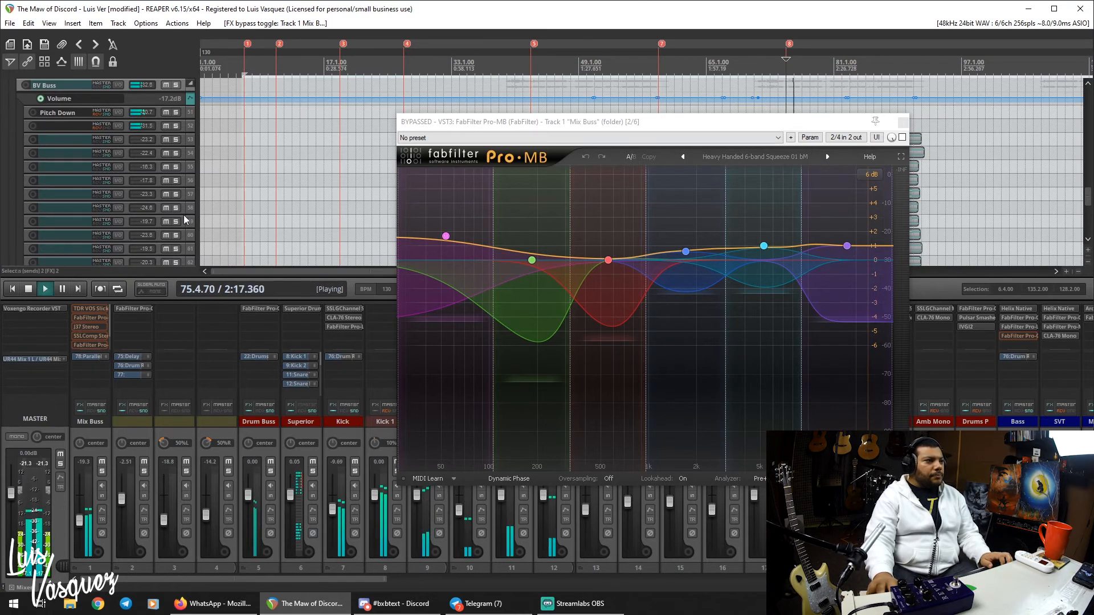
Compare the full mix from bar 75 with and without TDR VOS SlickEQ on the Mix Buss, leaving the plug-in enabled.
left_click(94, 308, "shift")
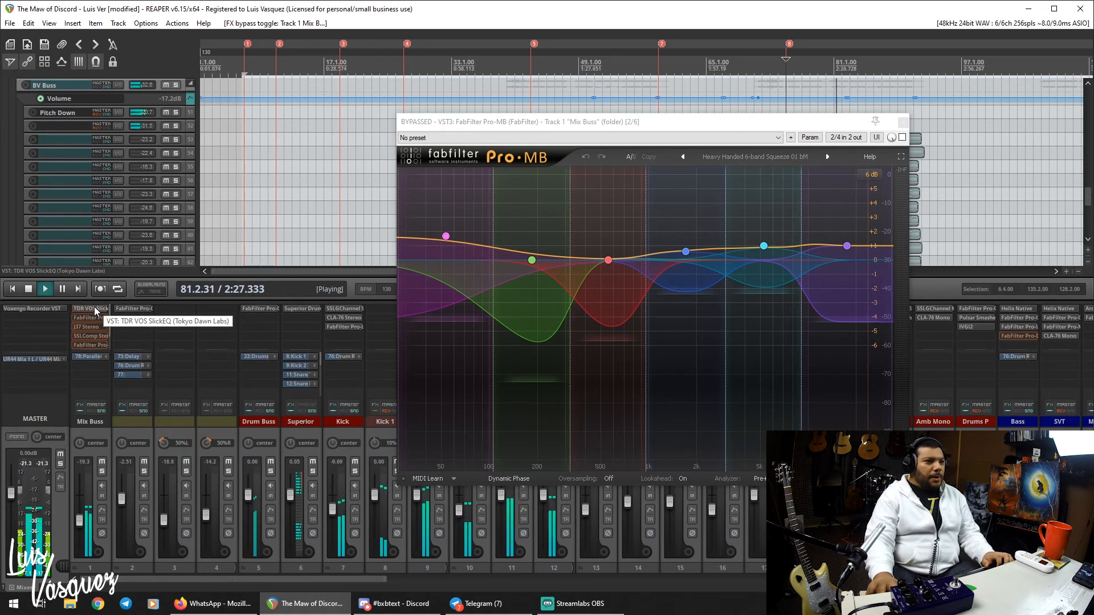
key("space")
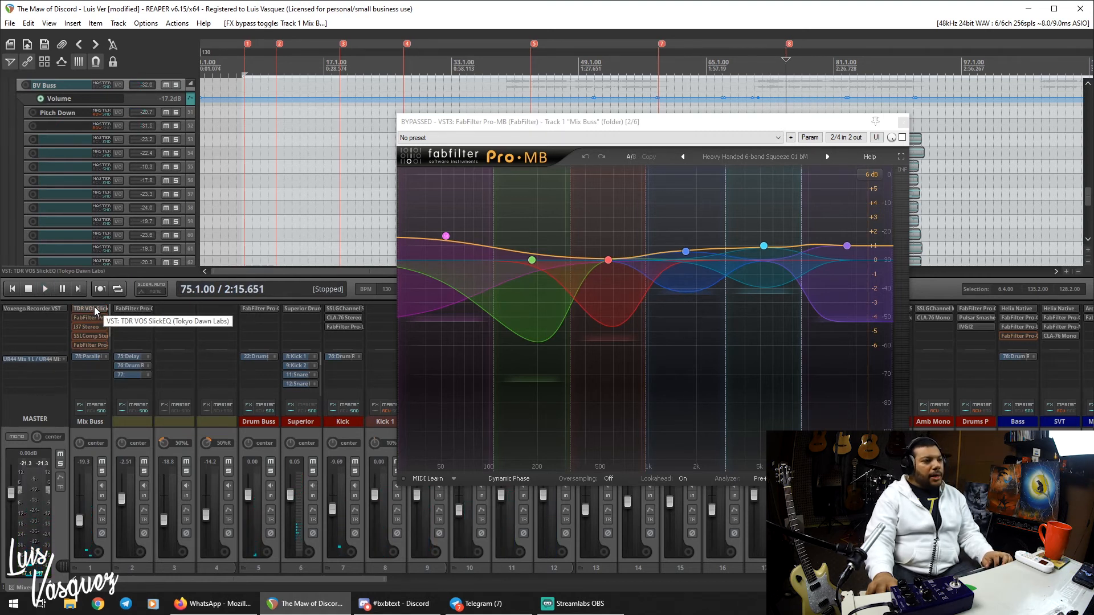
key("space")
left_click(94, 308, "shift")
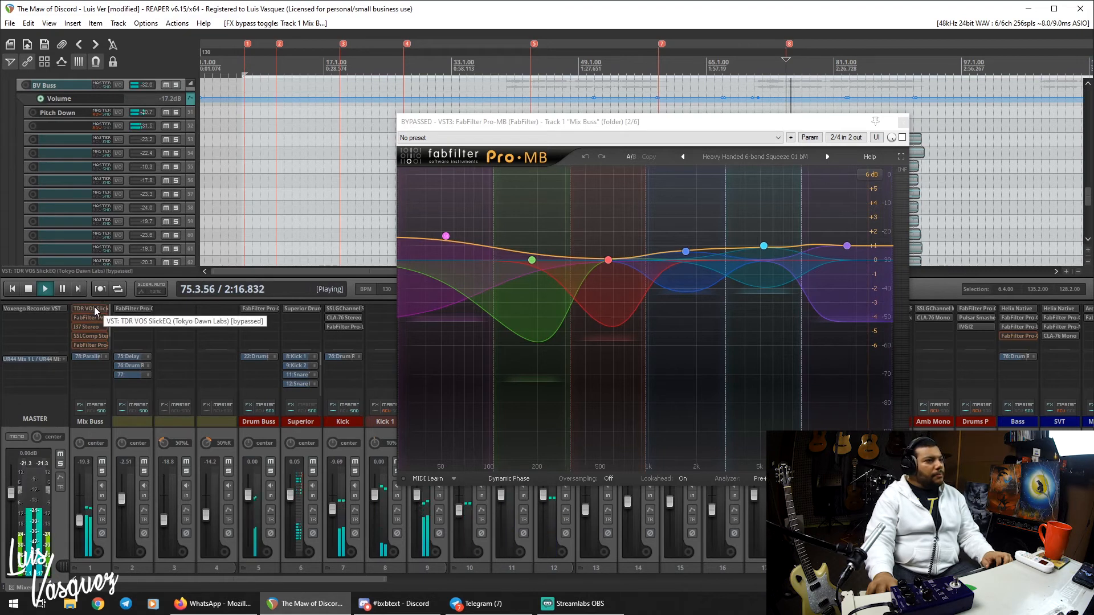
left_click(94, 308, "shift")
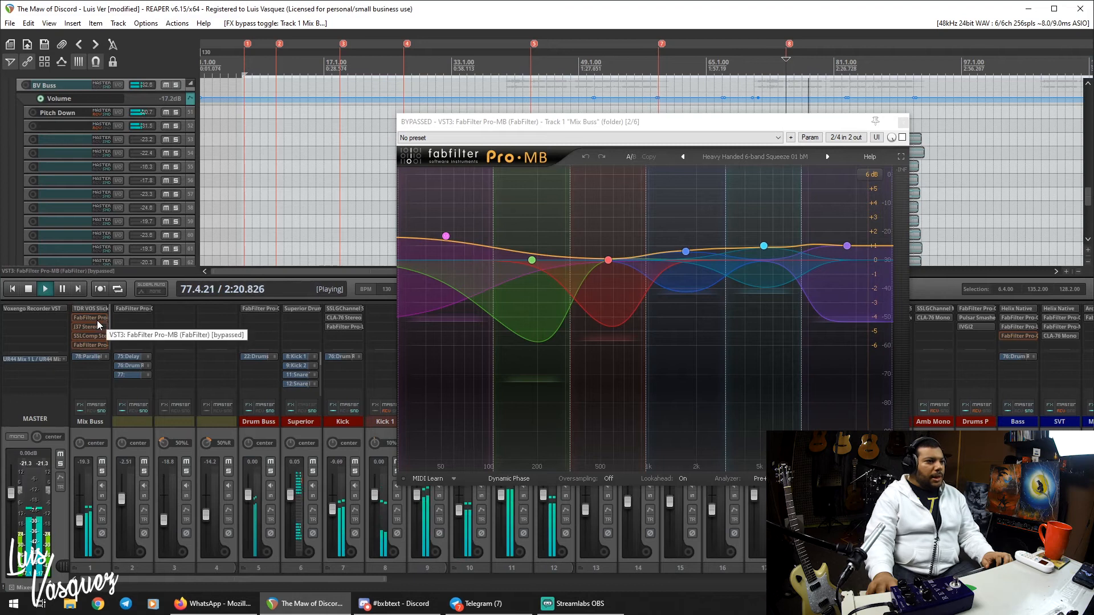
Re-enable FabFilter Pro-MB on the Mix Buss while the mix plays, stop playback and close its window.
left_click(903, 137)
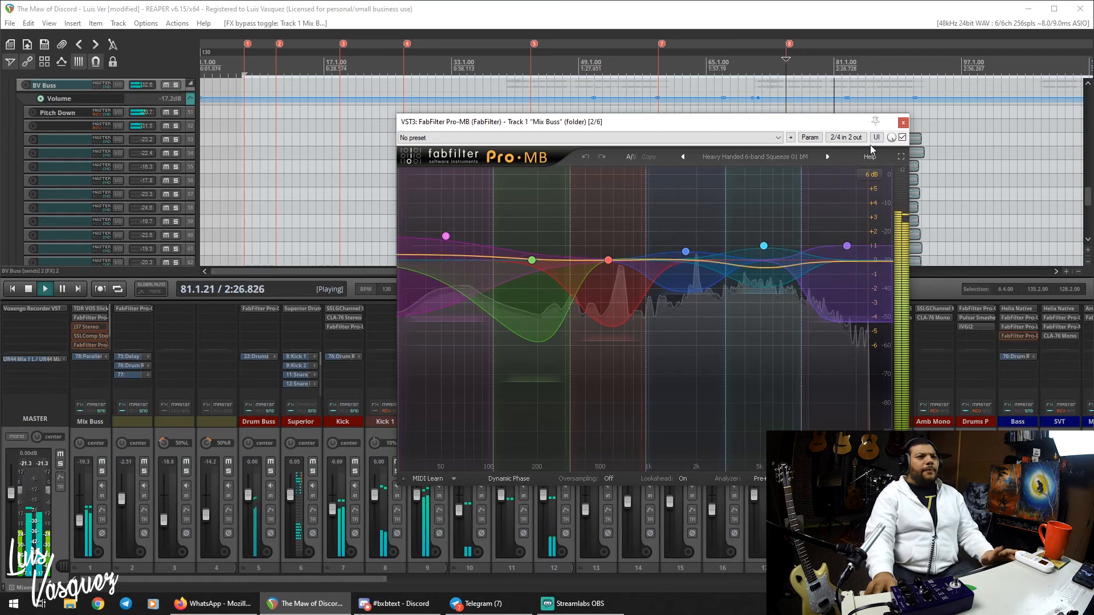
key("space")
left_click(903, 123)
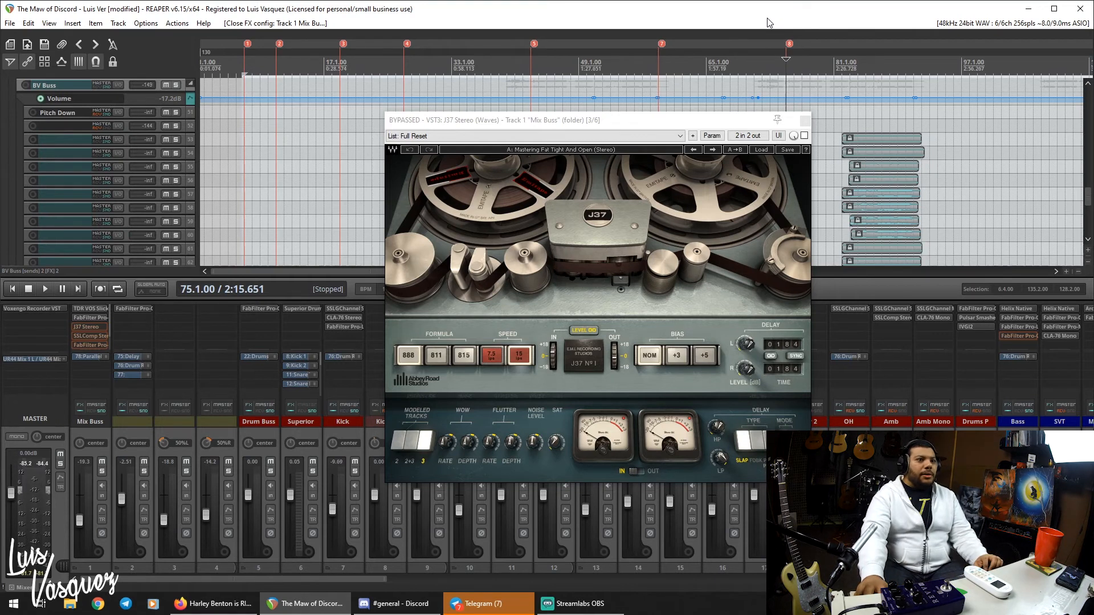
Re-enable J37 Stereo on the Mix Buss while listening from bar 75, stop playback and close its window.
left_click(804, 136)
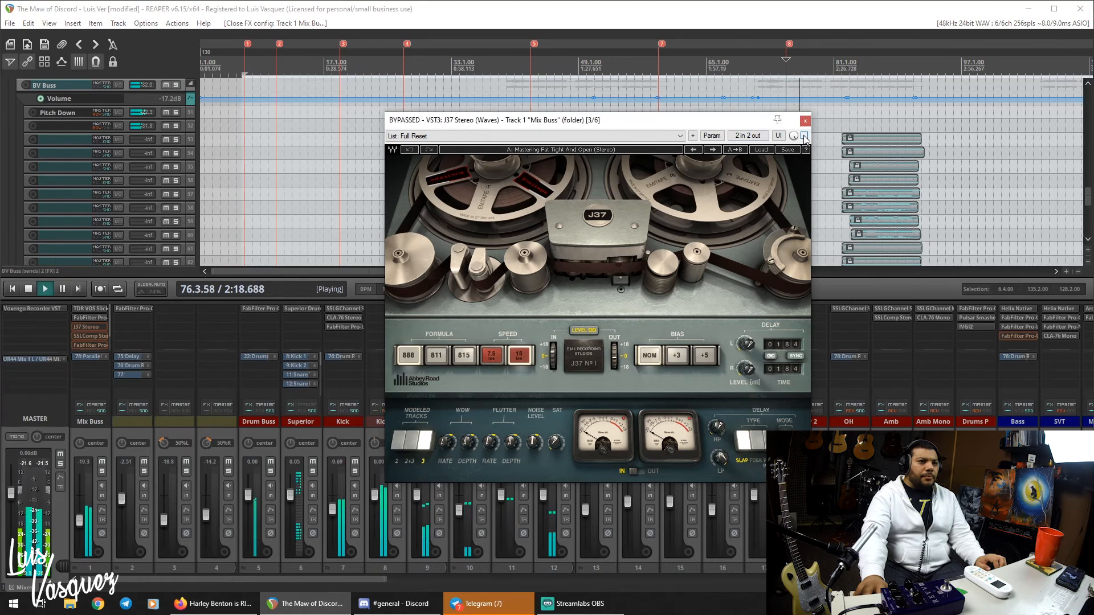
left_click(805, 136)
left_click(804, 135)
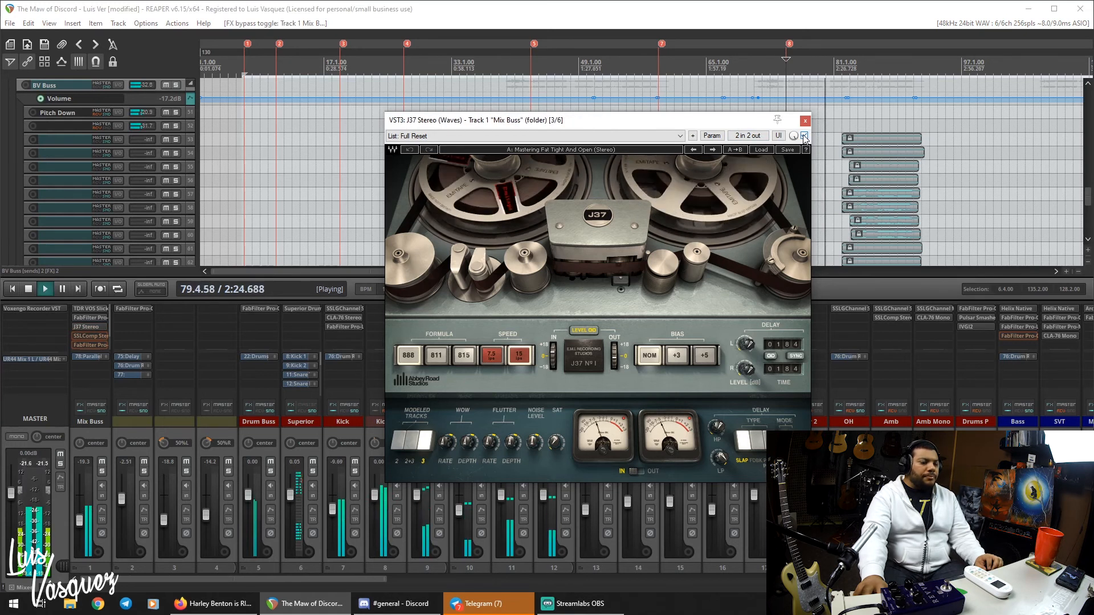
key("space")
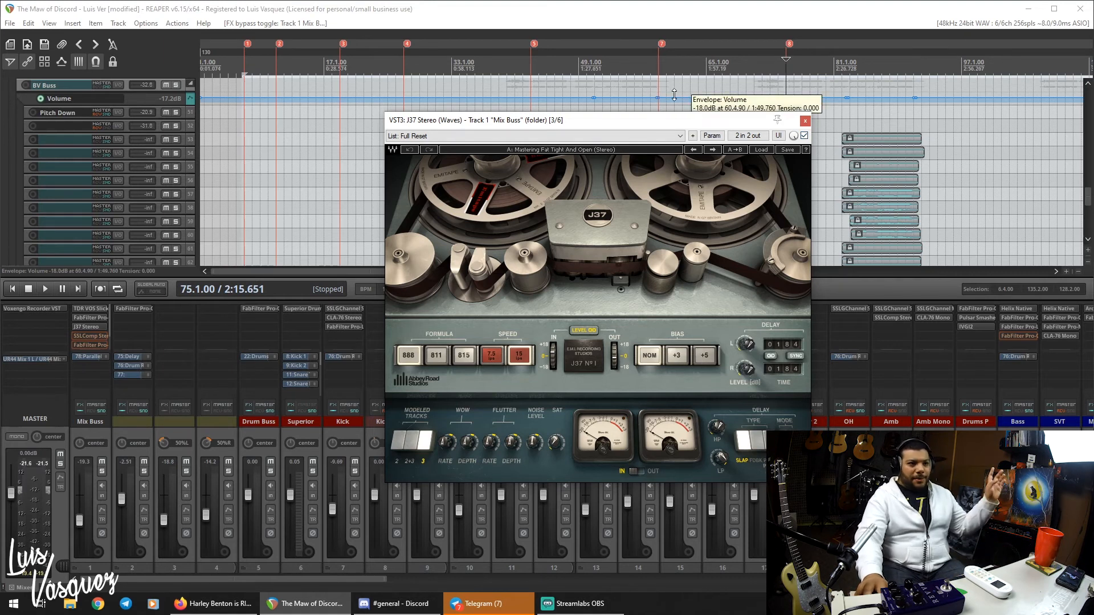
left_click(805, 121)
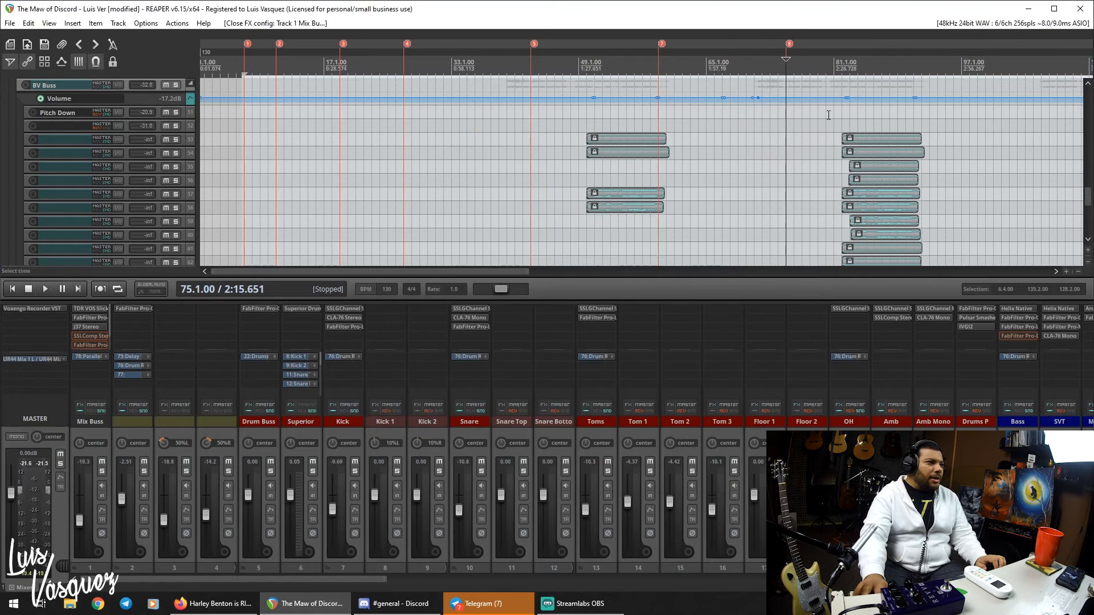
Open SSLComp Stereo on the Mix Buss, play the mix from bar 75 and re-enable the compressor.
left_click(91, 336)
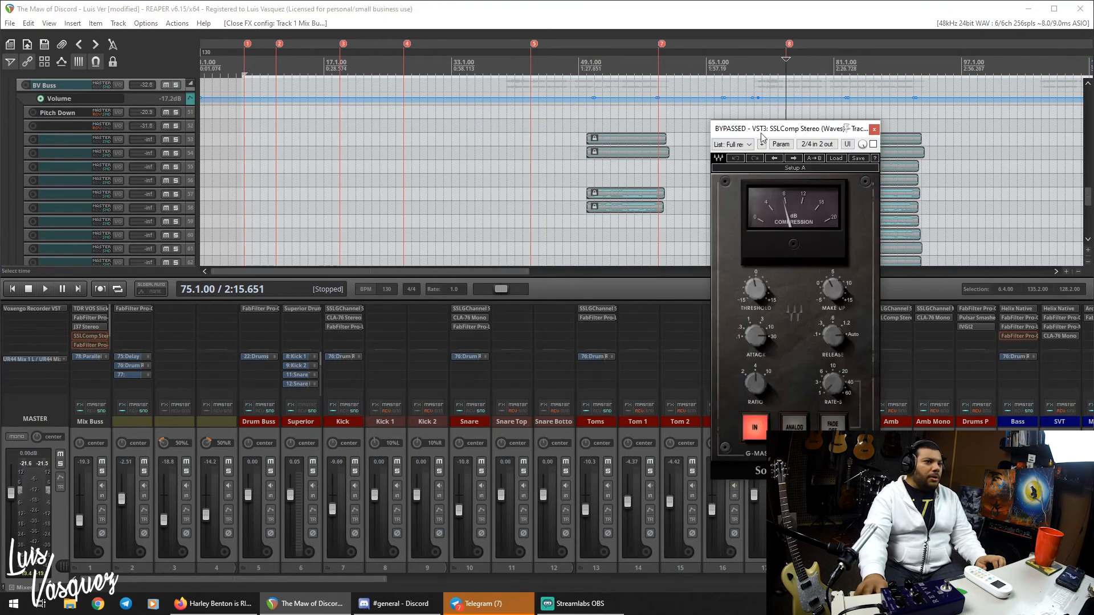
left_click_drag(791, 136, 377, 188)
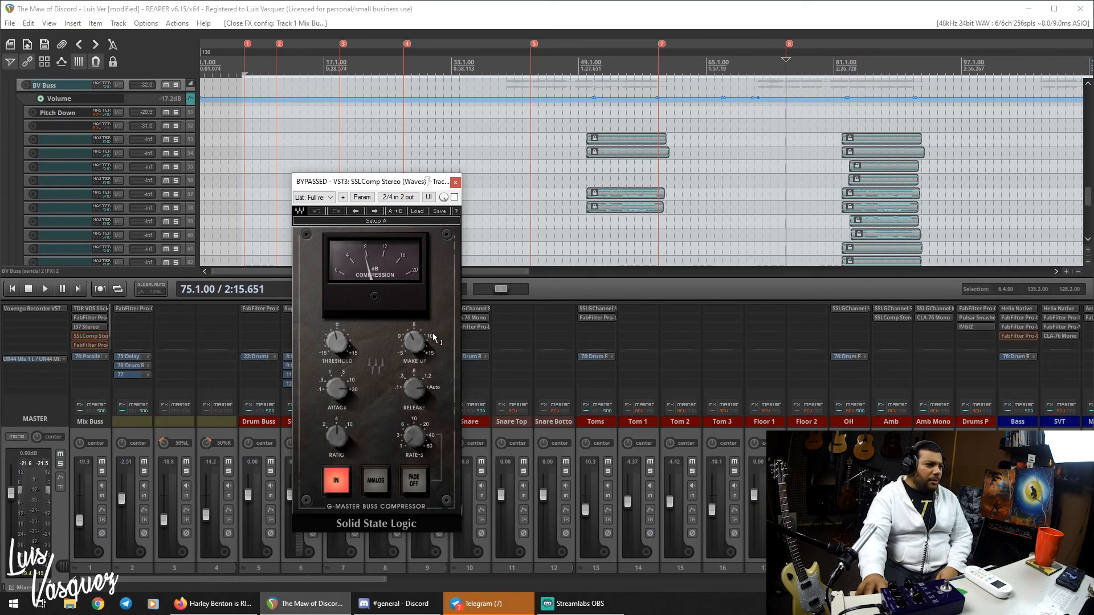
key("space")
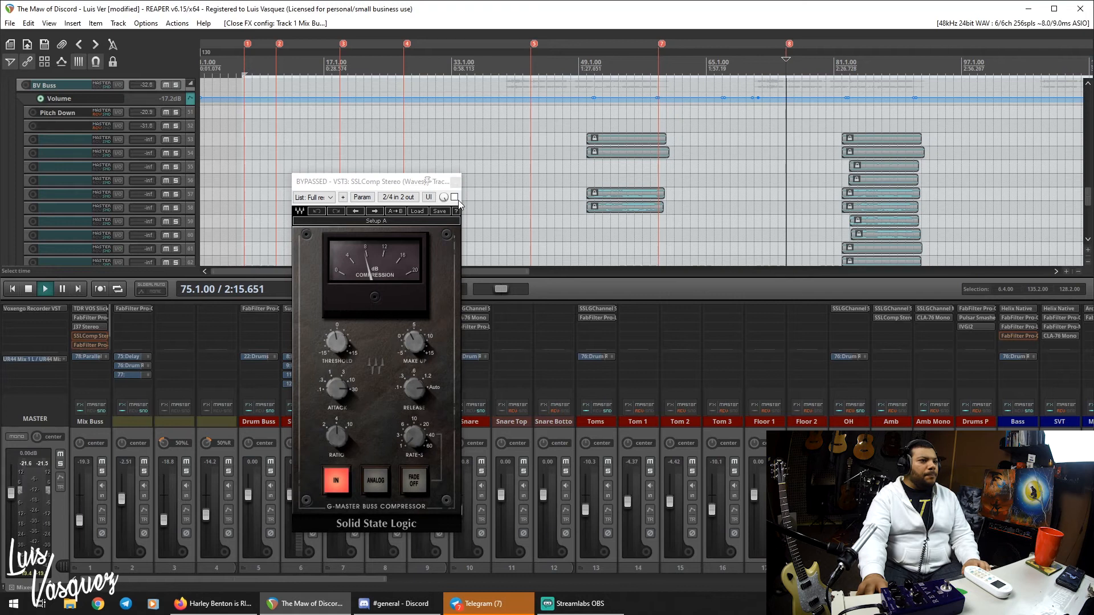
left_click(454, 197)
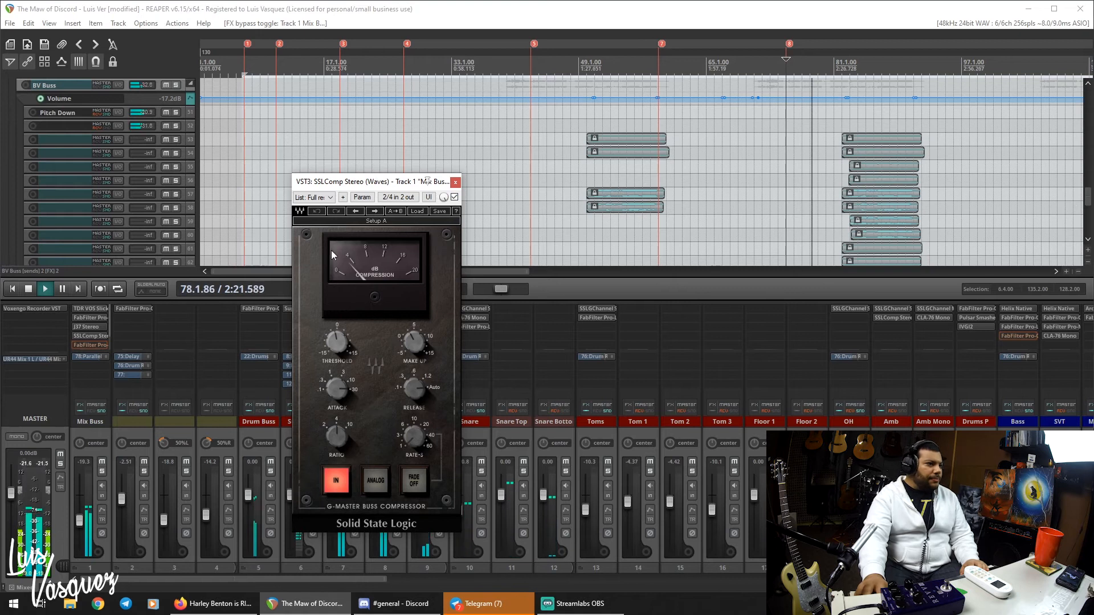
Open FabFilter Pro-Q 3 on the Mix Buss and re-enable it while the mix plays.
left_click(95, 346)
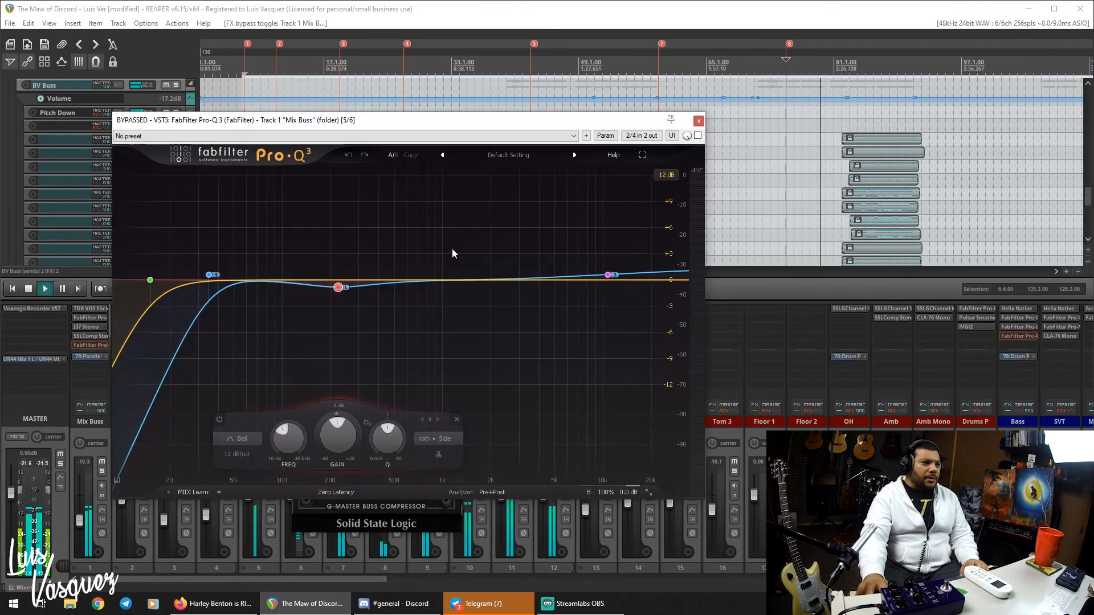
left_click_drag(537, 121, 596, 118)
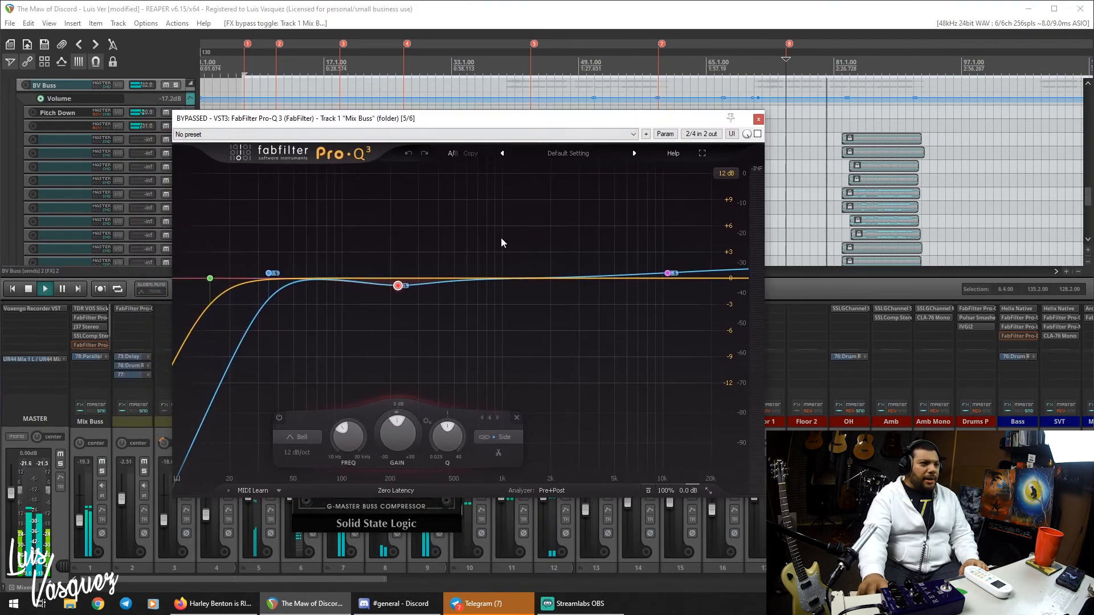
left_click(757, 134)
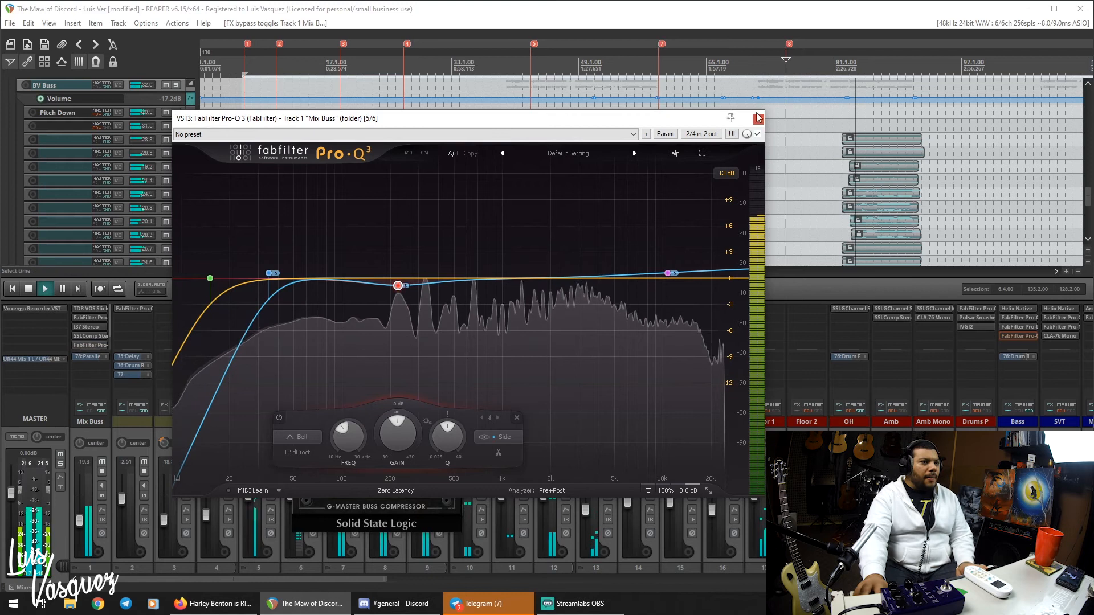
Close the Pro-Q 3 and SSLComp windows and open FabFilter Pro-L 2 on the Mix Buss.
left_click(758, 118)
left_click(456, 183)
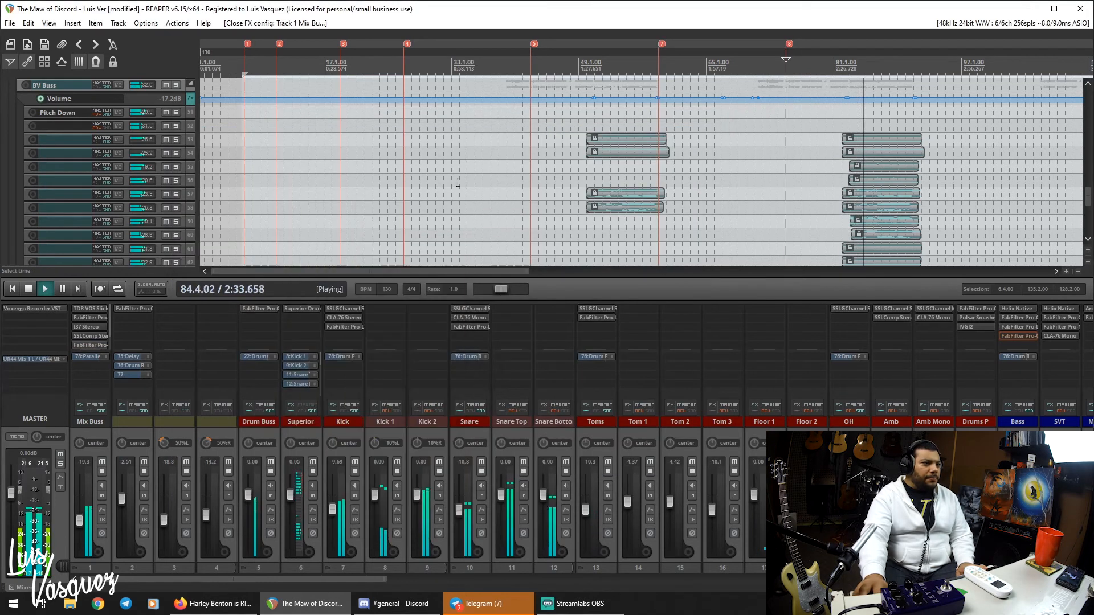
scroll(95, 335, "down", 2)
left_click(91, 335)
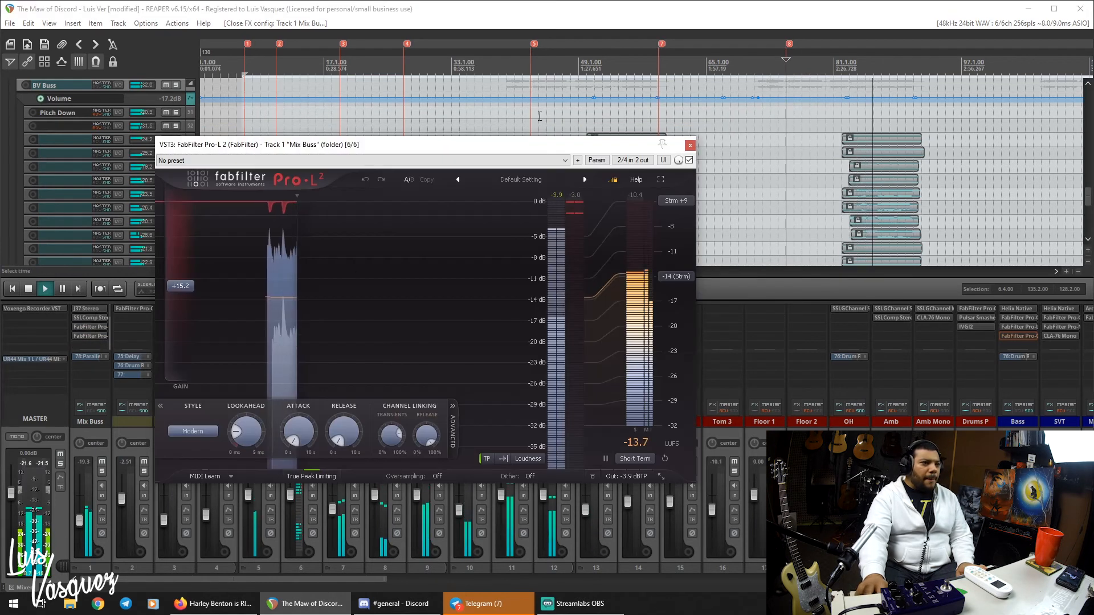
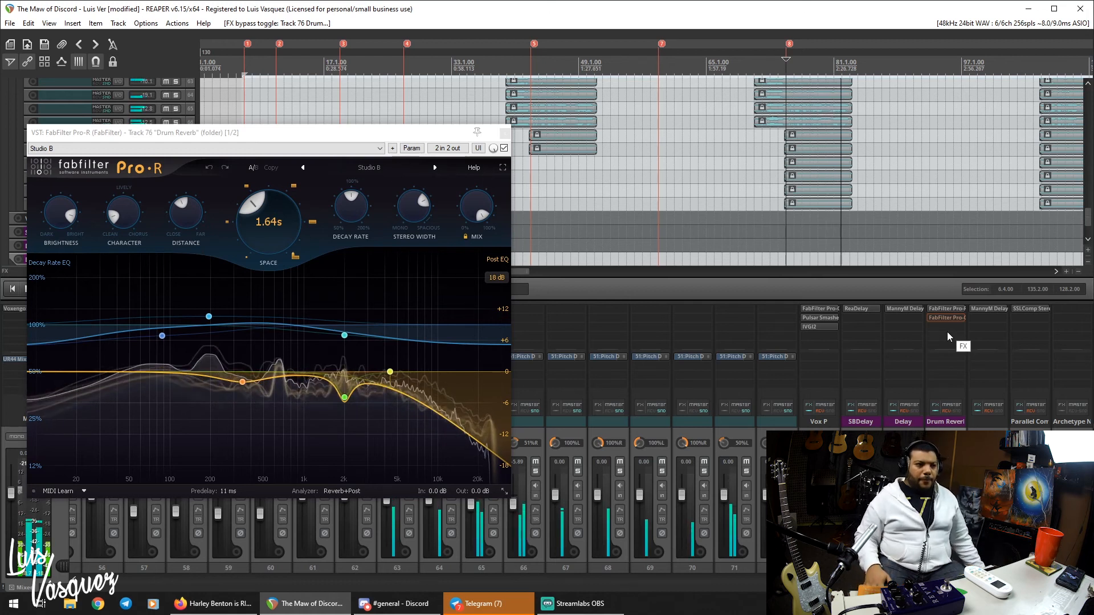
Stop playback, open FabFilter Pro-Q 2 on the Drum Reverb track and examine its low-cut, bell and high-cut bands.
key("space")
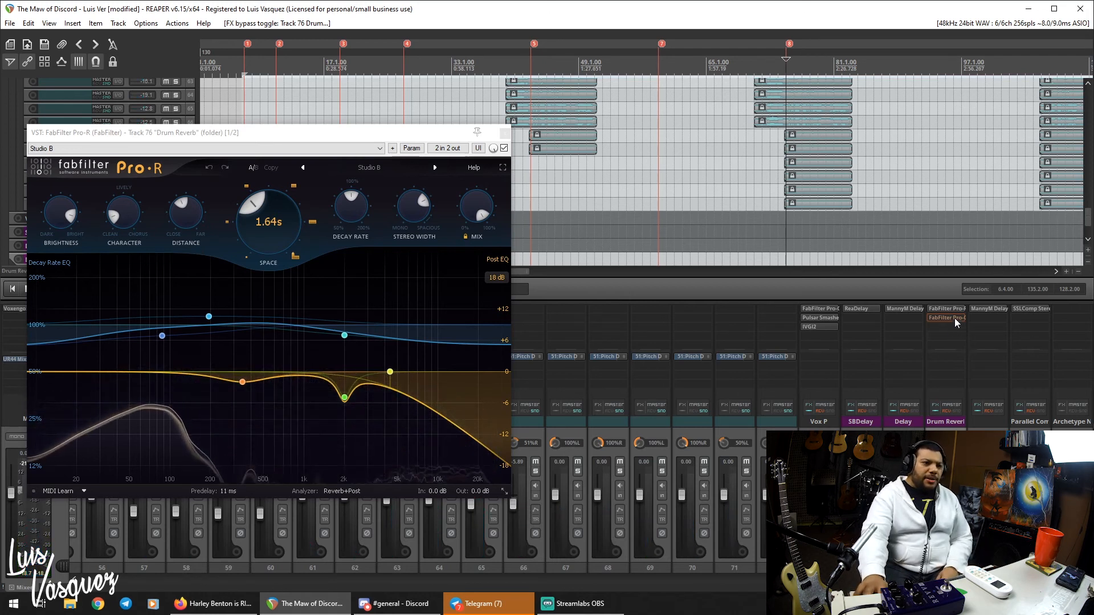
left_click(955, 318)
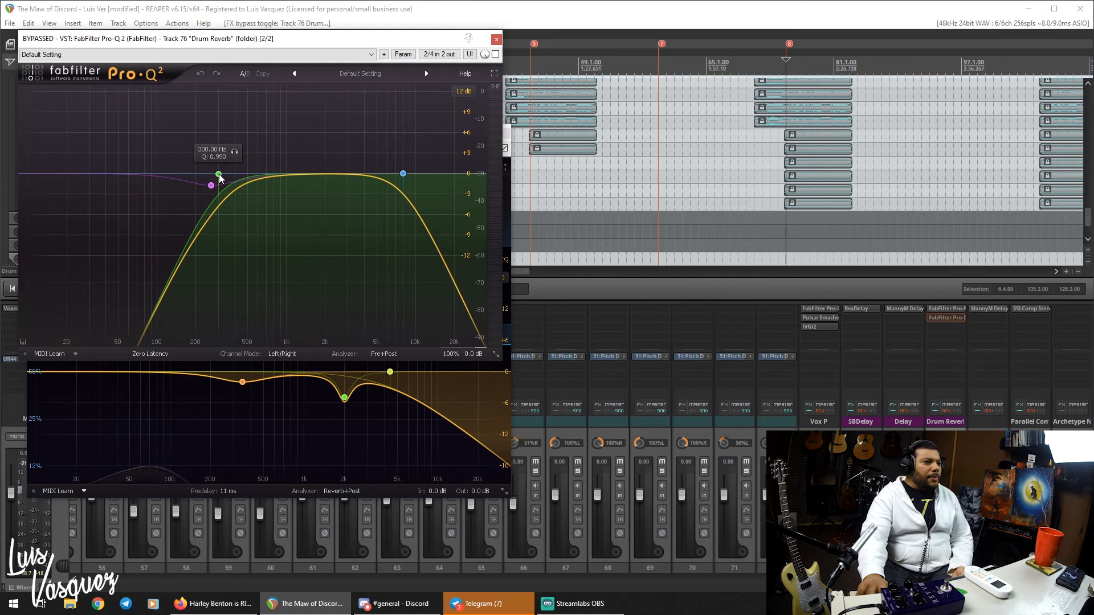
left_click_drag(158, 132, 274, 251)
left_click(287, 111)
left_click(218, 175)
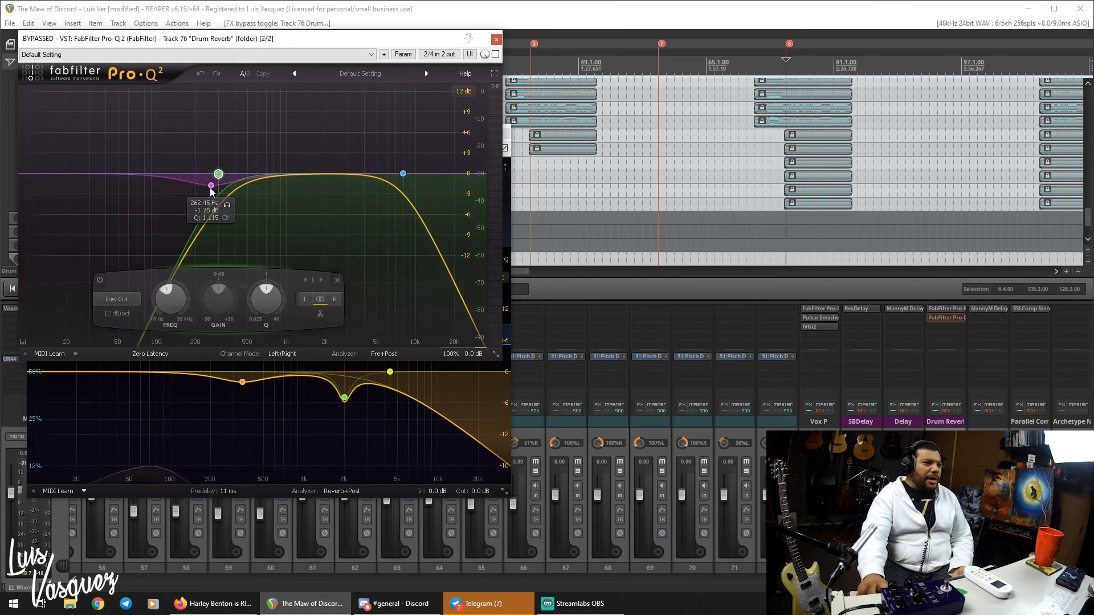
left_click(211, 185)
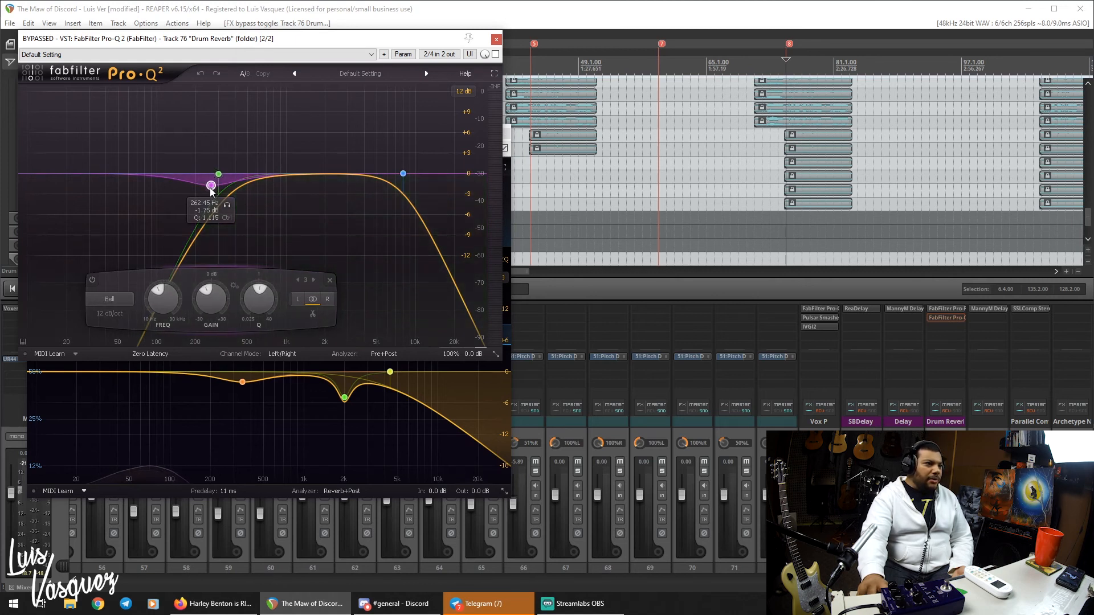
left_click(402, 174)
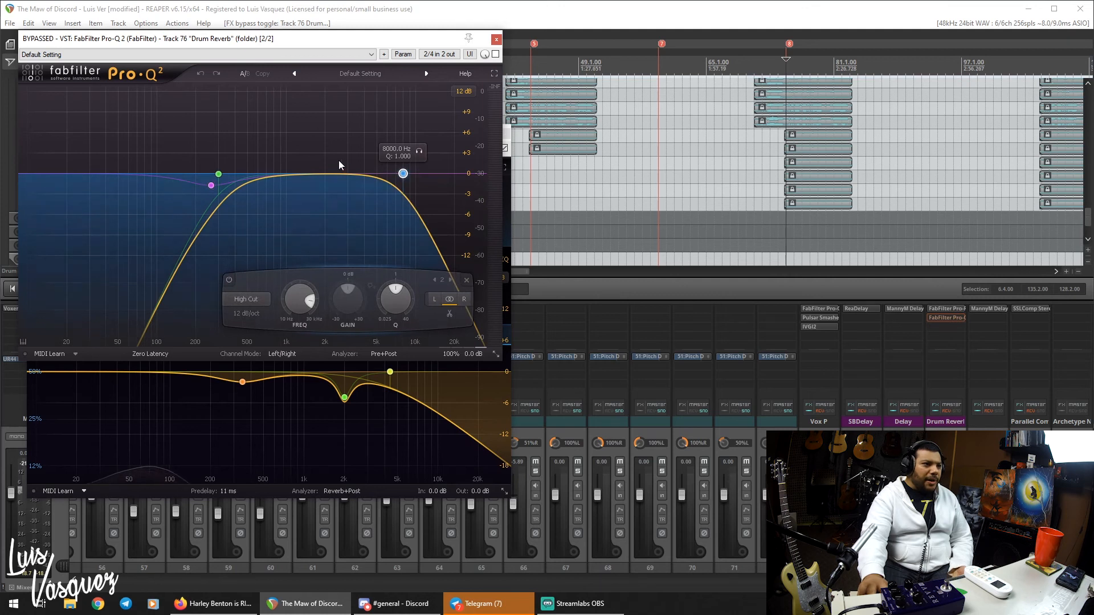
left_click(219, 175)
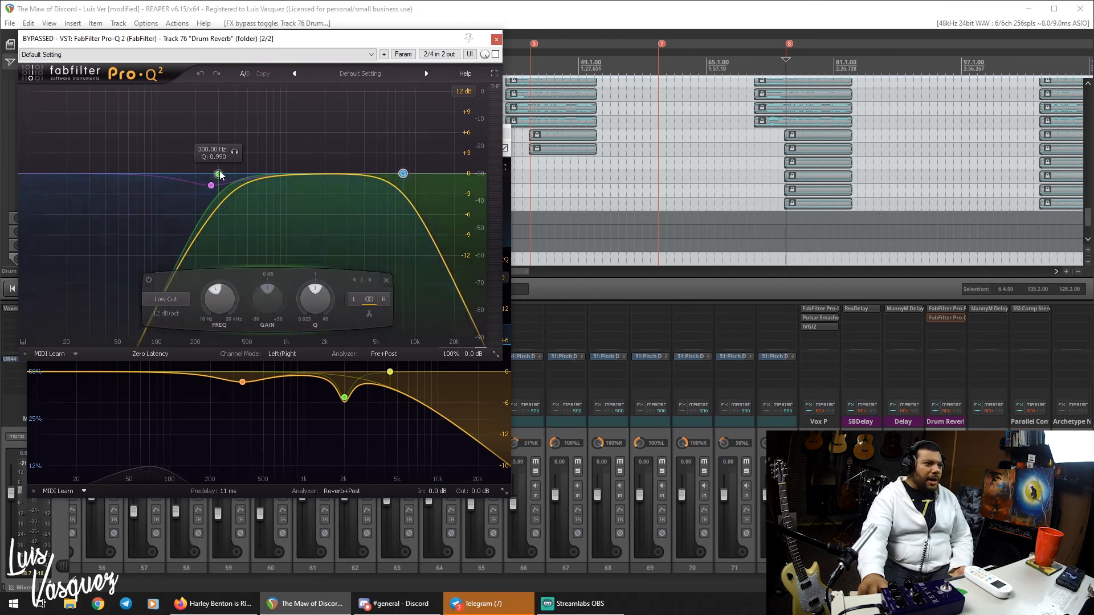
left_click(403, 174)
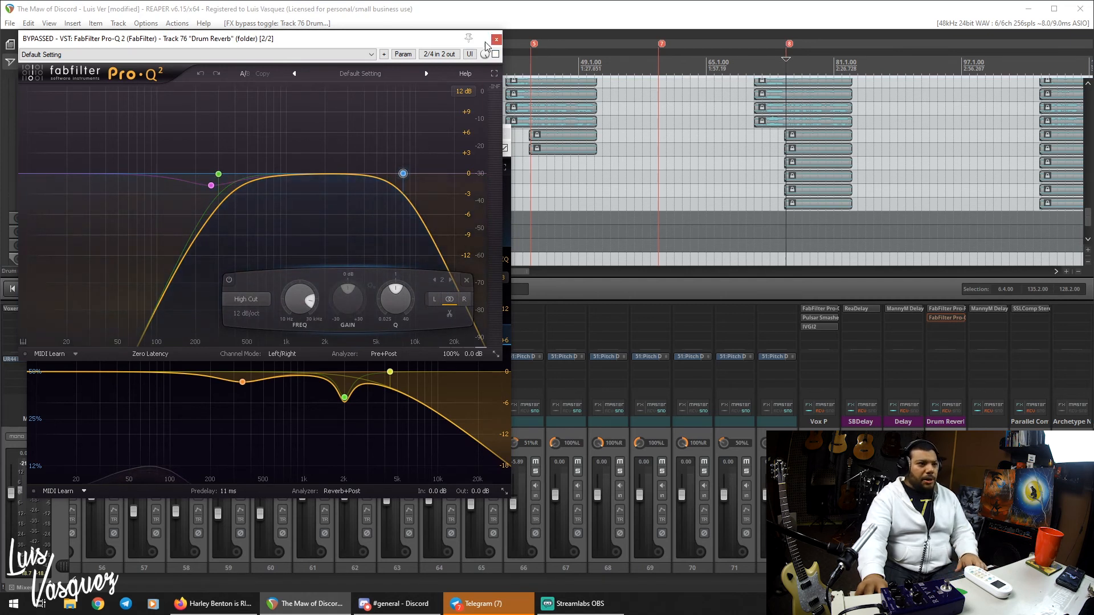
Play the drum reverb from bar 75 and re-enable its FabFilter Pro-Q 2.
key("space")
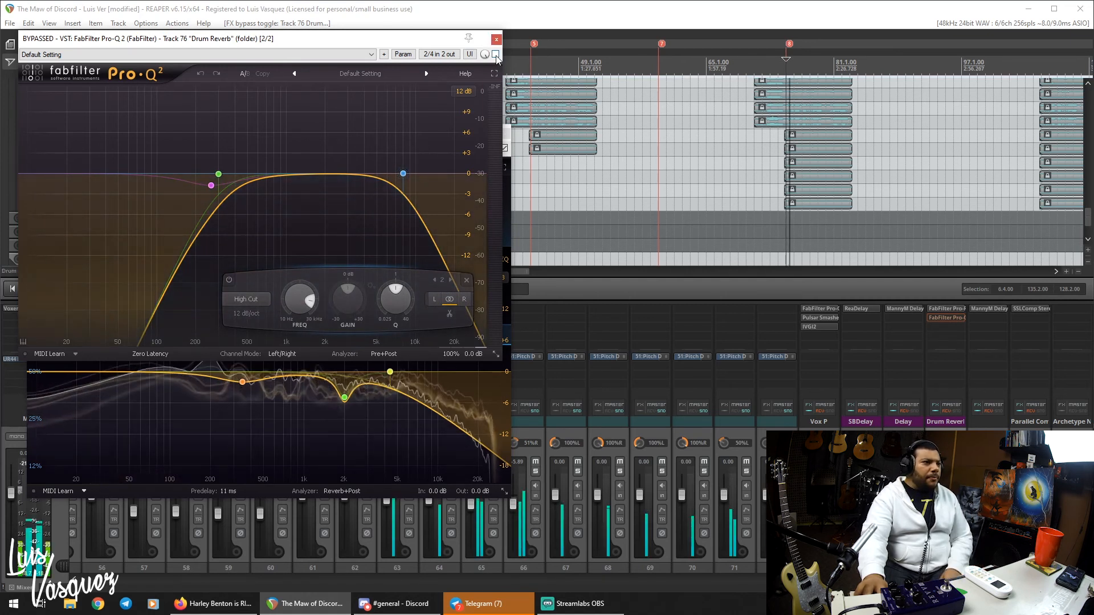
left_click(495, 54)
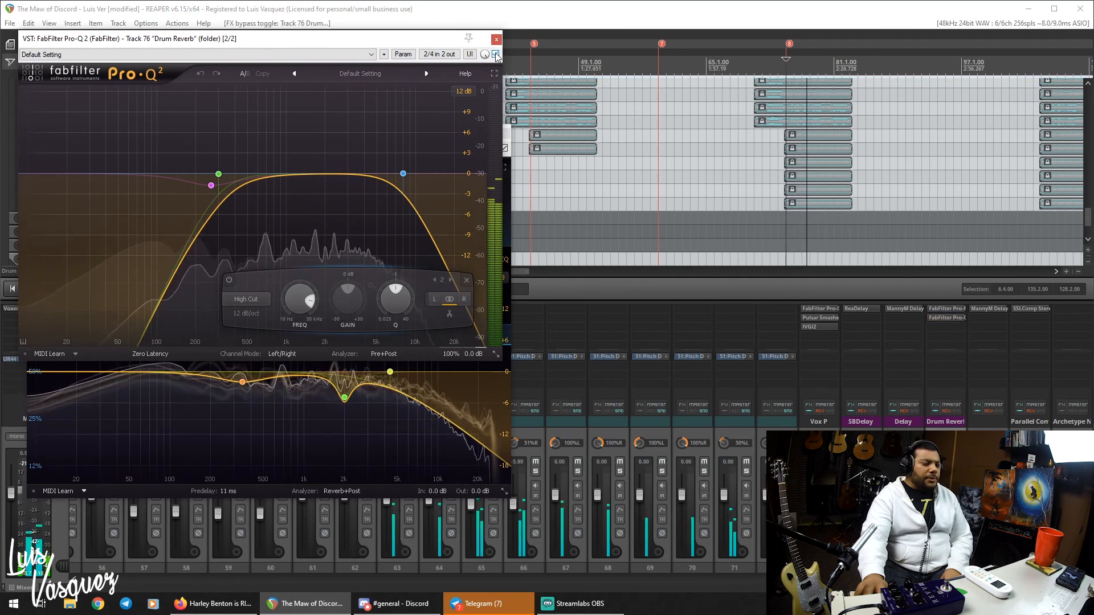
Compare the drum reverb with its FabFilter Pro-Q 2 bypassed and enabled, close both plug-in windows and unsolo the Drum Reverb track.
left_click(496, 54)
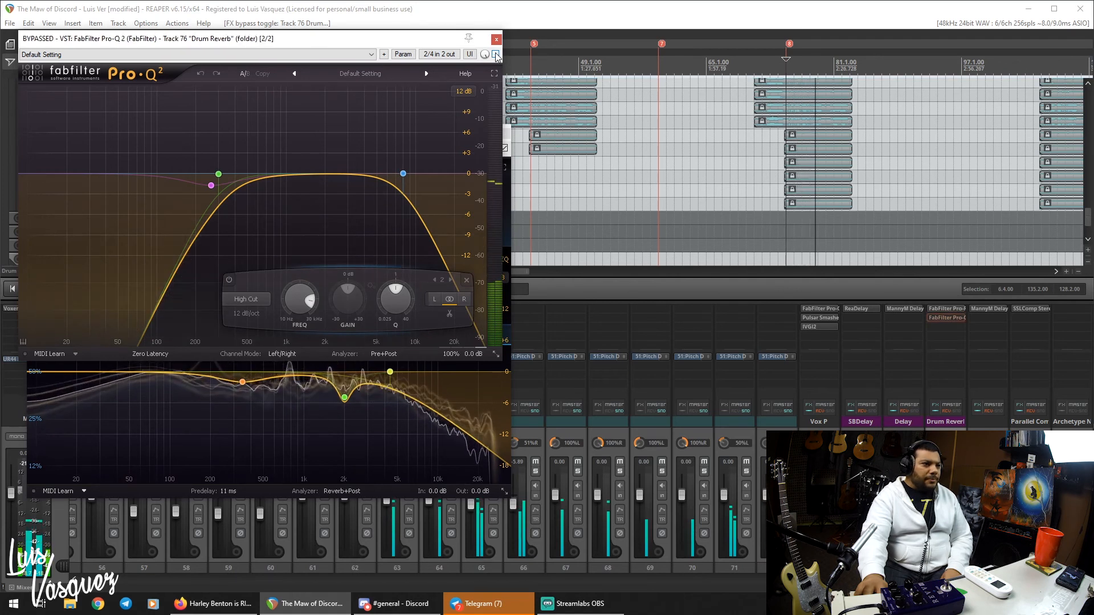
left_click(496, 54)
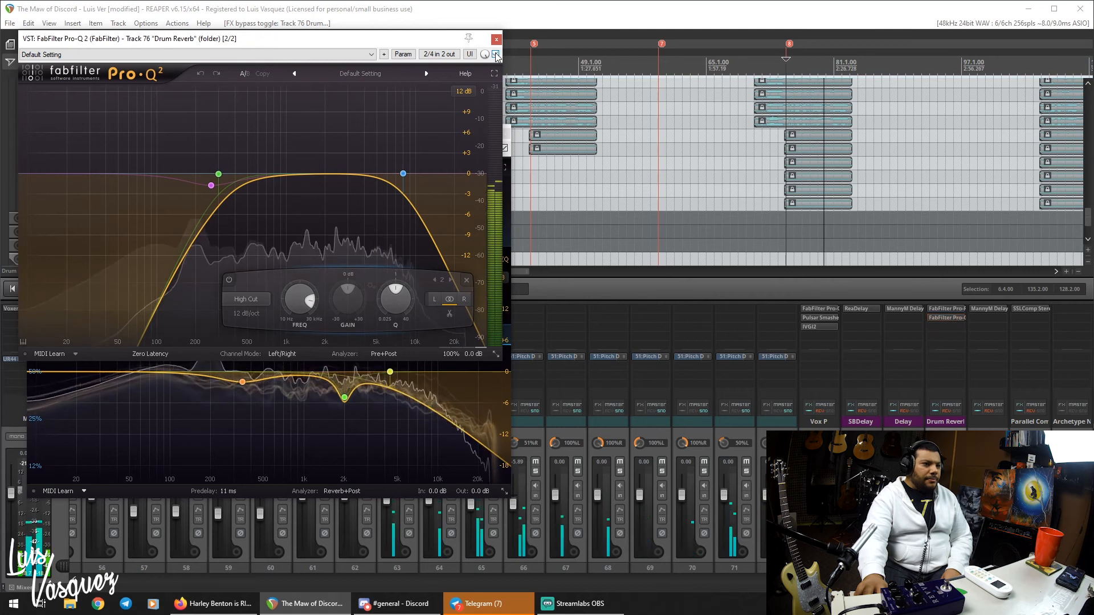
left_click(496, 39)
left_click(504, 135)
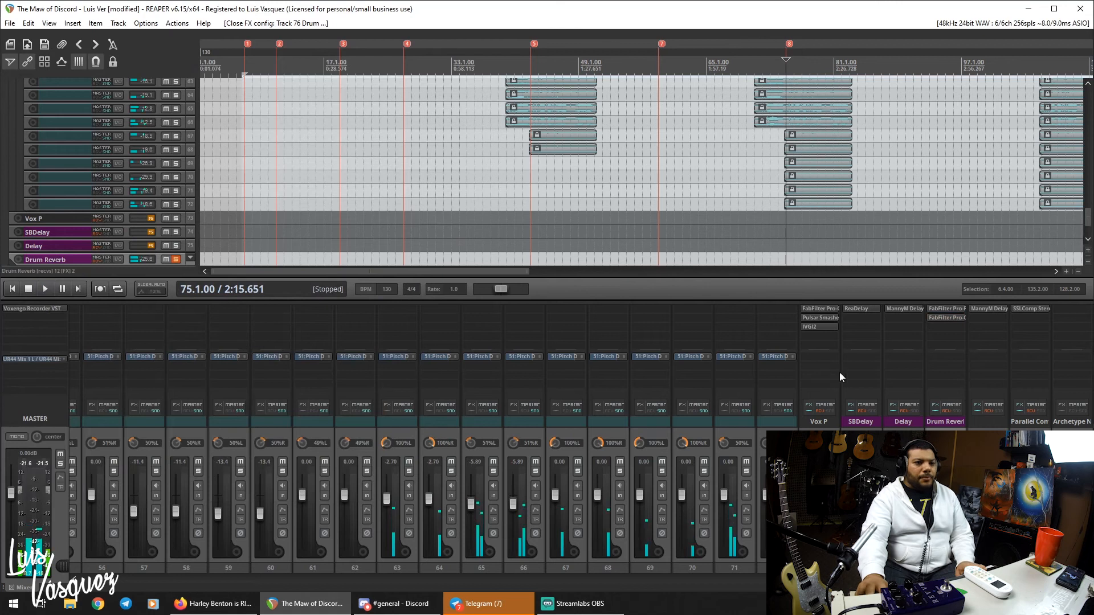
left_click(958, 471)
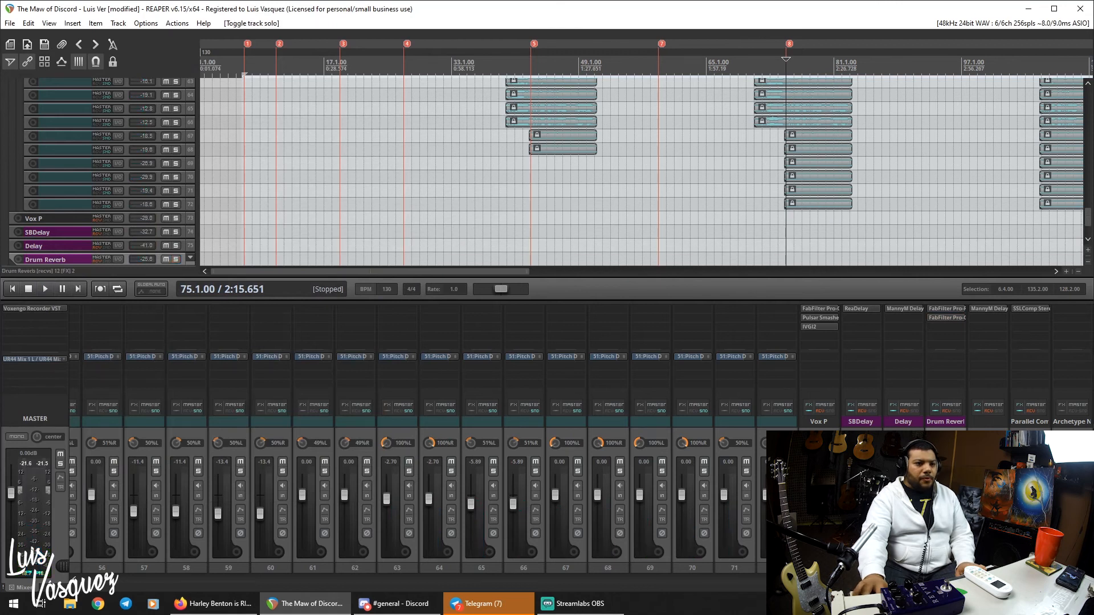
Play the full mix from bar 75, muting and unmuting the Drum Reverb track to compare, and stop playback.
key("space")
left_click(957, 462)
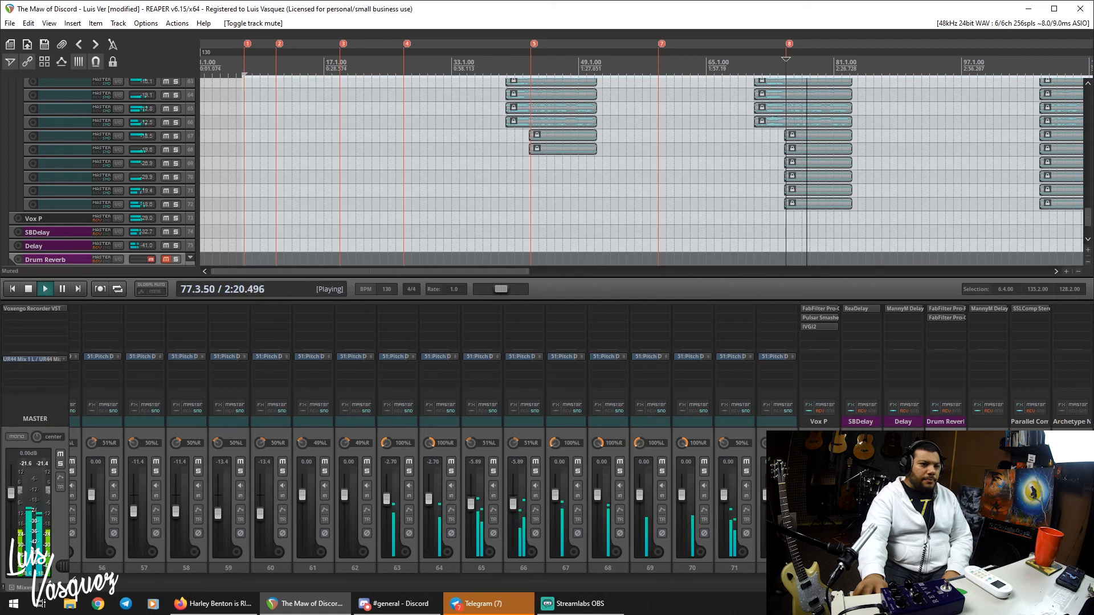
left_click(166, 259)
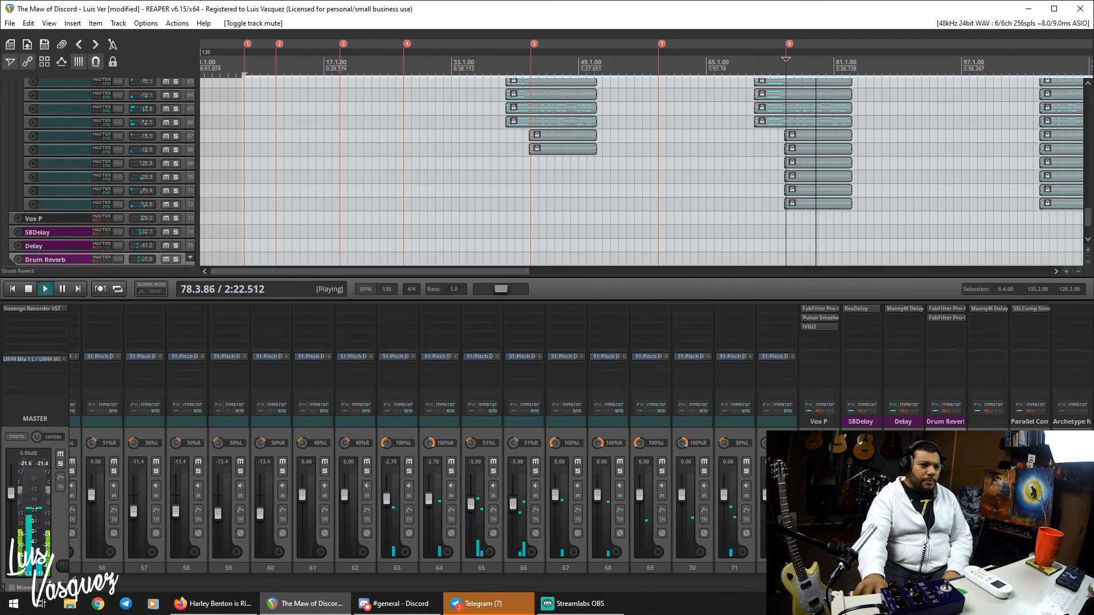
key("space")
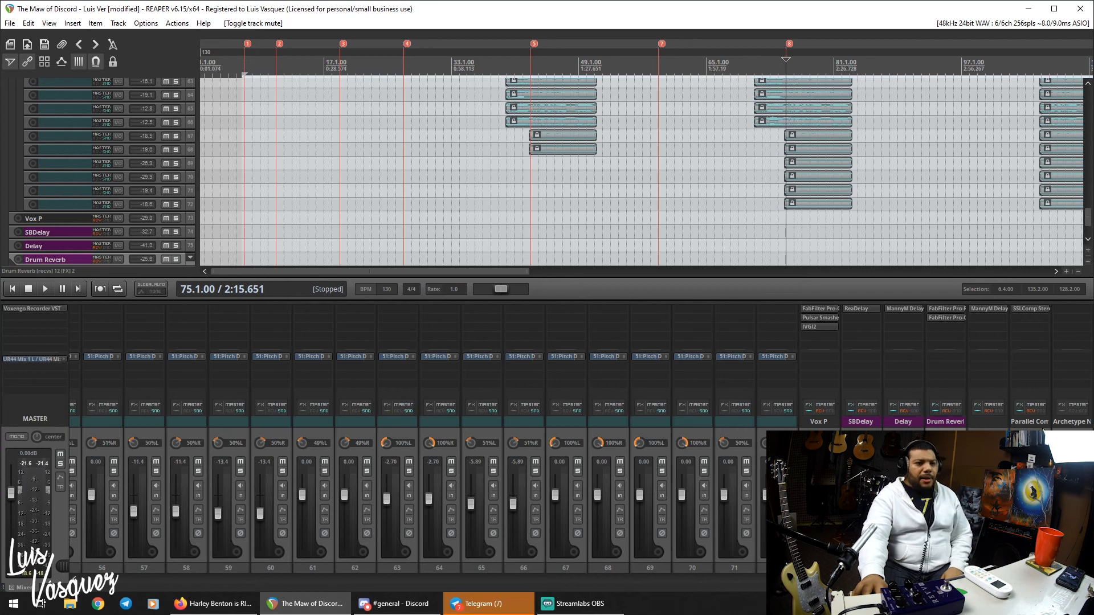
Open SSLComp Stereo on the Parallel Comp track, watch its compression meter while the mix plays from bar 75, and close it.
scroll(641, 171, "down", 2)
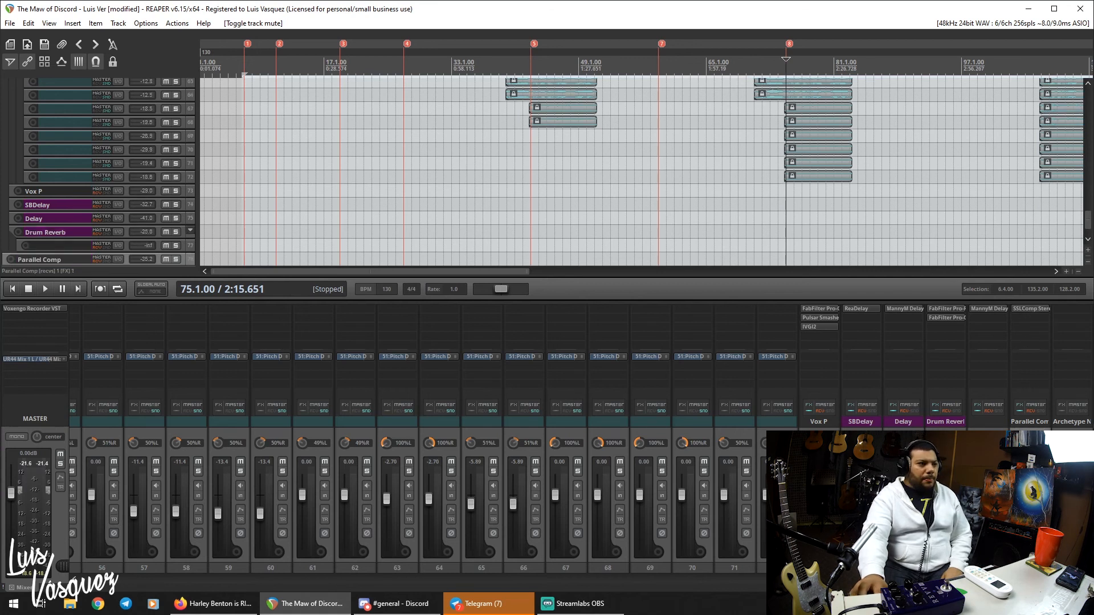
scroll(582, 364, "up", 10)
scroll(581, 364, "down", 10)
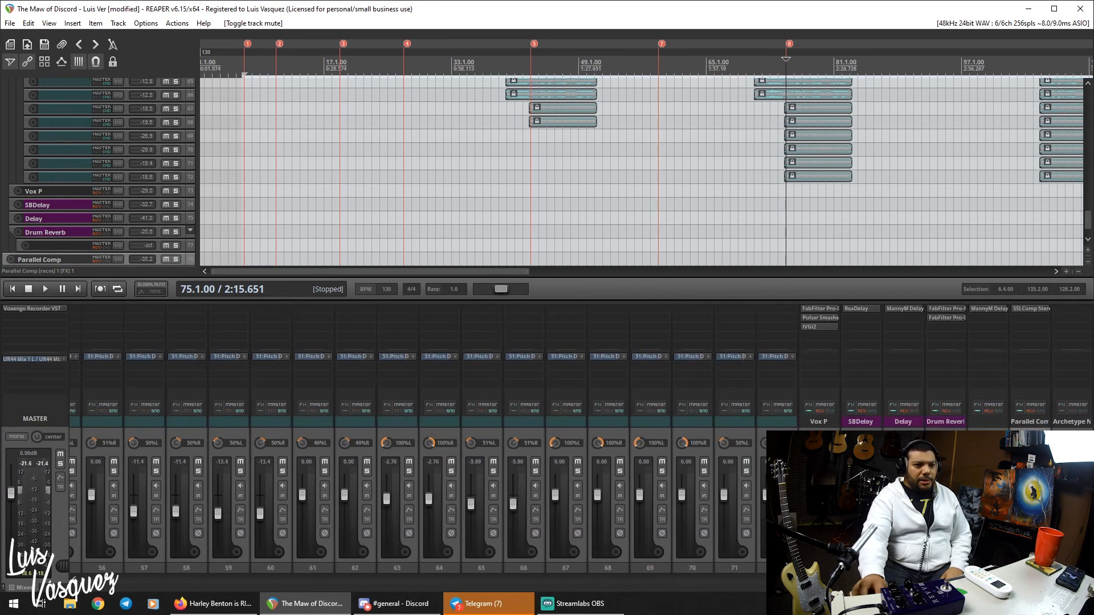
left_click(1033, 308)
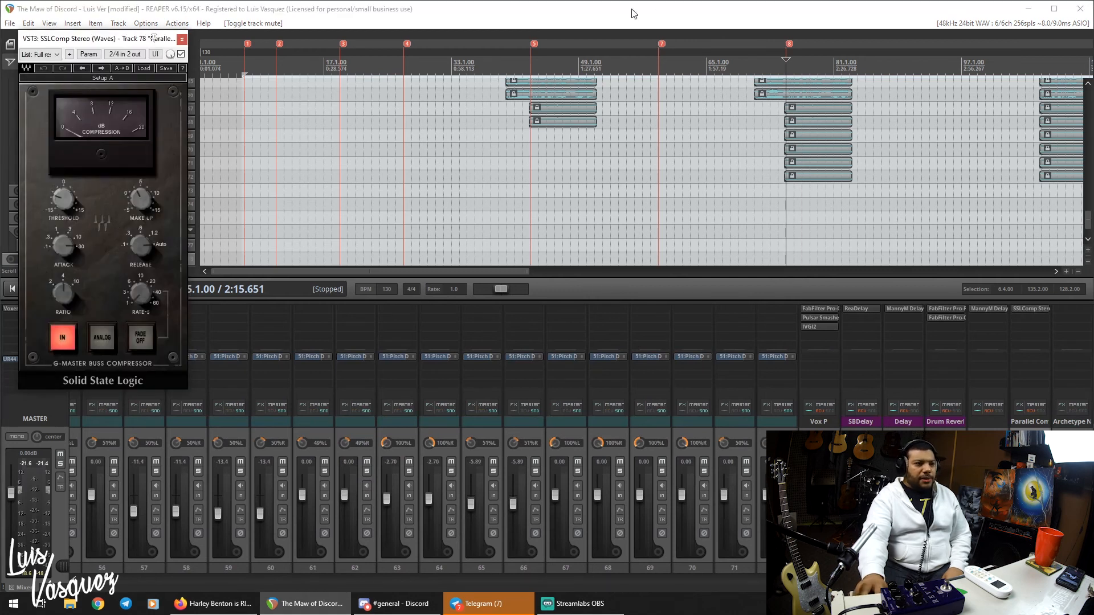
left_click(628, 29)
key("space")
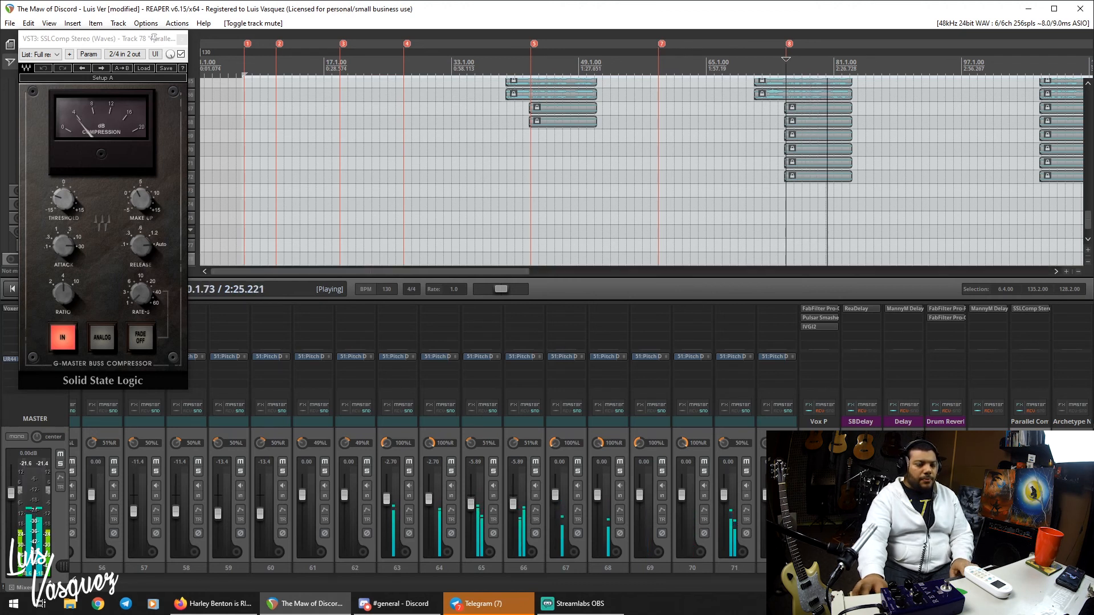
key("space")
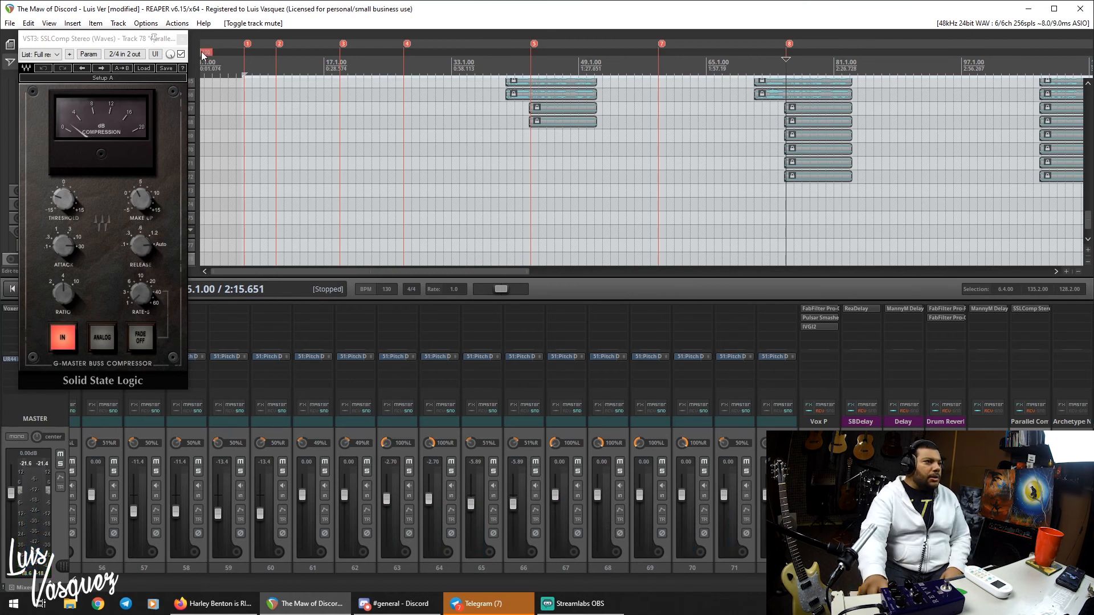
left_click(181, 40)
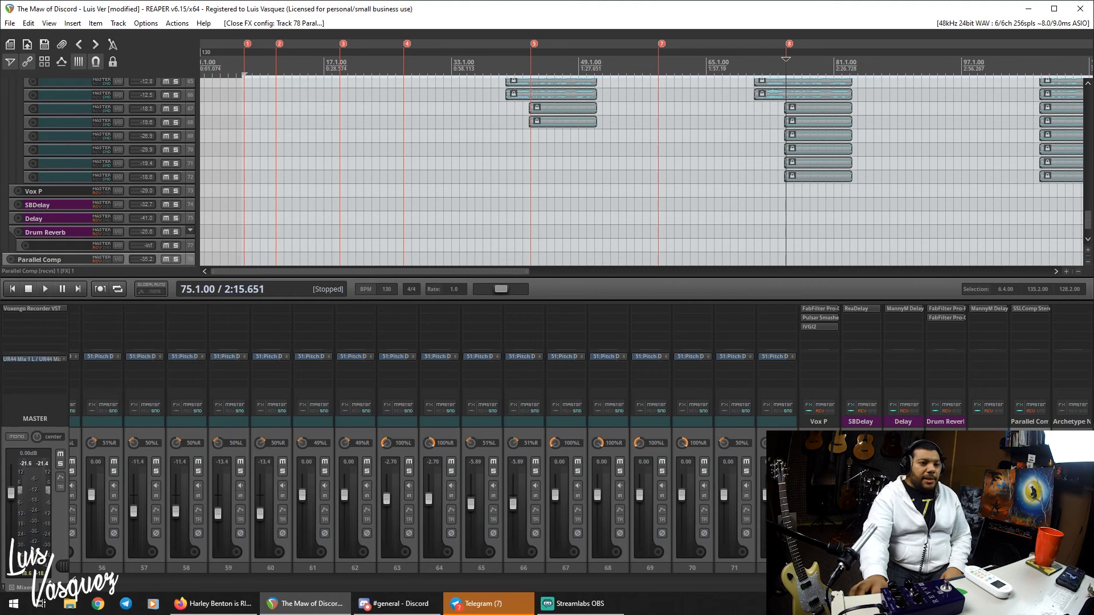
Locate the unnamed effect tracks 2 to 4 beside the Mix Buss and audition track 3 soloed from bar 121.
scroll(360, 566, "left", 15)
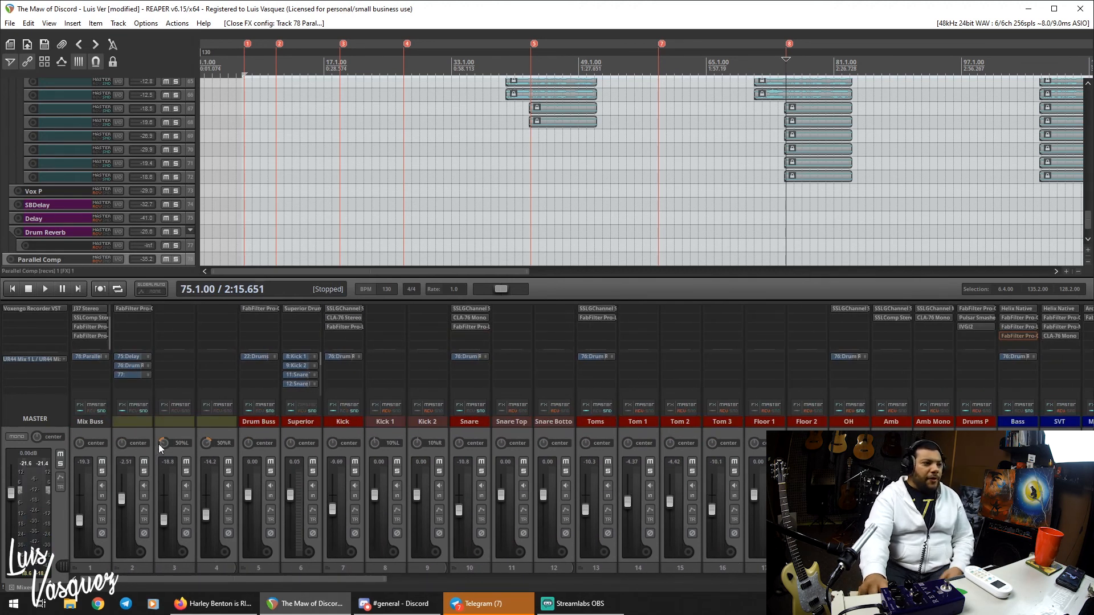
left_click(141, 430)
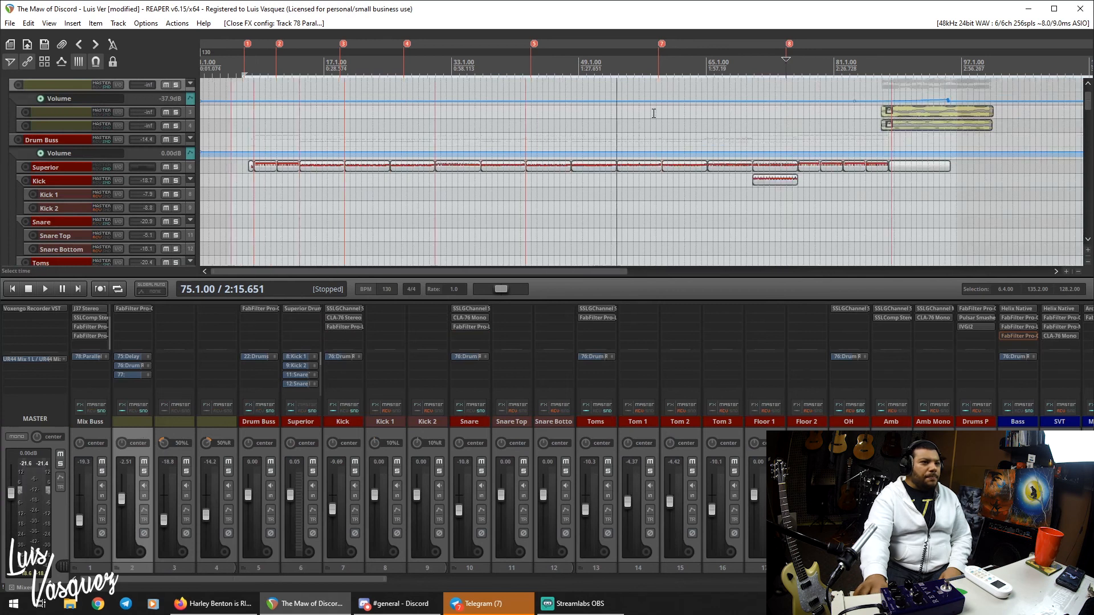
scroll(606, 119, "down", 5)
scroll(394, 74, "up", 3)
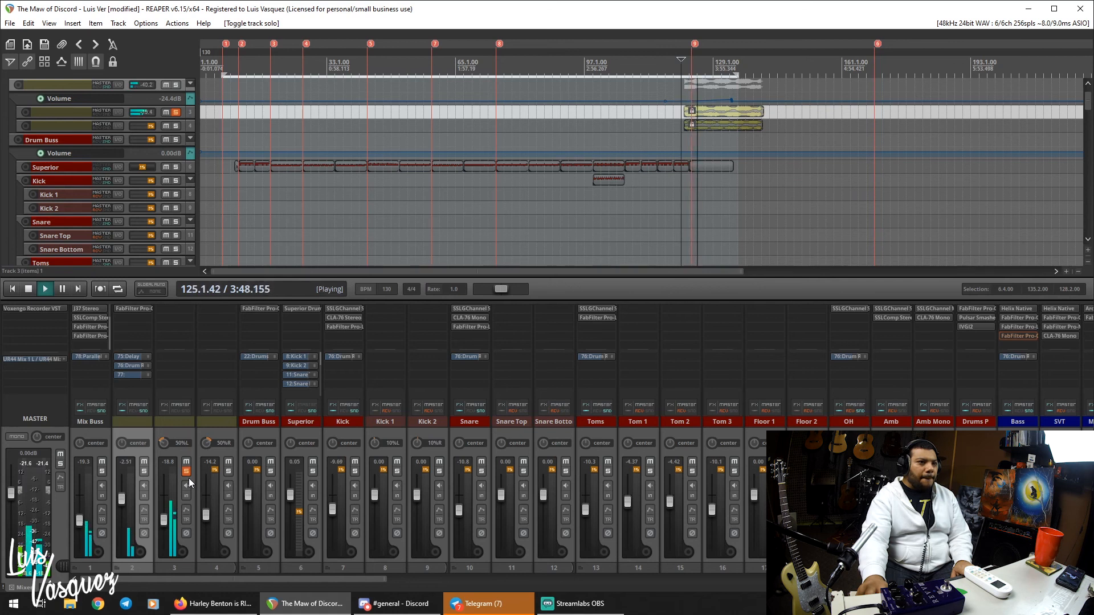
key("space")
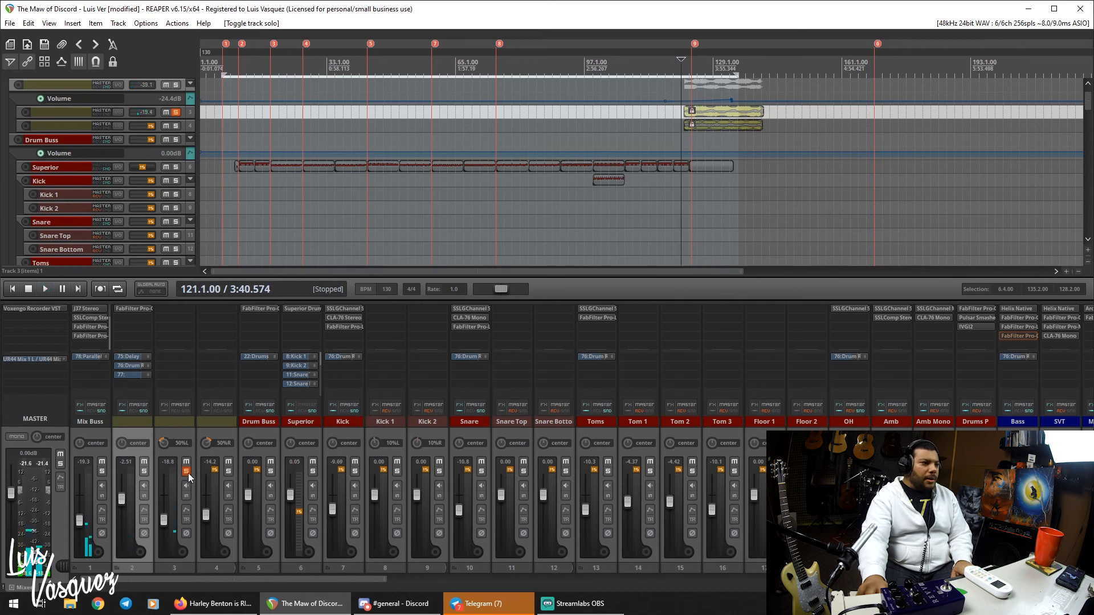
Audition track 4 soloed from bar 121 in place of track 3, switching the solo to folder track 2 during playback.
left_click(186, 472)
left_click(228, 472)
key("space")
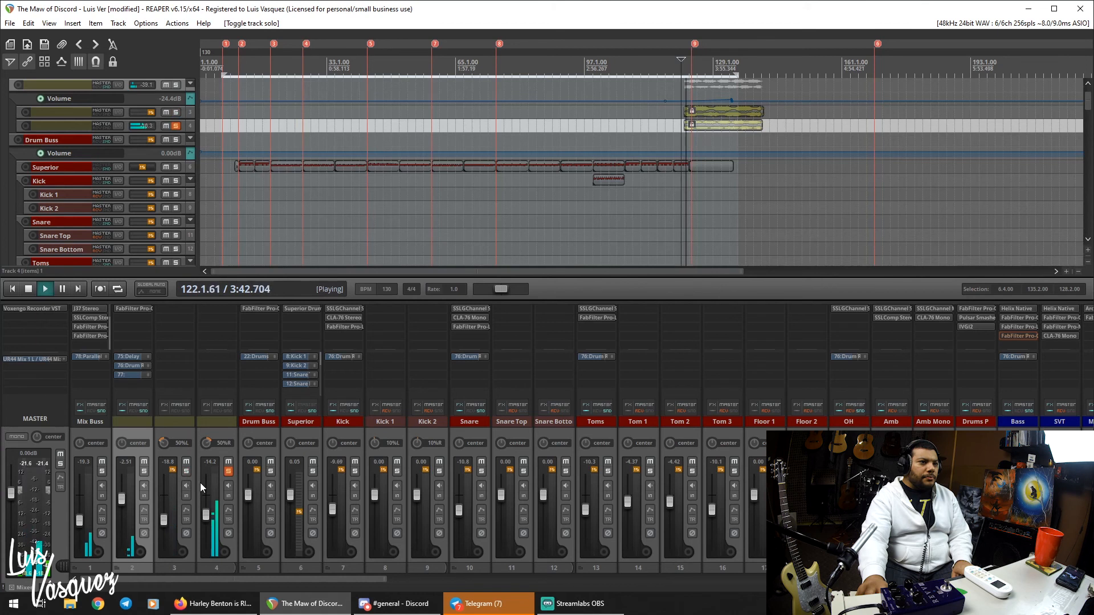
left_click(144, 471)
left_click(228, 472)
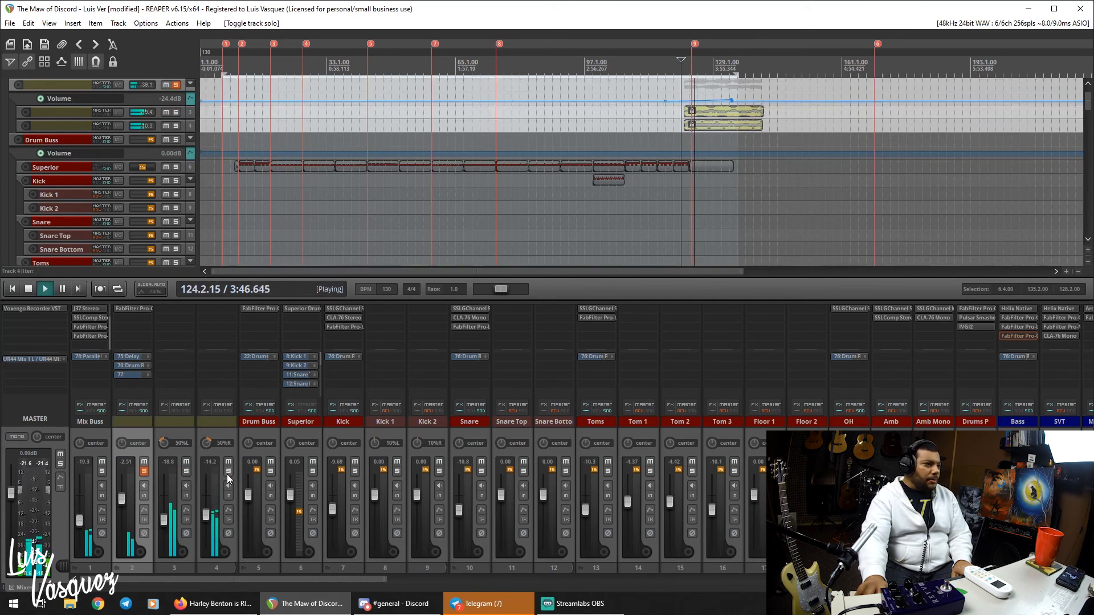
Examine the FabFilter Pro-Q 3 curve on folder track 2 during playback, close it, stop playback and unsolo the track.
left_click(135, 309)
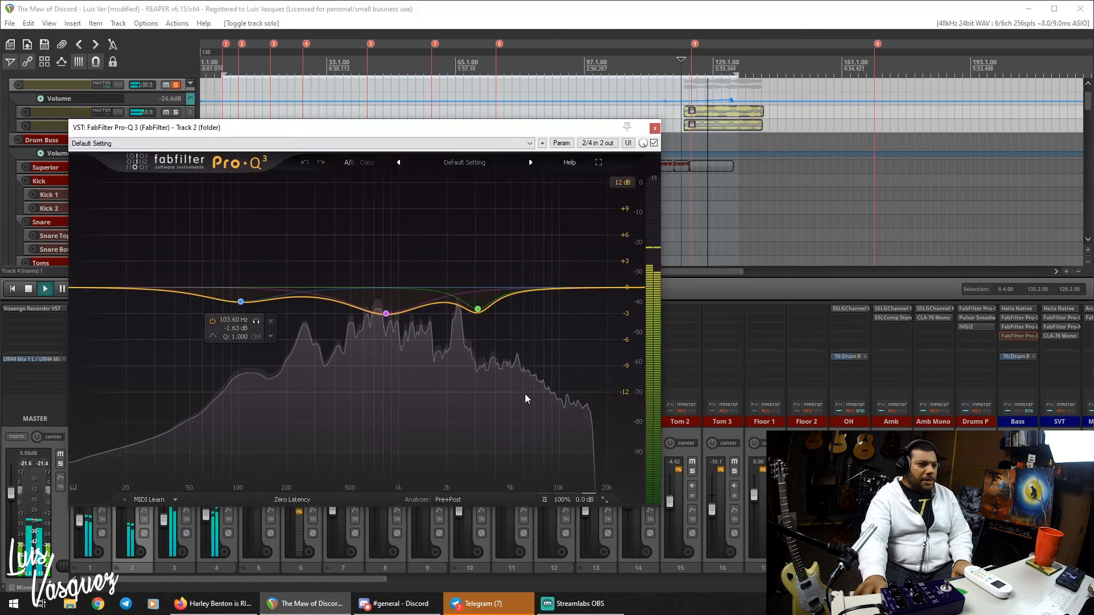
left_click(655, 128)
key("space")
left_click(145, 473)
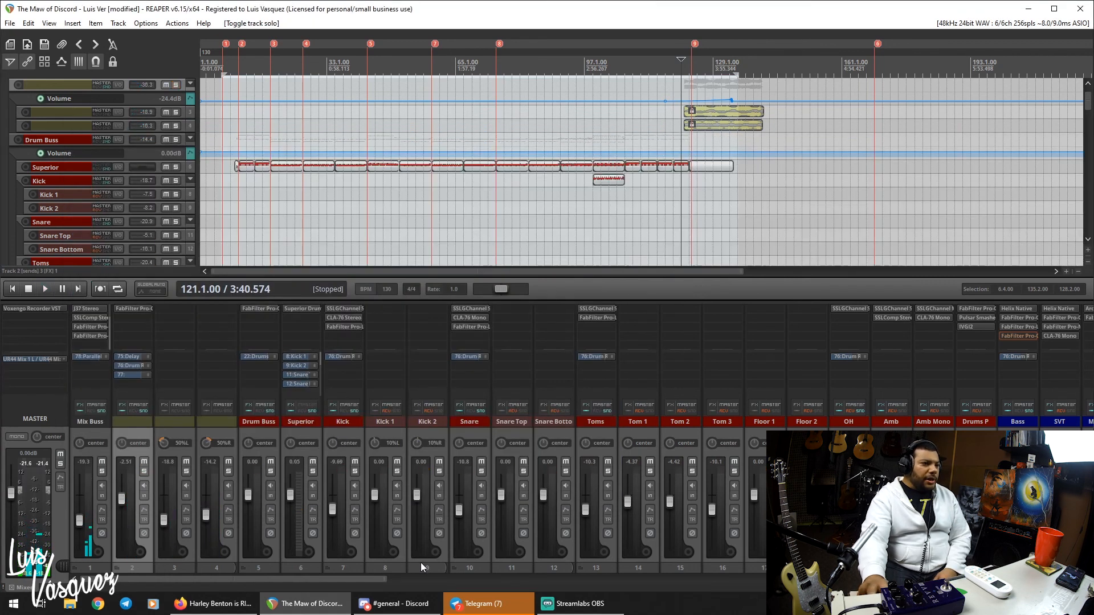
Select the Maws of Discord track and play the outro from bar 121, listening to that track soloed and in the full mix.
left_click_drag(374, 579, 804, 579)
left_click(581, 426)
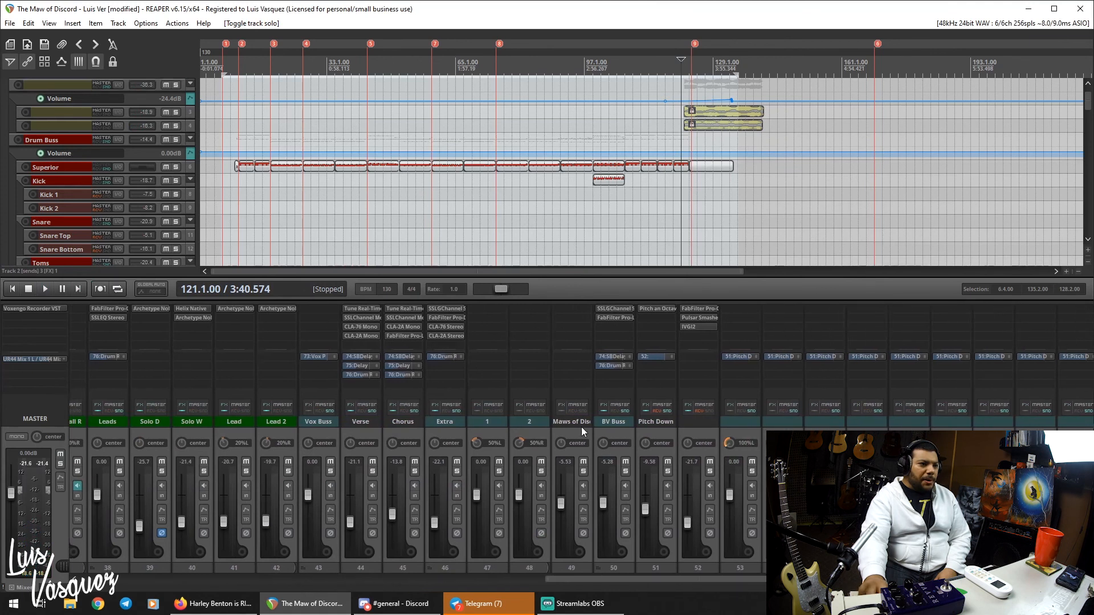
left_click(81, 221)
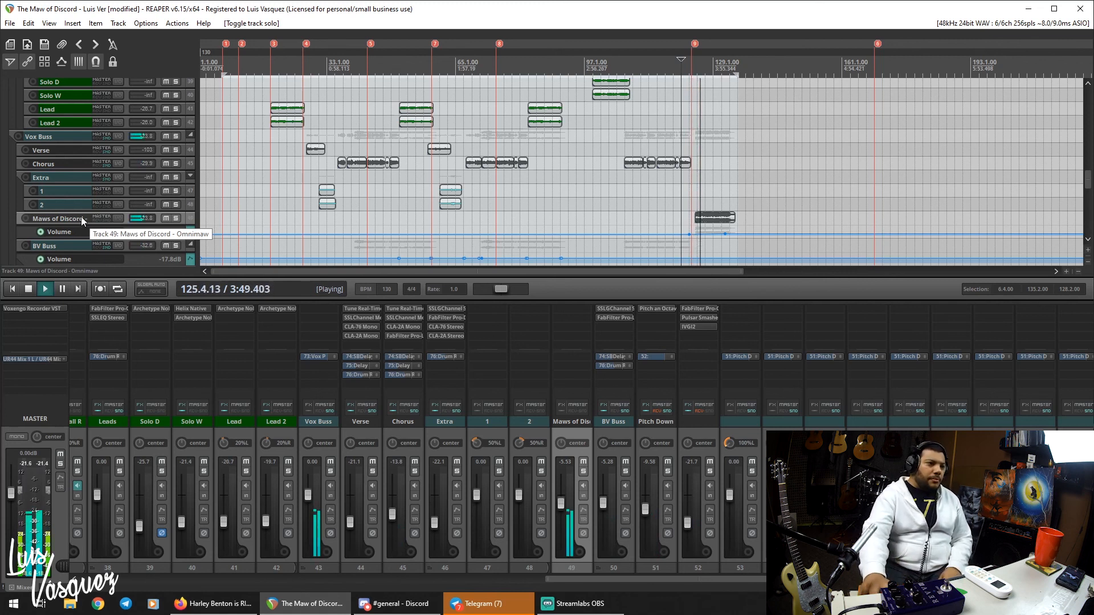
left_click(584, 471)
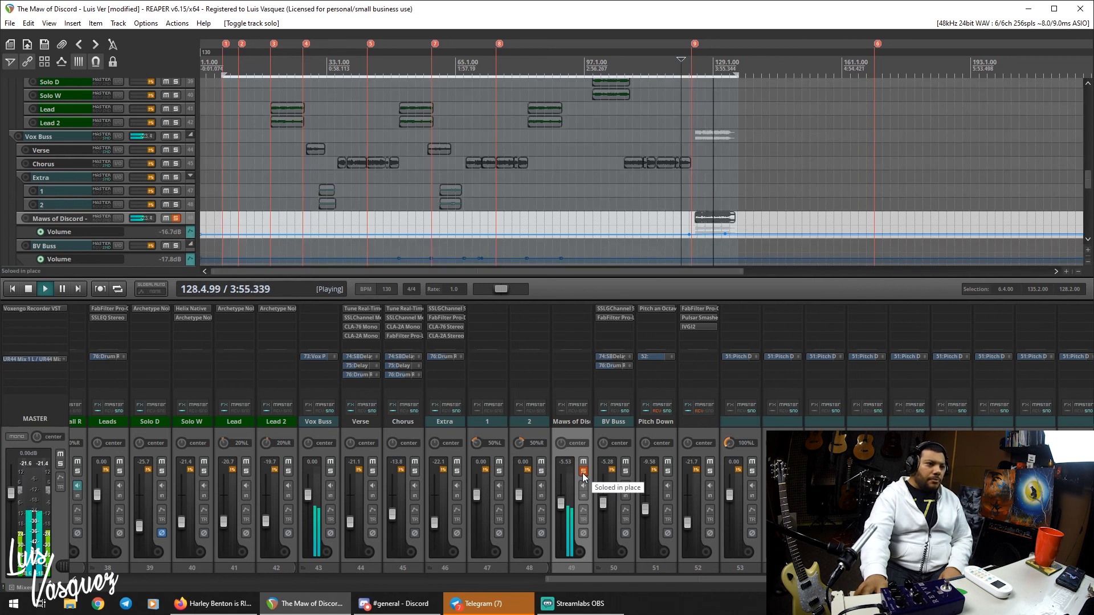
left_click(583, 472)
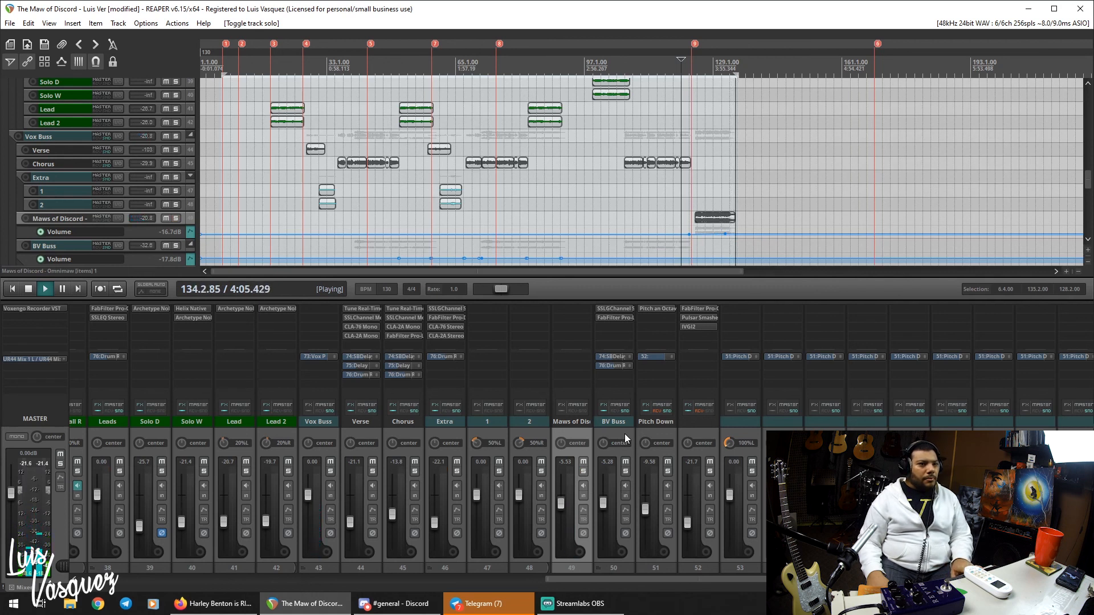
key("space")
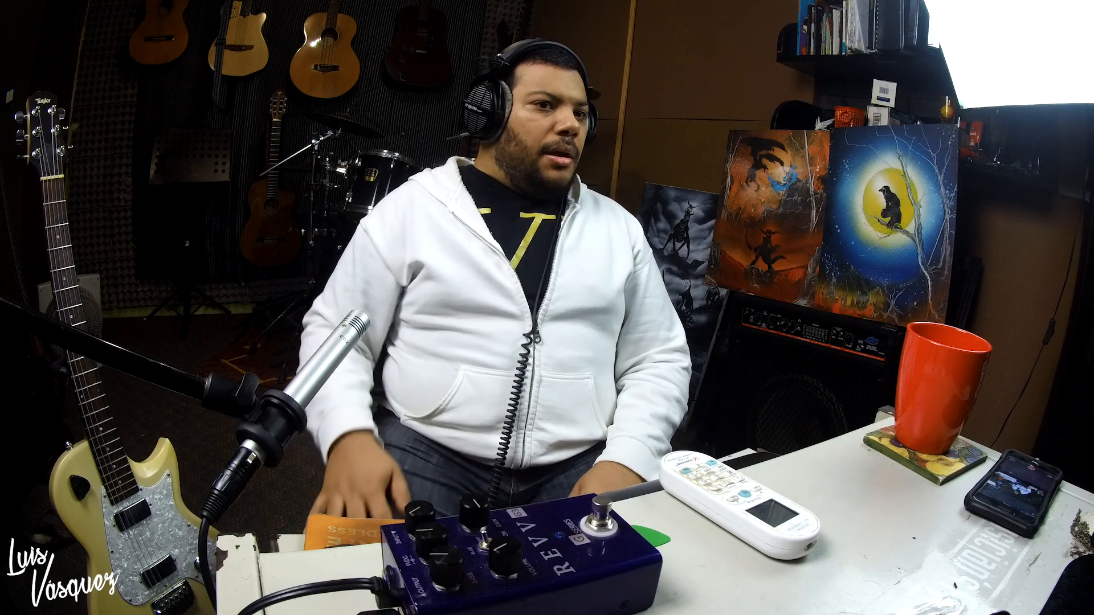